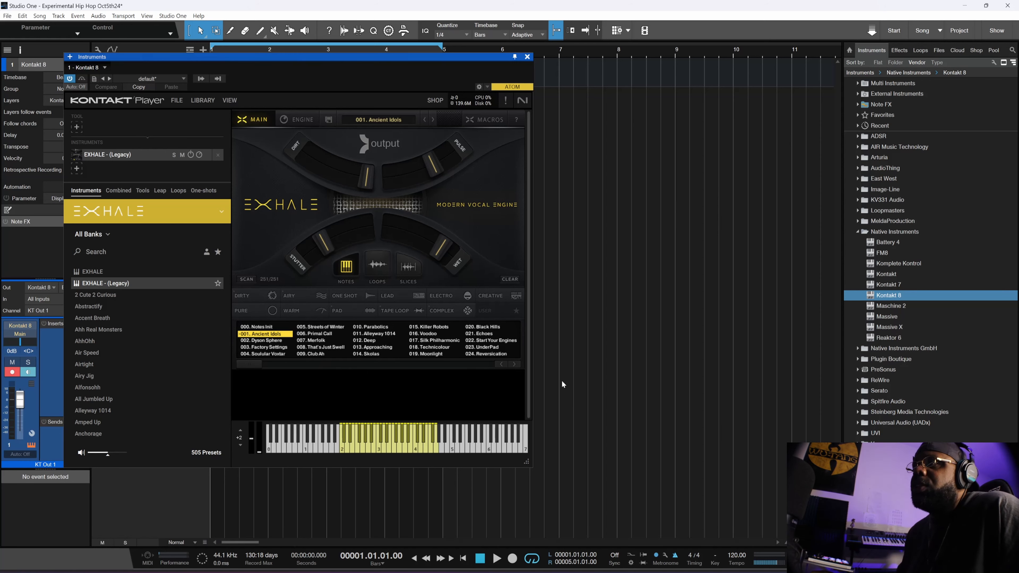
- Add the Chords tool with the Adios Berlina preset in front of the EXHALE instrument
left_click(76, 129)
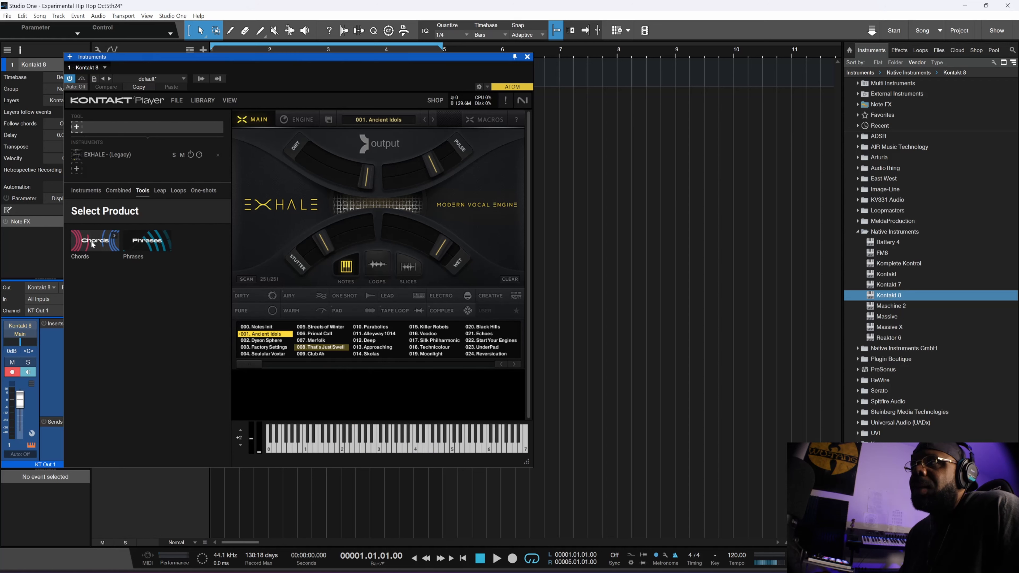
left_click(92, 244)
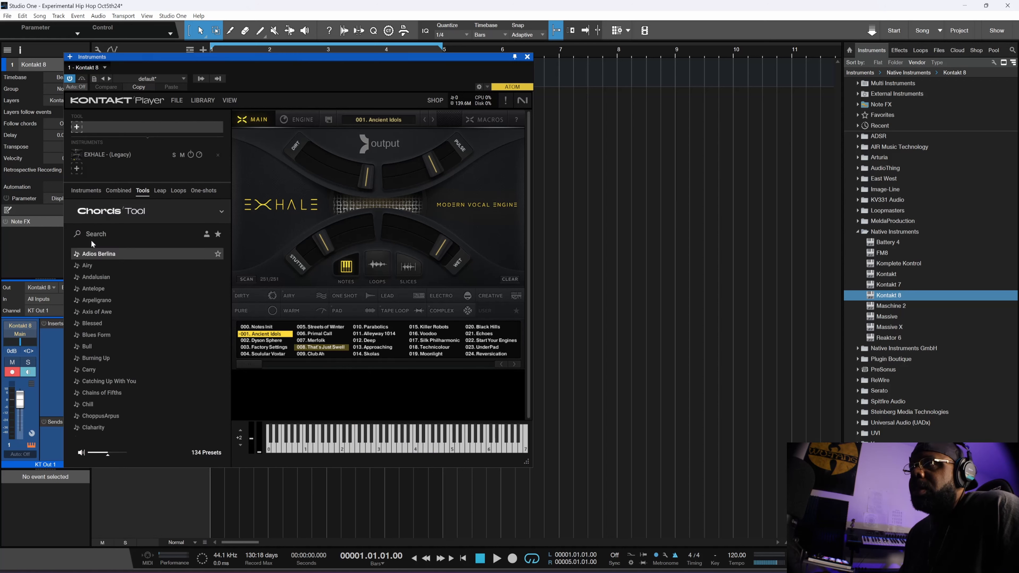
left_click_drag(96, 257, 305, 381)
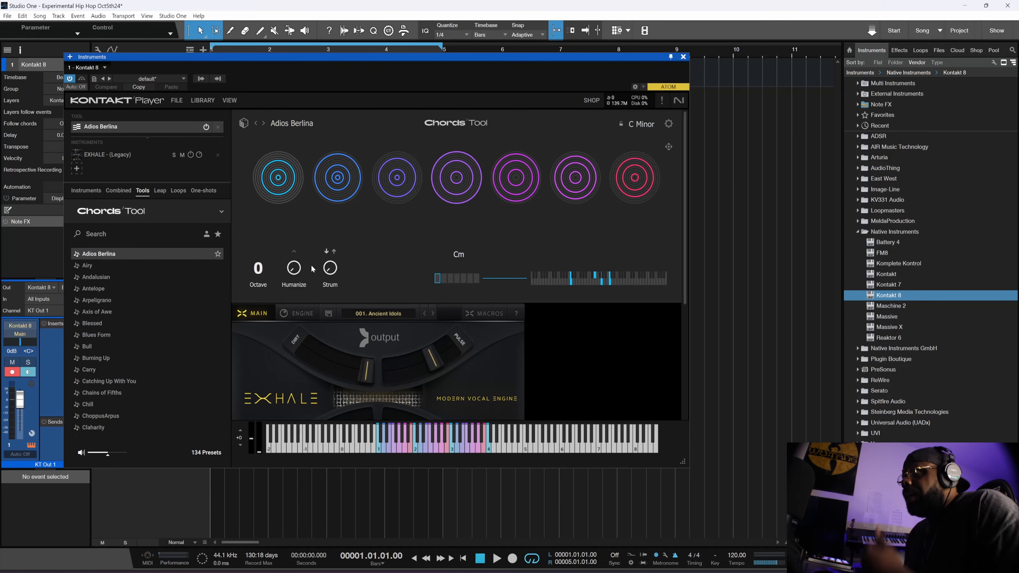
- Open the chord set browser and filter the sets by genre Jazz, type Medium and style Unusual
left_click(300, 123)
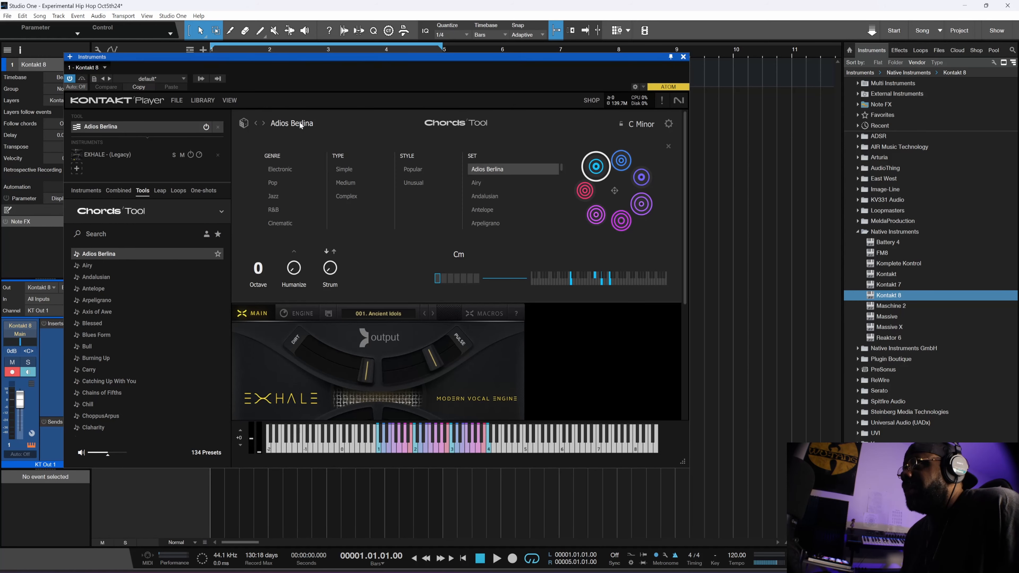
left_click(278, 197)
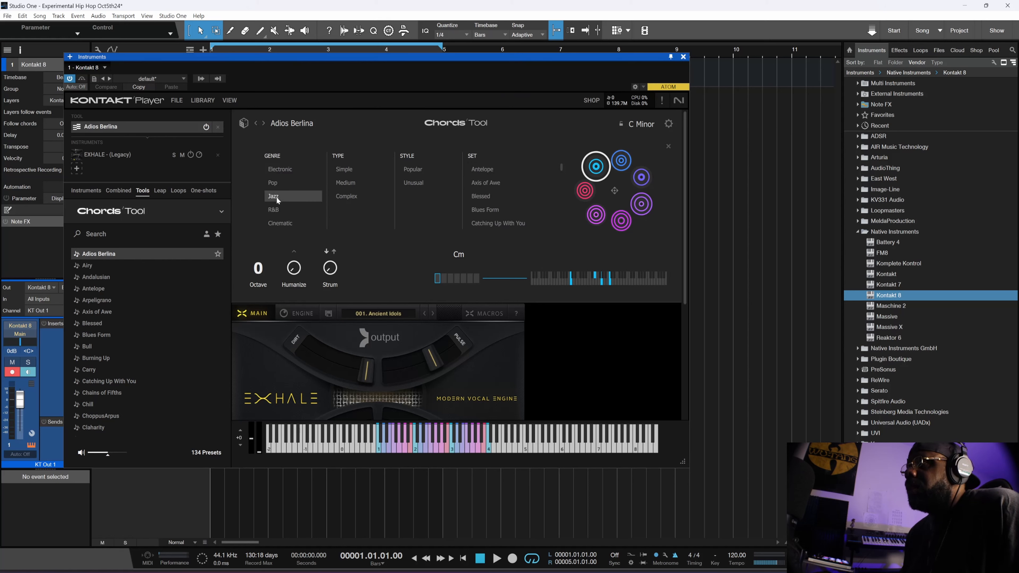
left_click(353, 186)
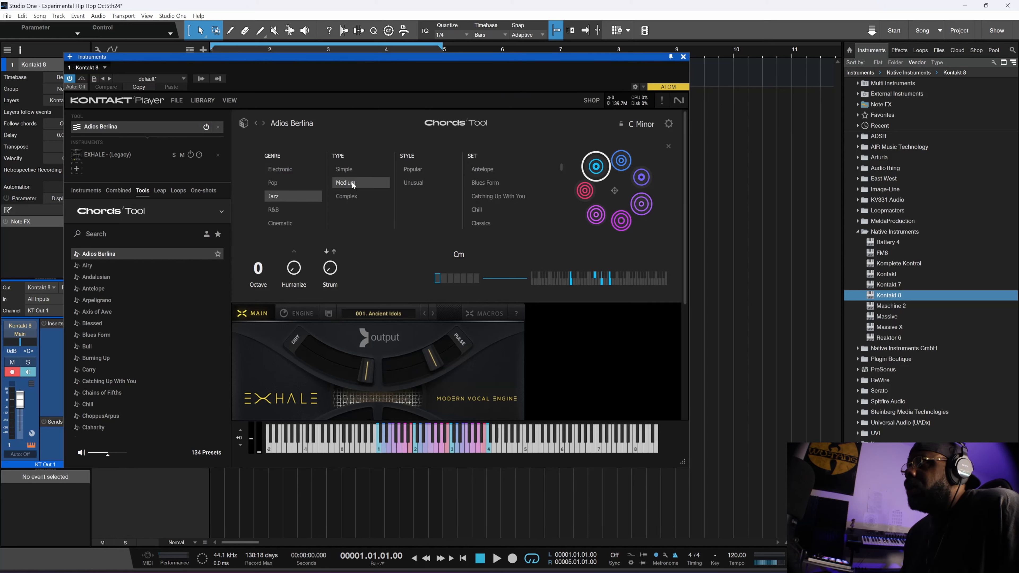
left_click(412, 183)
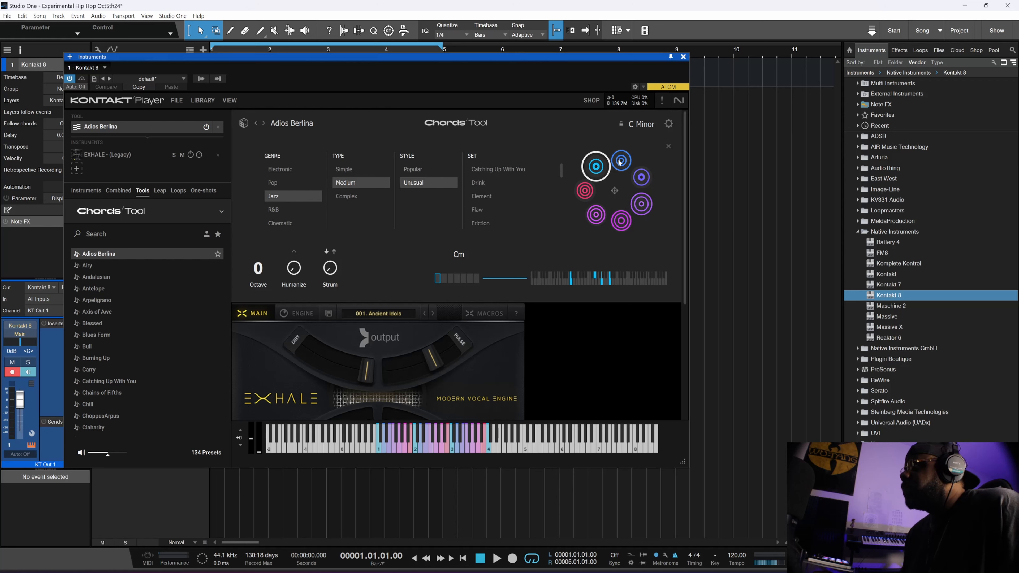
- Set the Chords tool's key and scale to D♯/E♭ Major
left_click(645, 124)
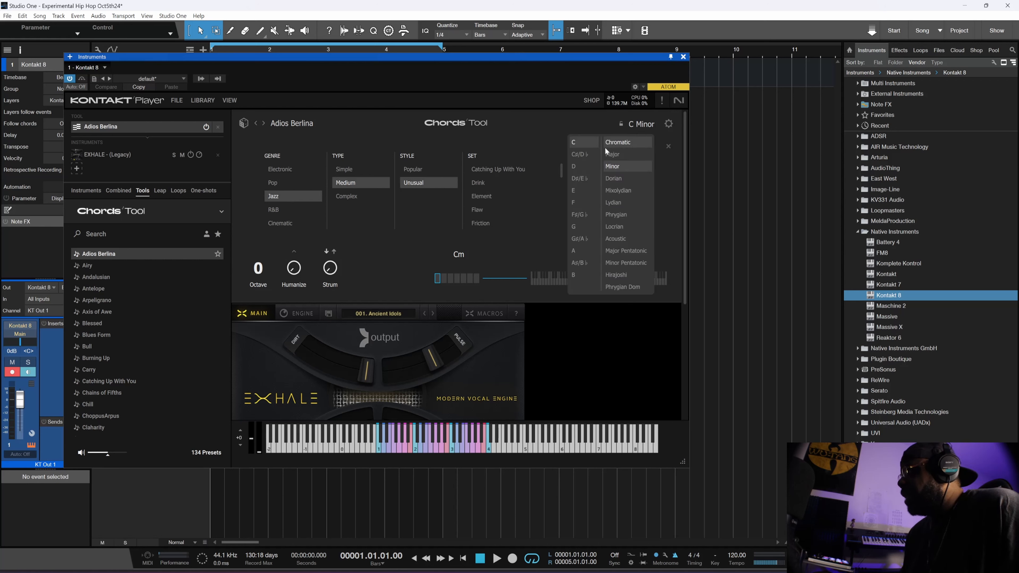
left_click(586, 178)
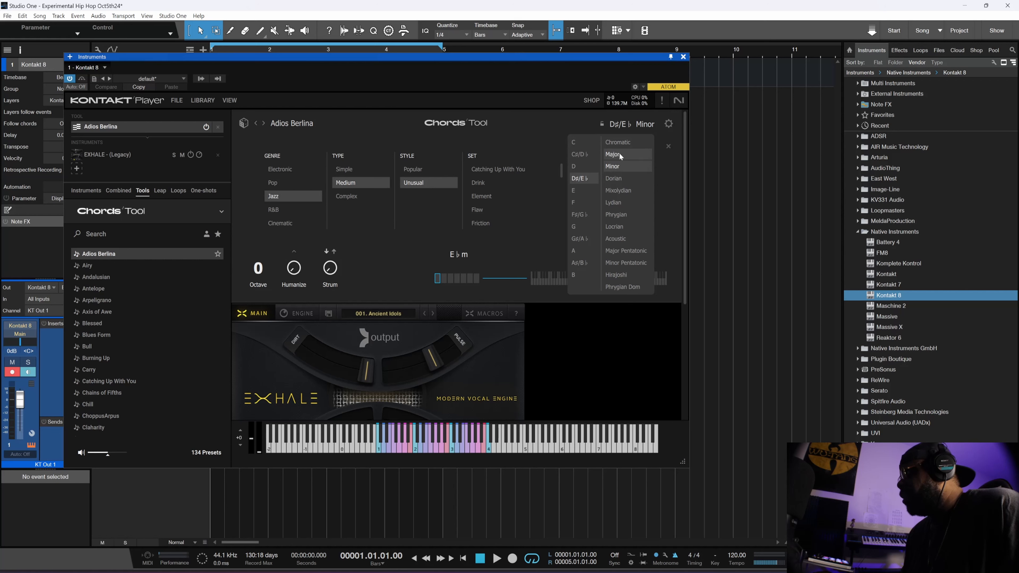
left_click(668, 183)
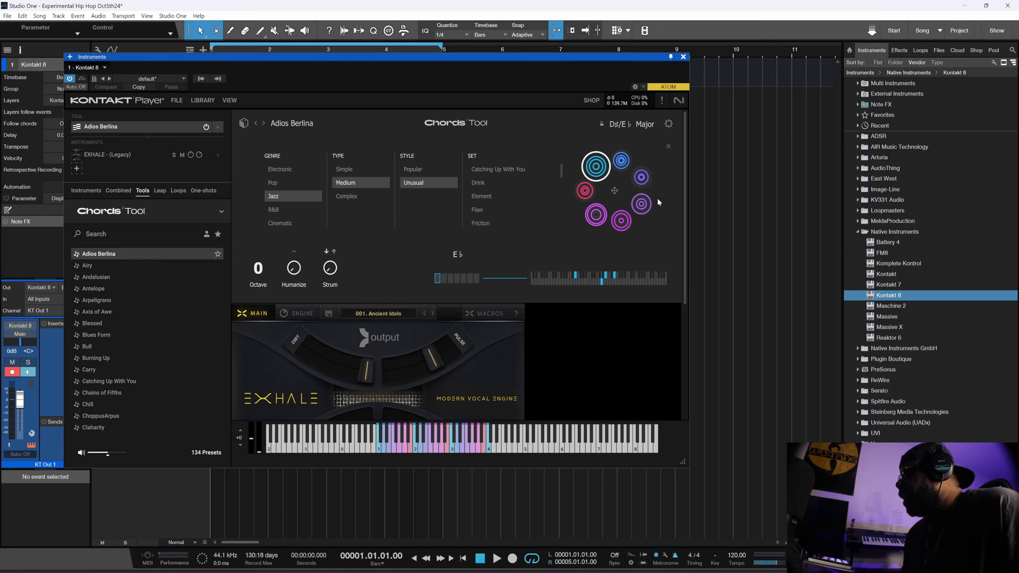
- Load the Soul chord set from the filtered sets
left_click_drag(562, 173, 562, 200)
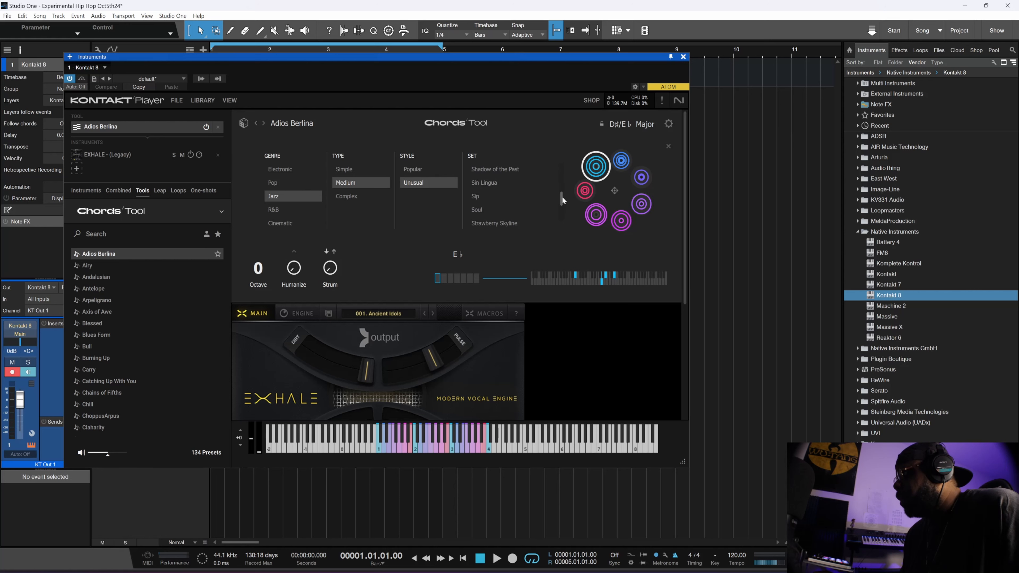
left_click(483, 210)
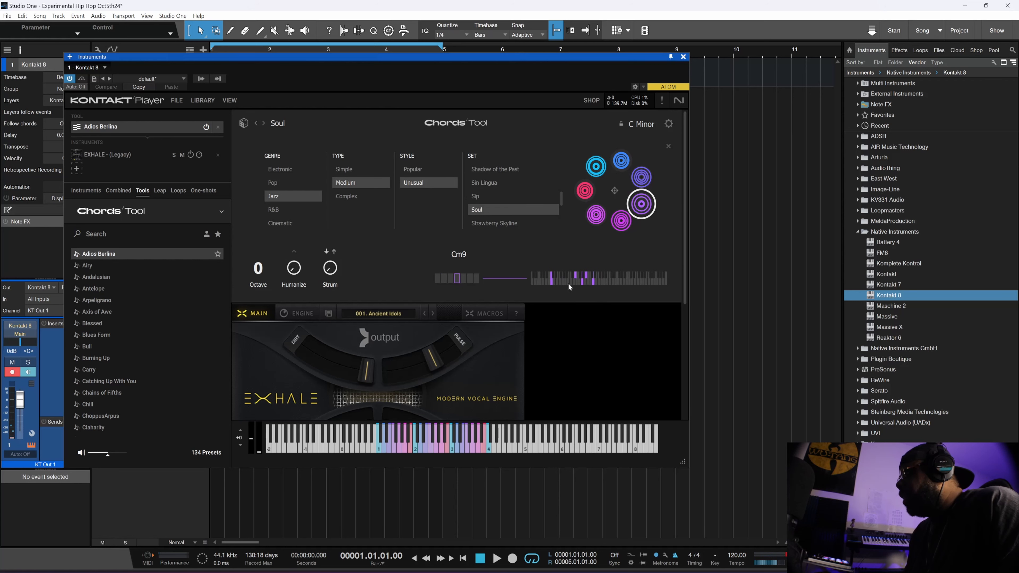
mouse_move(605, 269)
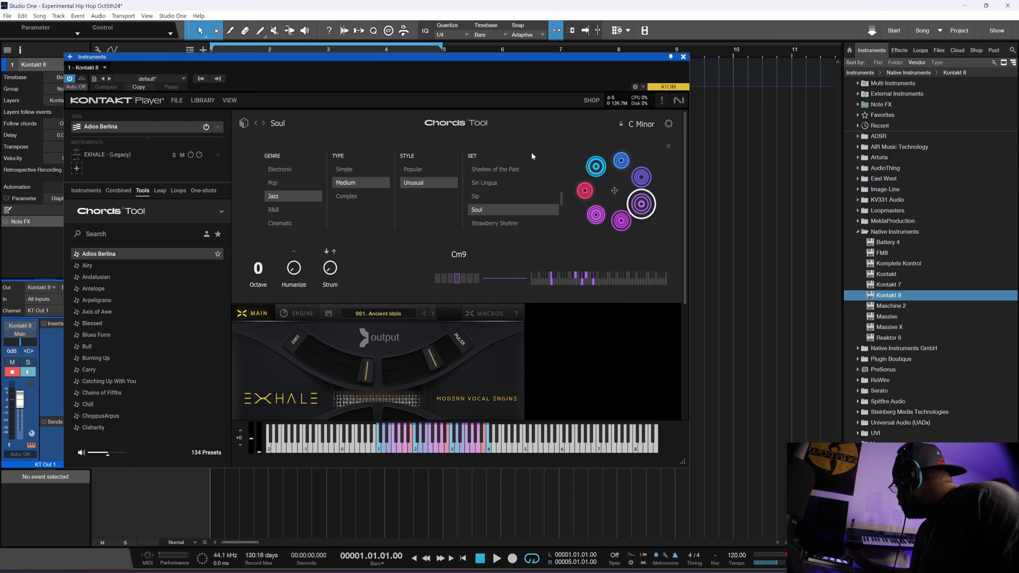
- Record a four-bar chord performance on the Kontakt 8 track from bar 1 to bar 5
key("KP_Multiply")
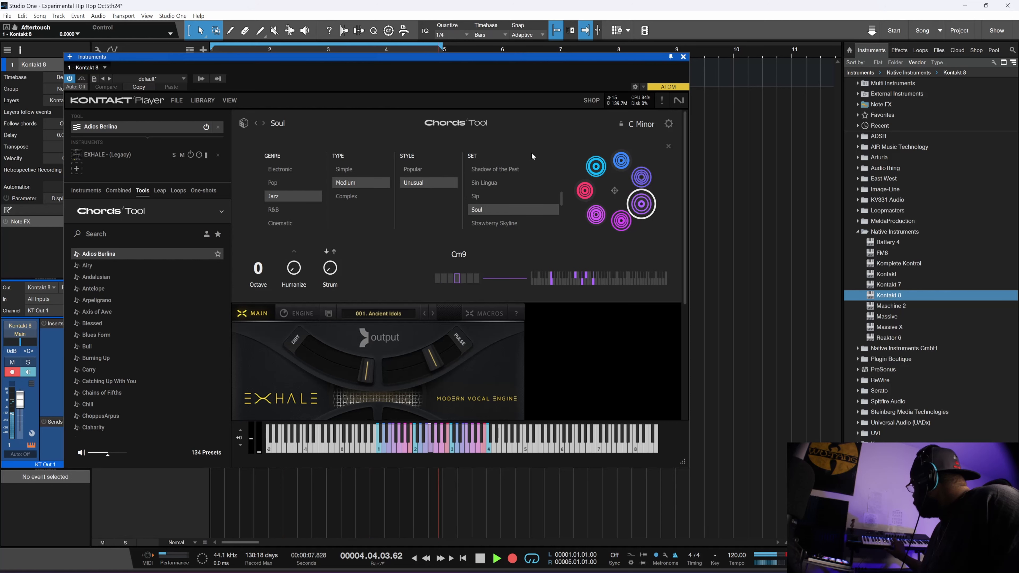
key("KP_Multiply")
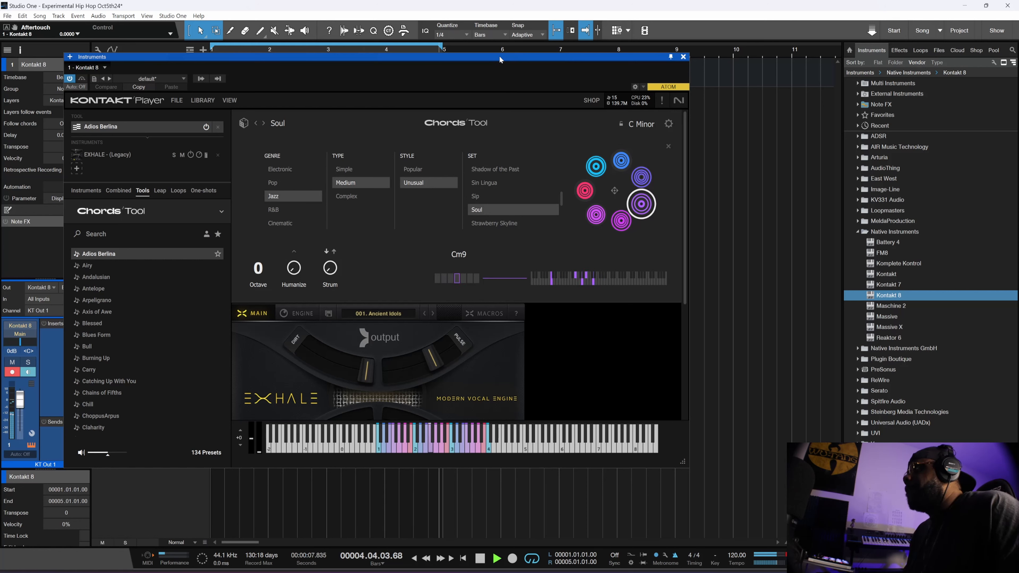
key("space")
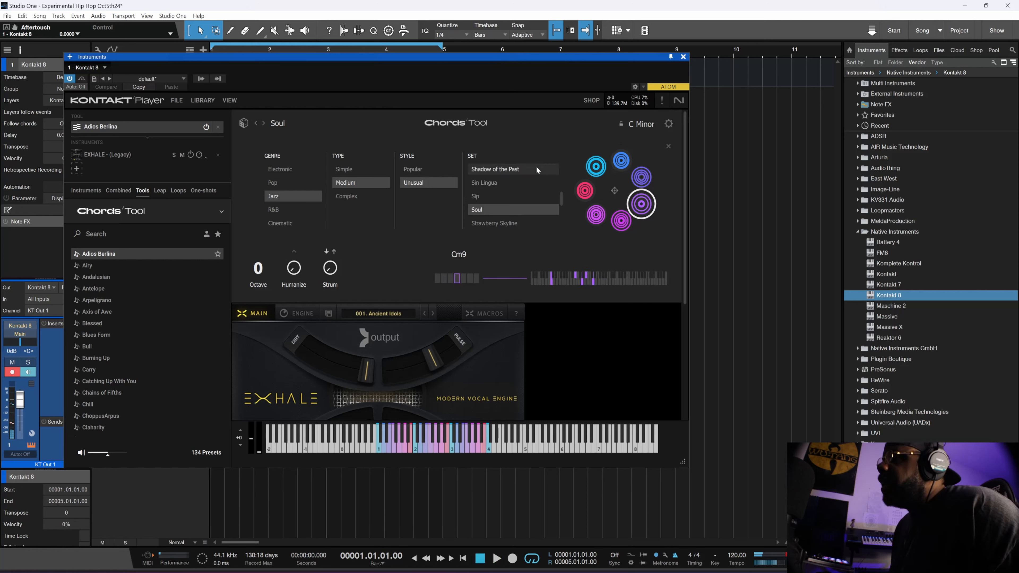
- Set Humanize and Strum to 29% each in the Chords tool and play back the recorded chords
left_click(294, 272)
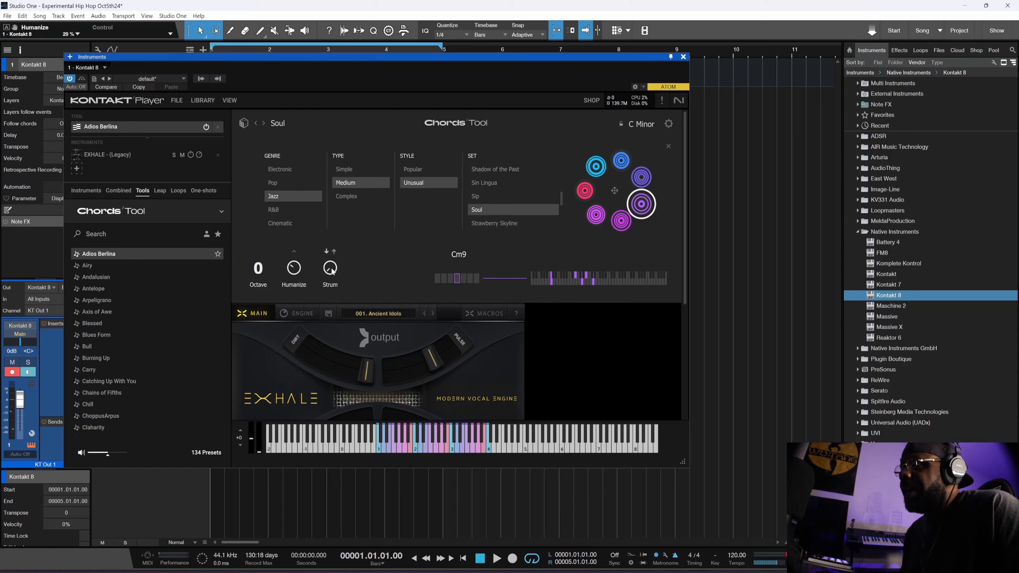
left_click_drag(333, 272, 330, 267)
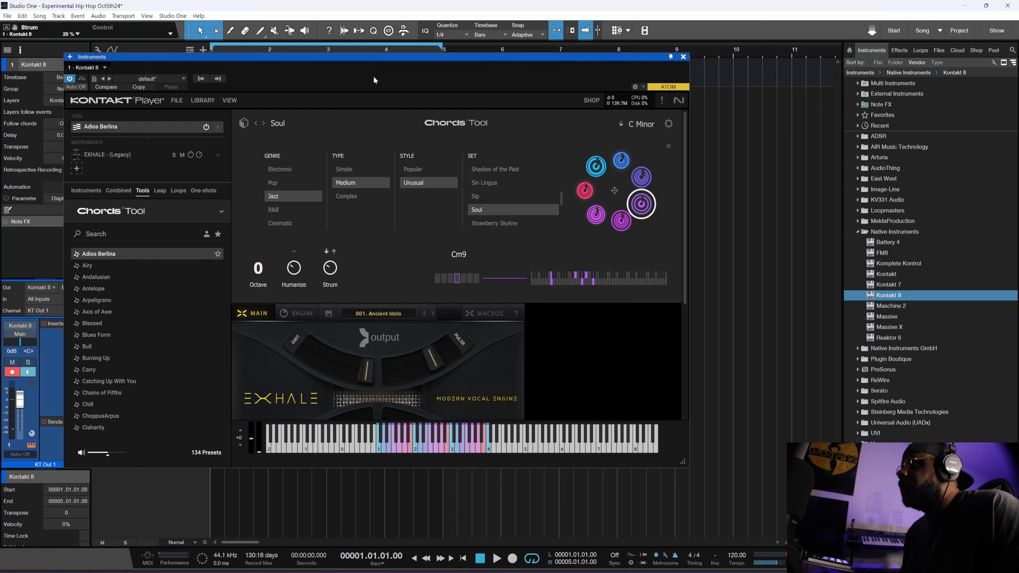
key("space")
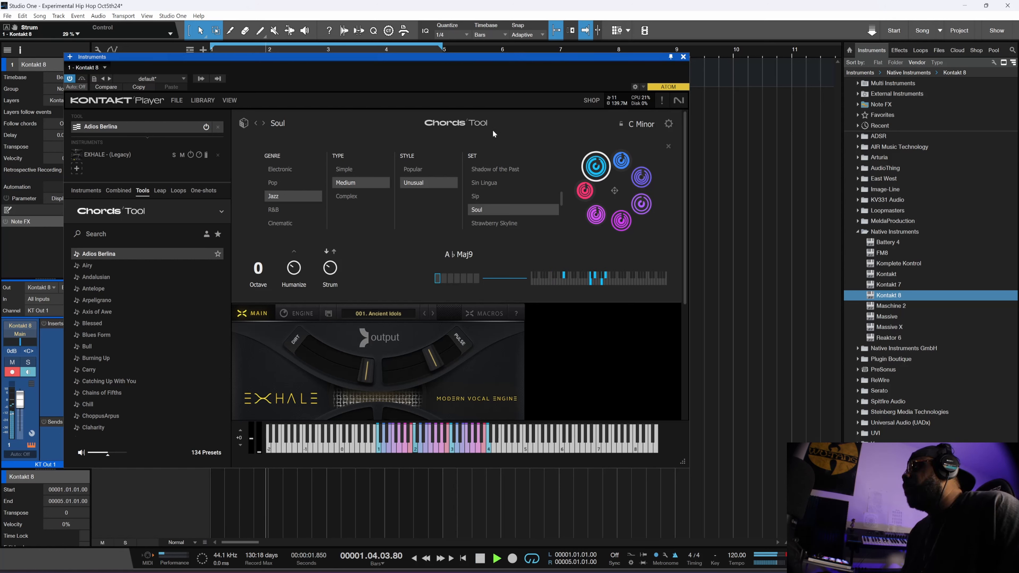
key("space")
- Set Humanize to 12% and Strum to 15%, playing back the recording to audition the settings
left_click_drag(294, 266, 293, 266)
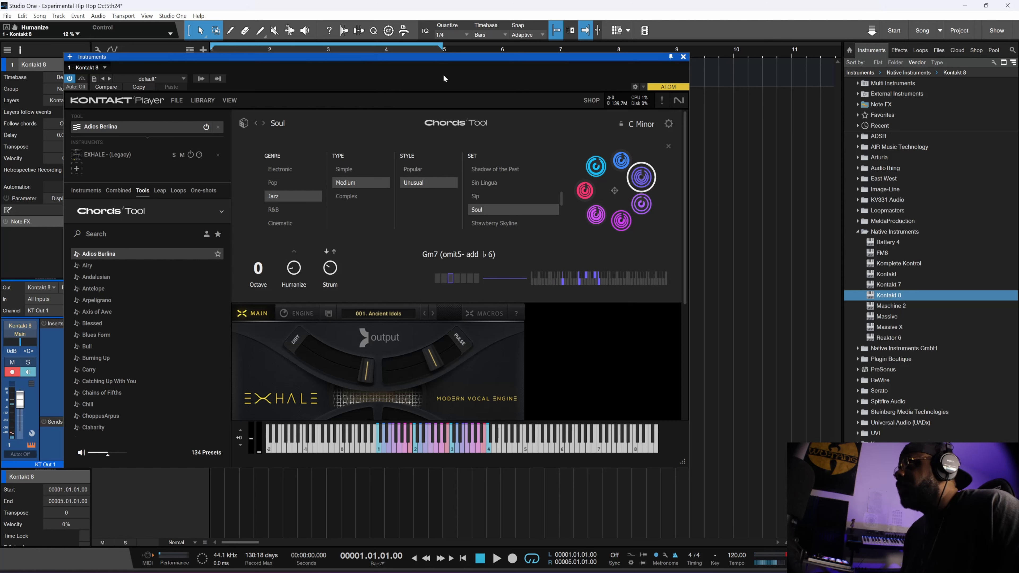
key("space")
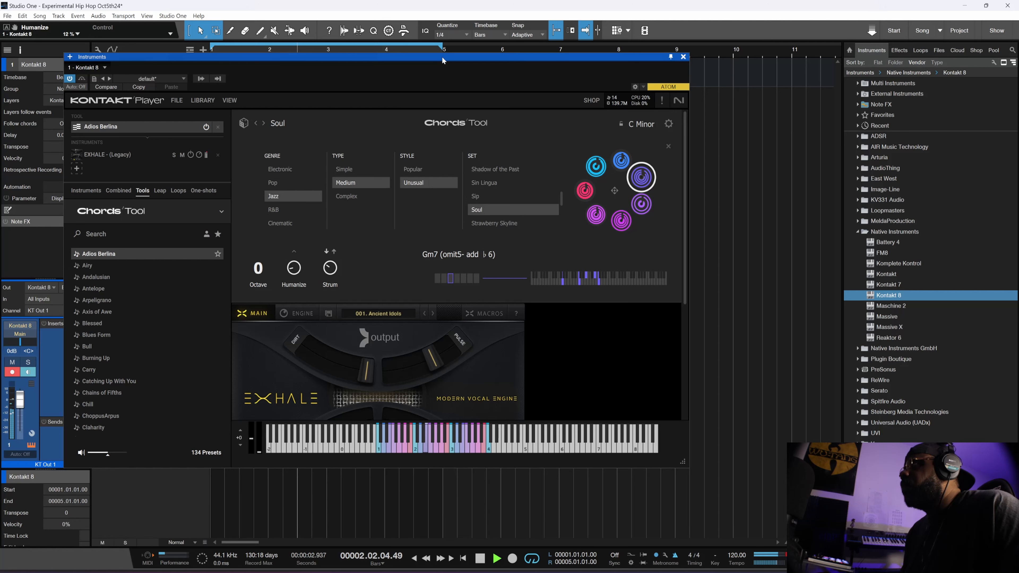
key("space")
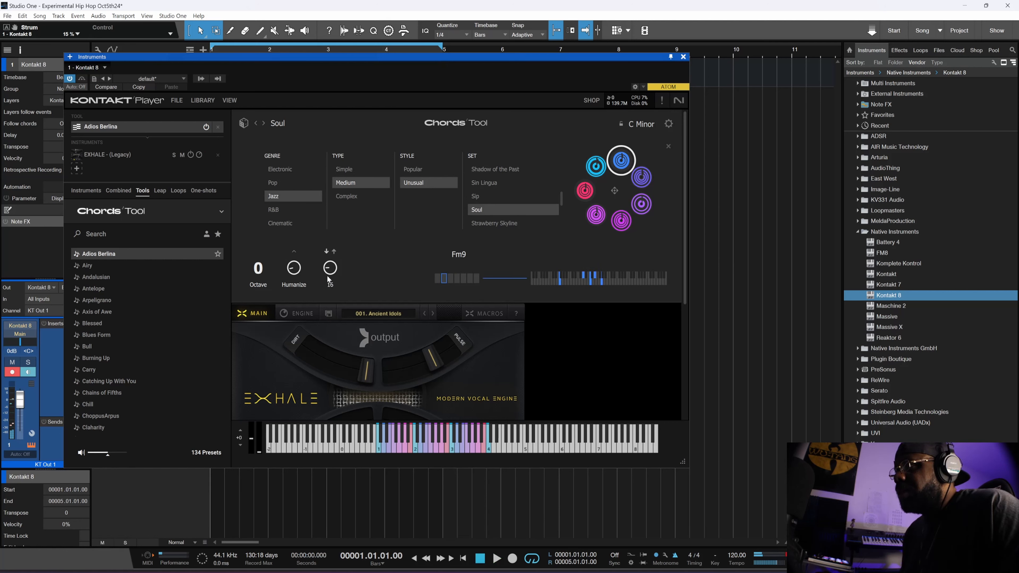
key("space")
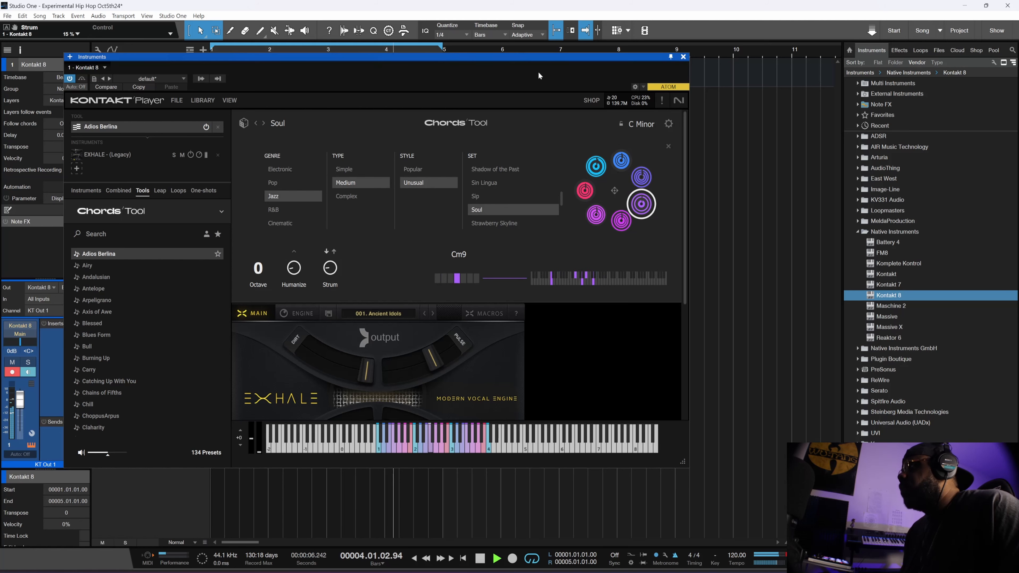
key("space")
- Open the recorded part in the note editor, nudge the second, third and fourth notes slightly earlier, and play it back
left_click(684, 57)
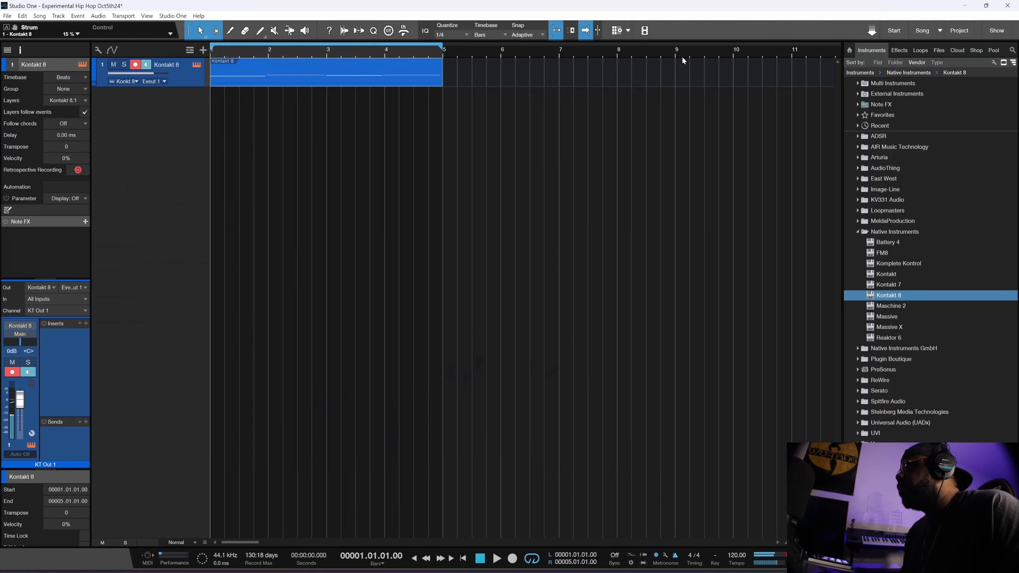
double_click(341, 79)
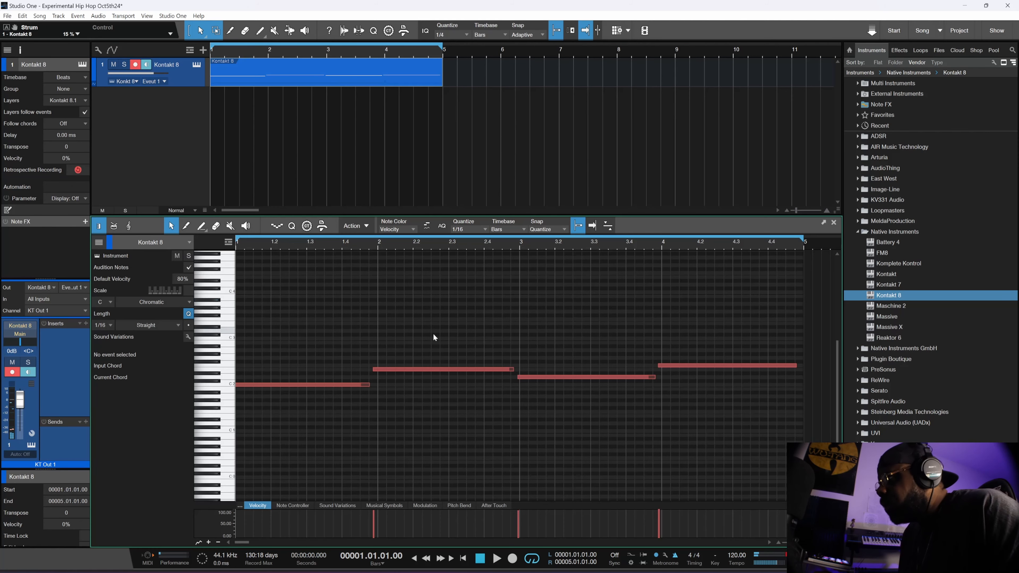
left_click(386, 369)
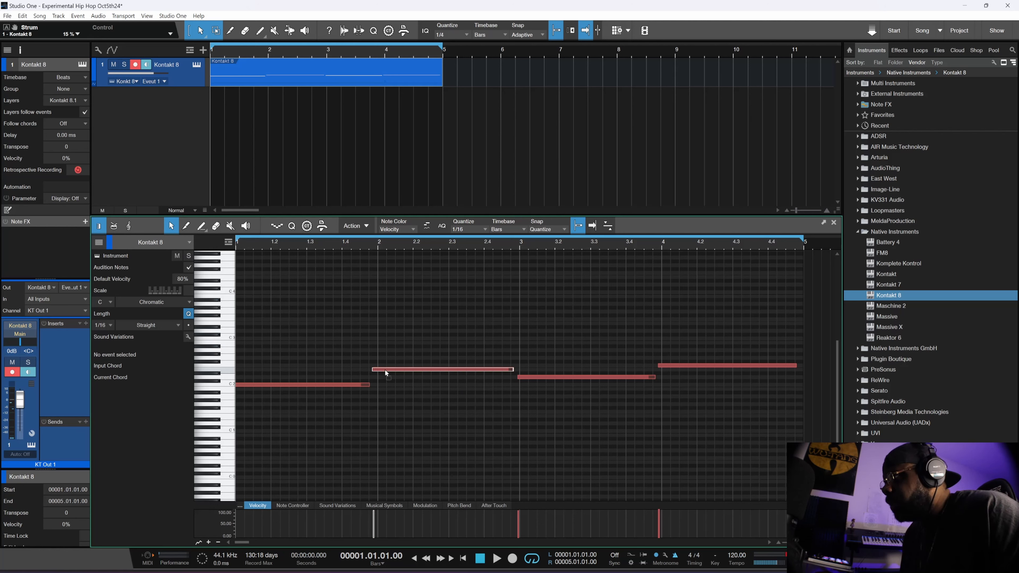
left_click_drag(528, 377, 524, 377)
left_click_drag(678, 365, 676, 366)
left_click(668, 412)
key("space")
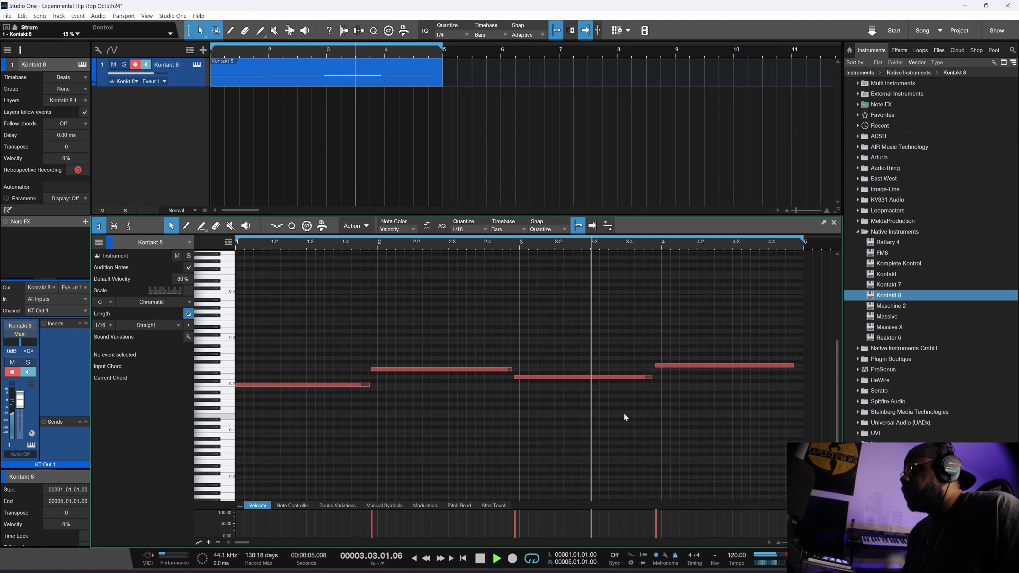
key("space")
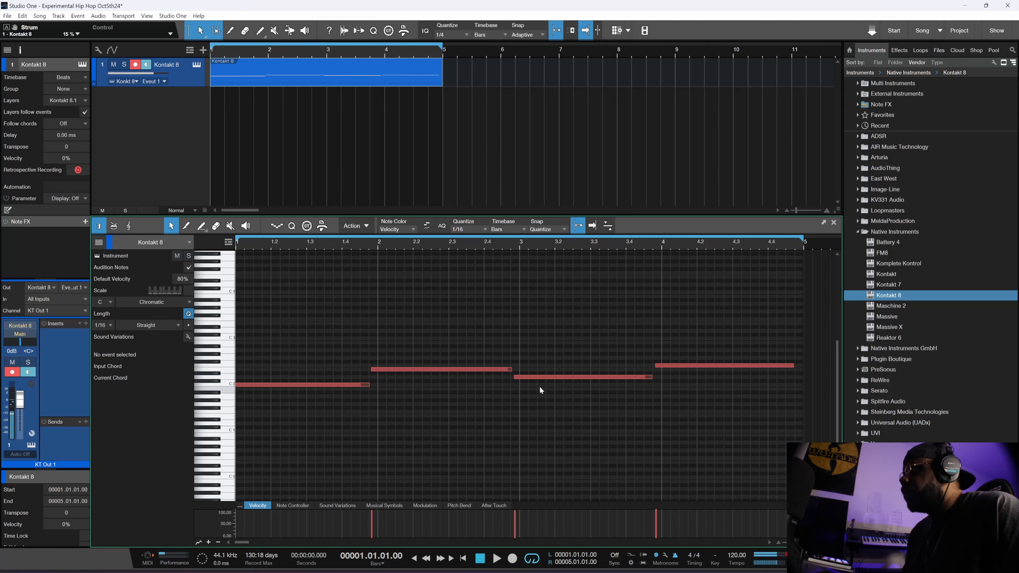
- Move the third note (D 2) slightly earlier to start at 00002.04.04.21 and play the part
left_click(525, 377)
left_click_drag(525, 377, 524, 379)
left_click(527, 404)
key("space")
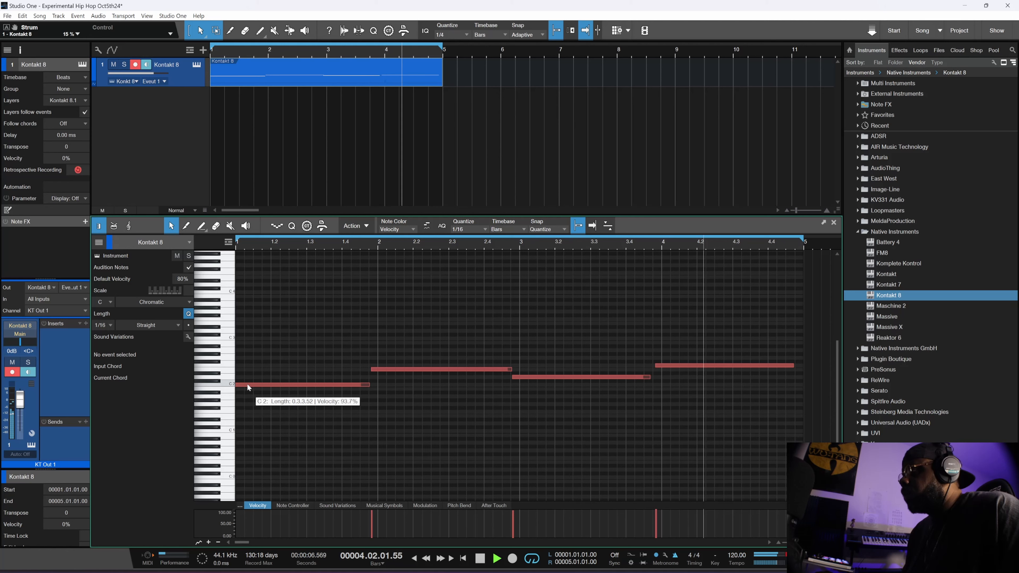
key("space")
- Align the first note (C 2) to start at 00001.01.01.00, set its velocity to 92%, and play the part
left_click_drag(243, 385, 264, 386)
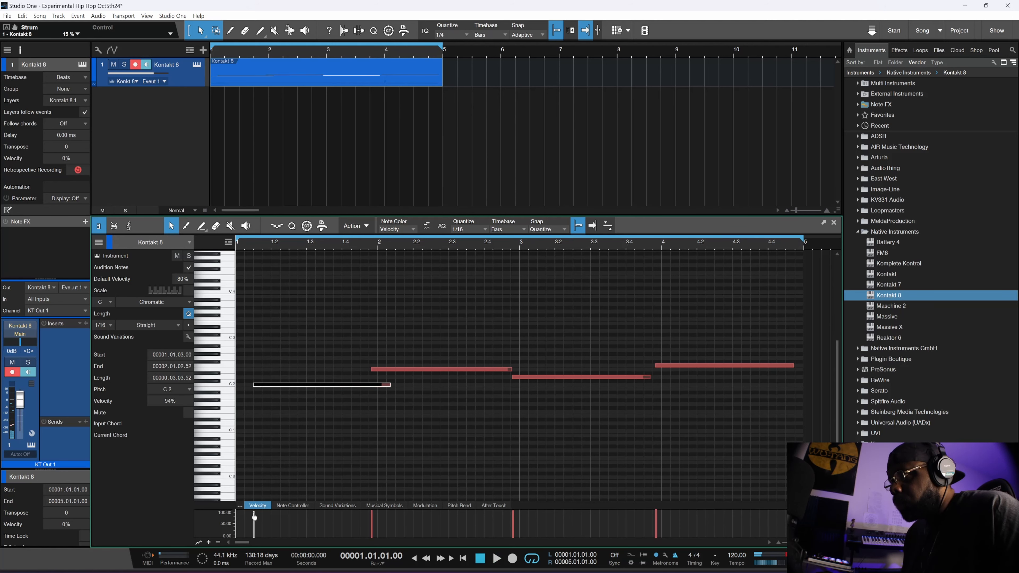
left_click_drag(254, 516, 254, 517)
left_click_drag(296, 384, 280, 385)
key("space")
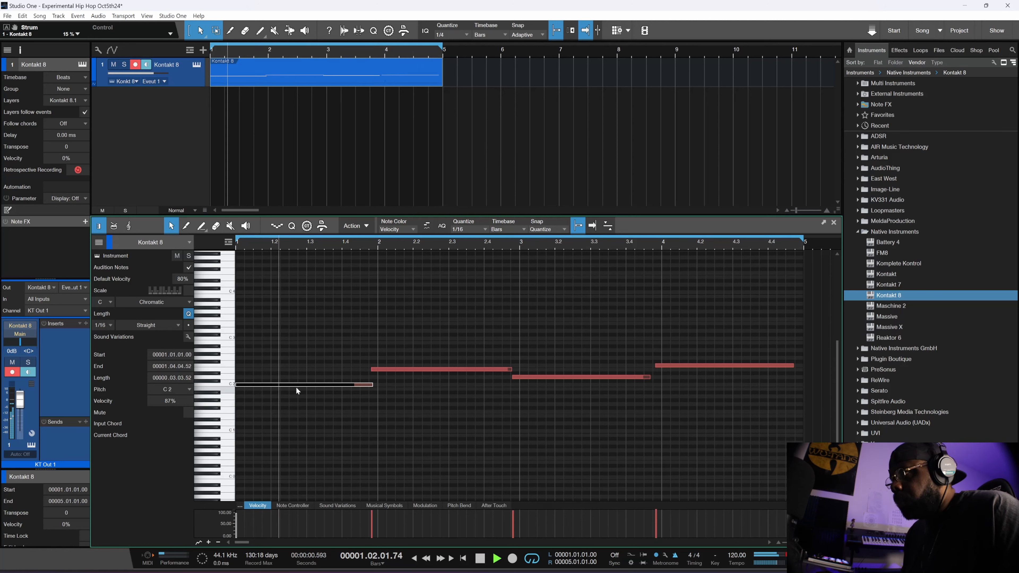
left_click_drag(236, 516, 237, 515)
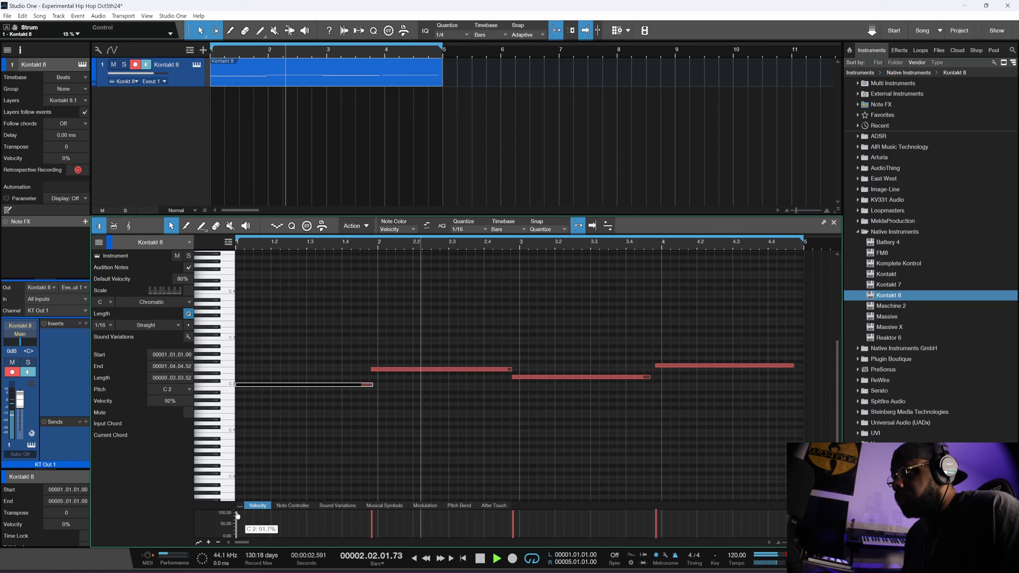
left_click(321, 442)
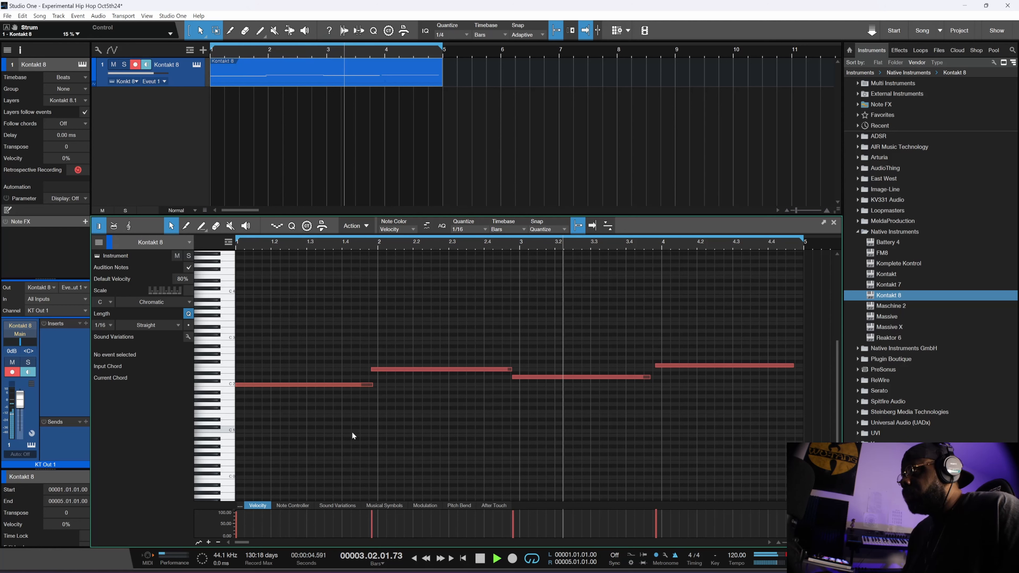
key("space")
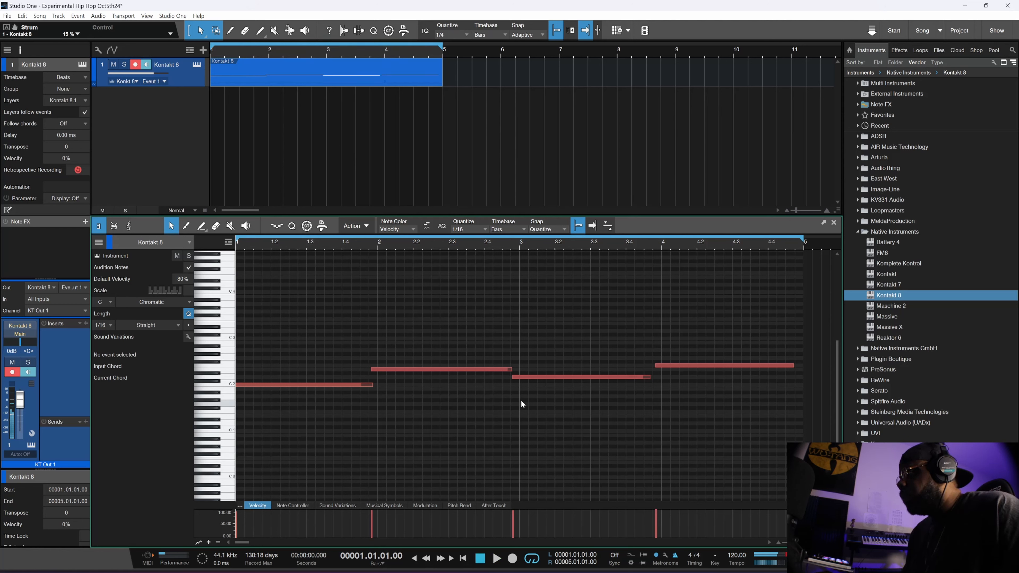
- Extend the third note (D 2) to end at 00003.04.04.49, lengthen the fourth note slightly, and play the part
left_click_drag(650, 377, 658, 377)
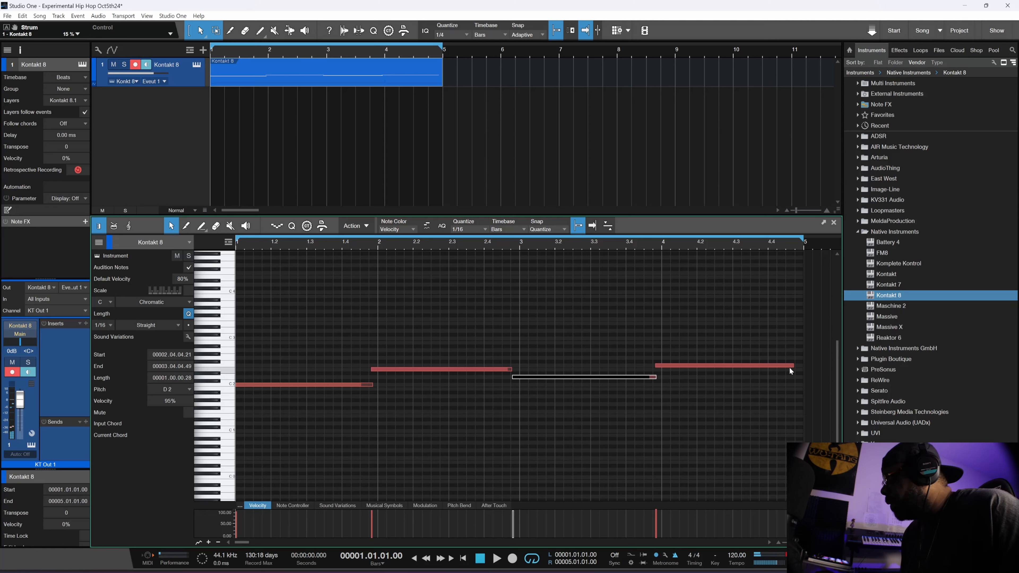
left_click_drag(794, 365, 801, 367)
left_click(599, 443)
key("space")
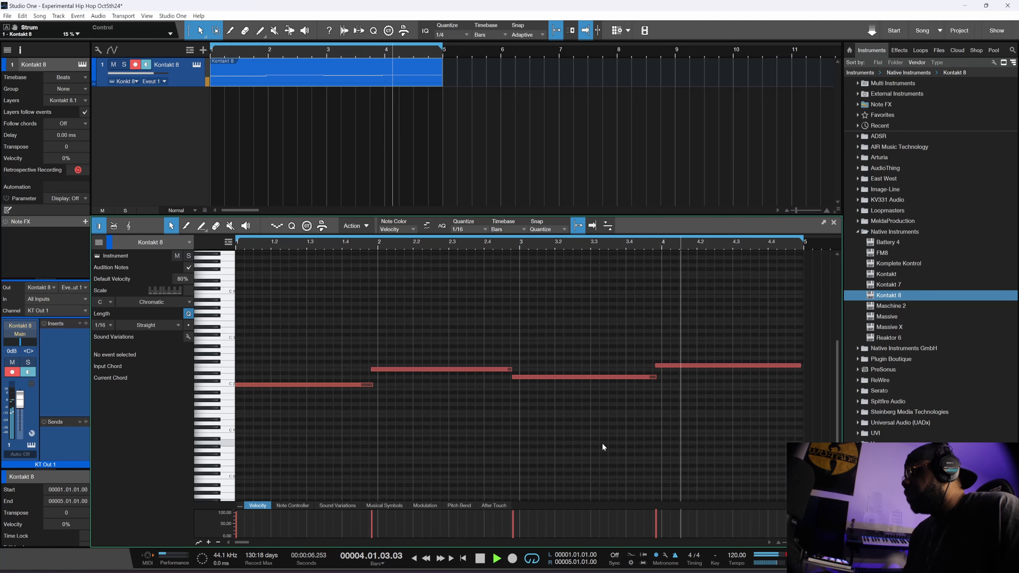
key("space")
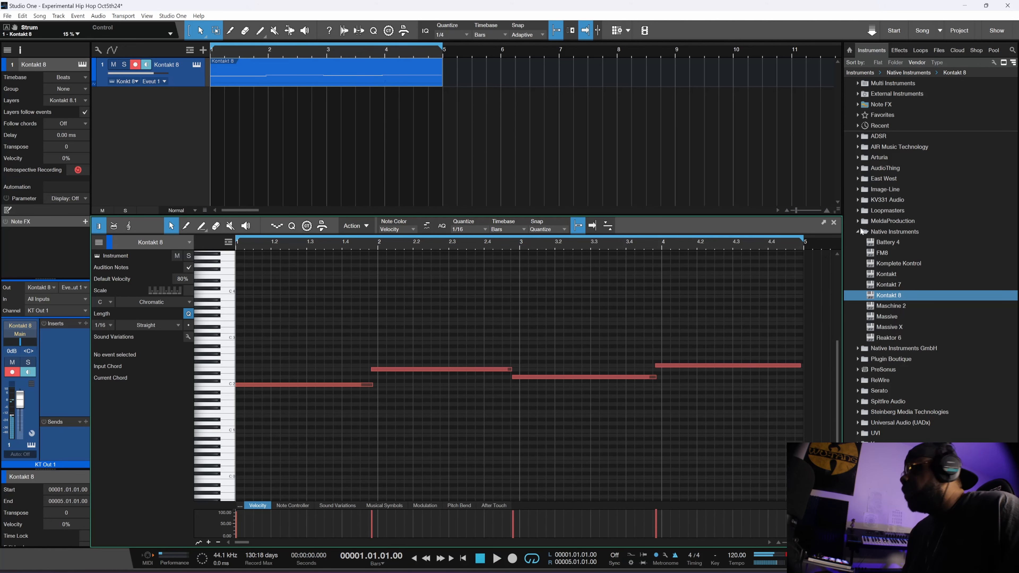
- Close the note editor and rename the Kontakt 8 track as Chords
left_click(834, 223)
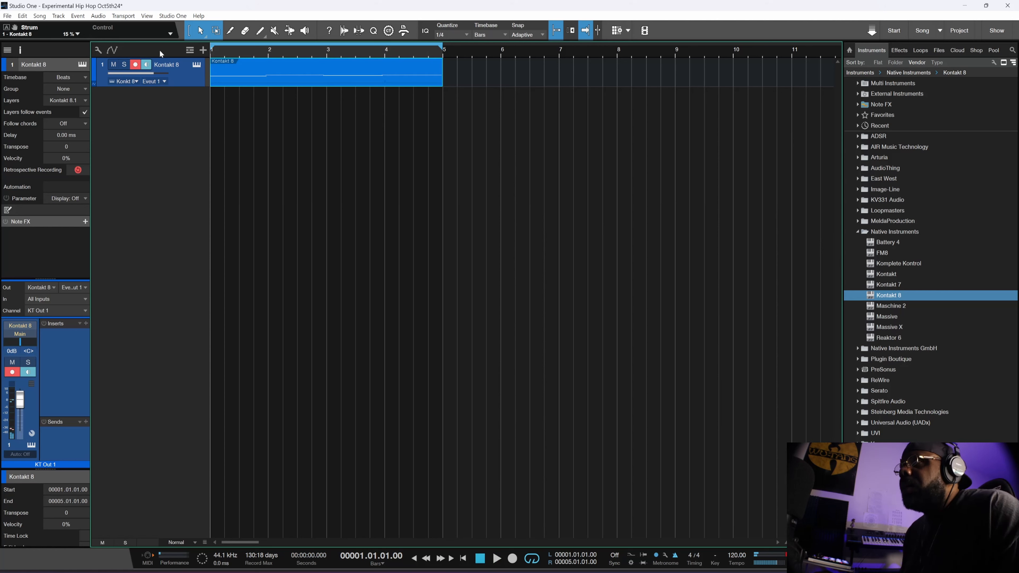
double_click(166, 65)
type("Chords")
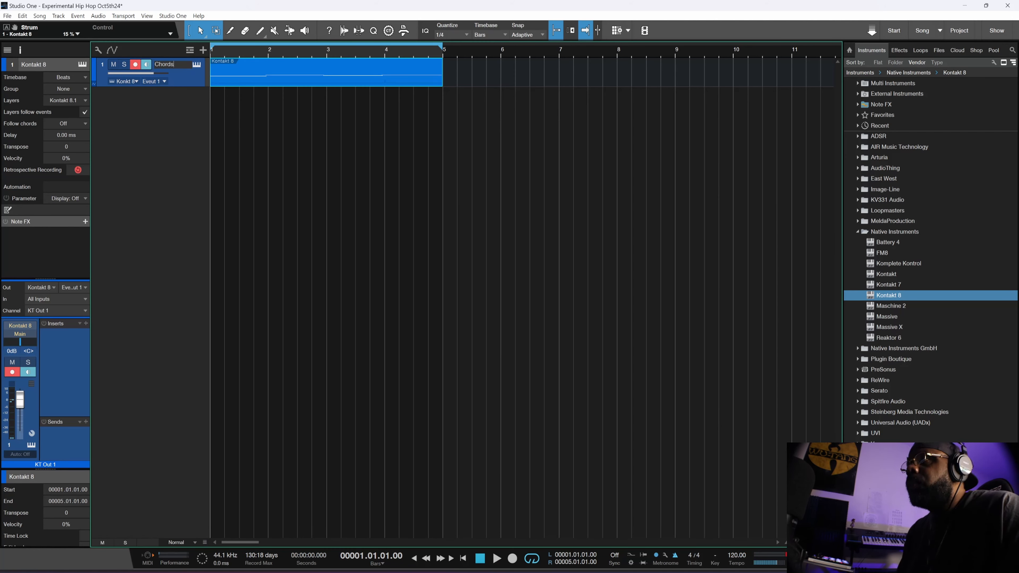
key("Return")
- Transform the Chords track to an audio track, preserving the instrument track state and removing the instrument
right_click(196, 86)
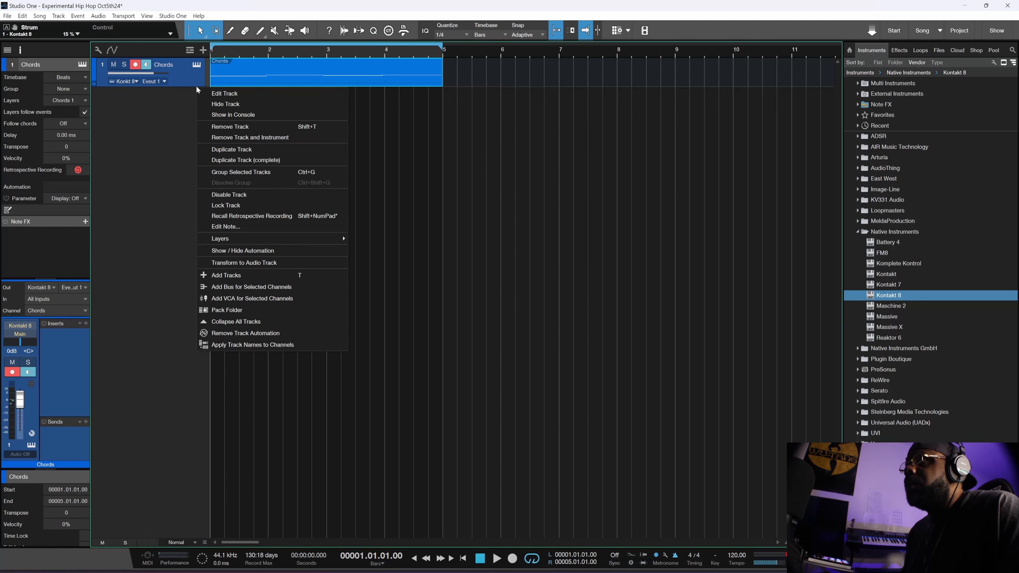
left_click(275, 263)
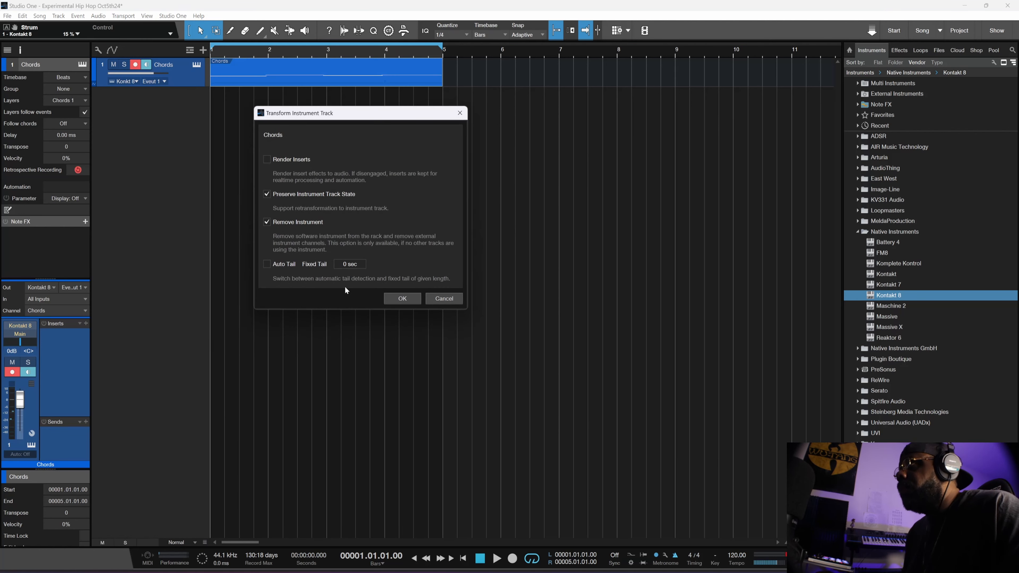
left_click(402, 299)
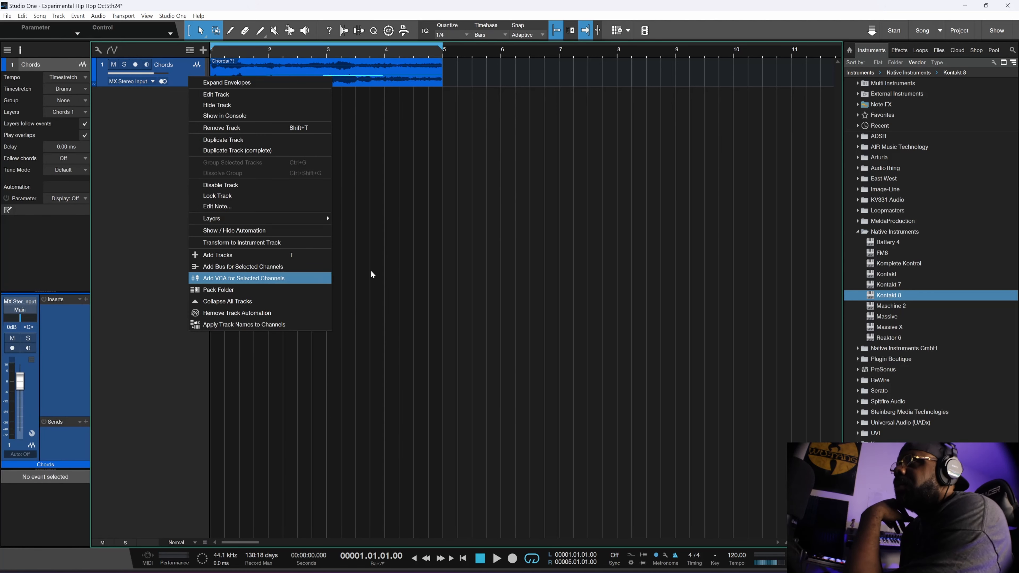
left_click(370, 270)
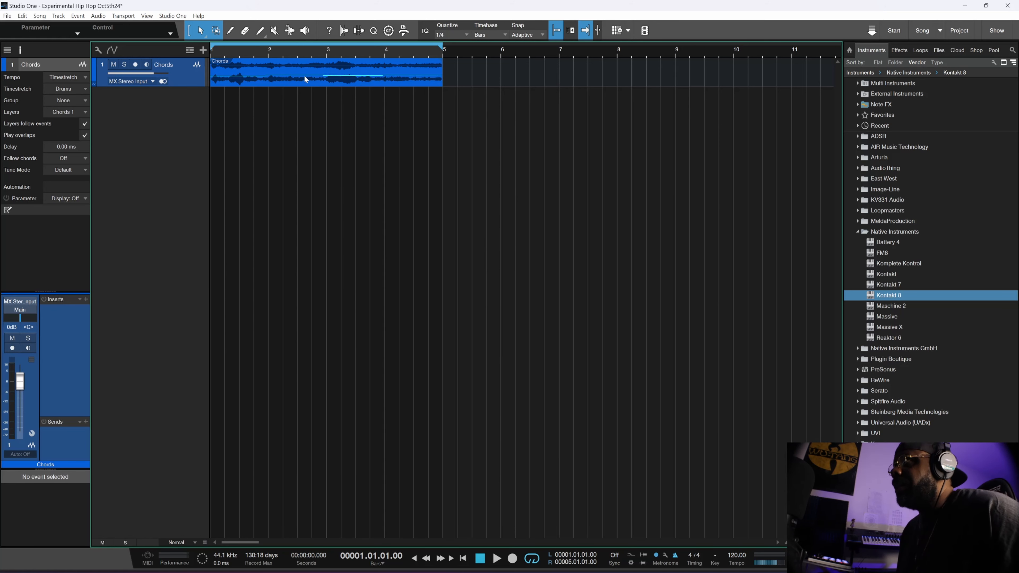
- Duplicate the Chords track with its volume lowered to -9.4 dB and copy the chord audio event onto it
right_click(182, 80)
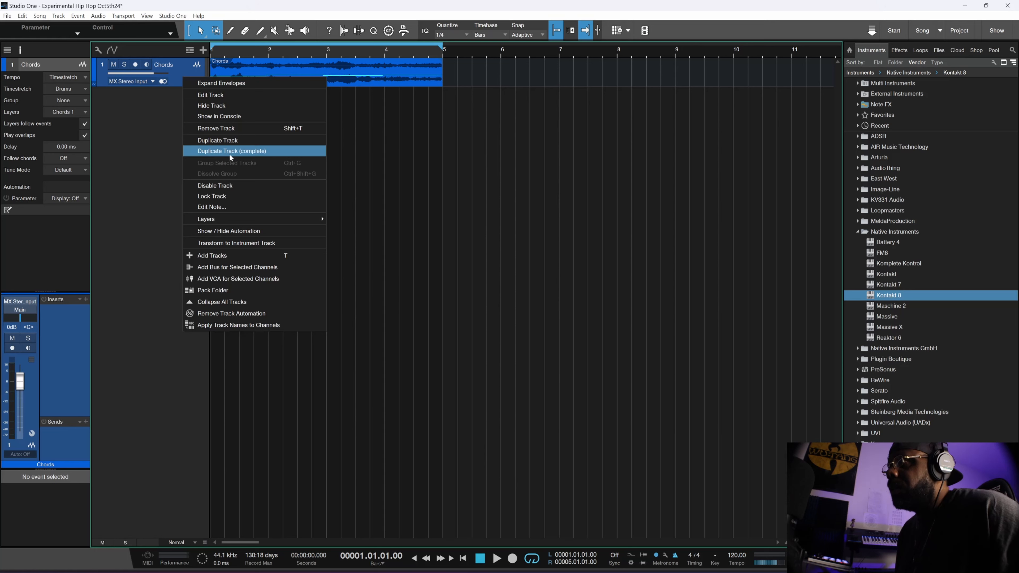
left_click(236, 149)
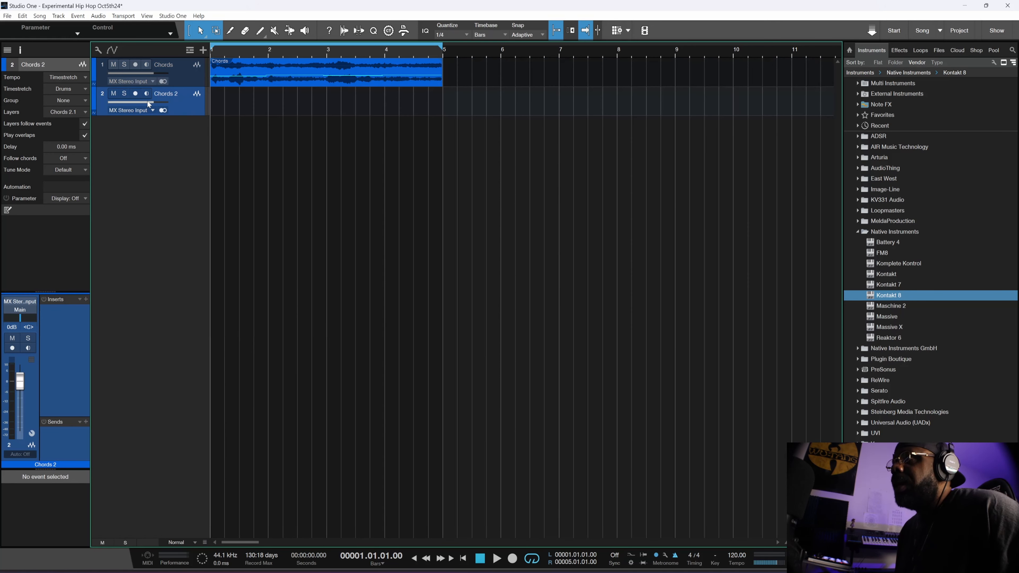
left_click_drag(152, 102, 143, 102)
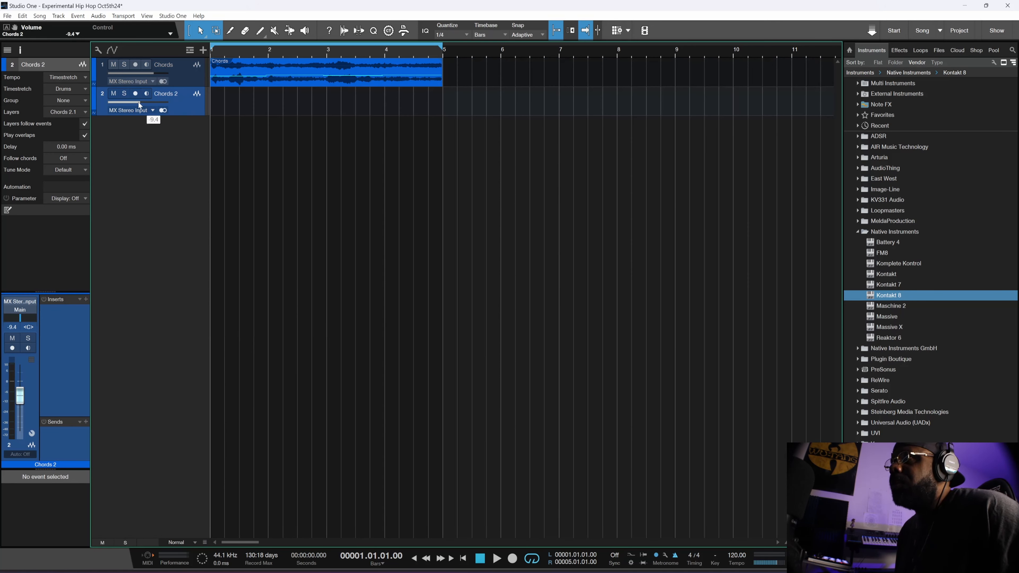
left_click_drag(249, 75, 254, 105)
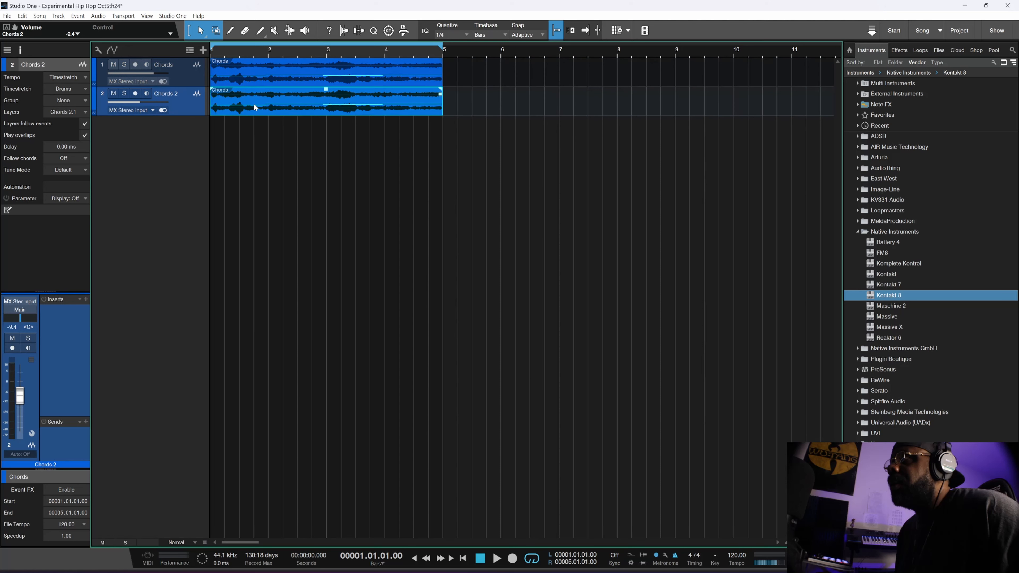
- Transpose the copied event on Chords 2 by 7 semitones and play both tracks together
right_click(255, 107)
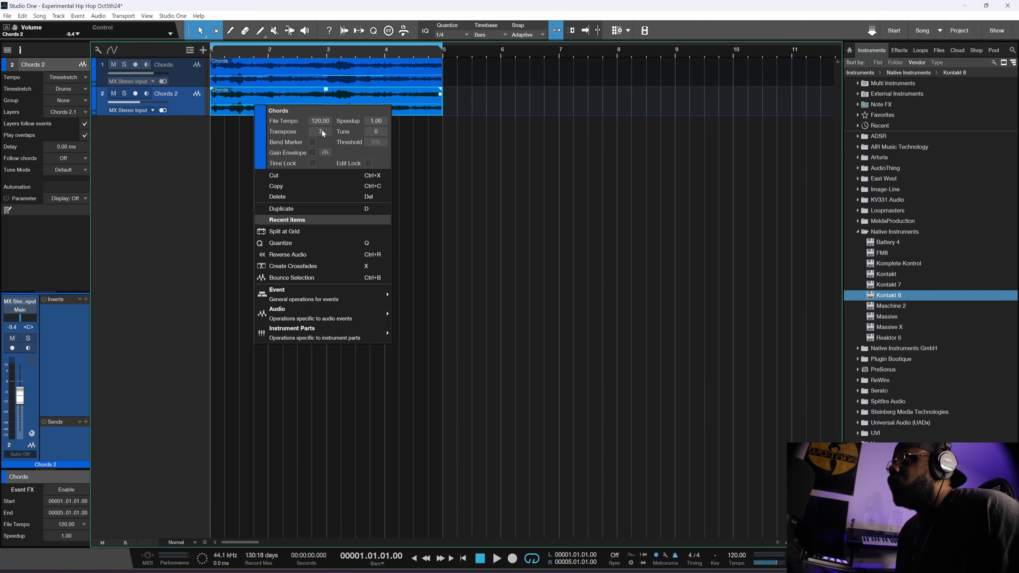
key("Return")
key("space")
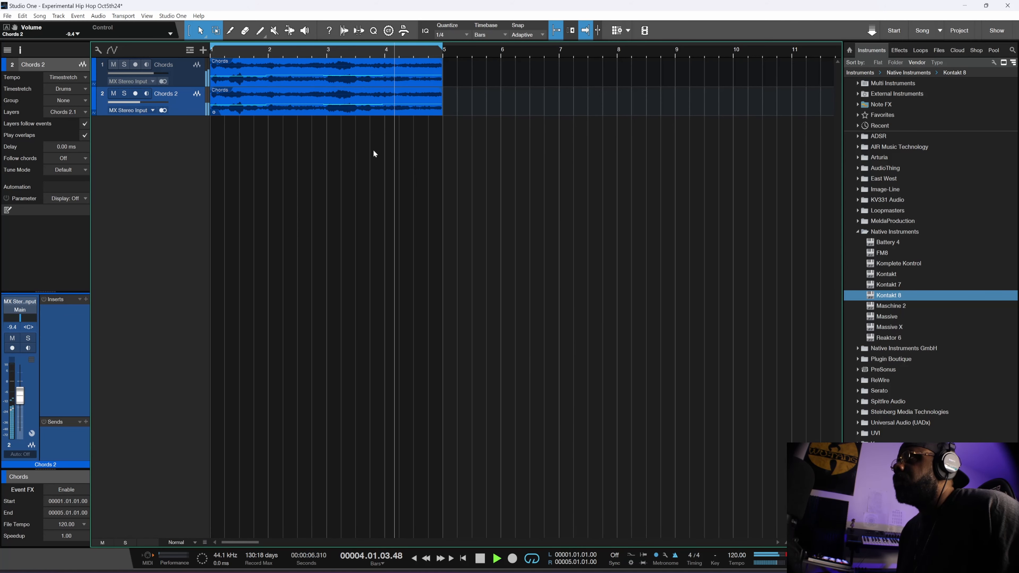
key("space")
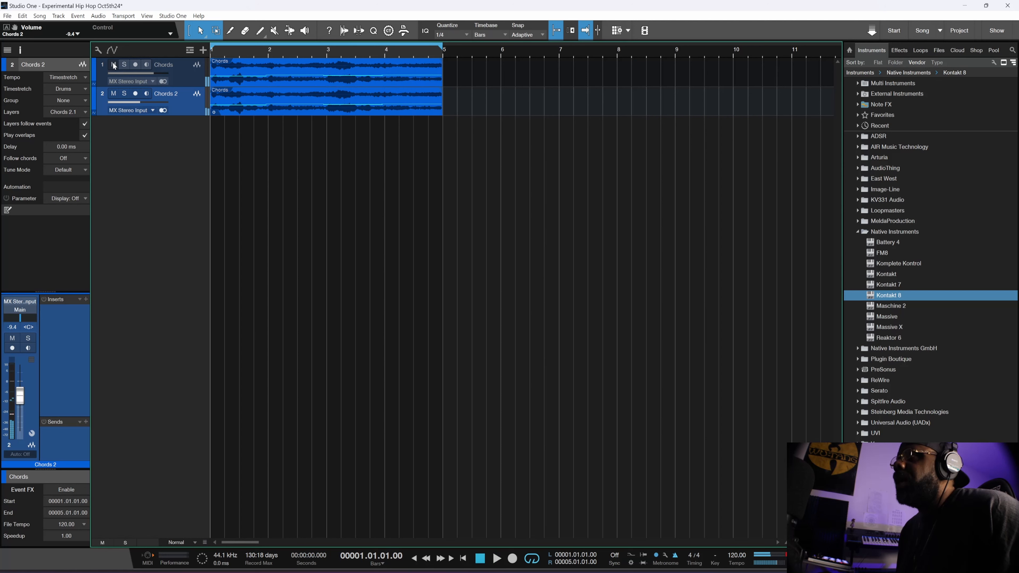
- Mute the original Chords track and play the transposed copy alone
left_click(114, 65)
key("space")
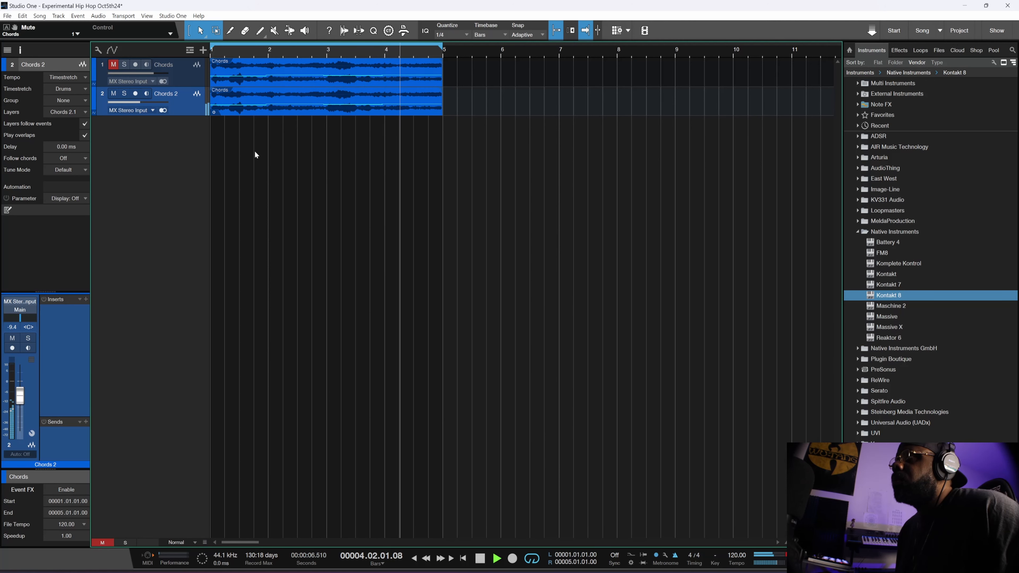
key("space")
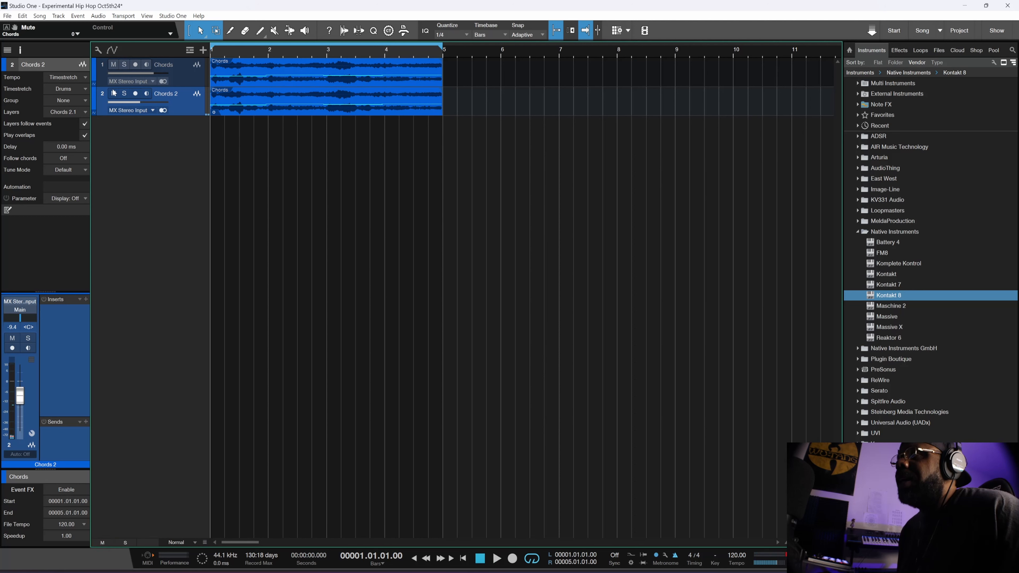
- Set the Chords 2 timestretch mode to Sound - Elastique Pro Formant and audition it with the original track muted
left_click(85, 89)
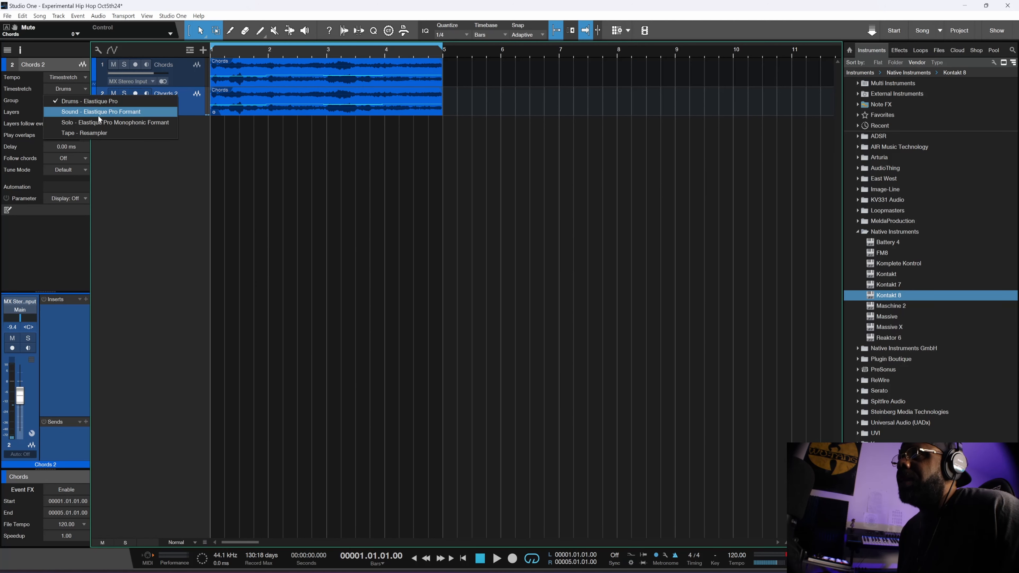
left_click(112, 112)
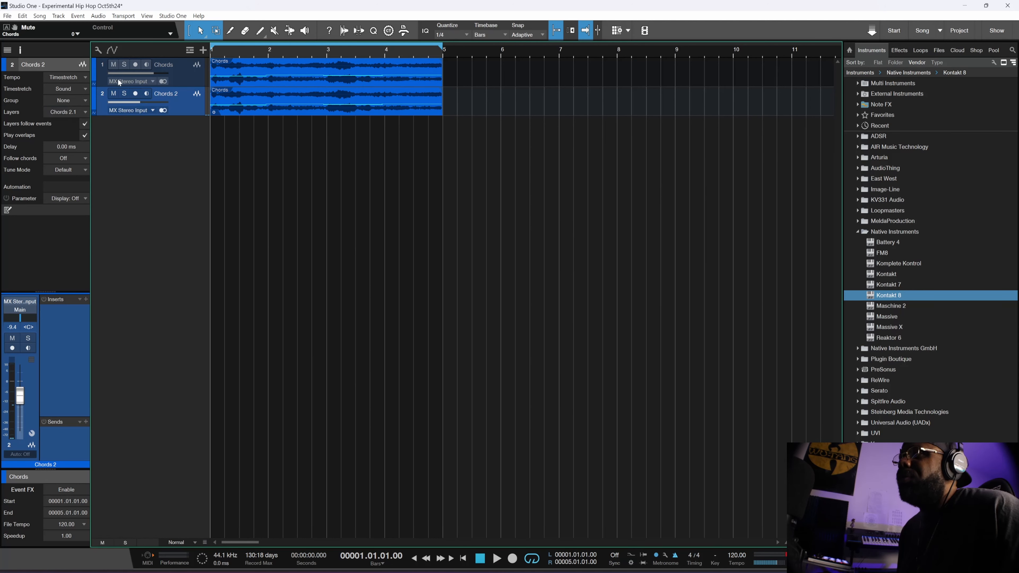
key("space")
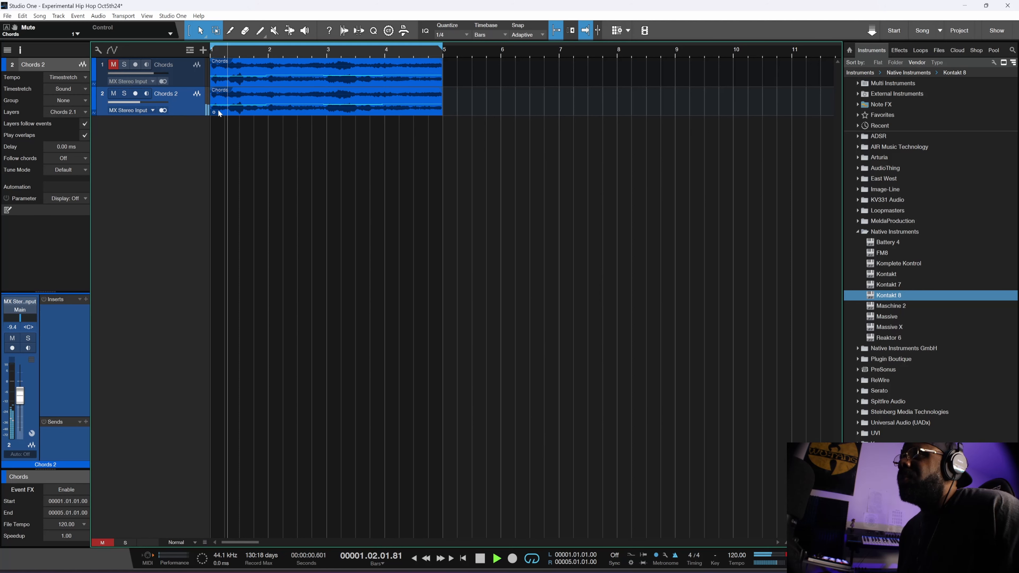
key("space")
- Set the Chords 2 timestretch mode to Tape - Resampler and audition the copy
left_click(83, 88)
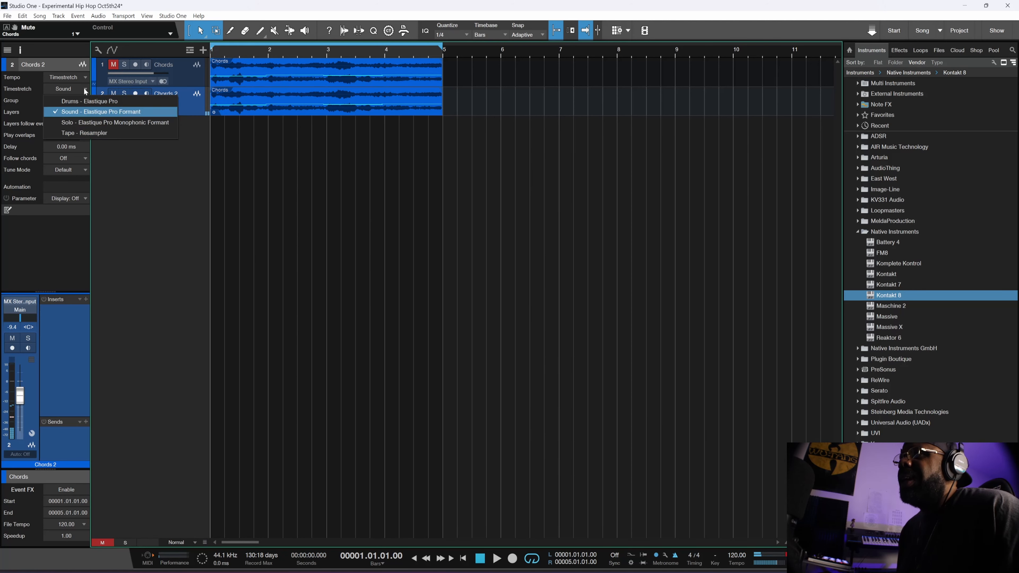
left_click(101, 136)
key("space")
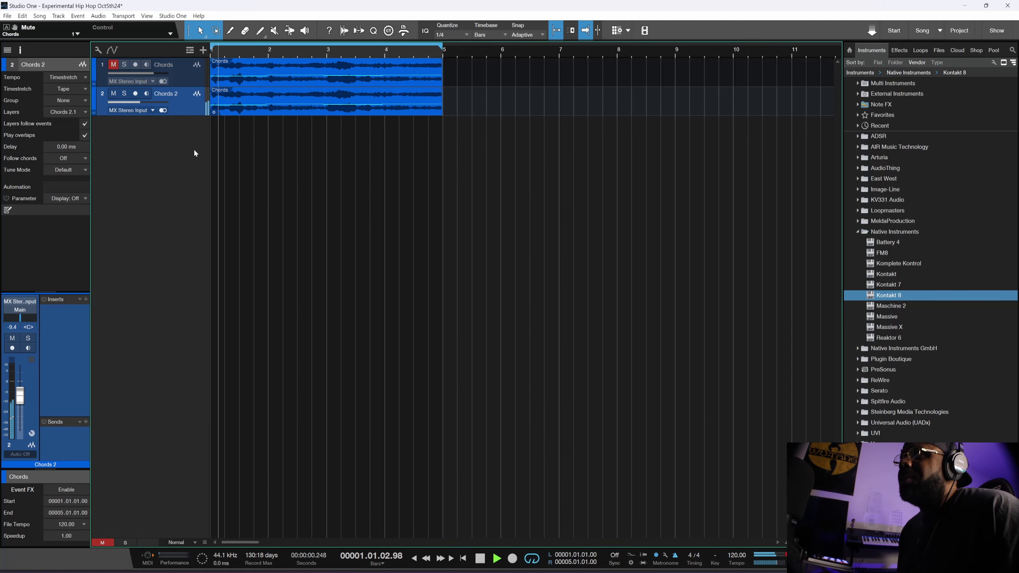
key("space")
- Return the timestretch mode to Drums, remove the Chords 2 track, and unmute the original Chords track
left_click(83, 88)
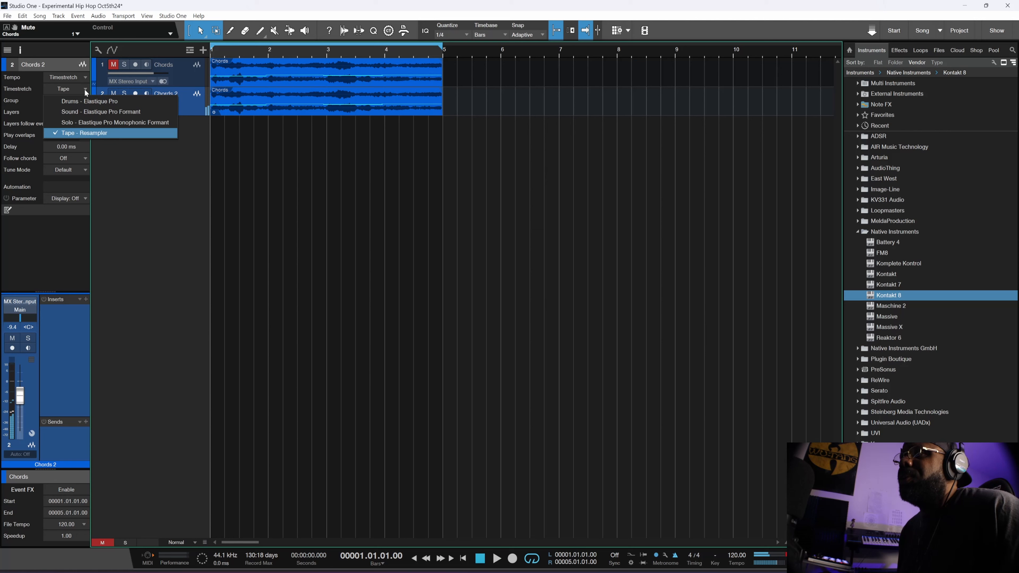
left_click(101, 101)
right_click(193, 106)
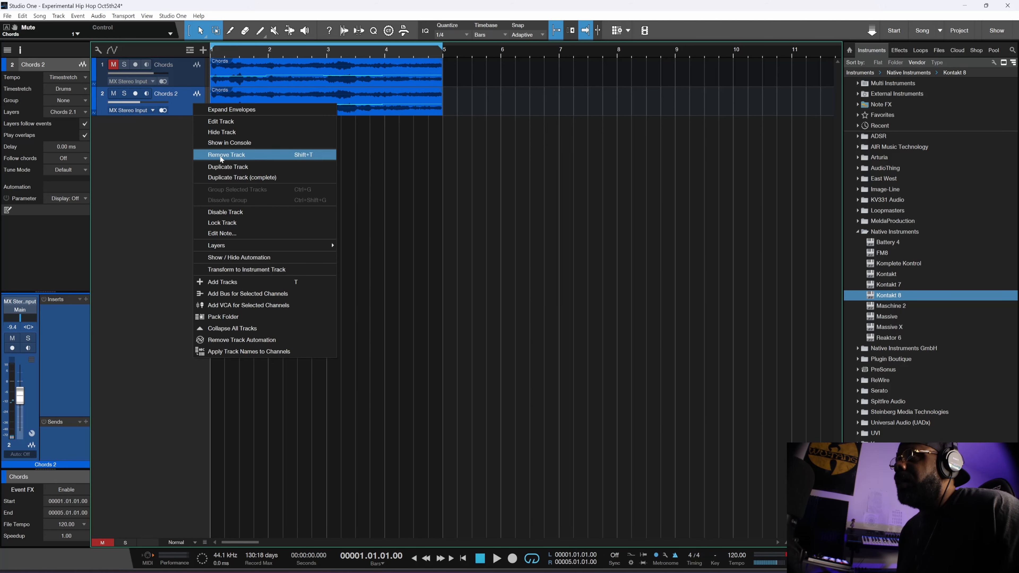
left_click(234, 156)
left_click(114, 66)
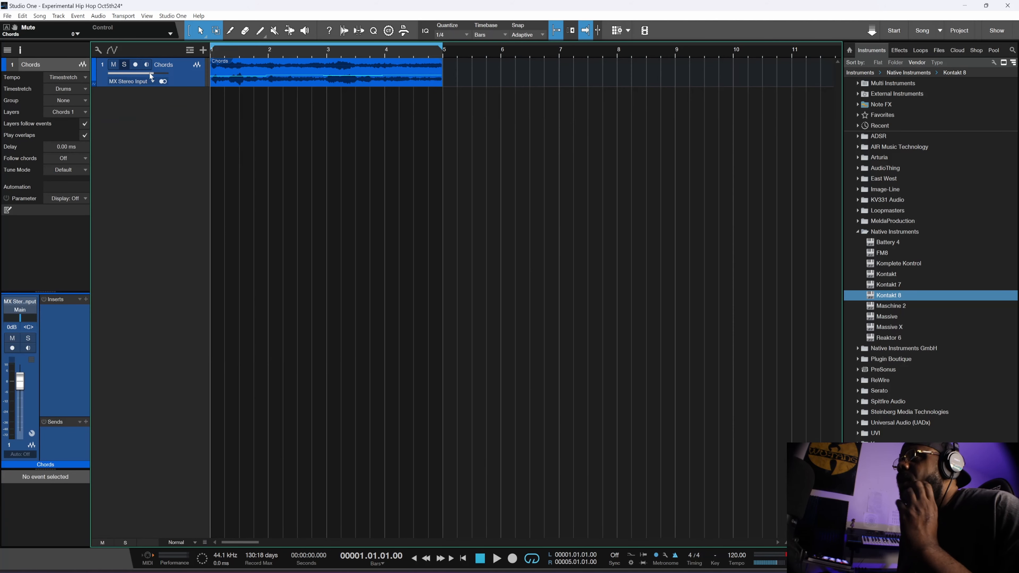
- Add the PitchMonster effect as an insert on the Chords track
left_click(86, 300)
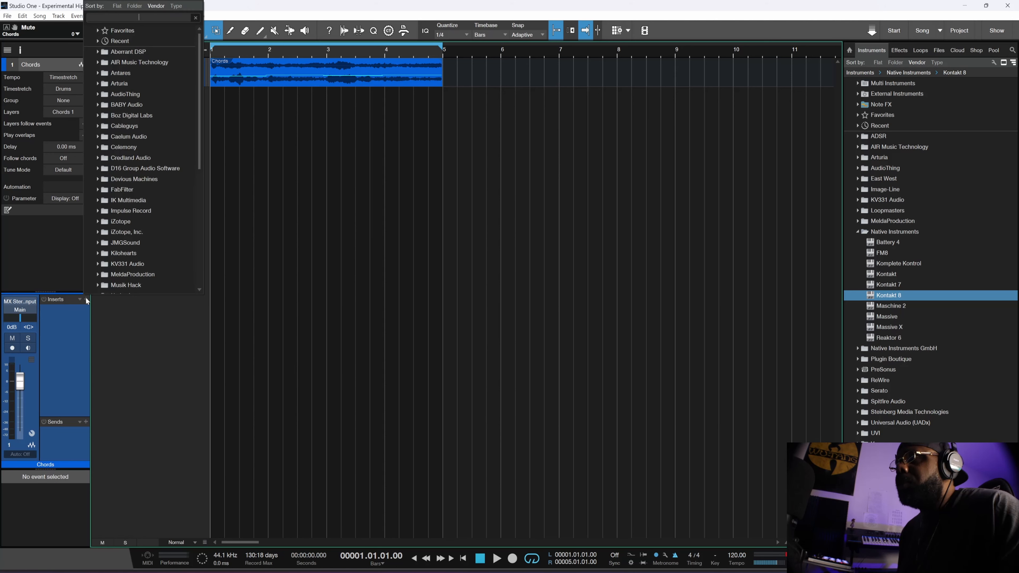
type("pitchm")
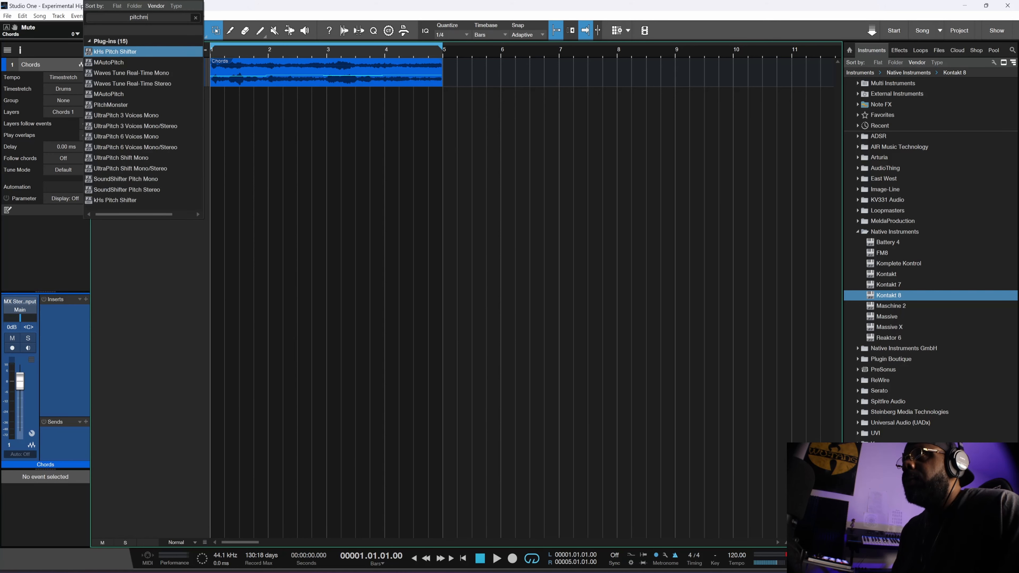
double_click(140, 49)
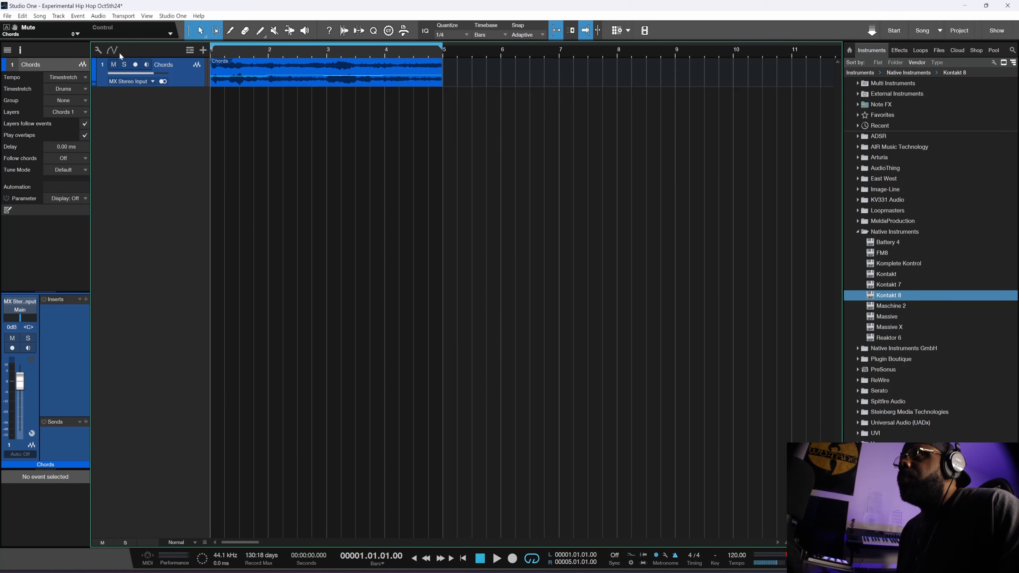
left_click_drag(483, 108, 454, 109)
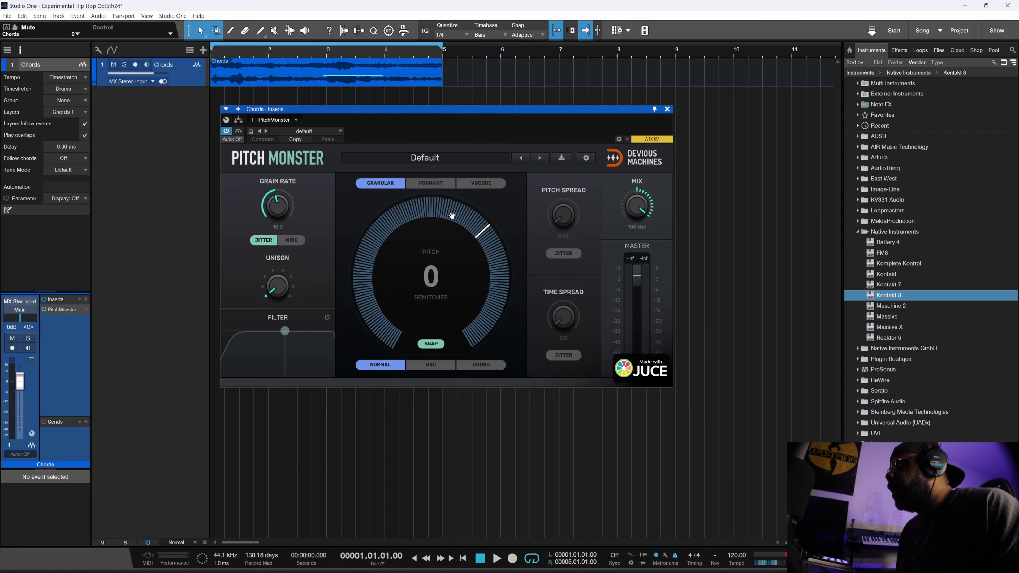
- Raise PitchMonster's pitch by 7 semitones, set its mix to 1 Dry, and play back the chords
left_click_drag(431, 278, 431, 250)
left_click_drag(432, 106, 420, 99)
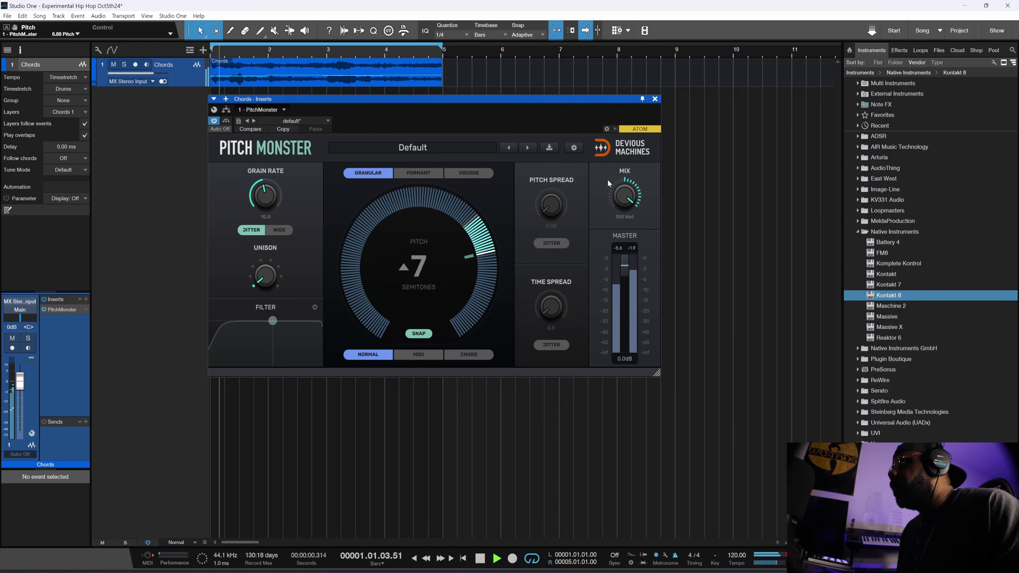
left_click_drag(625, 196, 624, 210)
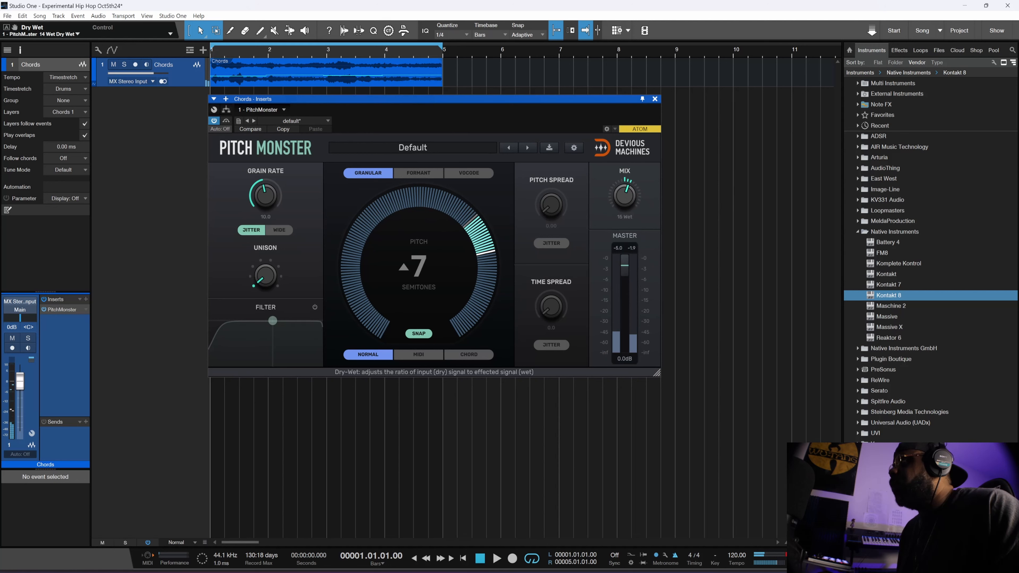
left_click_drag(625, 210, 625, 217)
key("space")
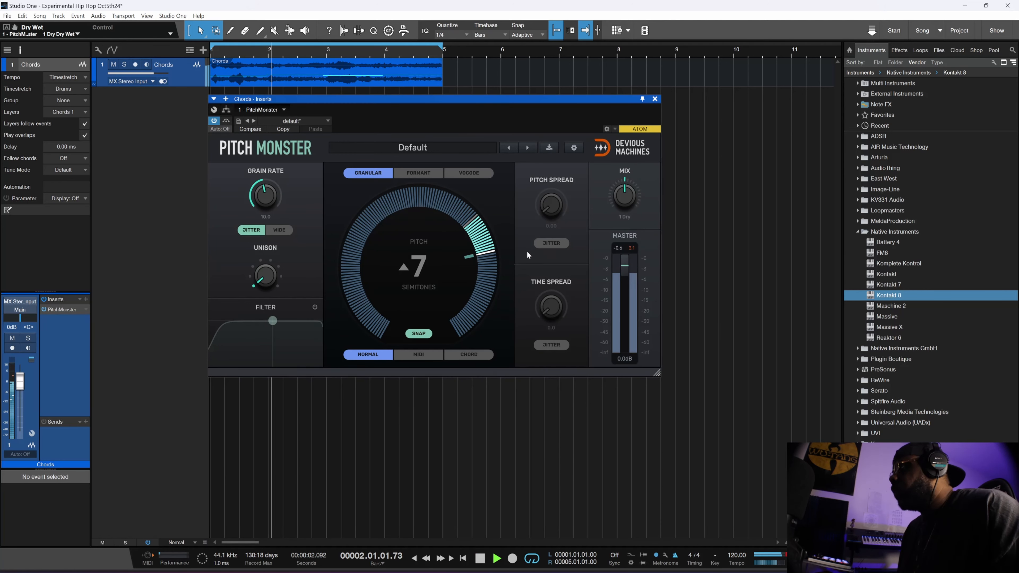
key("space")
- Lower the Chords track volume to -6.3 dB and play back the chords
left_click_drag(153, 71, 142, 72)
key("space")
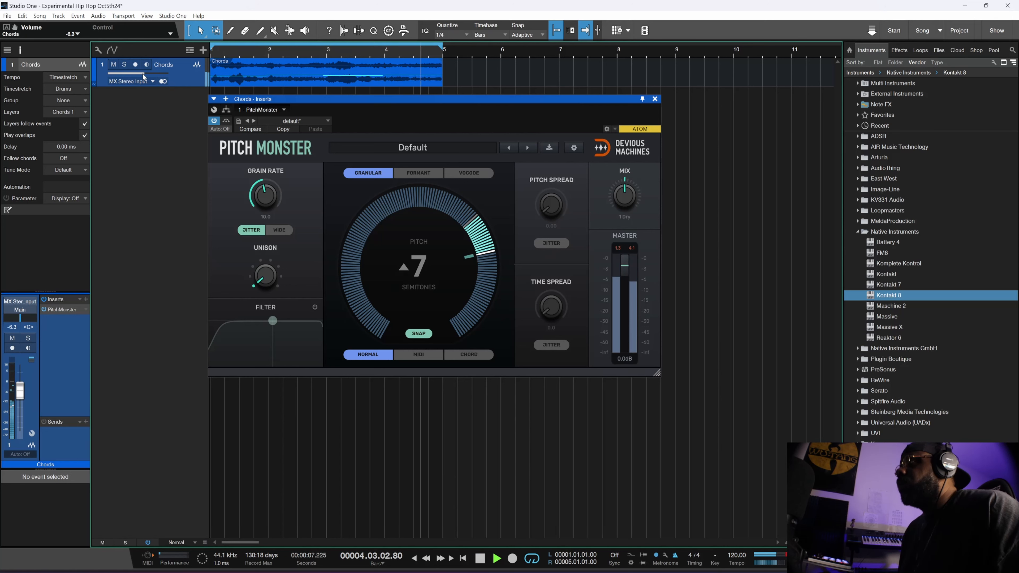
key("space")
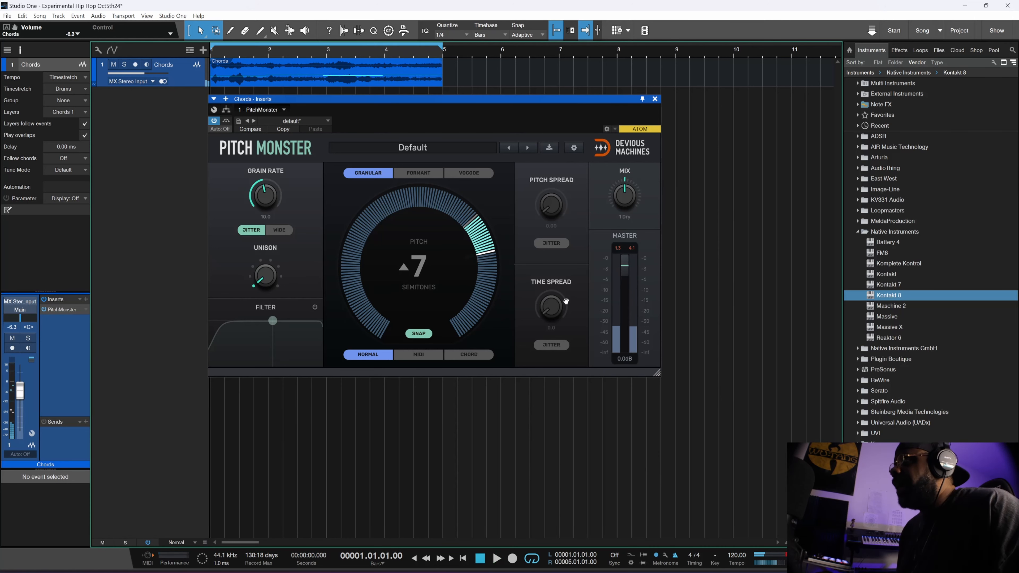
- Enable jitter for PitchMonster's pitch spread and time spread, raise both spreads with time spread at 7.4 ms, and start playback
left_click(551, 243)
left_click_drag(551, 205, 551, 200)
left_click(552, 344)
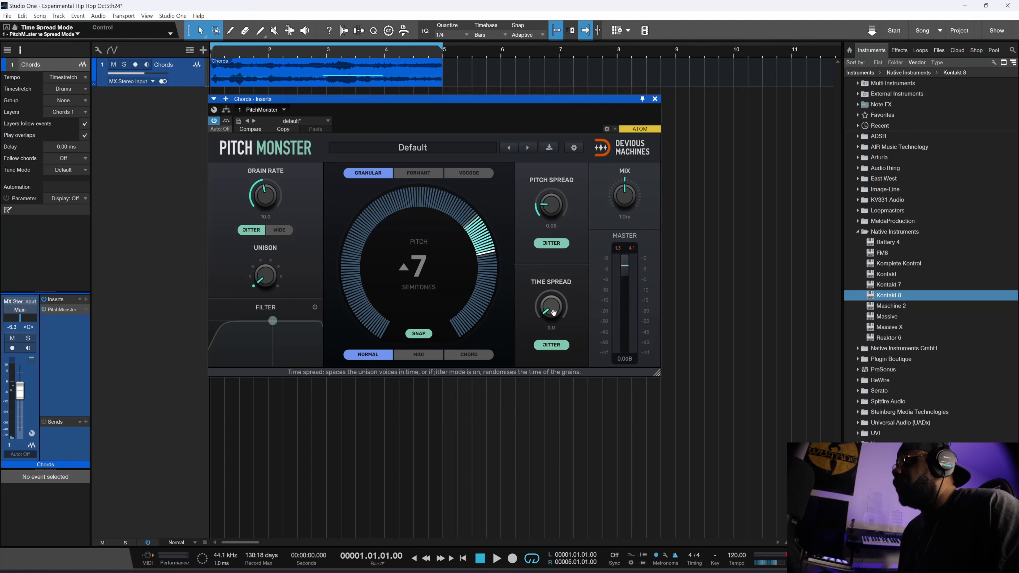
left_click_drag(551, 306, 551, 303)
key("space")
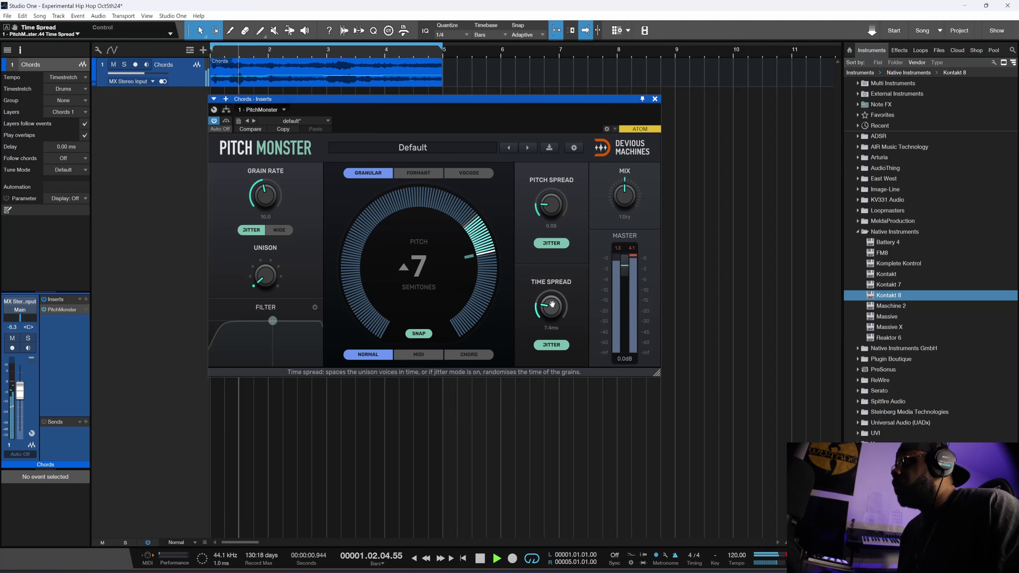
- Set PitchMonster's pitch spread to 0.14 and time spread to 4.6 ms during playback, and close the effect window
left_click_drag(554, 206, 554, 199)
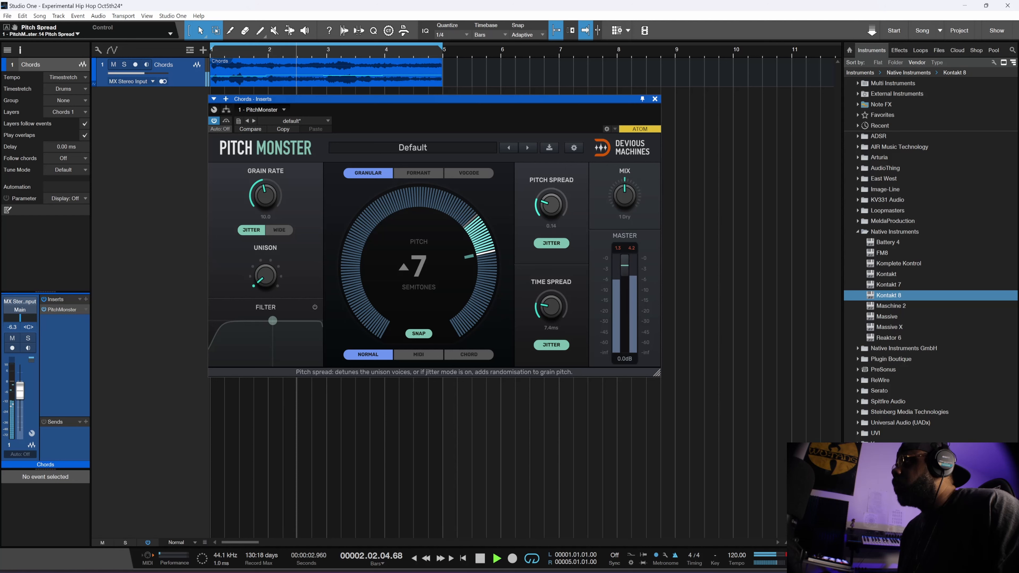
left_click_drag(561, 314, 554, 300)
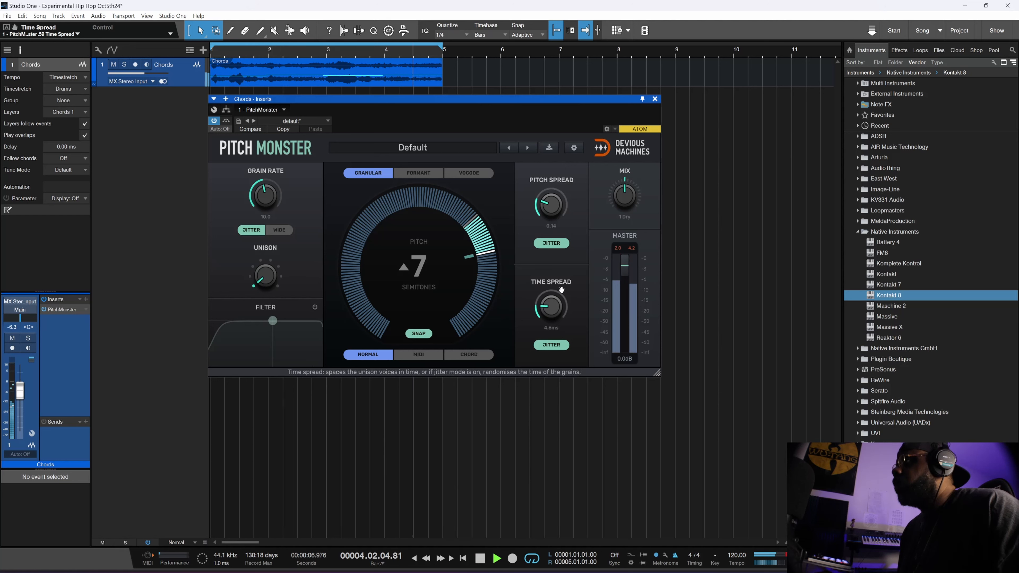
key("space")
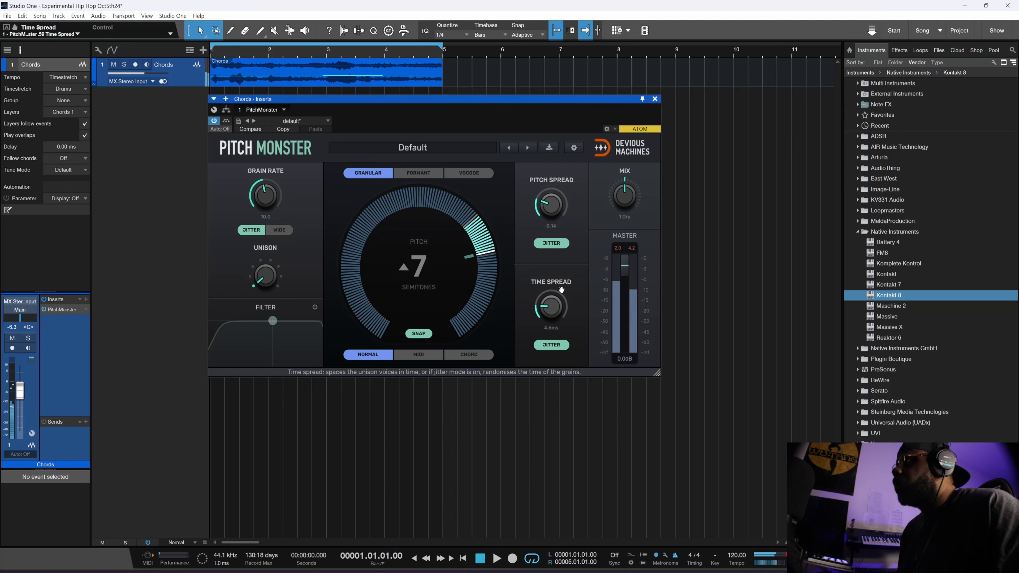
left_click(655, 99)
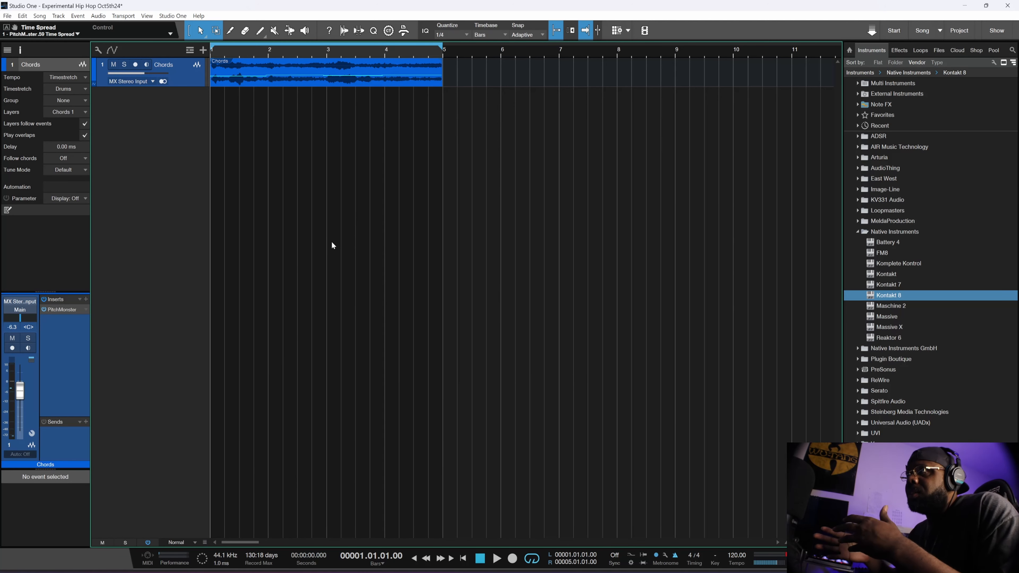
key("space")
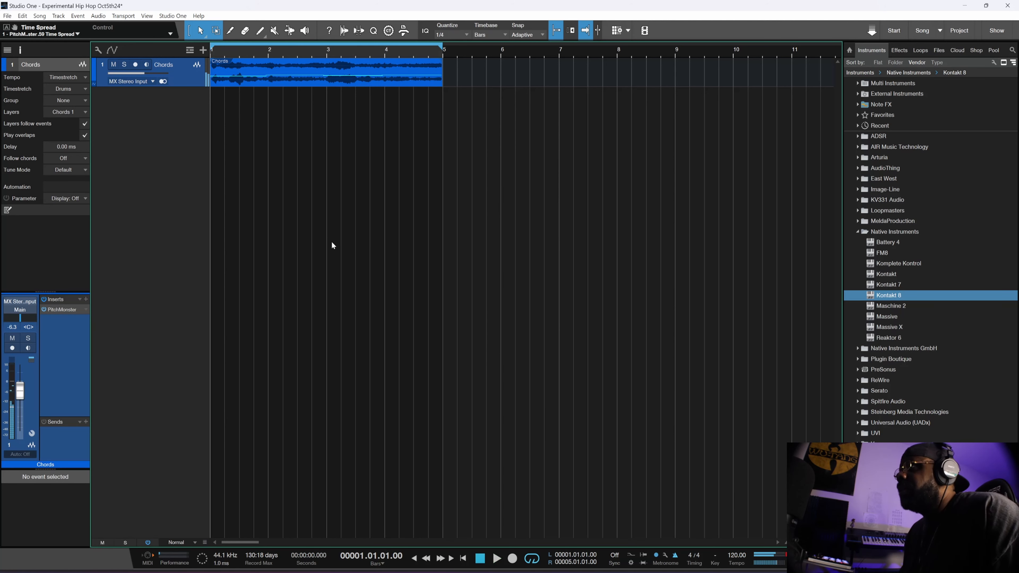
- Add the Effectrix effect as a second insert on the Chords track
left_click(86, 300)
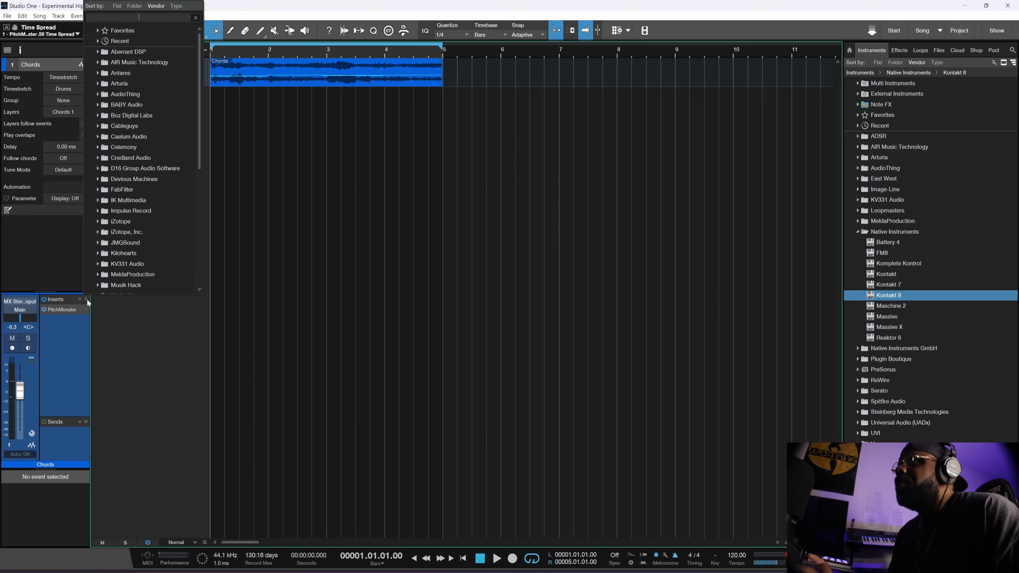
type("effe")
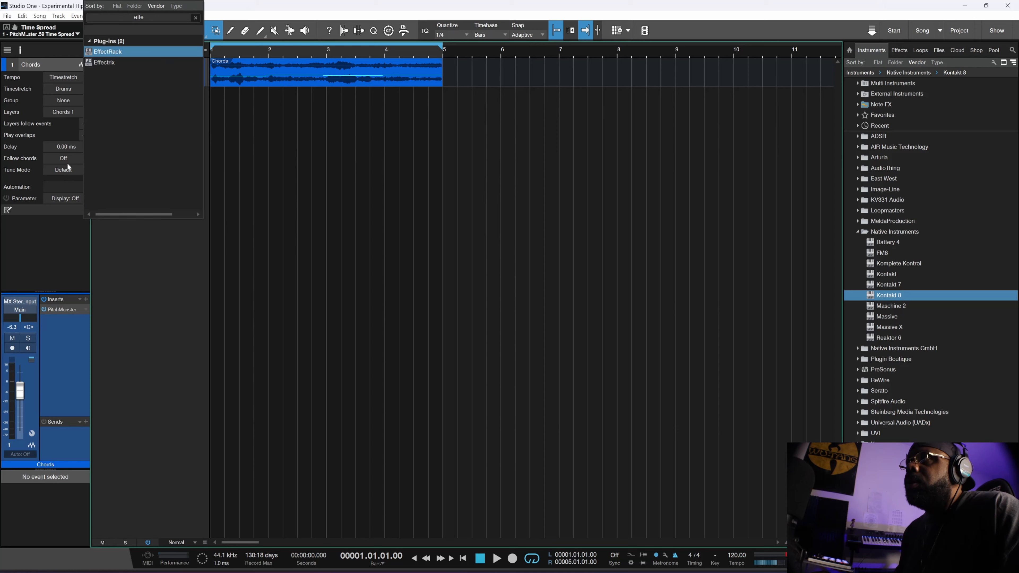
left_click(114, 63)
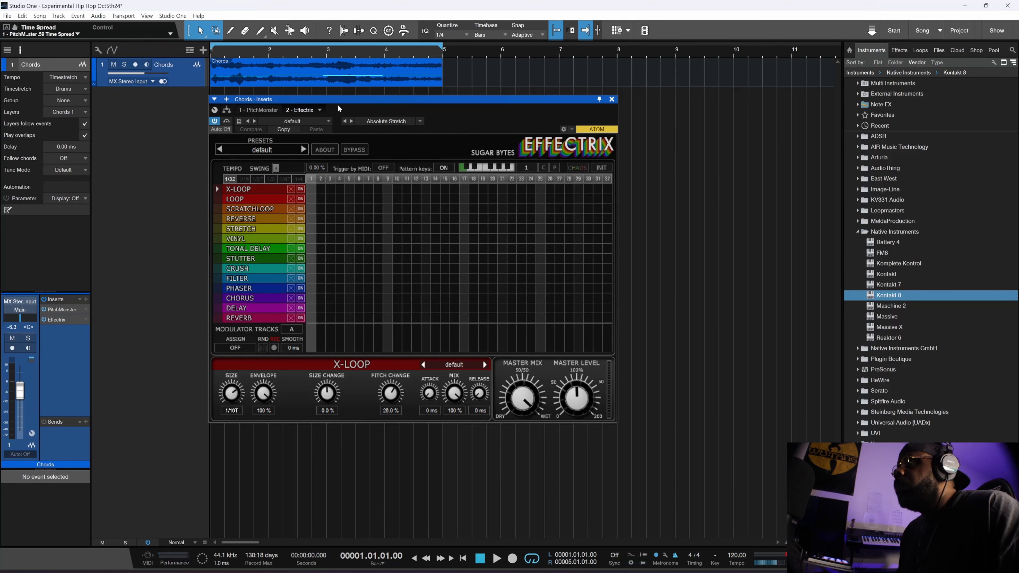
mouse_move(337, 98)
left_mouse_down()
mouse_move(332, 85)
mouse_move(330, 105)
mouse_move(342, 93)
left_mouse_up()
- Set the Effectrix sequencer's step length to 1/16 and play back the chords to check the sequencer timing
key("space")
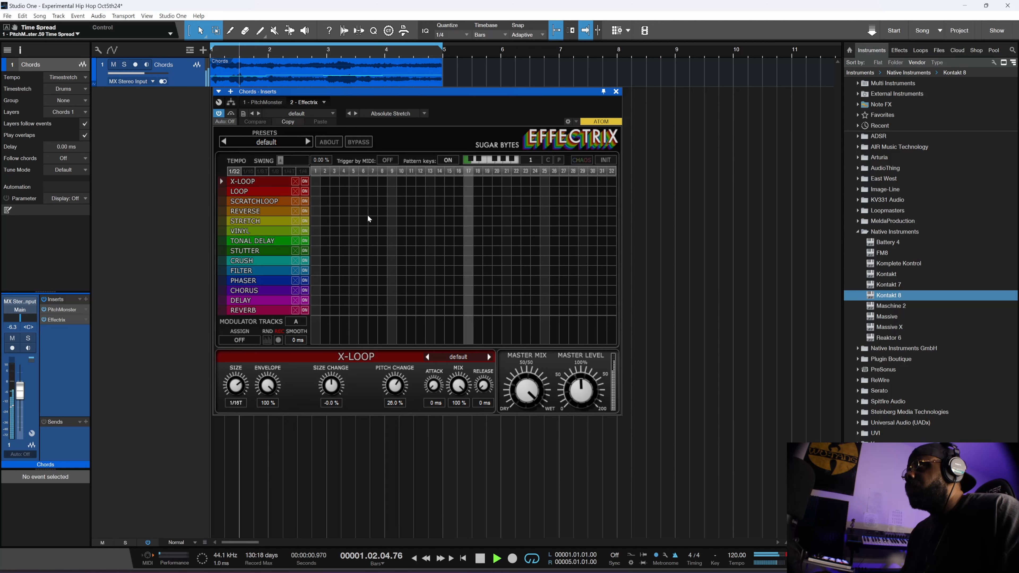
key("space")
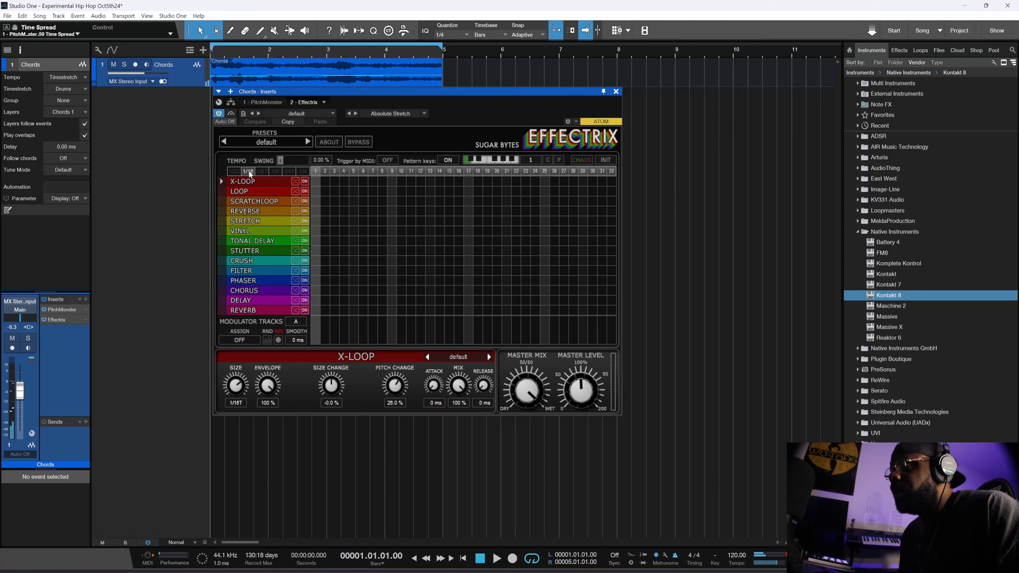
key("space")
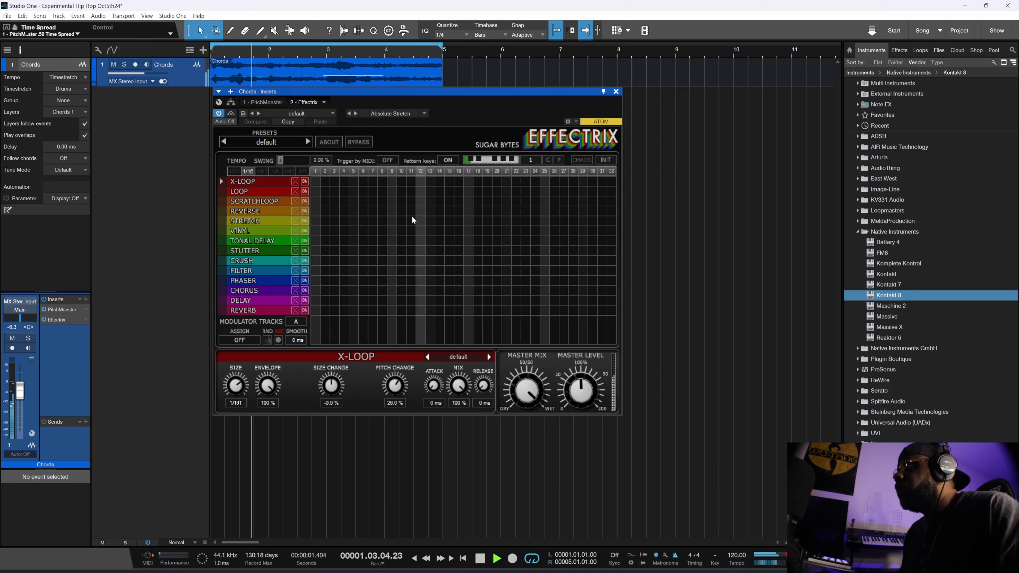
key("space")
key("space")
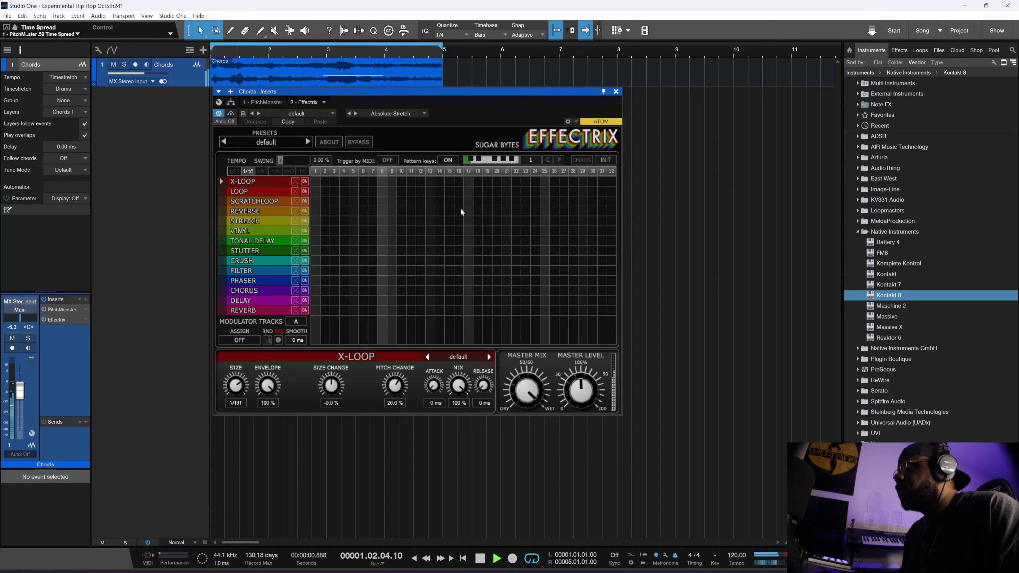
key("space")
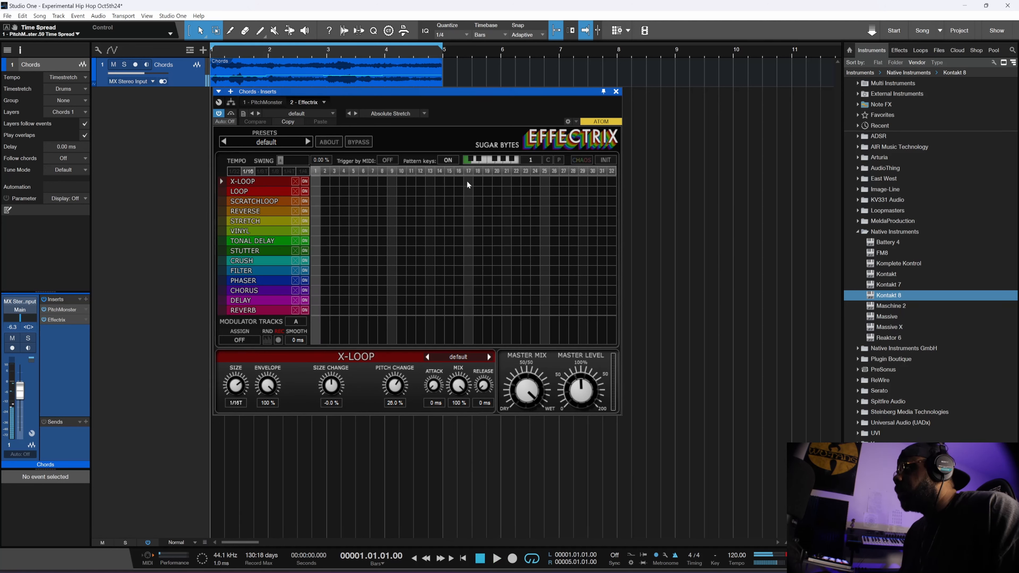
- Place an X-Loop block on steps 17 to 21 and set its loop size to 1/16, auditioning the section
key("space")
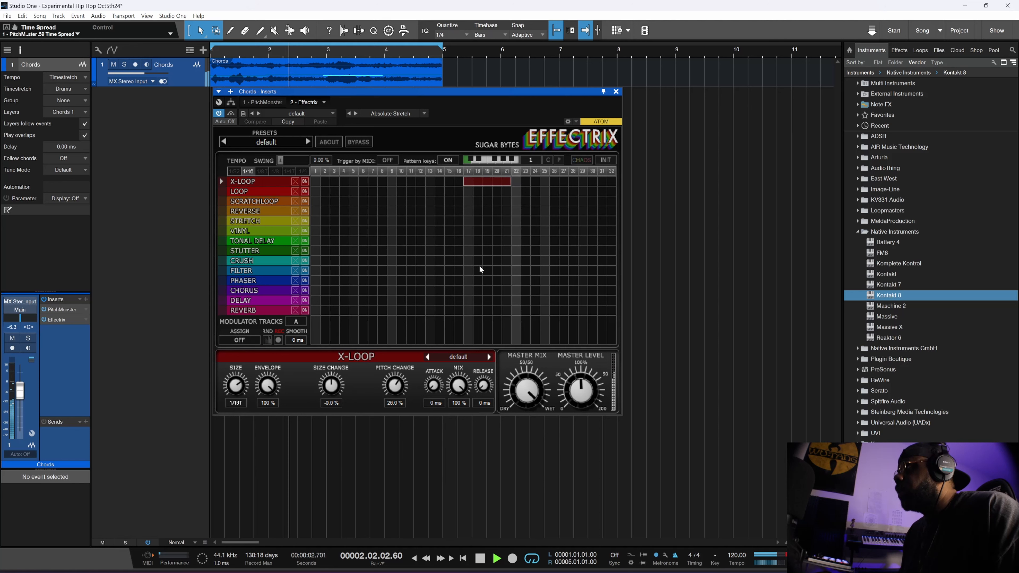
key("space")
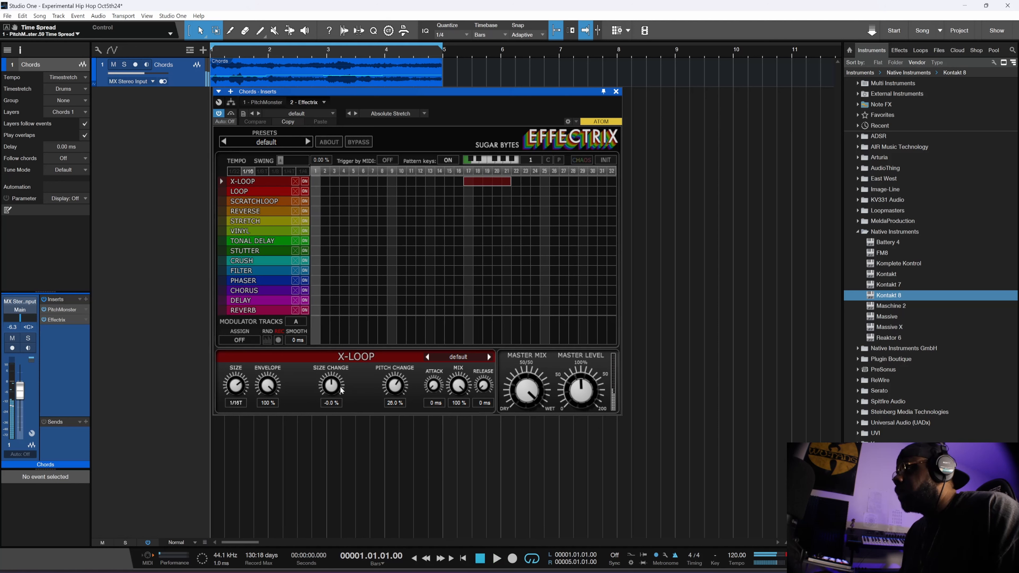
left_click(237, 387)
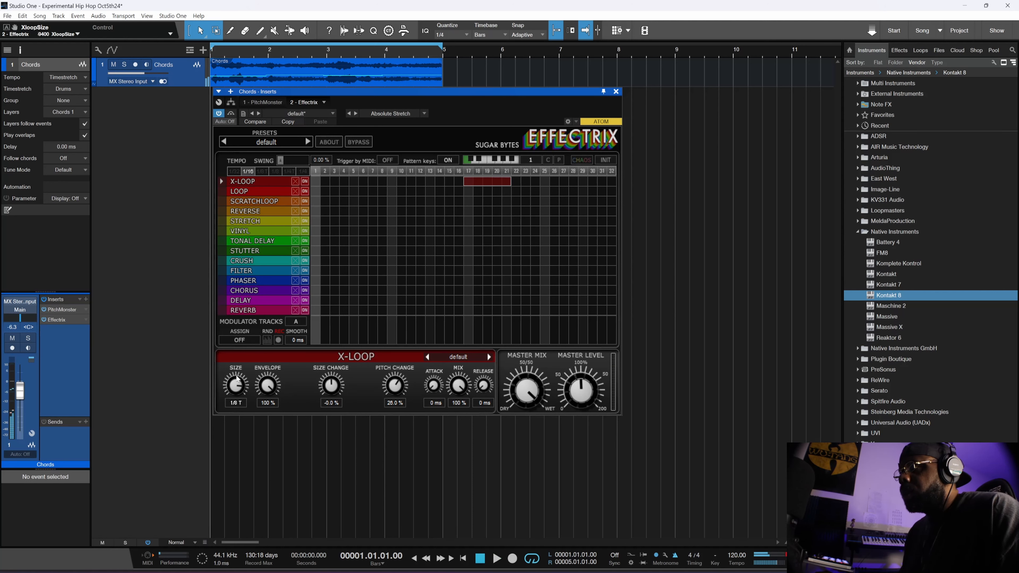
key("space")
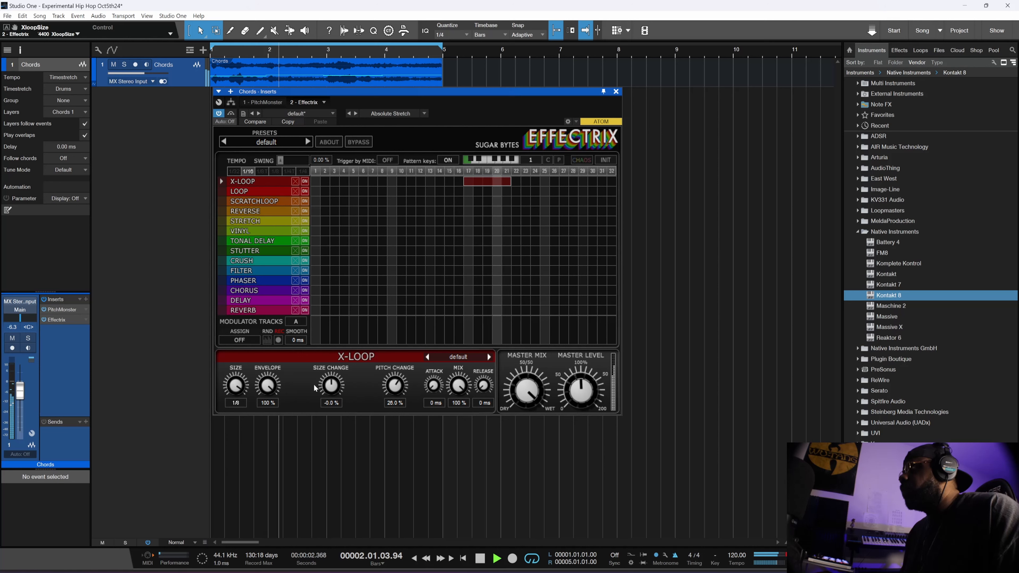
key("space")
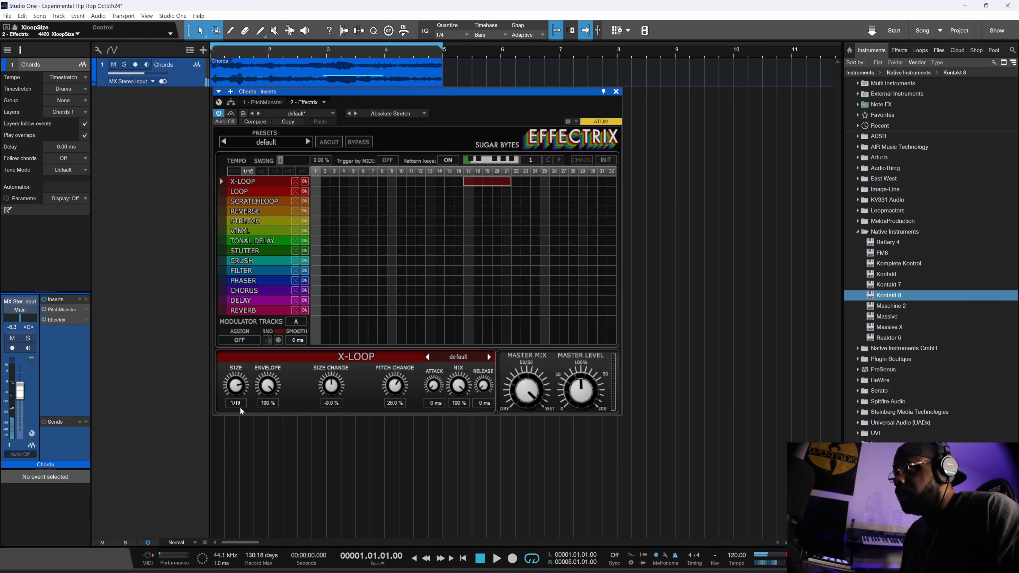
- Set the X-Loop mix to 51.5% and its size to 1/32, playing back the chords to audition the changes
key("space")
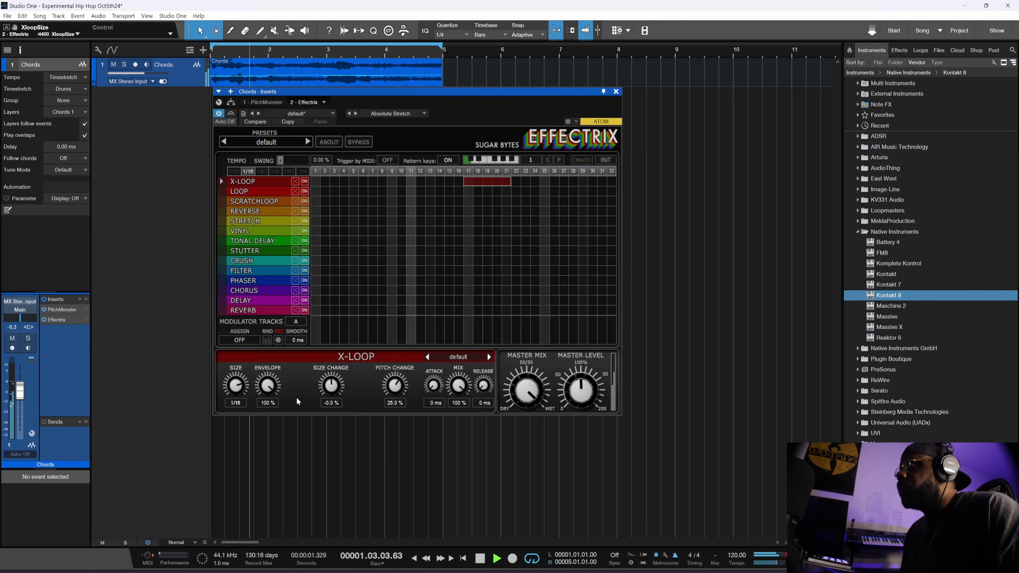
key("space")
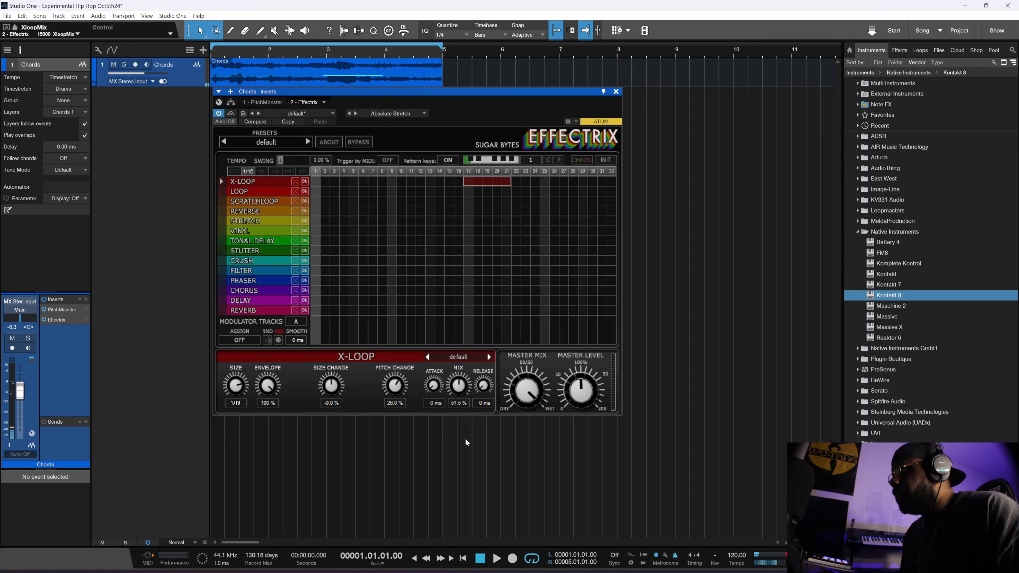
key("space")
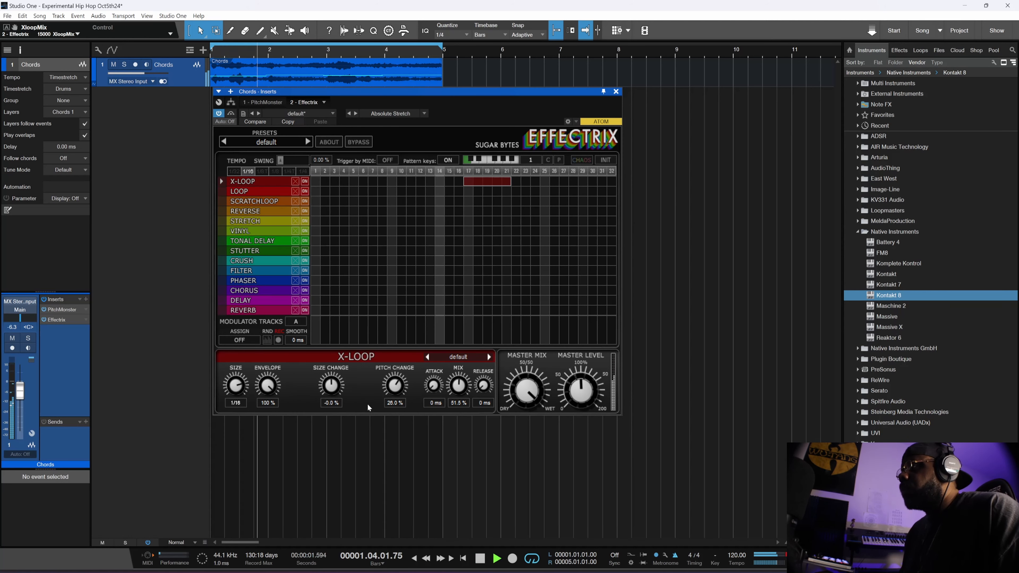
key("space")
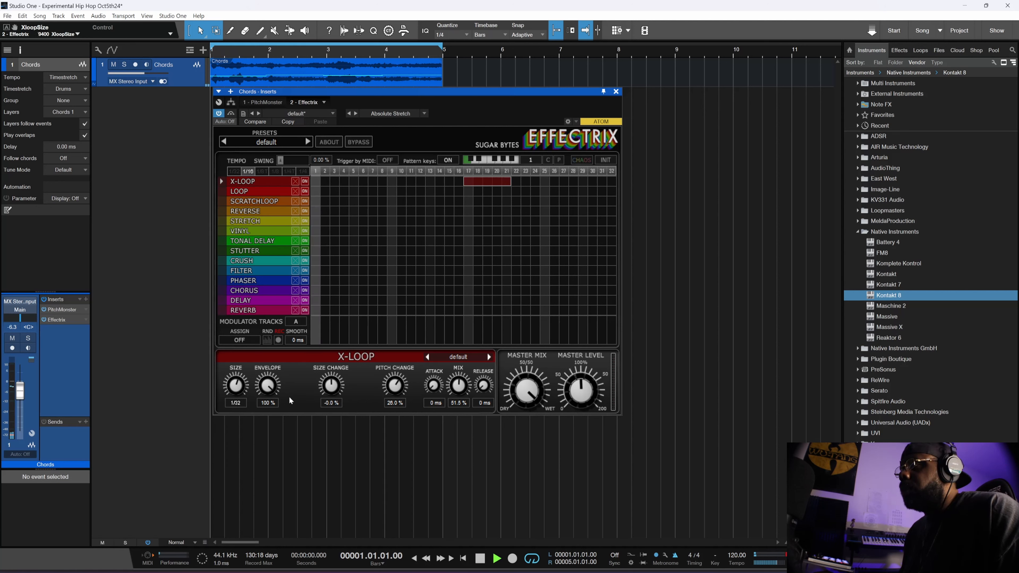
key("space")
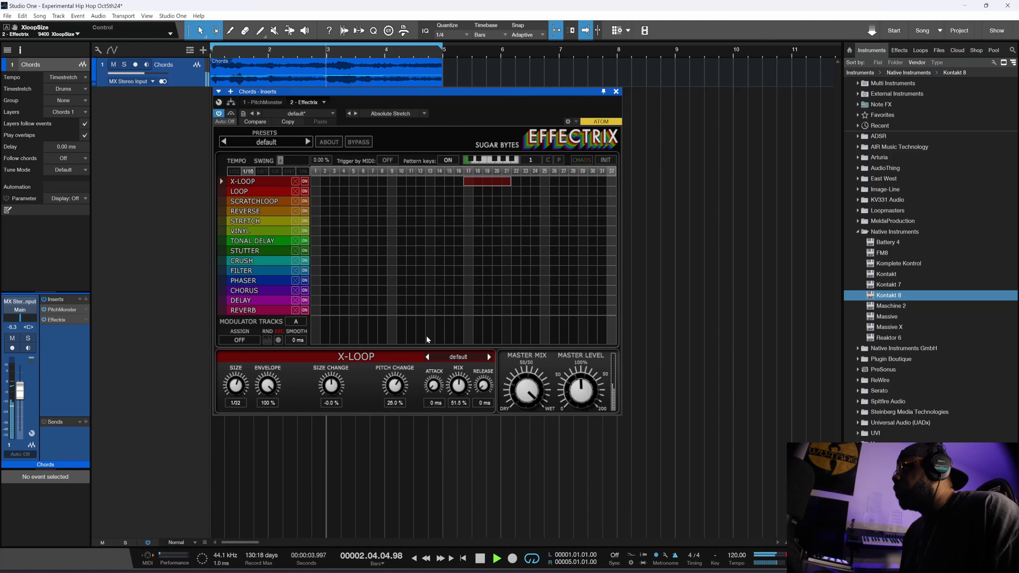
key("space")
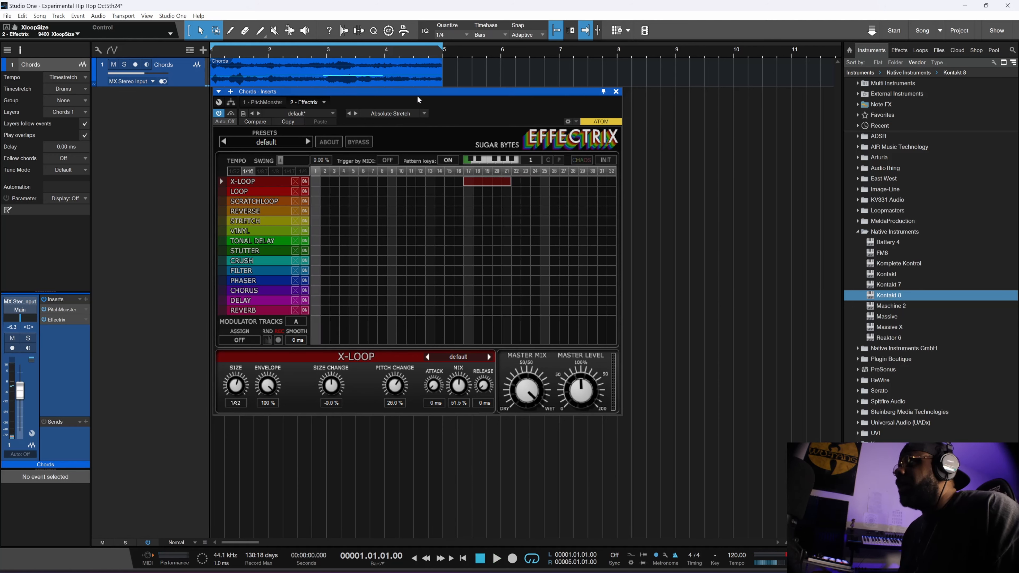
- Play back the chord loop to review the X-Loop section in context
key("space")
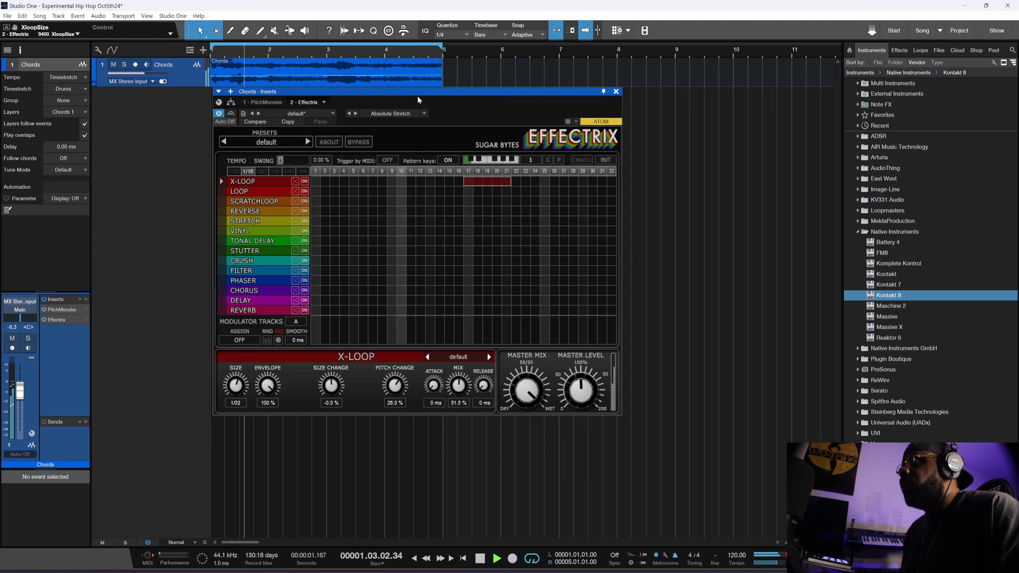
key("space")
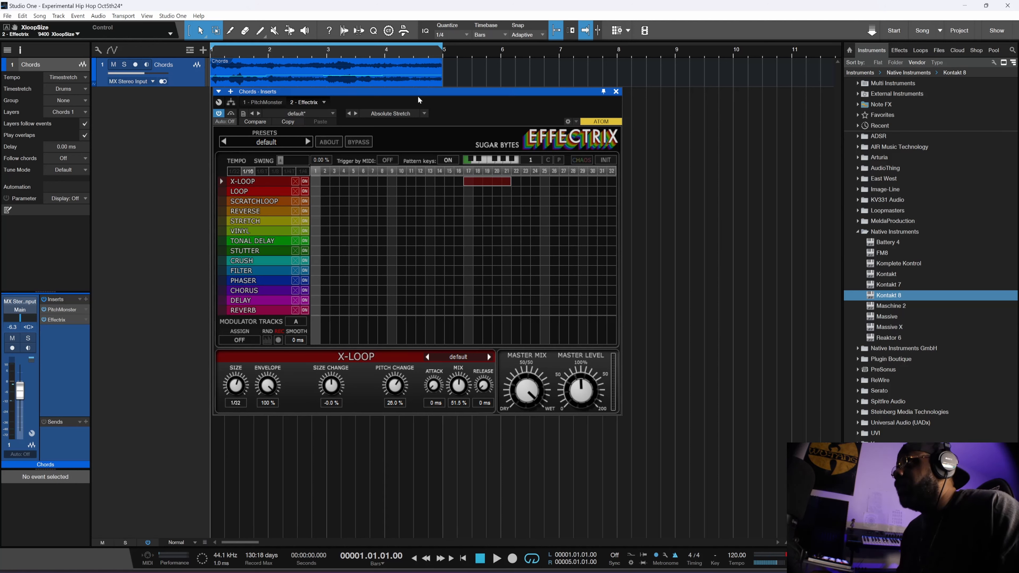
key("space")
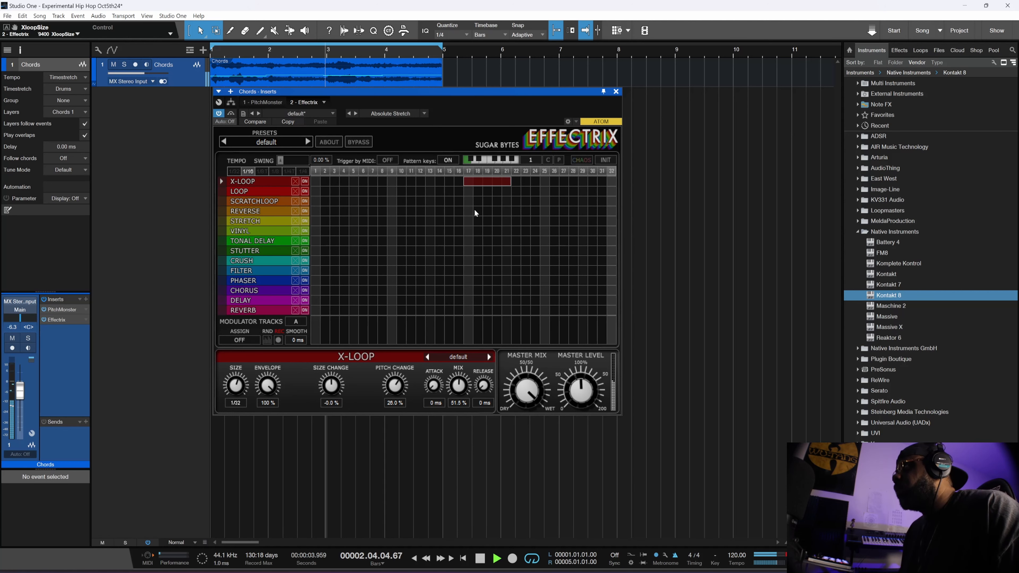
key("space")
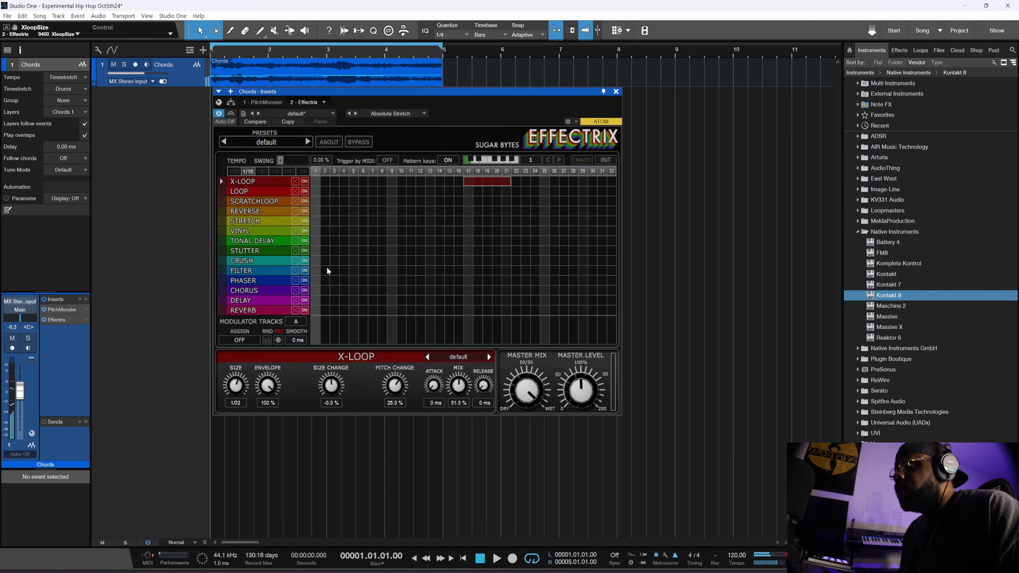
- Place a Crush block on steps 1 to 5 with a 22.1 kHz sample rate and a 50.5% mix
left_click(315, 262)
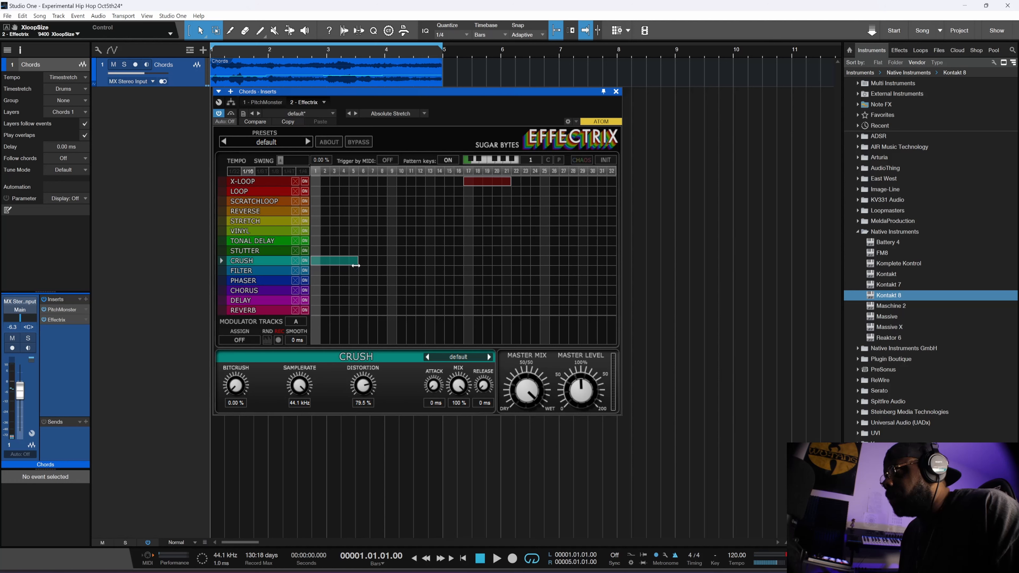
key("space")
key("space")
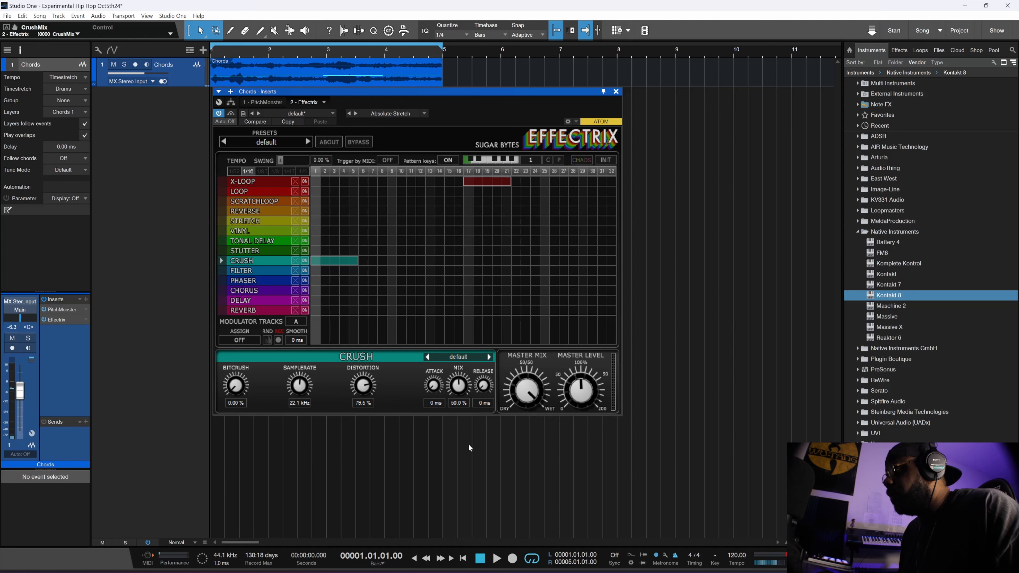
key("space")
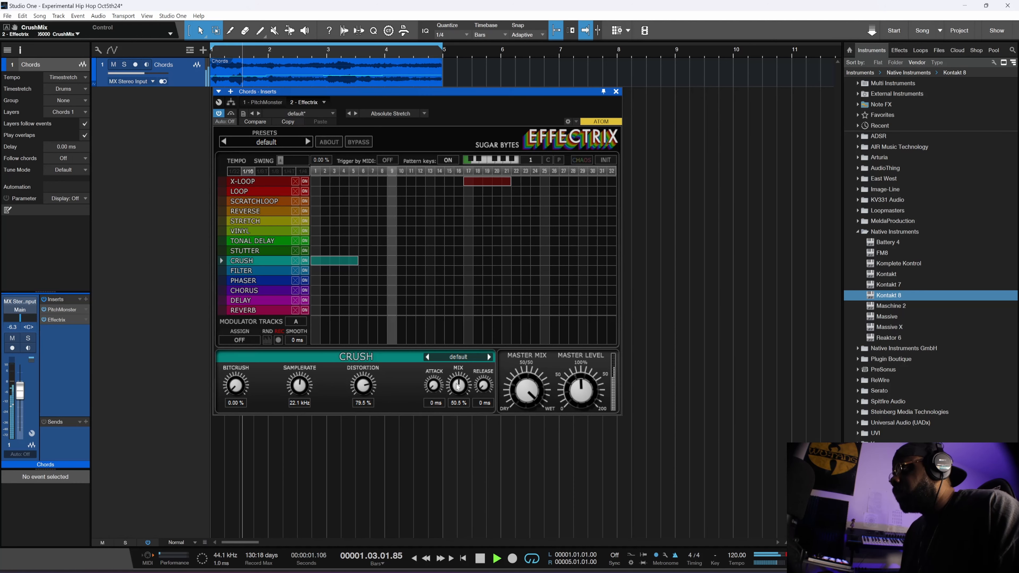
left_click_drag(445, 392, 444, 388)
- Set the Crush effect's bitcrush amount to 18.0% and play back the chords from the start
key("space")
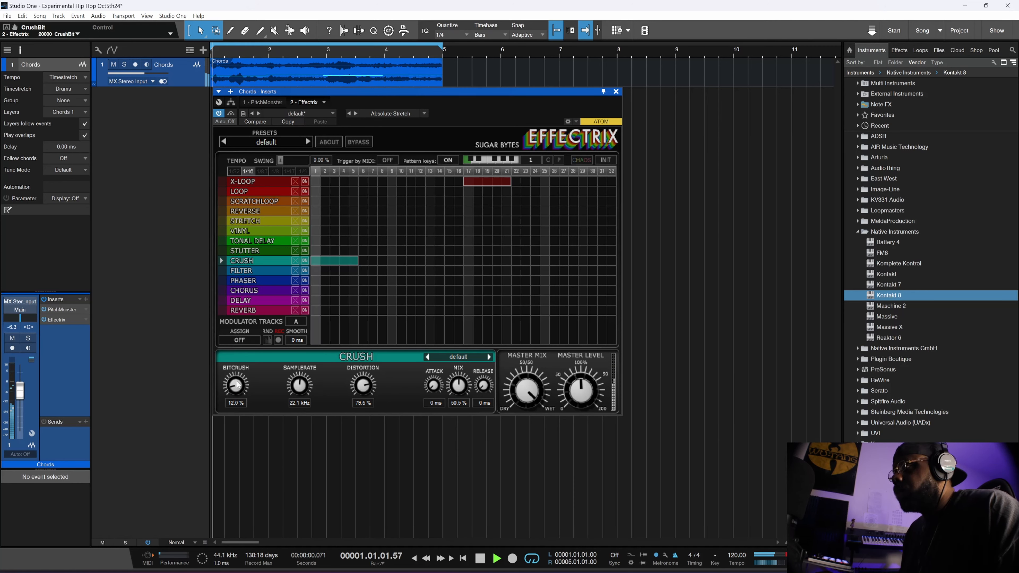
left_click_drag(238, 384, 235, 386)
key("space")
key("space")
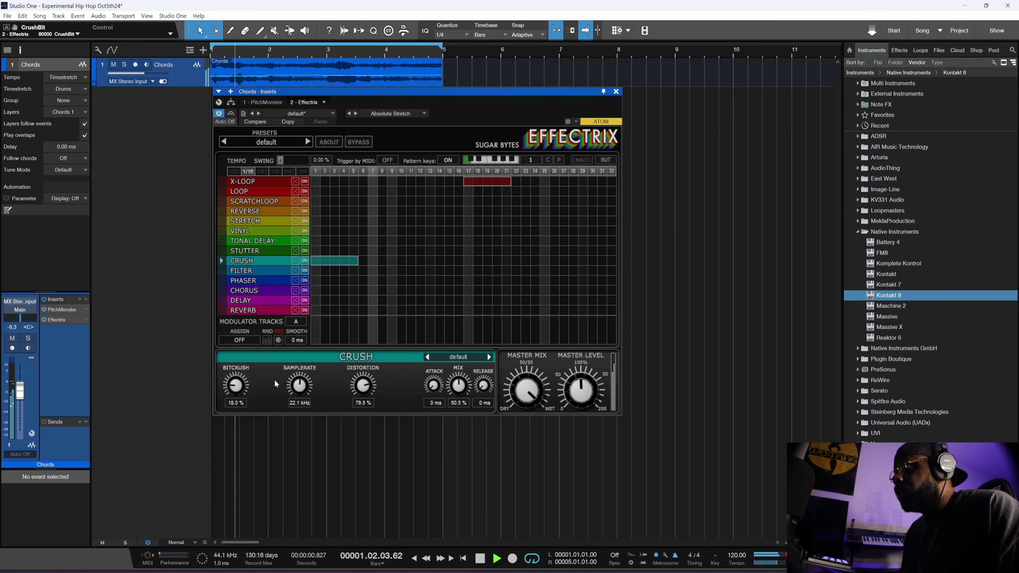
- Move the X-Loop block to steps 9 to 13 and play back the chords to audition its new position
key("space")
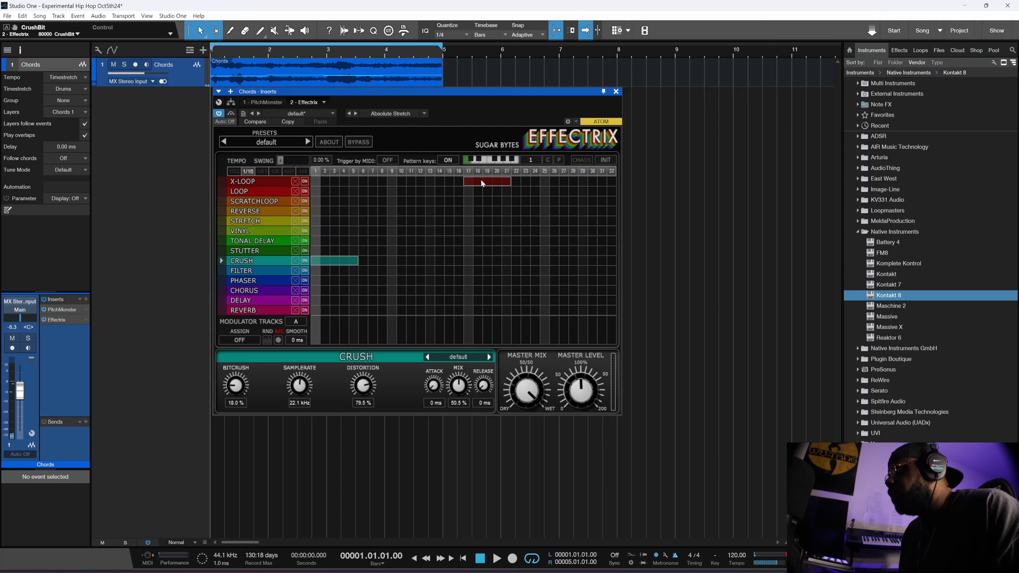
left_click_drag(482, 183, 402, 188)
key("space")
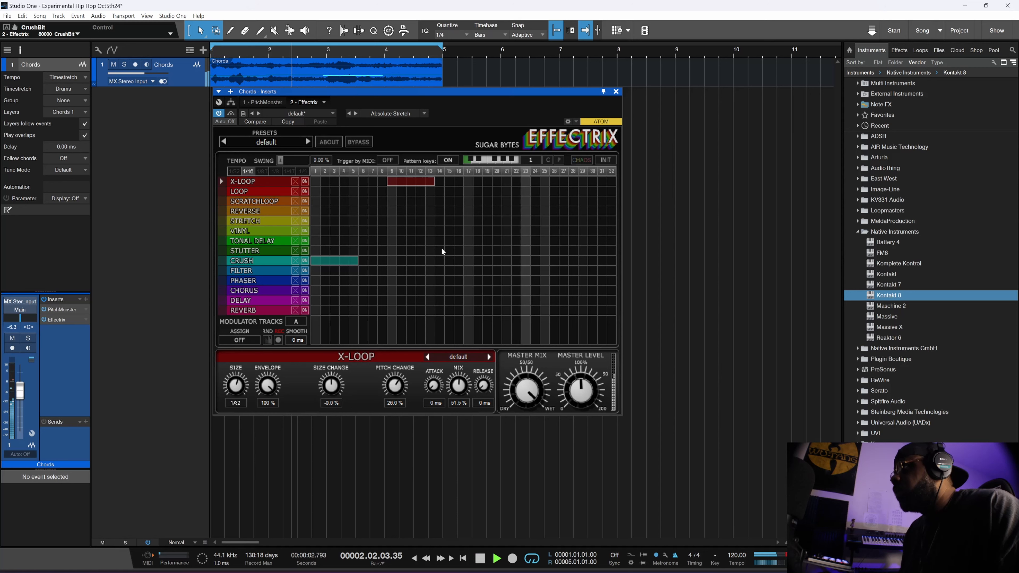
key("space")
key("space")
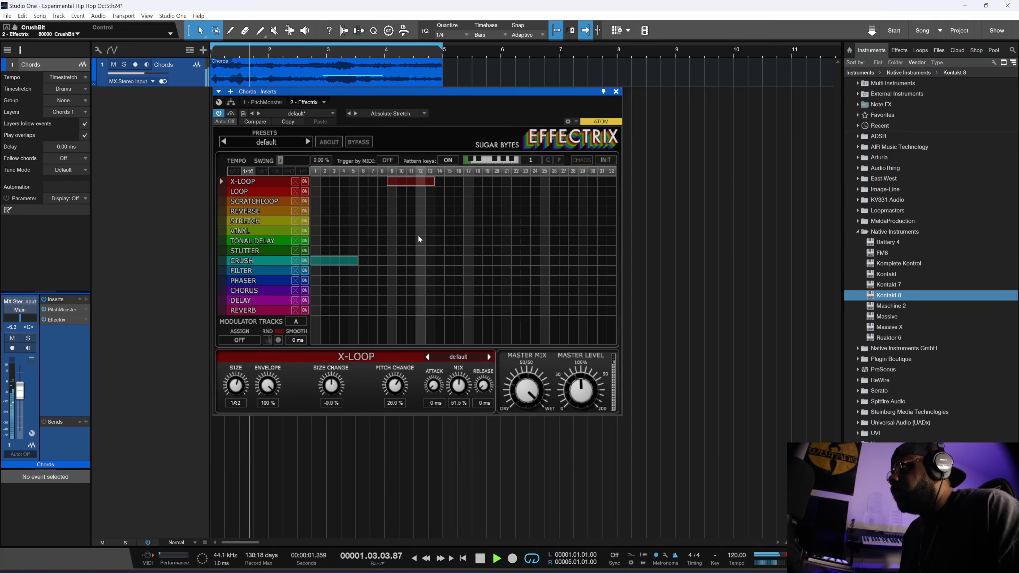
key("space")
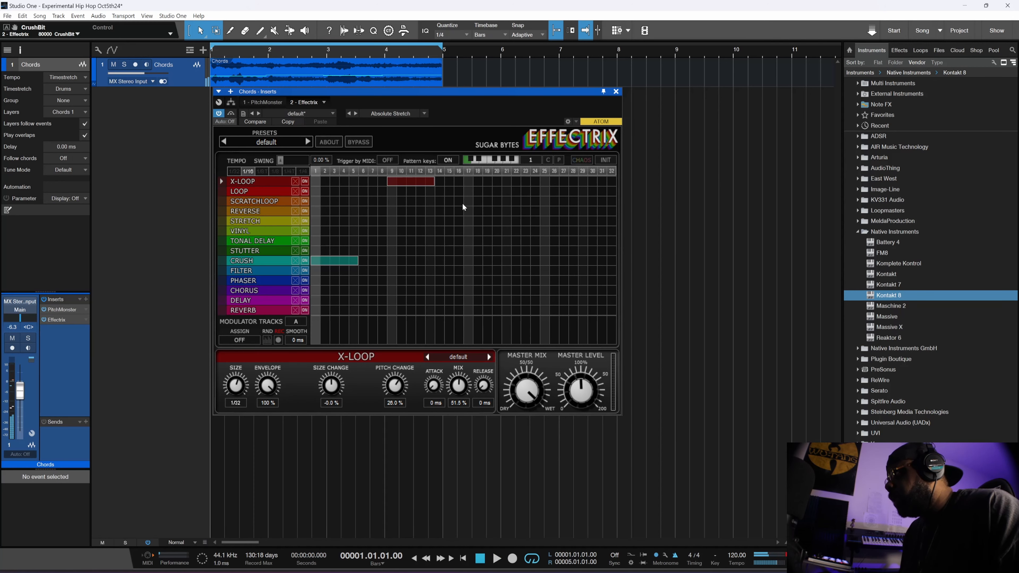
- Try a Reverse block on steps 17 to 19, audition it with the chords, and remove it
left_click_drag(468, 213, 491, 214)
key("space")
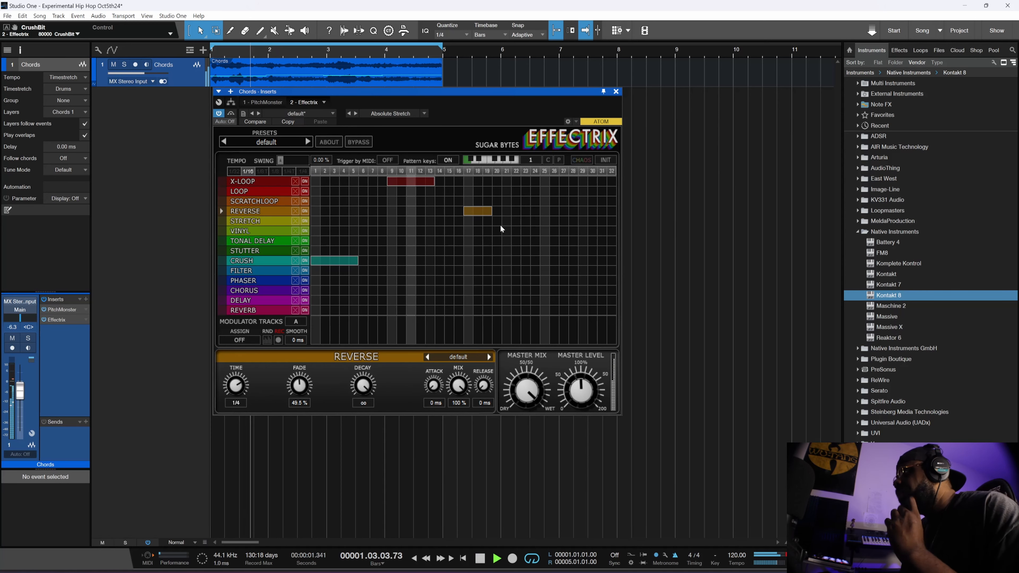
left_click(484, 214)
key("space")
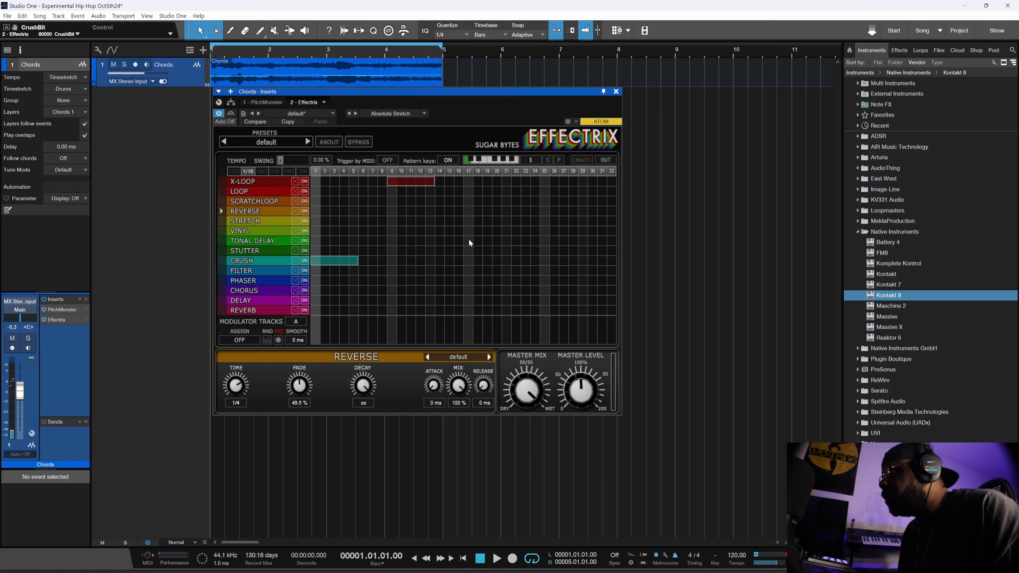
- Place a Tonal Delay block on steps 17 to 20, tune it to A#1, and audition it
left_click_drag(469, 241, 499, 242)
key("space")
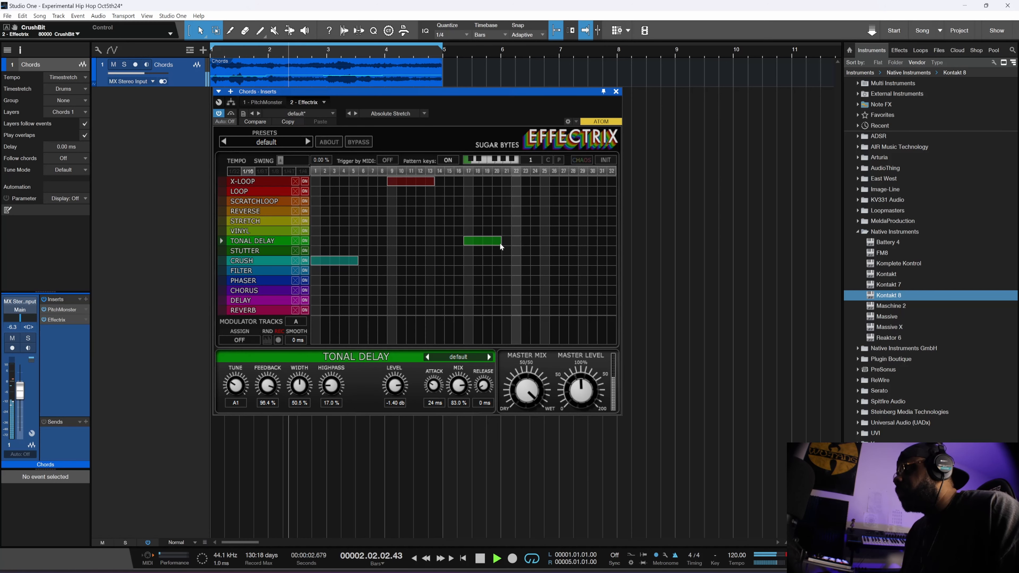
key("space")
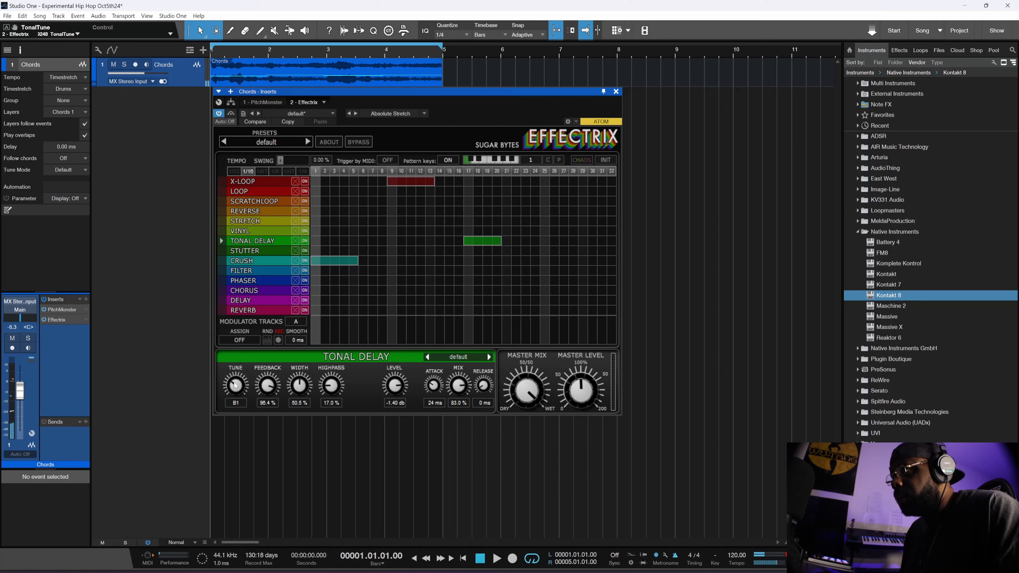
key("space")
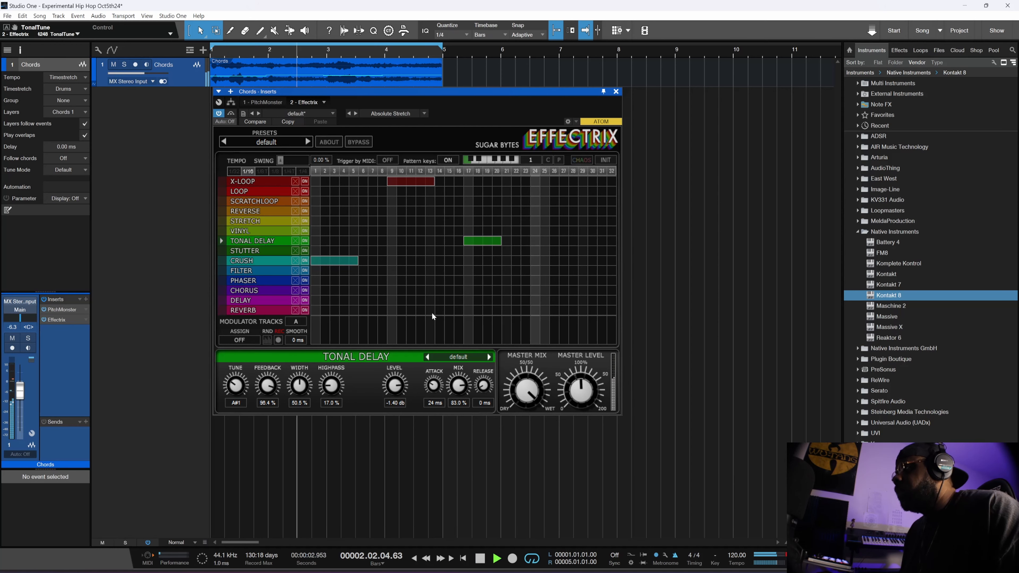
key("space")
key("space")
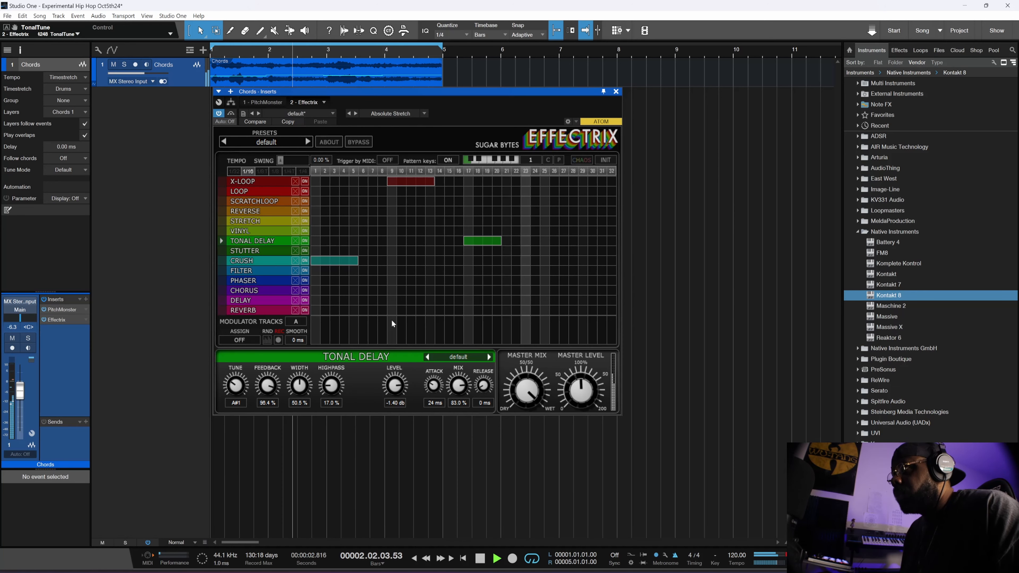
key("space")
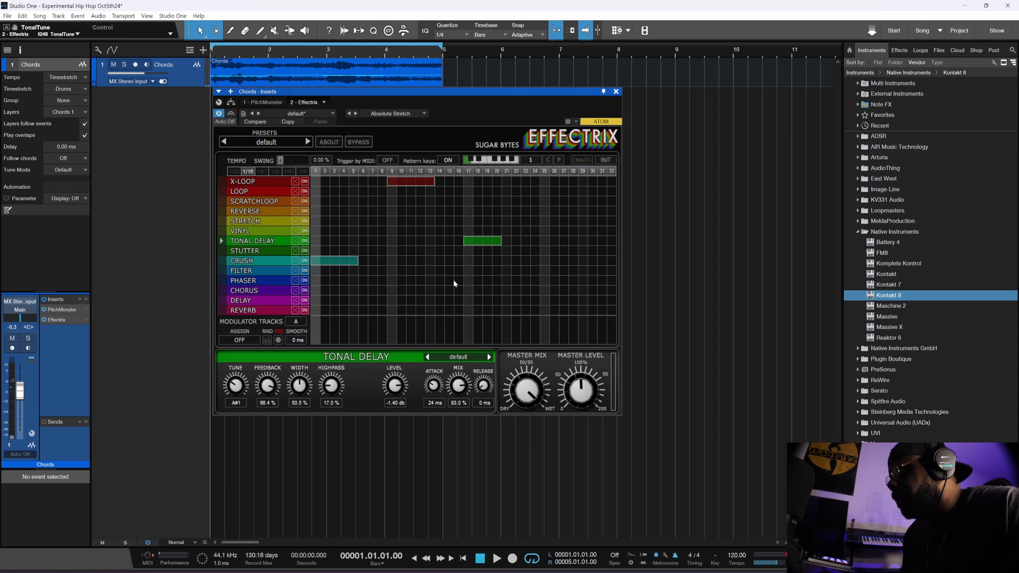
- Place a Phaser block on steps 17 to 20 and play back the chords from the start
left_click_drag(466, 280, 494, 282)
key("space")
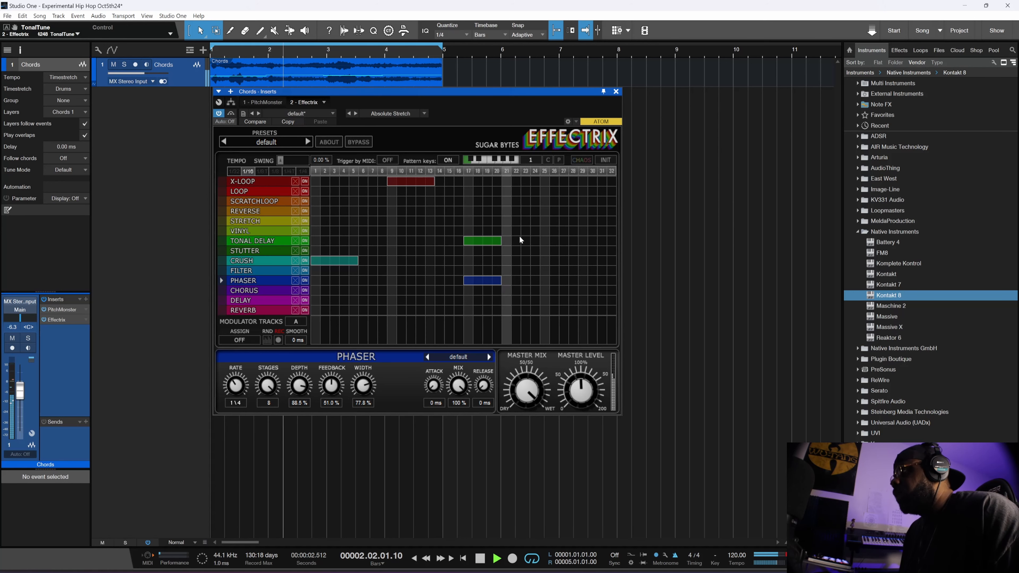
key("space")
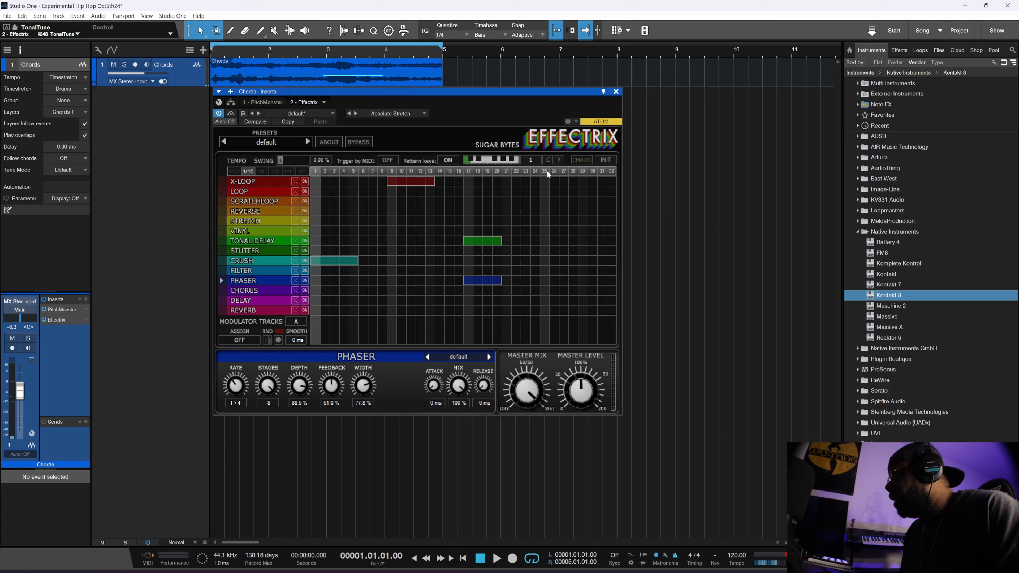
key("space")
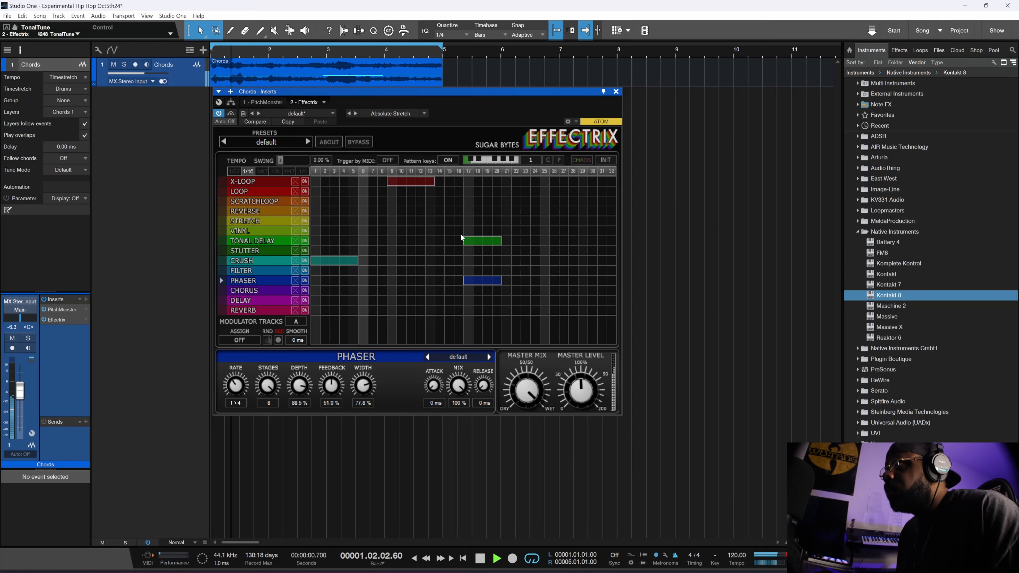
key("space")
- Place a Loop block on steps 25 to 28 and play back the chords to audition it
left_click_drag(545, 191, 565, 195)
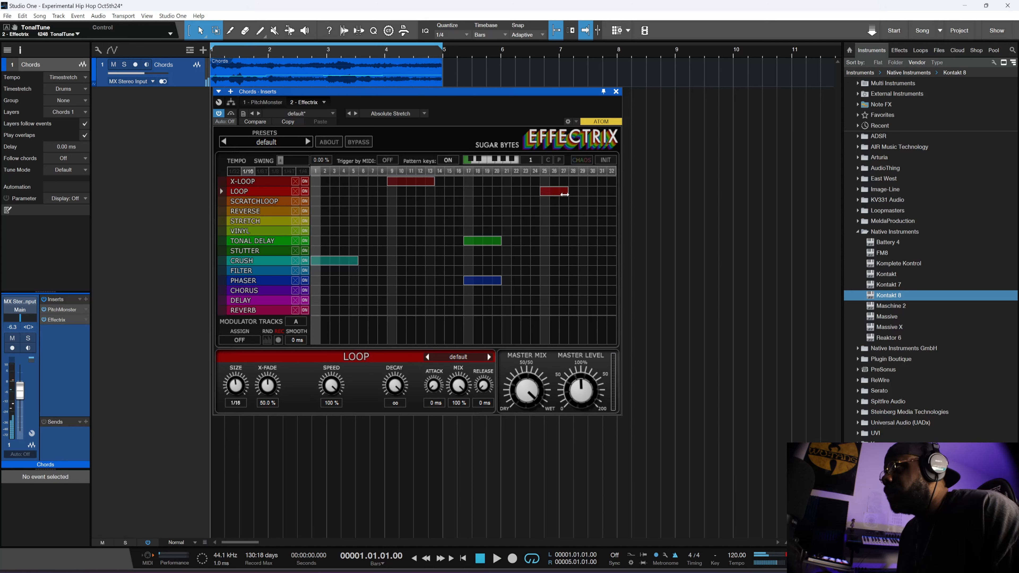
key("space")
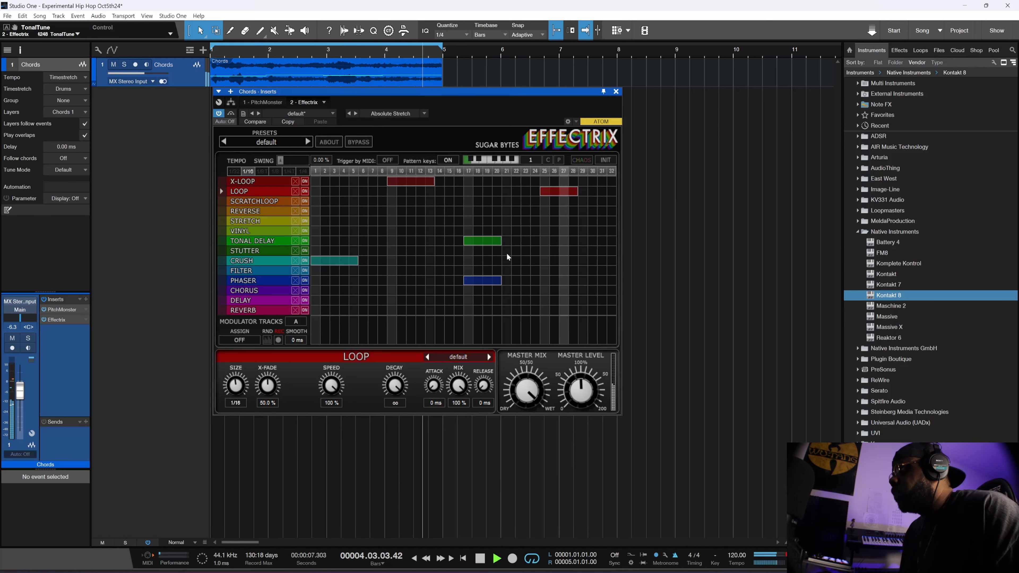
key("space")
- Place a Delay block on steps 9 to 13 and audition it with the chords
left_click_drag(392, 301, 409, 303)
key("space")
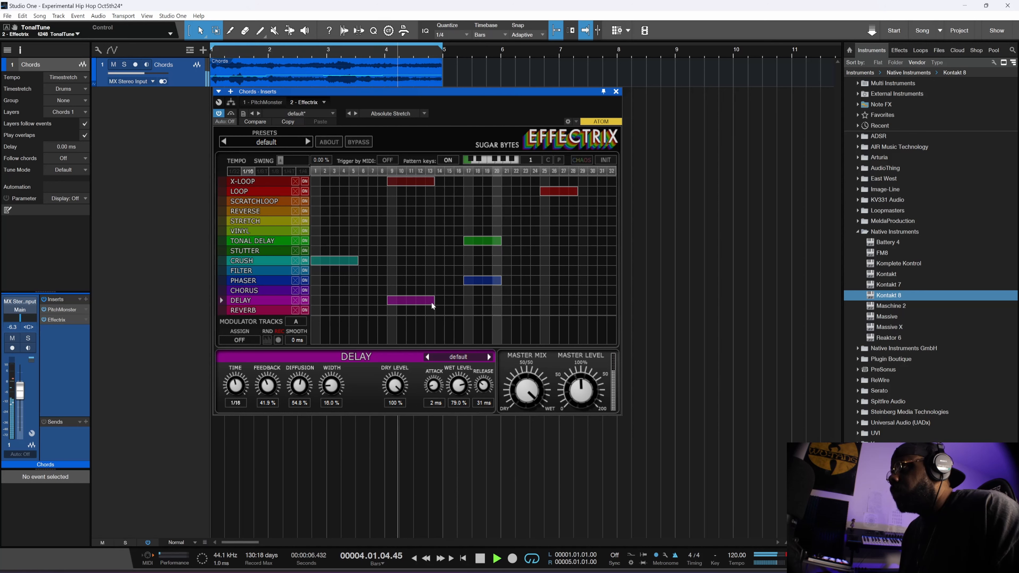
key("space")
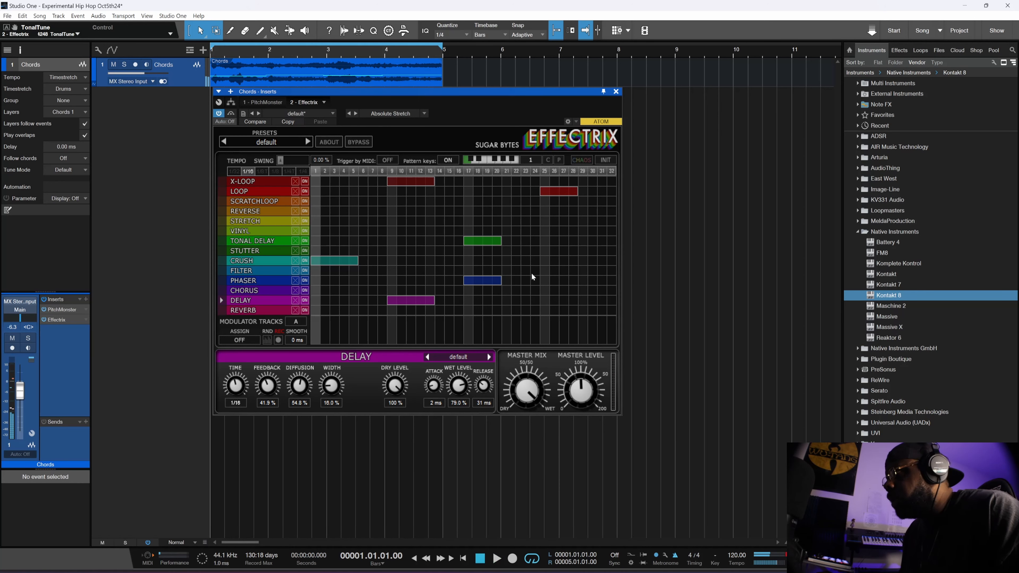
- Place a Filter block on steps 25 to 29 and extend the Loop block to step 29, auditioning the result
left_click_drag(544, 270, 580, 274)
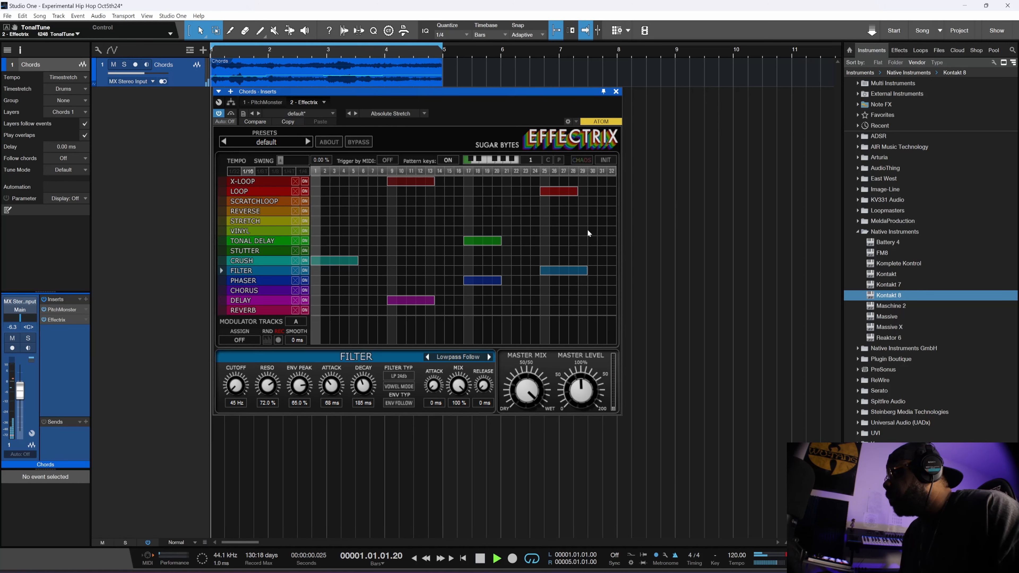
left_click(582, 191)
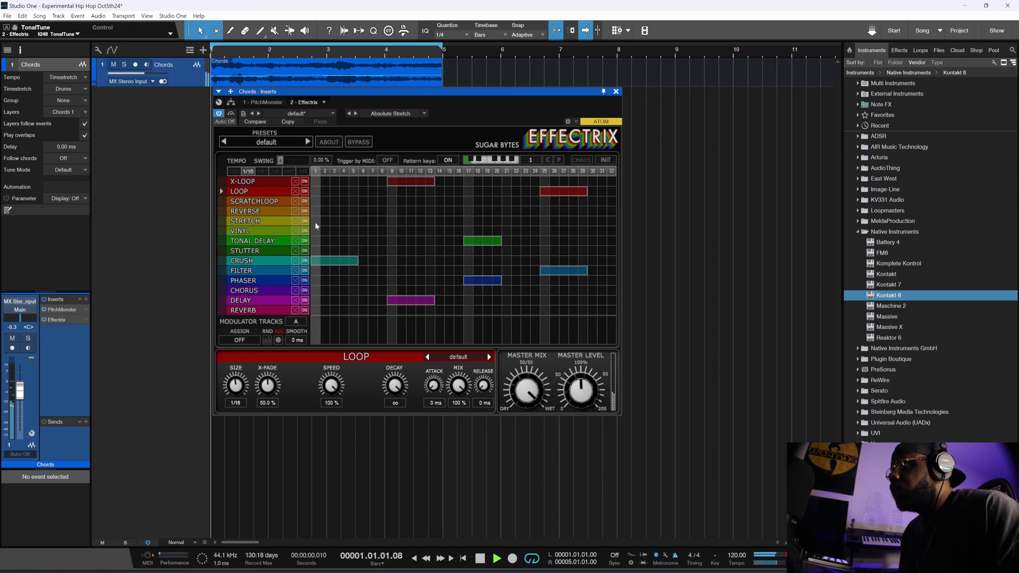
key("space")
- Place a Stretch block on steps 1 to 5 and play back the chords to audition it
left_click_drag(316, 223, 352, 225)
key("space")
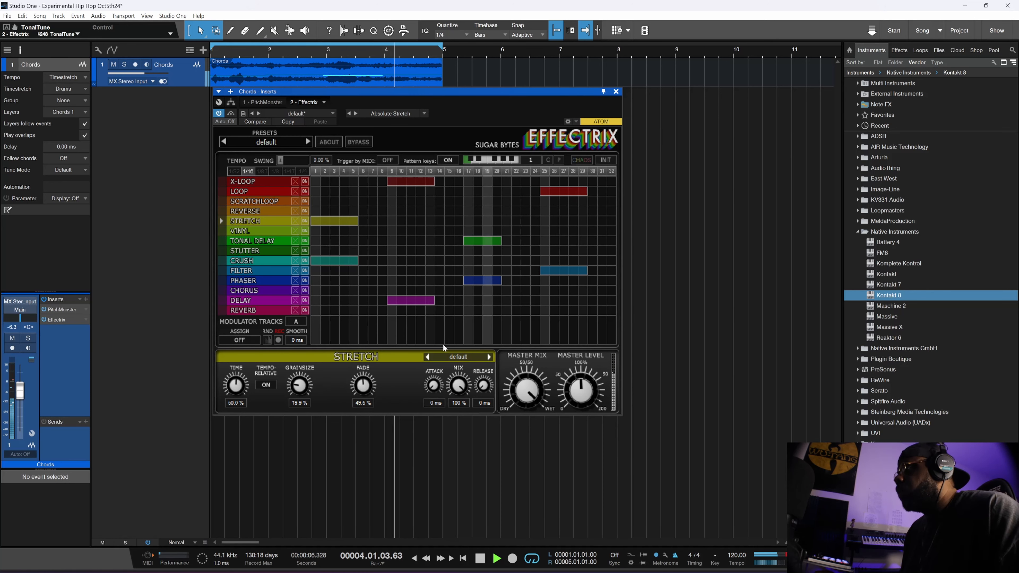
key("space")
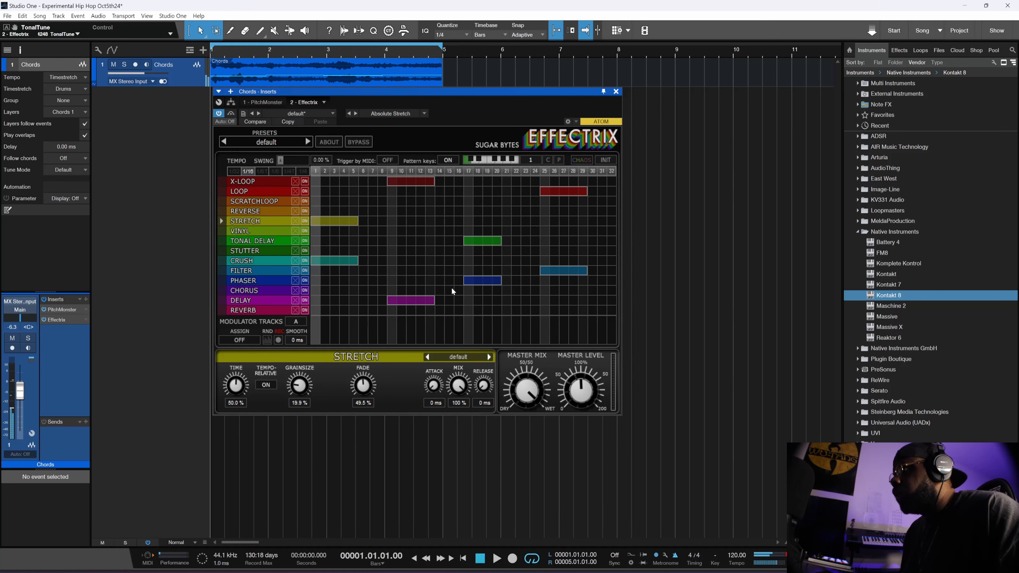
- Set the Phaser effect's mix to 51.5% and briefly play back the chords
left_click(470, 280)
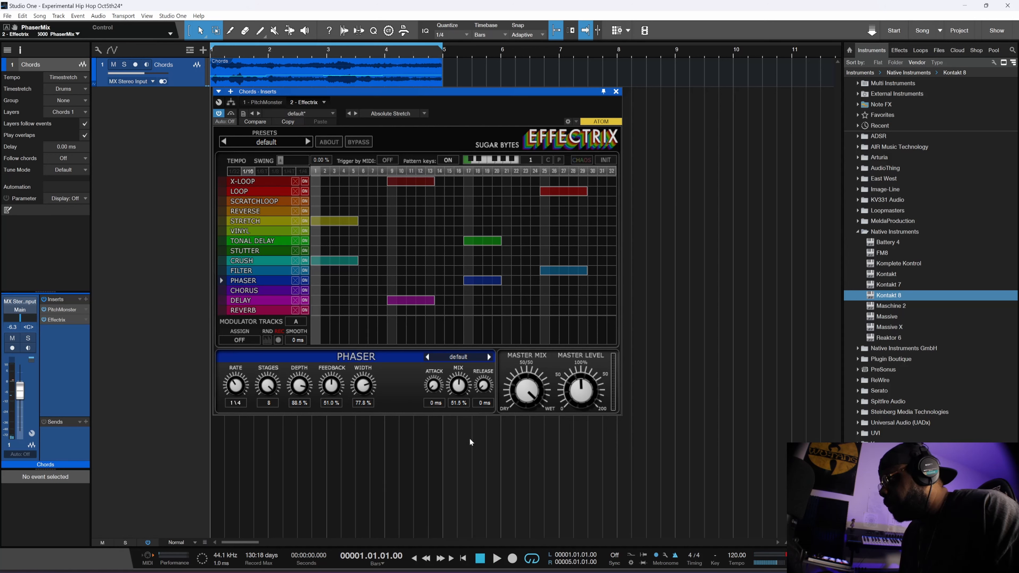
key("space")
key("space")
- Set the Delay effect's wet level to 72.0%, playing back the chords to judge the level
left_click(410, 300)
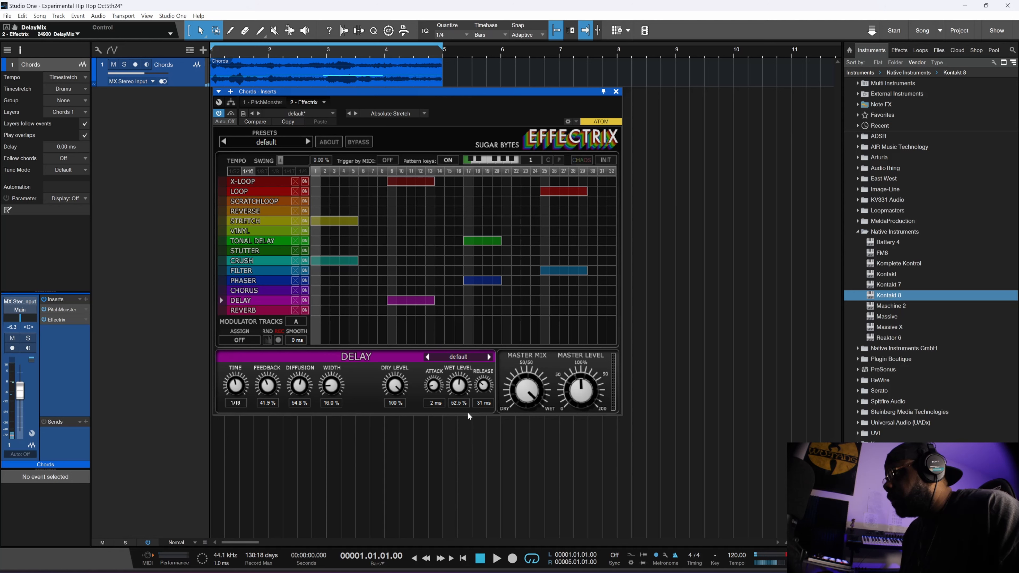
key("space")
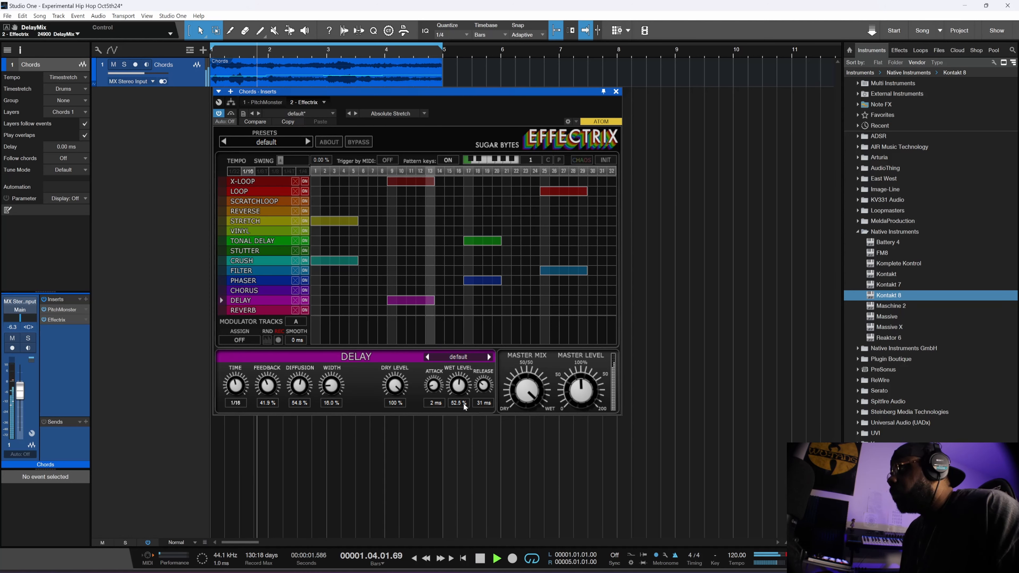
key("space")
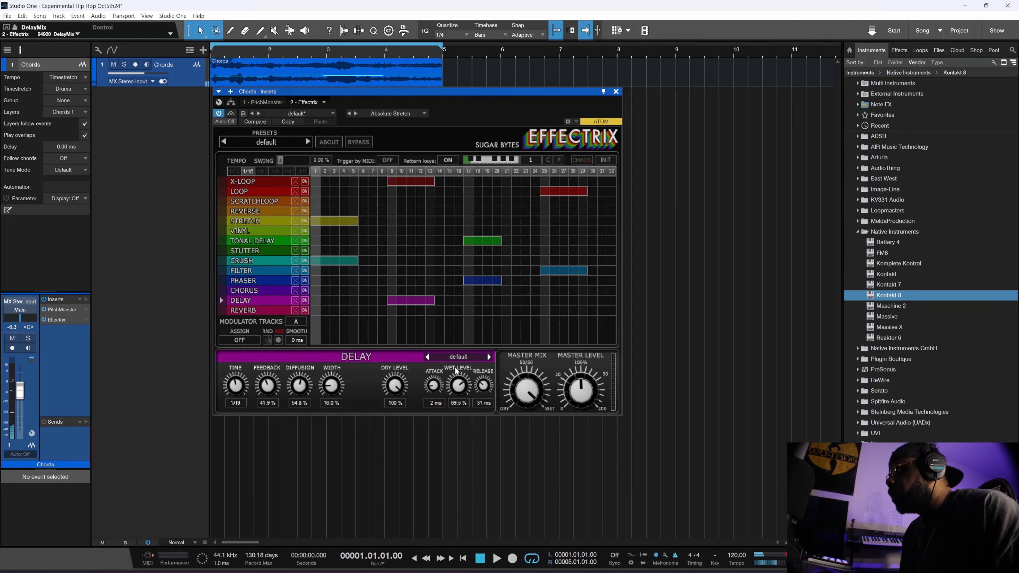
key("space")
left_click_drag(457, 381, 460, 385)
key("space")
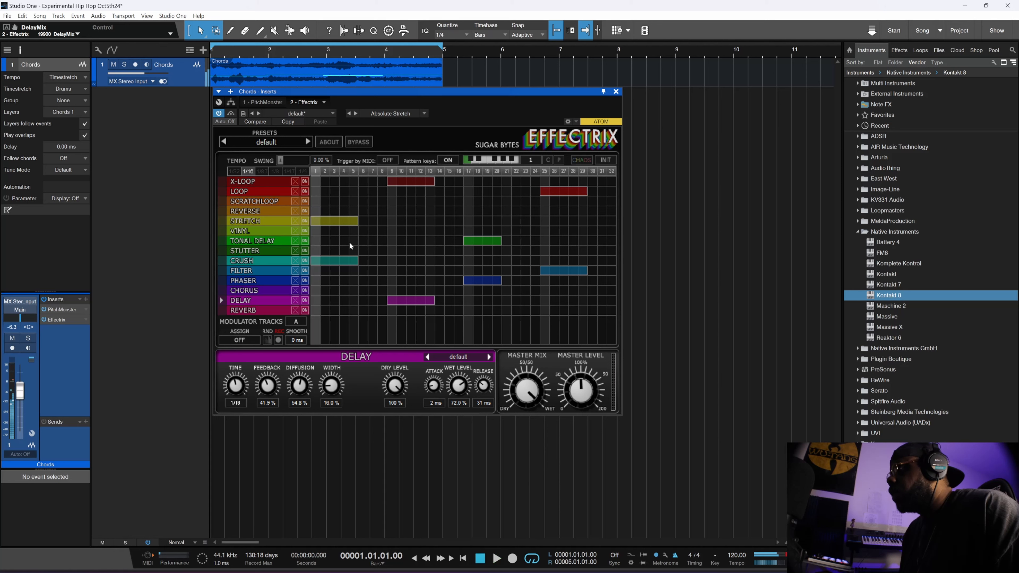
- Set the Stretch effect's mix to 59.0% and audition it with the chords
left_click(348, 222)
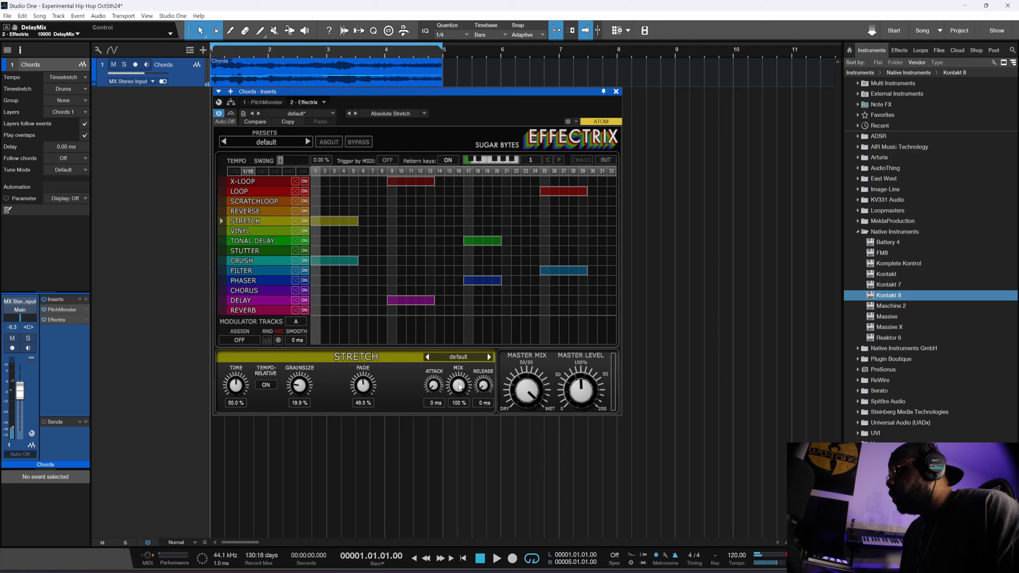
key("space")
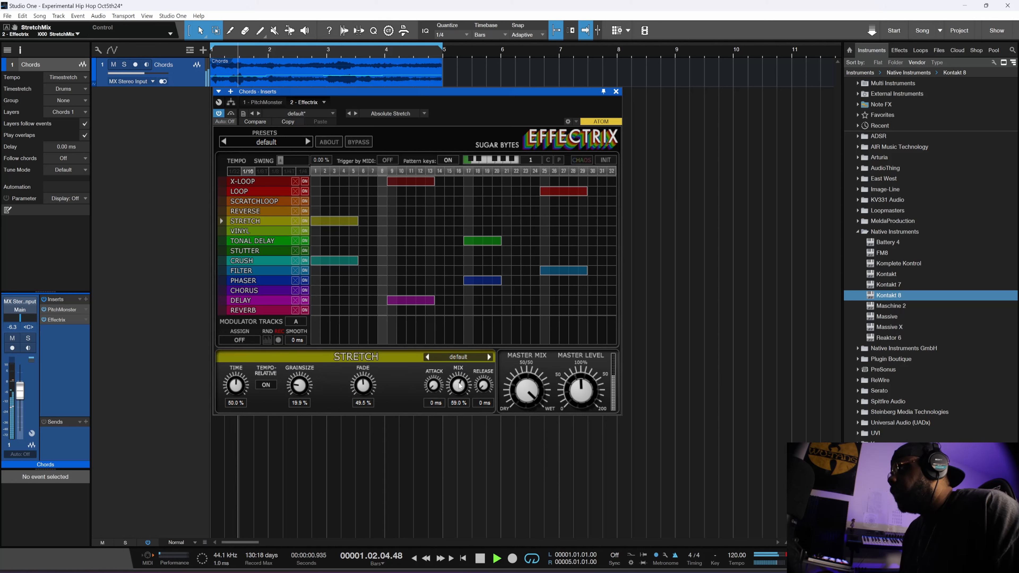
left_click_drag(460, 382, 460, 386)
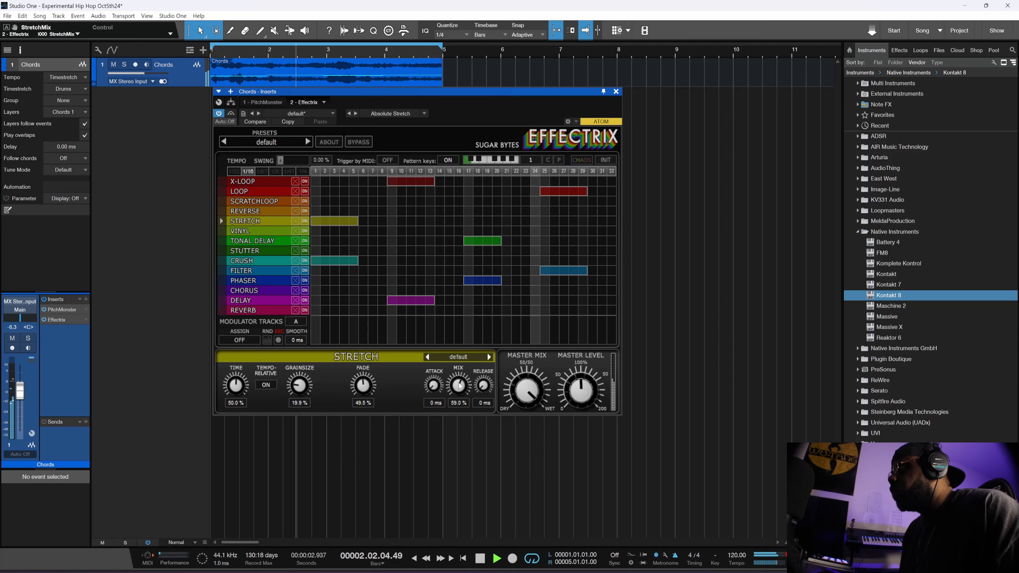
key("space")
- Set the Filter effect's mix to 79.0% with its cutoff at 45 Hz, auditioning the chords during the adjustment
left_click(555, 271)
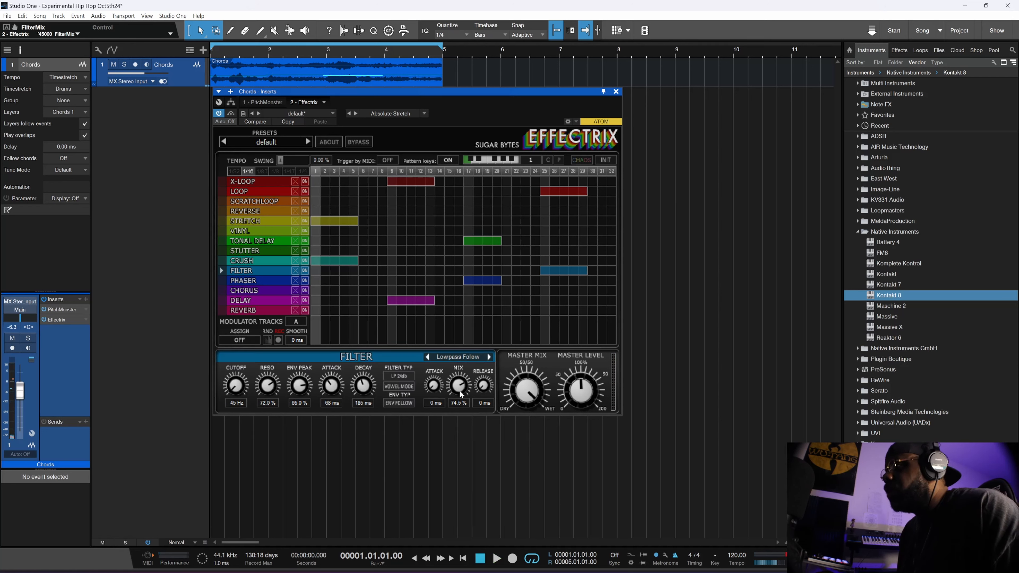
key("space")
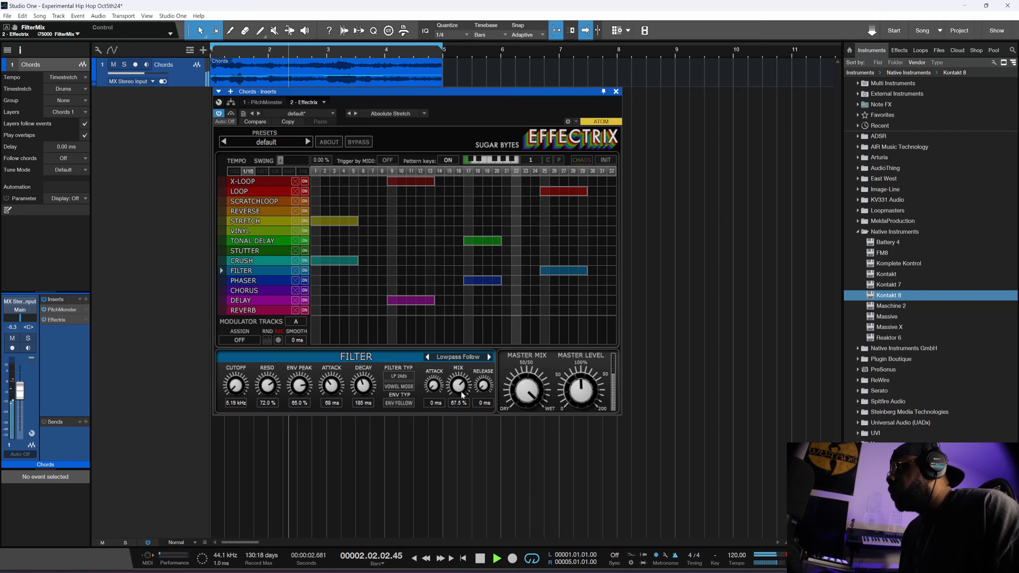
left_click_drag(462, 395, 461, 377)
key("space")
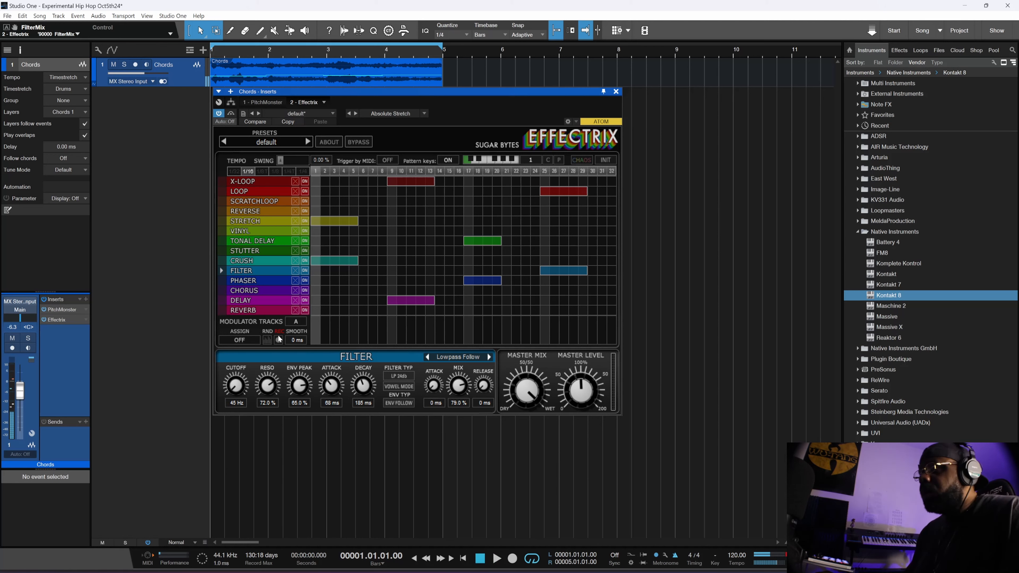
left_click(250, 340)
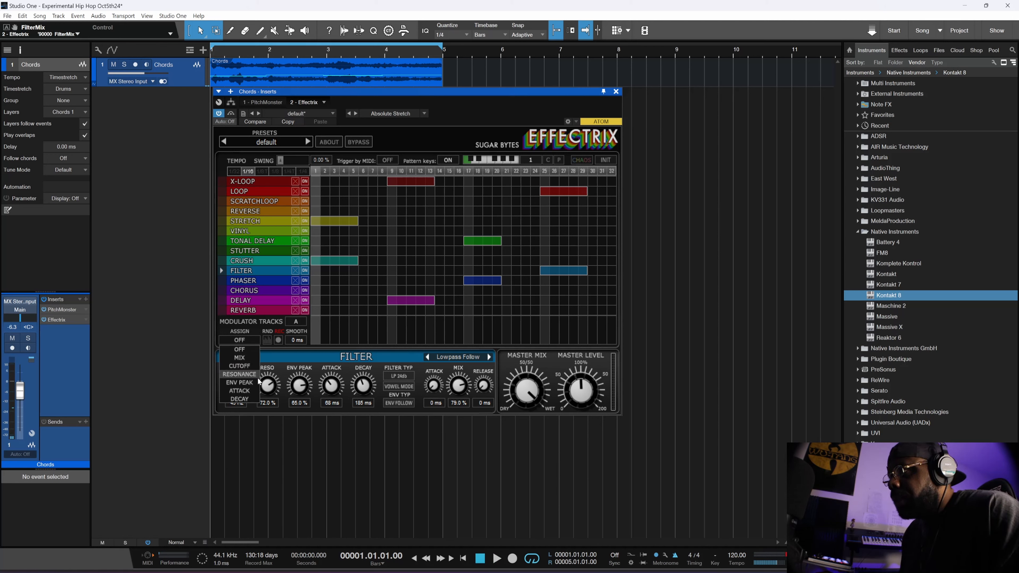
left_click(332, 356)
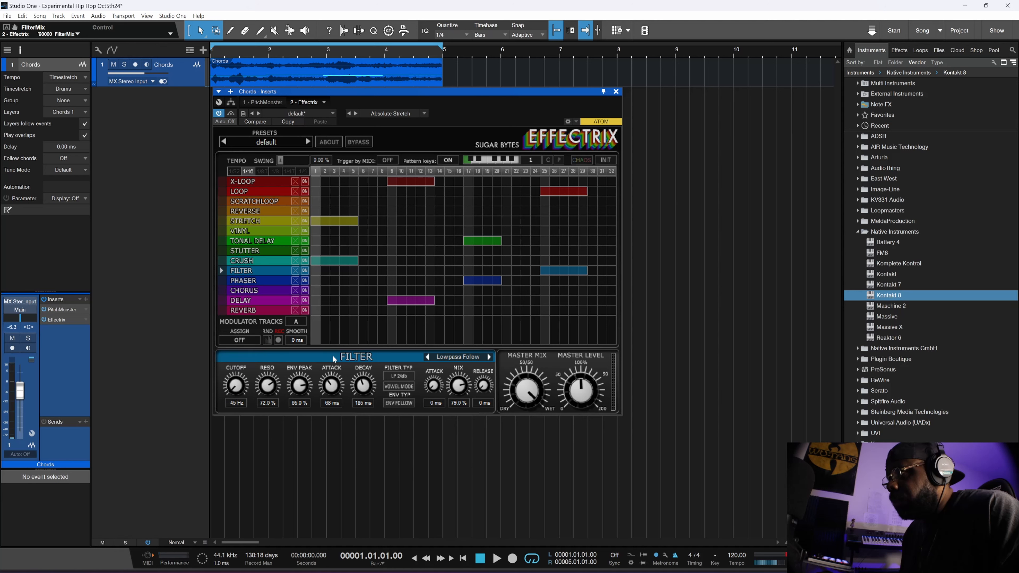
- Assign the Filter's modulator track to Cutoff, fill it with random values, audition the chords, and close the Effectrix window
left_click(245, 342)
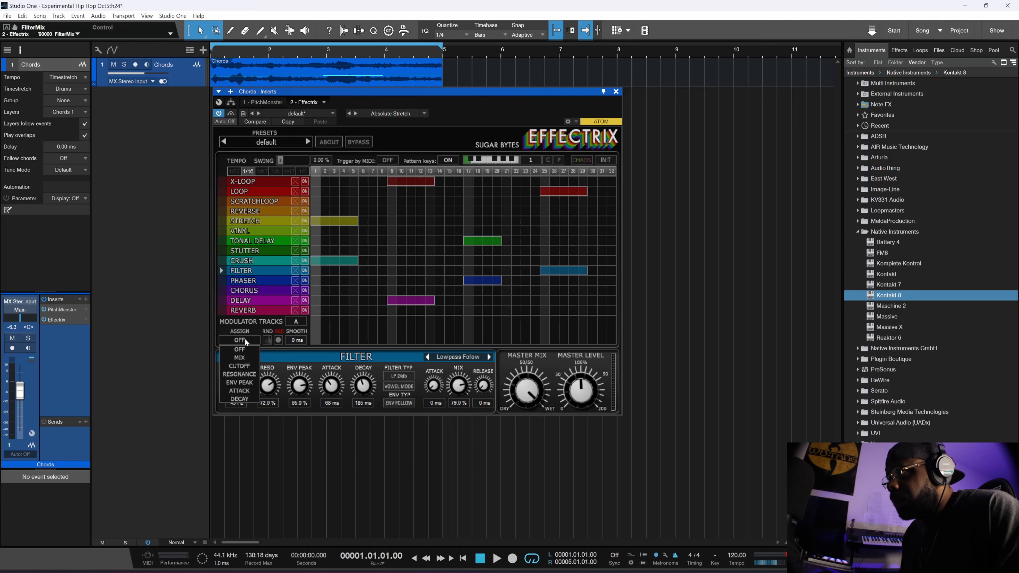
left_click(251, 364)
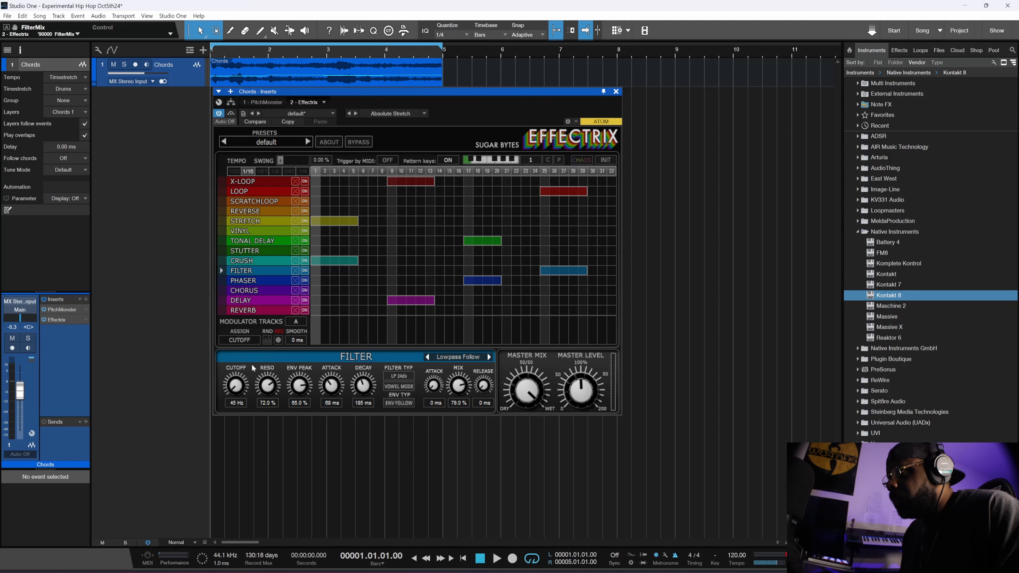
left_click(270, 341)
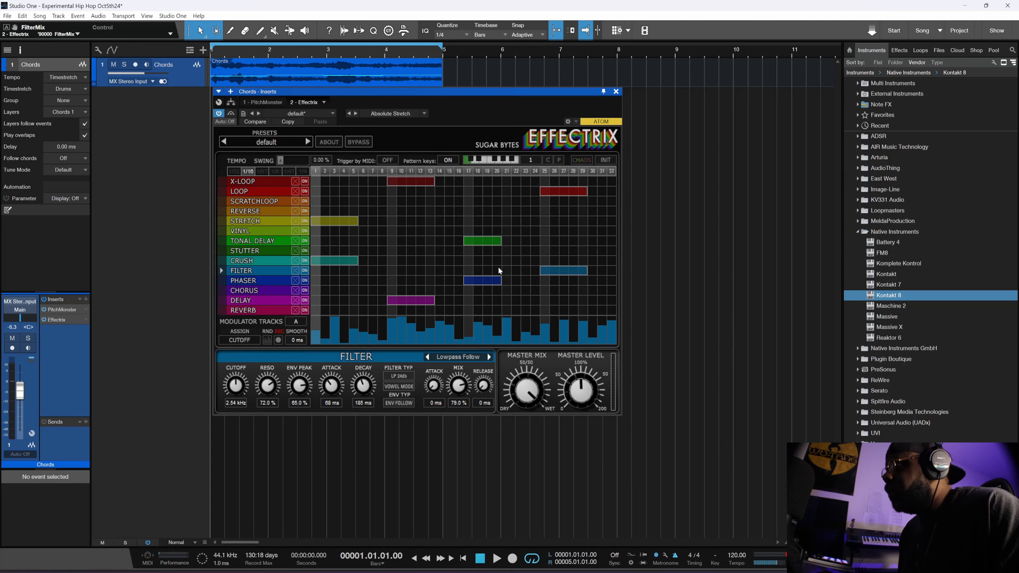
key("space")
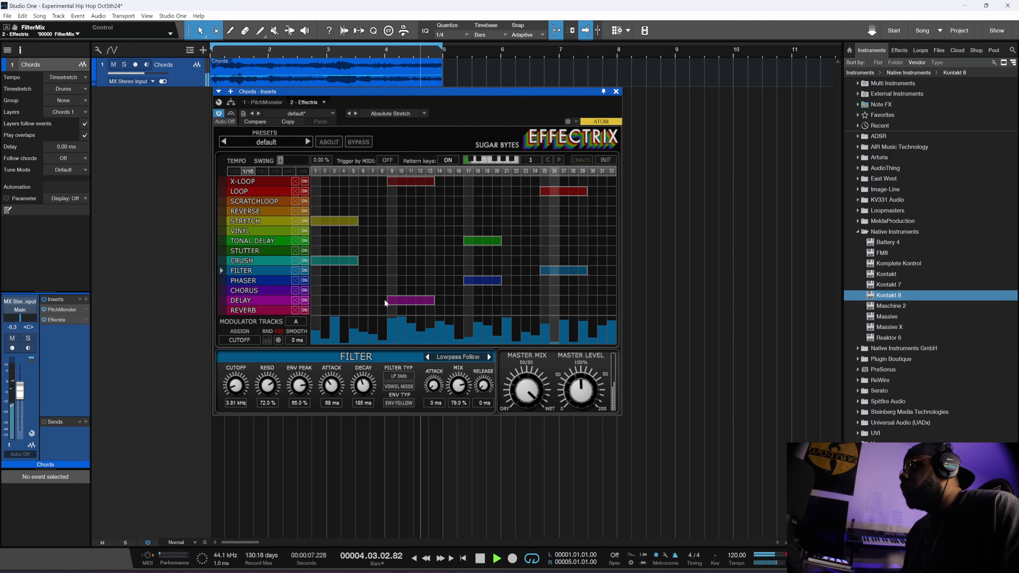
key("space")
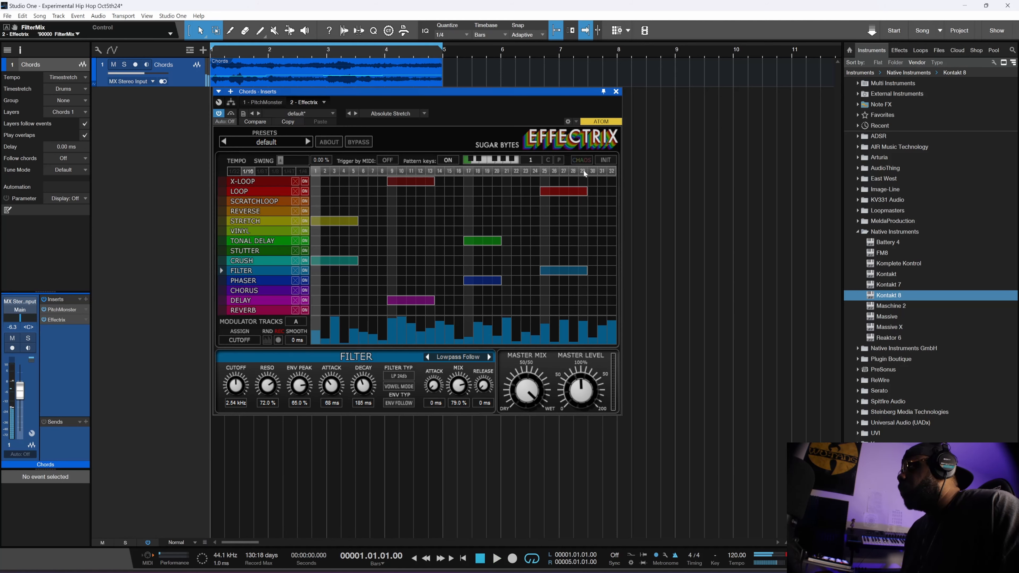
left_click(617, 91)
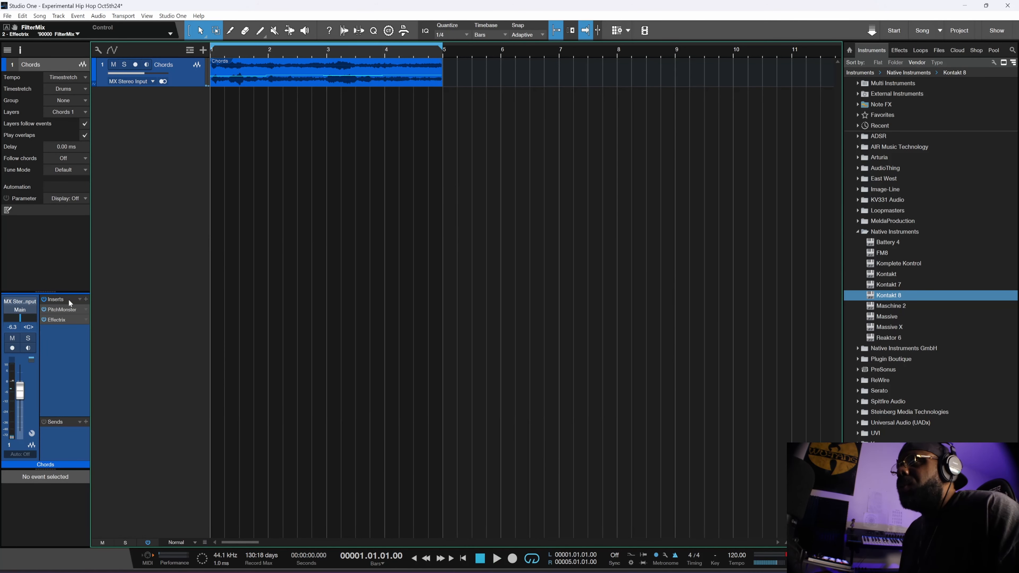
- Transform the Chords track to rendered audio with its insert effects and play back the result
right_click(189, 82)
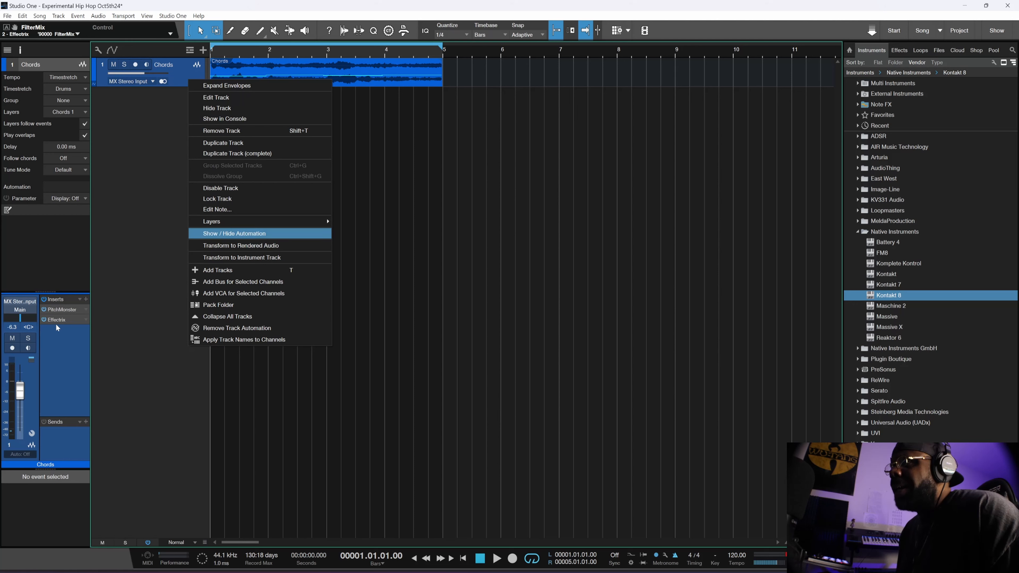
left_click(239, 246)
left_click(540, 336)
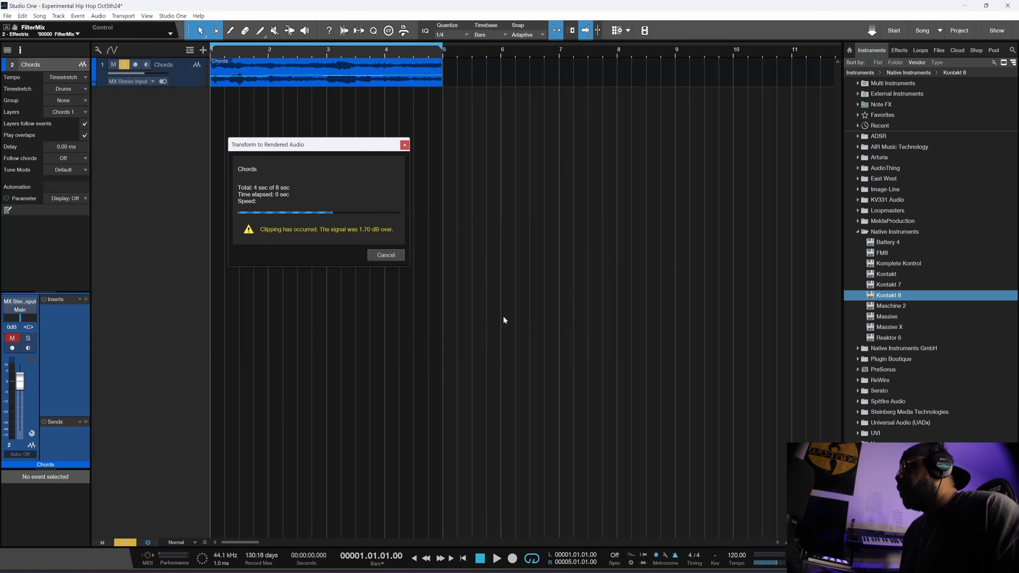
key("space")
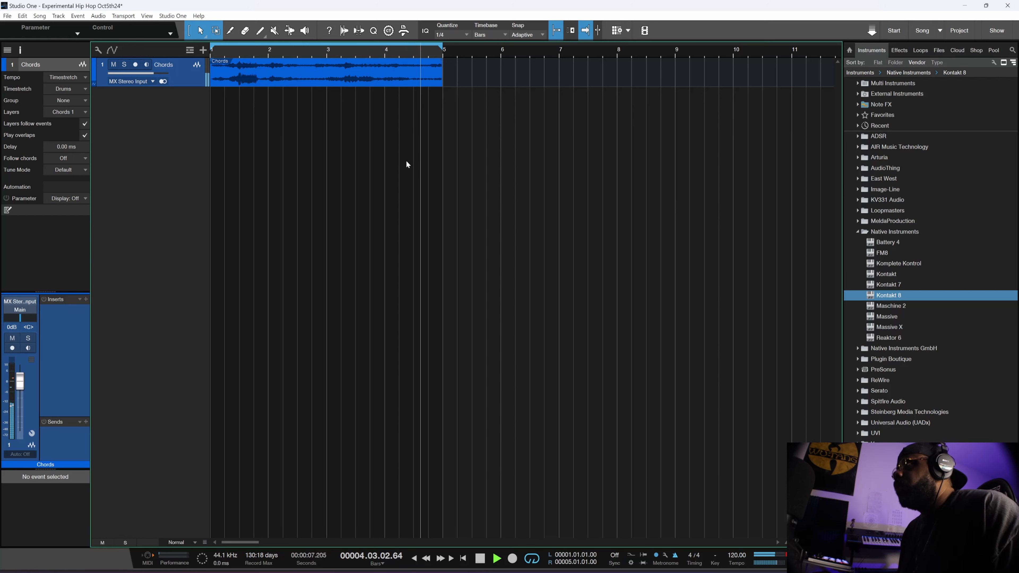
key("space")
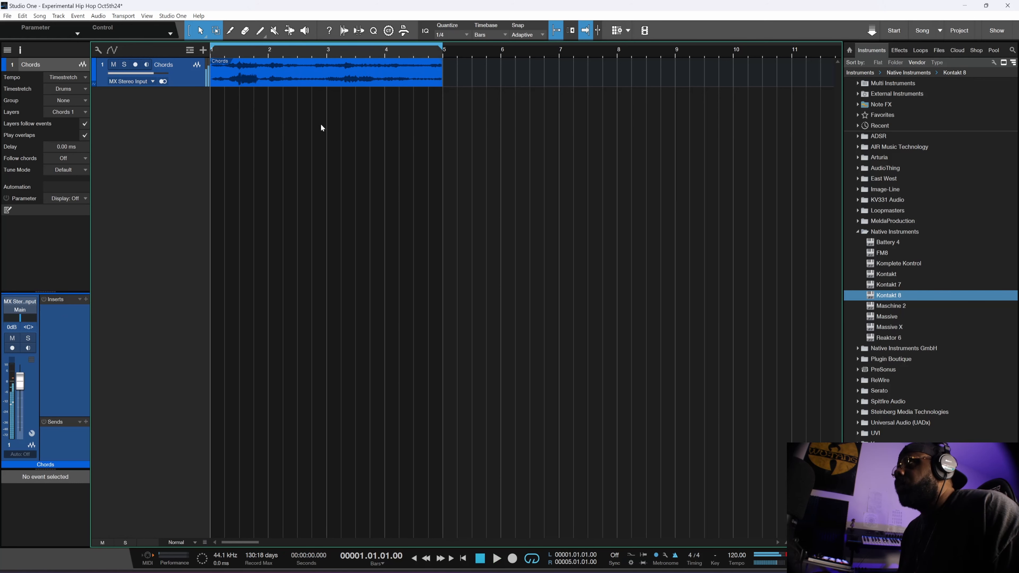
- Tighten the lead-in of the rendered Chords event, keeping its start on bar 1, and play it back
scroll(212, 87, "up", 5)
scroll(212, 86, "left", 1)
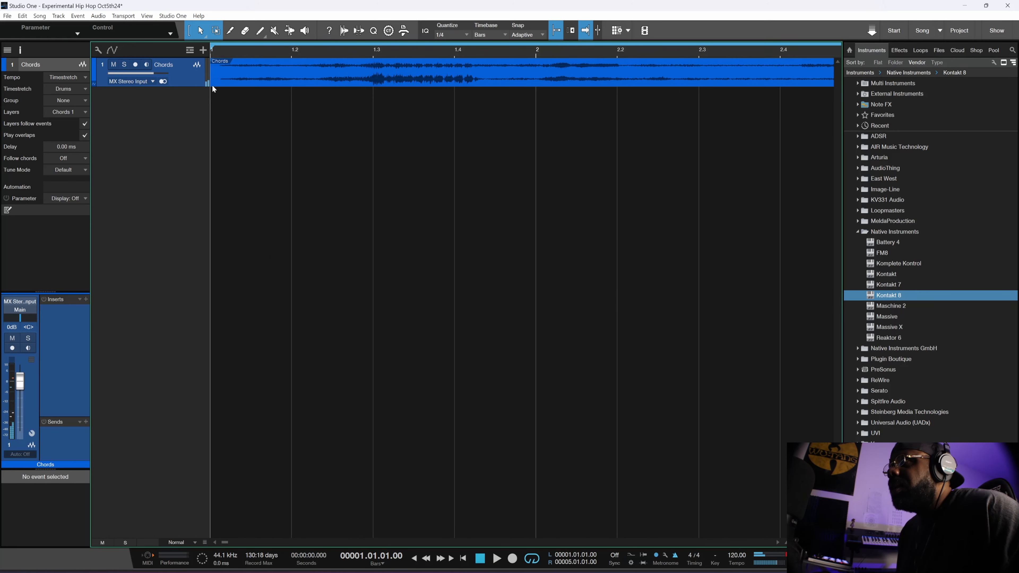
left_click_drag(209, 76, 211, 76)
key("space")
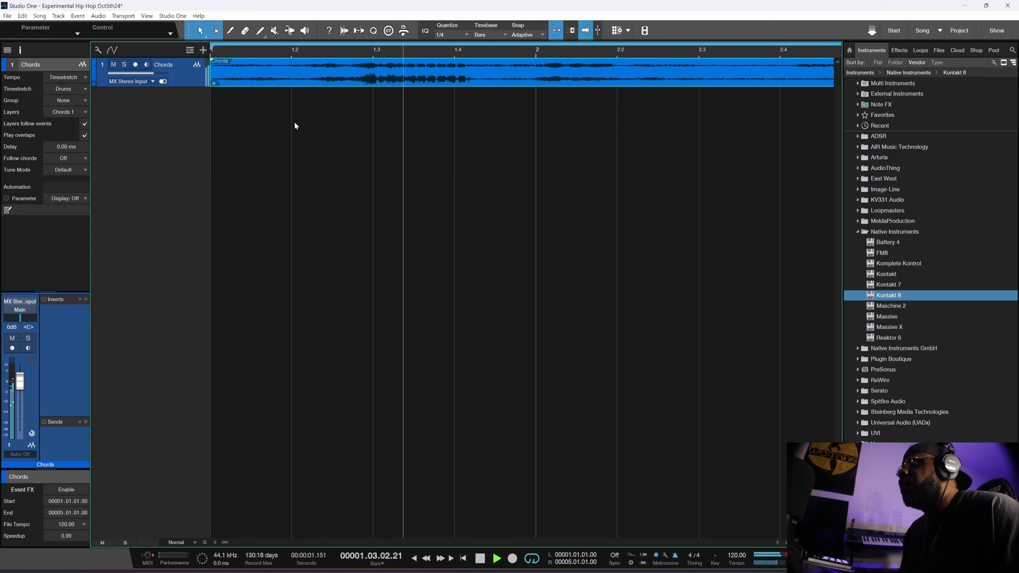
scroll(295, 122, "down", 6)
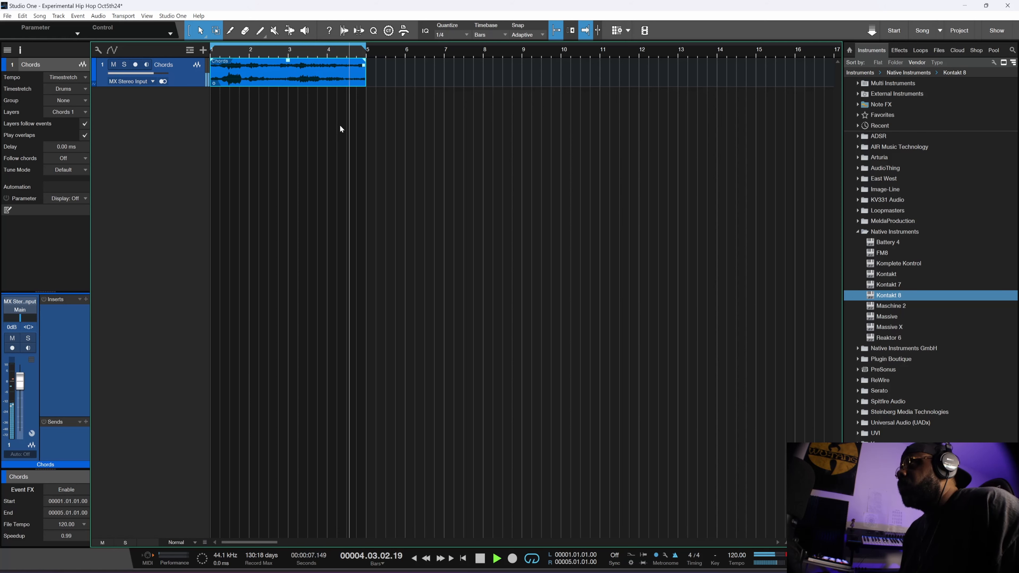
key("space")
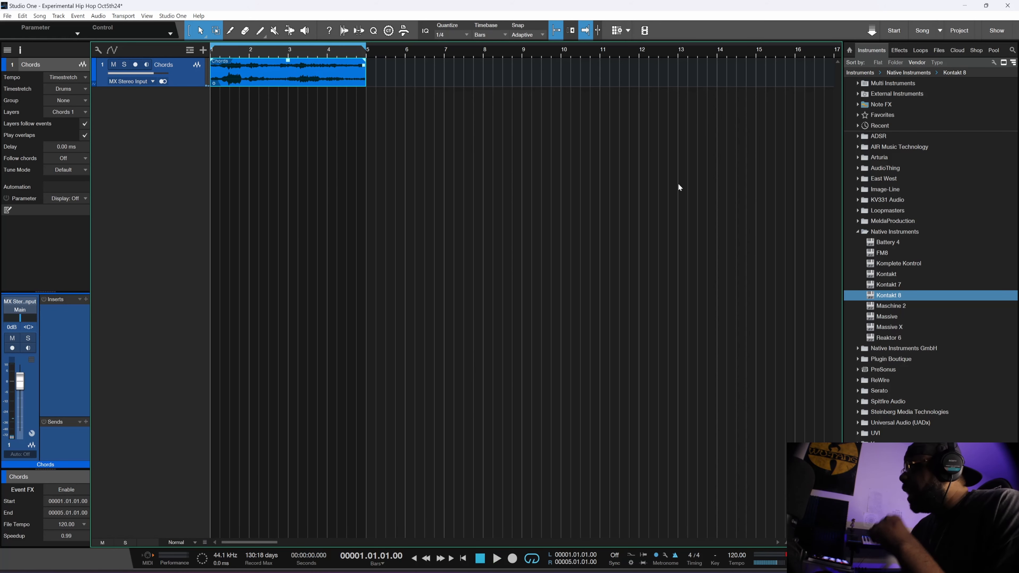
- Browse the Drum World files to the Clap folder under Maschine Drums, collapsing the Native Instruments and Percussion folders
left_click(857, 232)
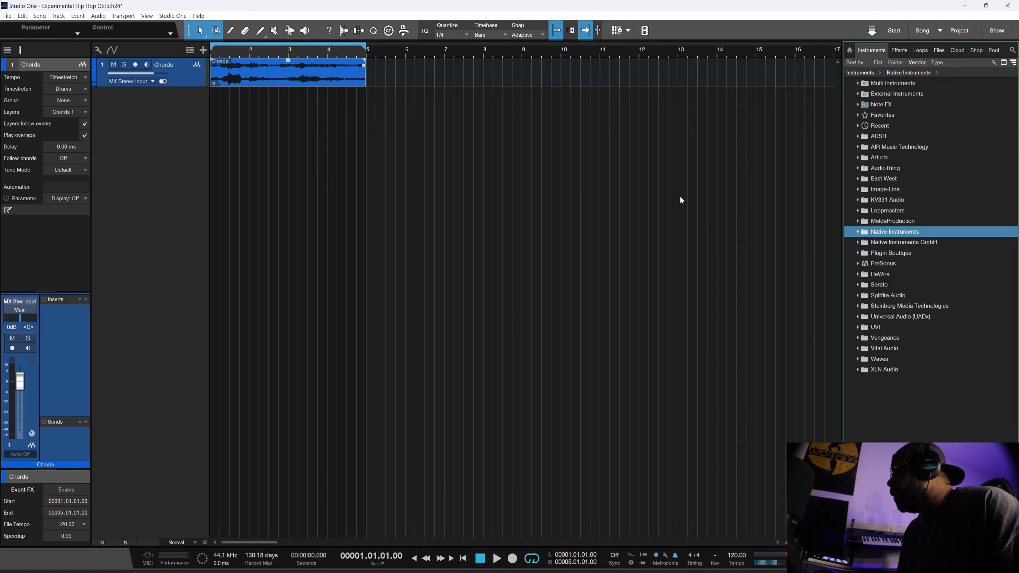
left_click(939, 51)
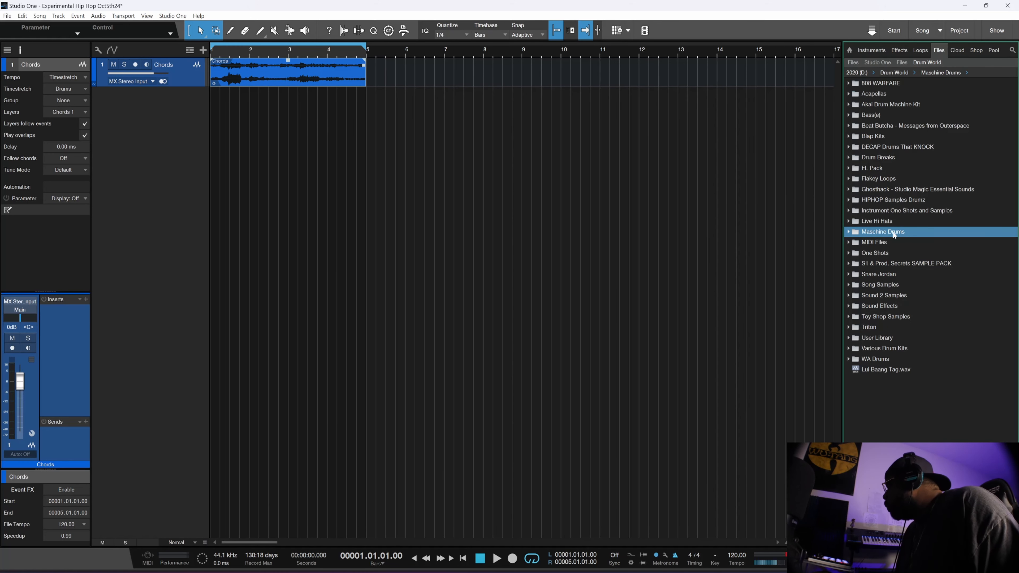
left_click(848, 232)
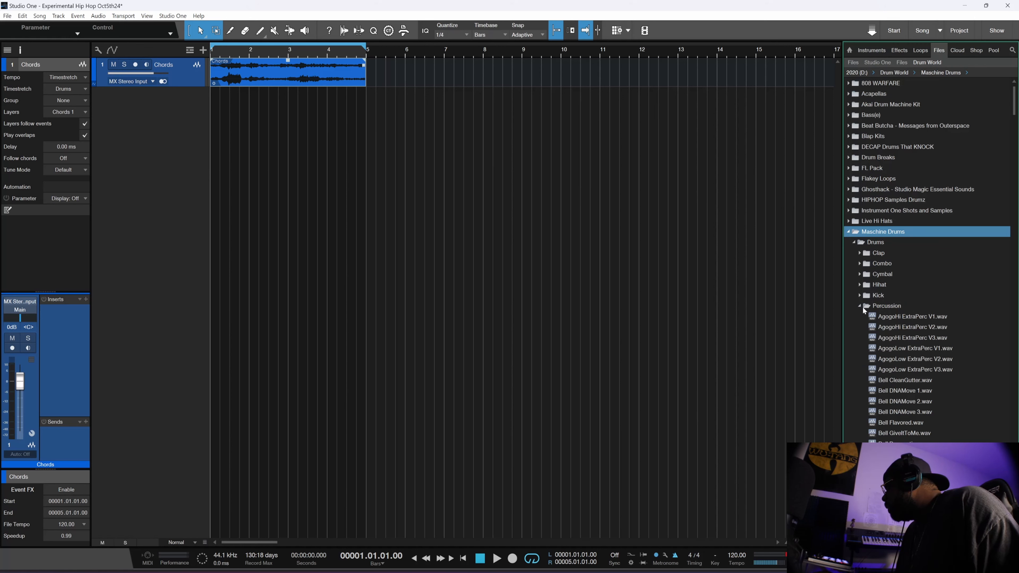
left_click(859, 306)
left_click(859, 253)
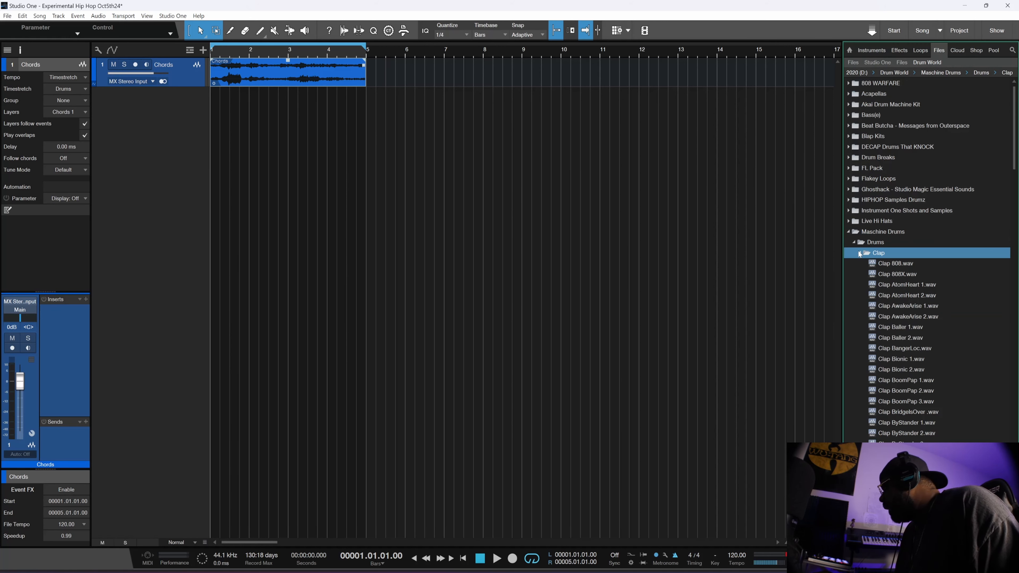
- Audition the clap samples from Clap Baller 2 through the BoomPap and ByStander variations
left_click(889, 337)
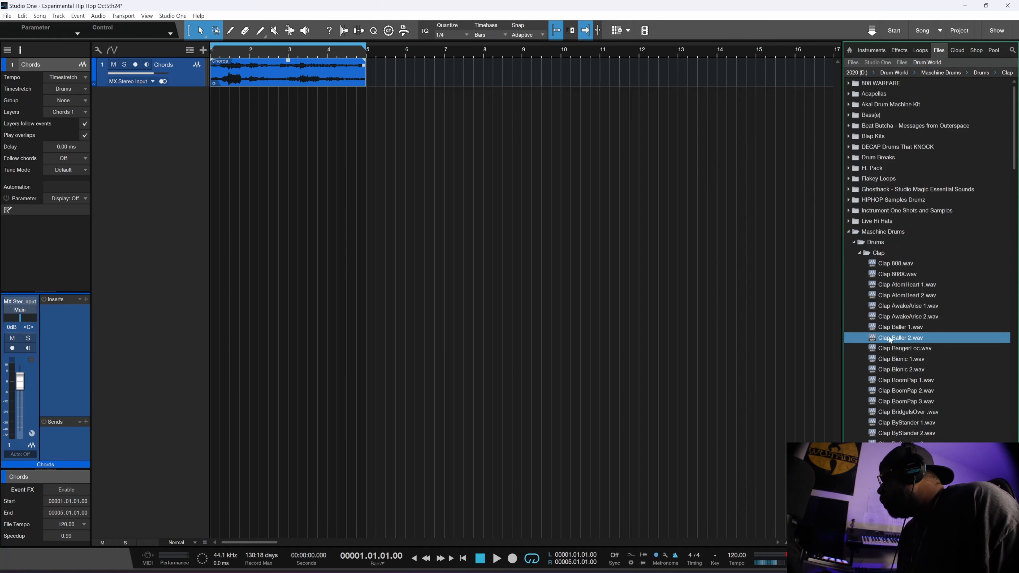
left_click(882, 359)
left_click(881, 380)
left_click(881, 391)
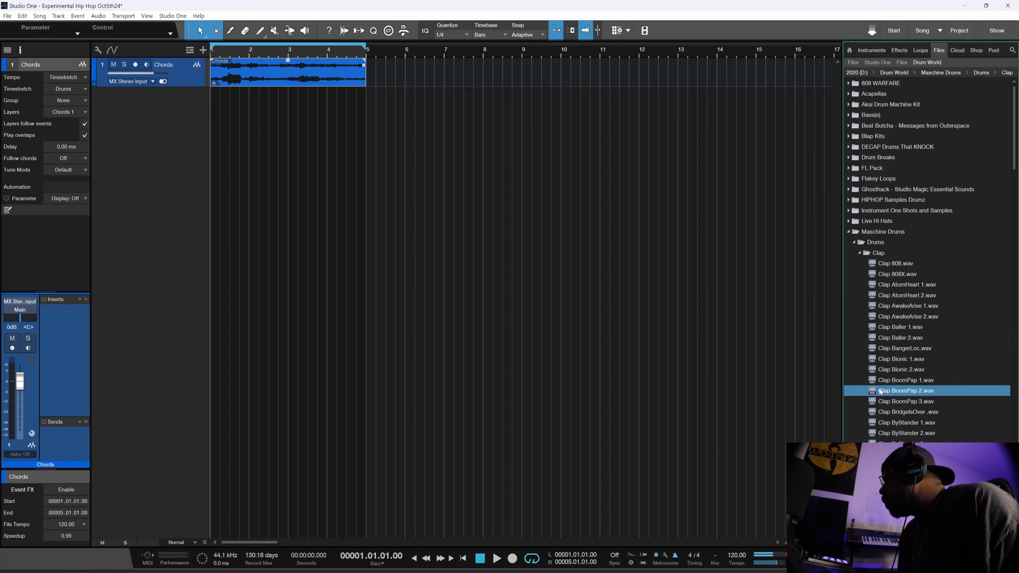
key("Down")
key("Down")
key("Down")
key("Down")
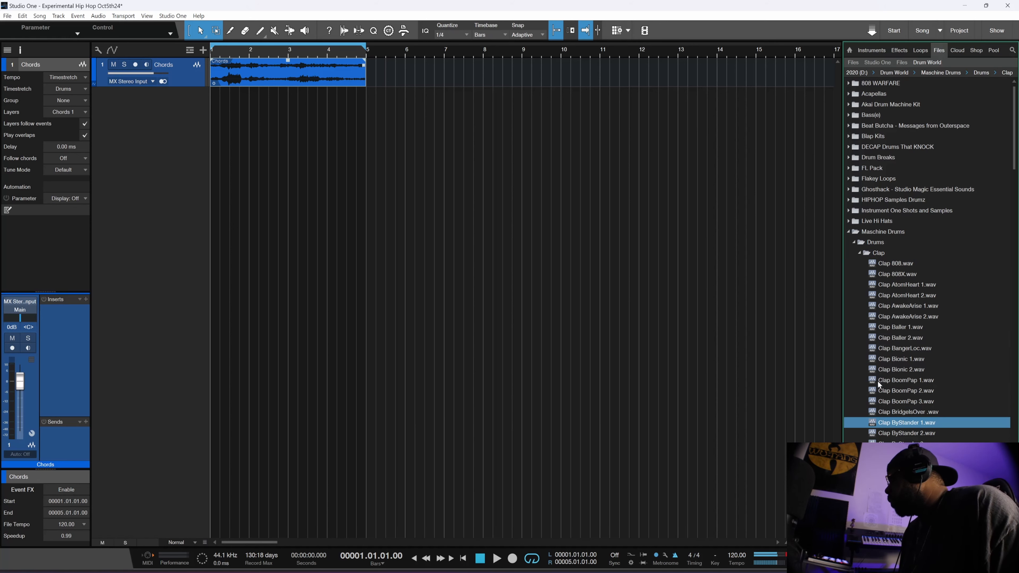
key("Down")
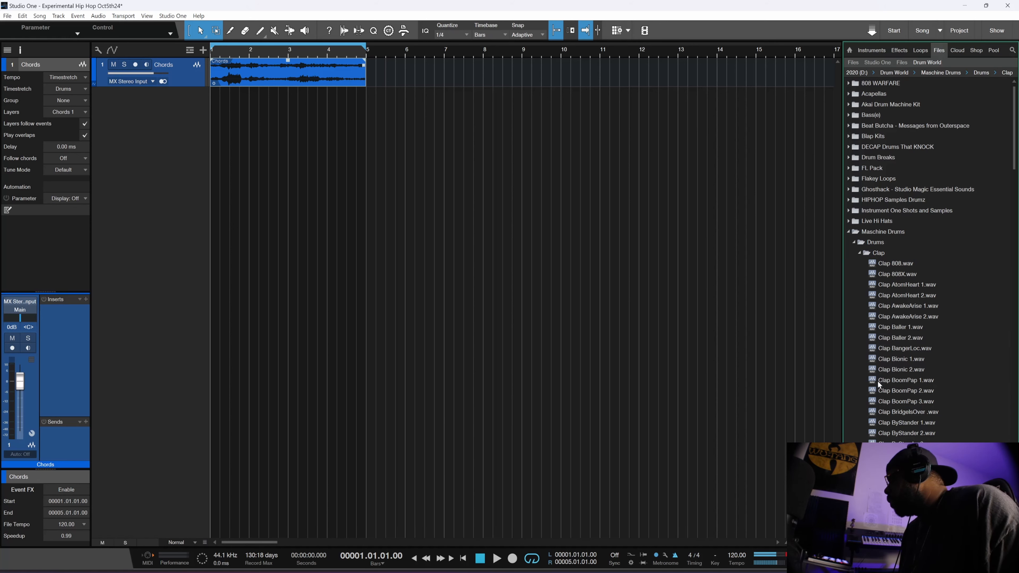
- Add the Clap DNAMove sample on a new track at beat 4 of bar 1 and play it with the chords
scroll(877, 381, "down", 2)
scroll(877, 381, "down", 2)
left_click_drag(878, 381, 248, 247)
key("space")
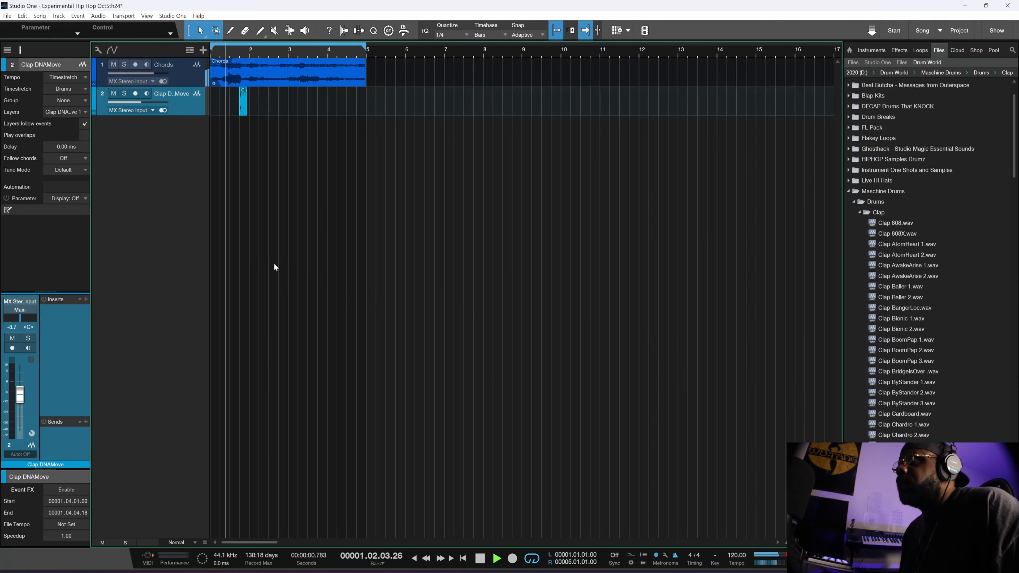
key("space")
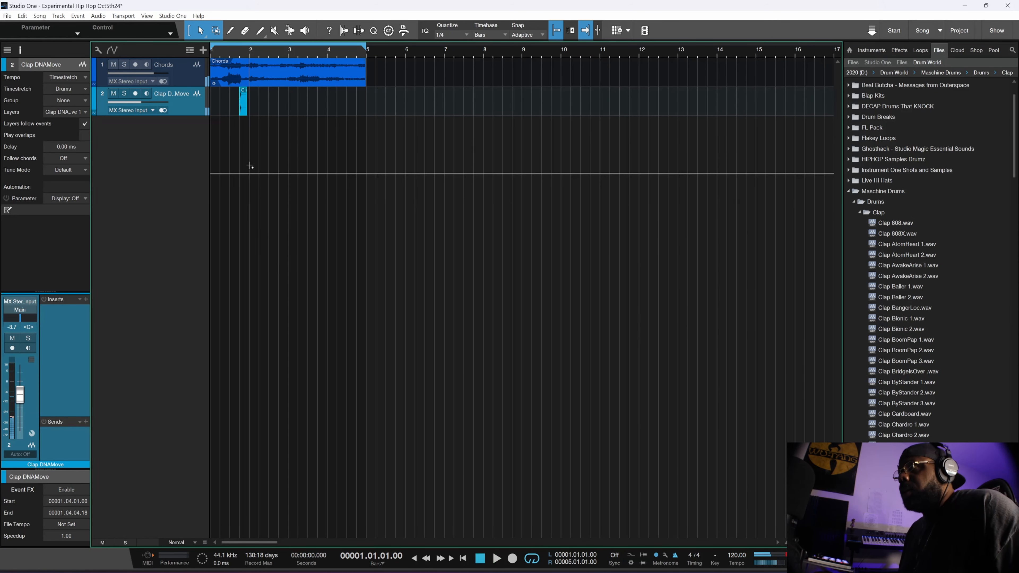
- Play back the chords with the clap on beat 4 of bar 1 to check its timing
key("e")
key("e")
key("e")
key("e")
key("space")
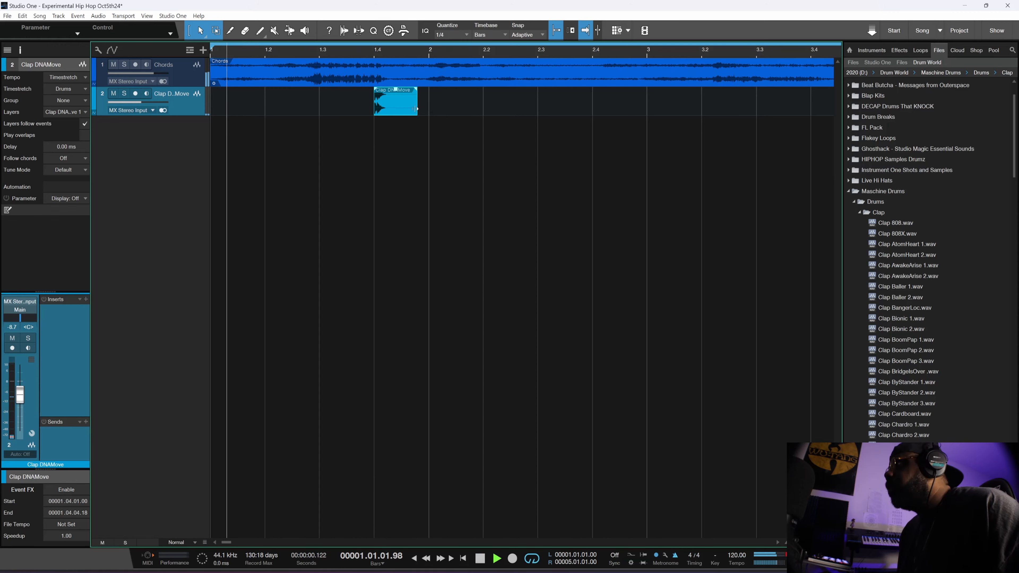
key("space")
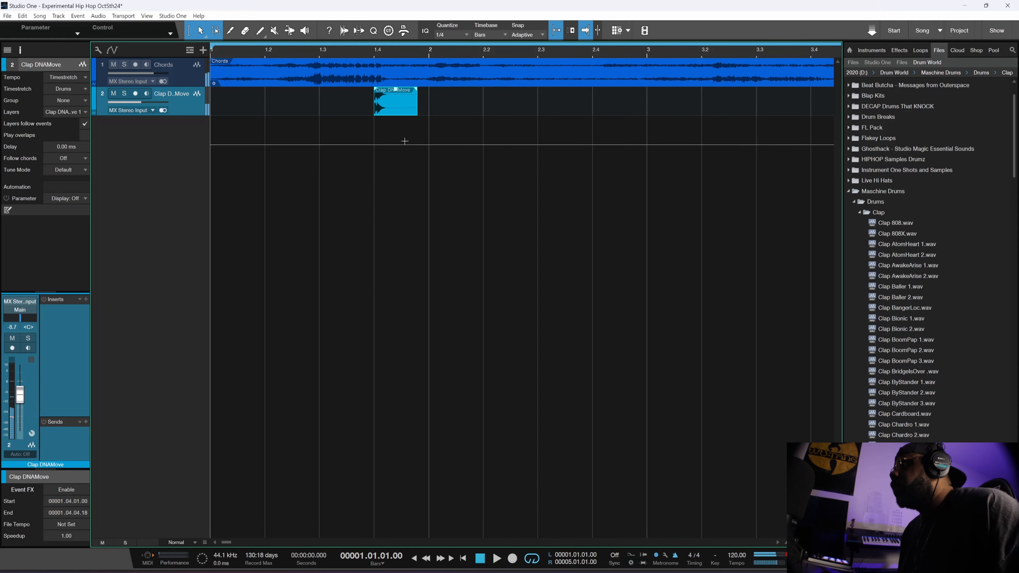
key("w")
key("w")
key("w")
key("w")
key("space")
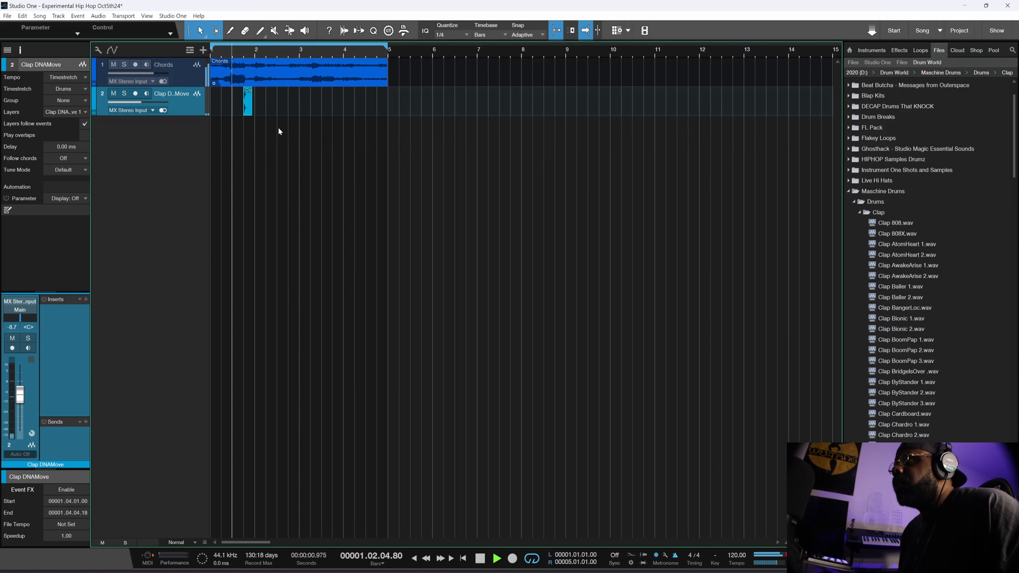
key("space")
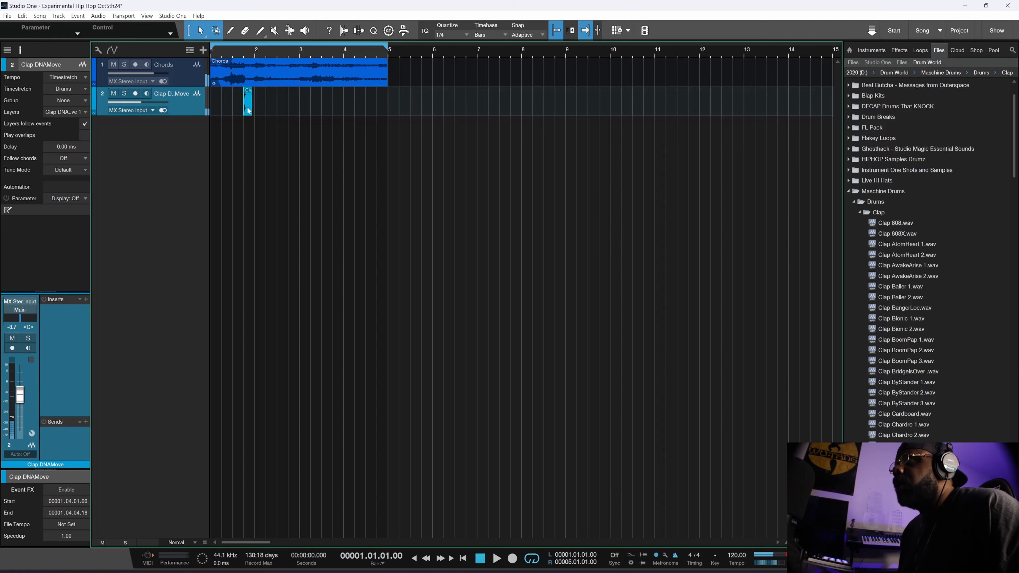
- Try the clap event at the start of bar 2, playing it back against the chords
key("space")
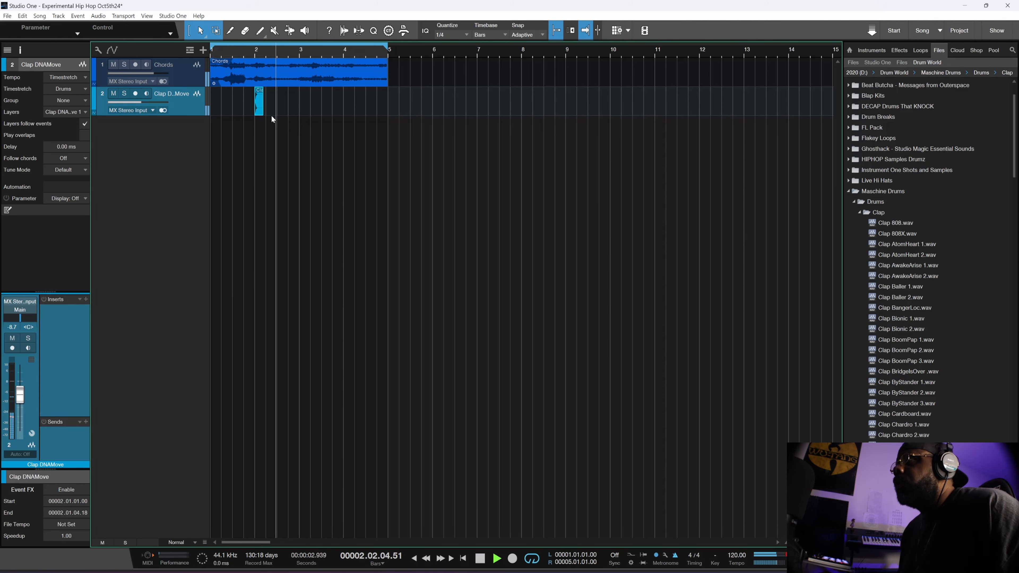
key("space")
scroll(263, 96, "up", 3)
scroll(262, 109, "up", 4)
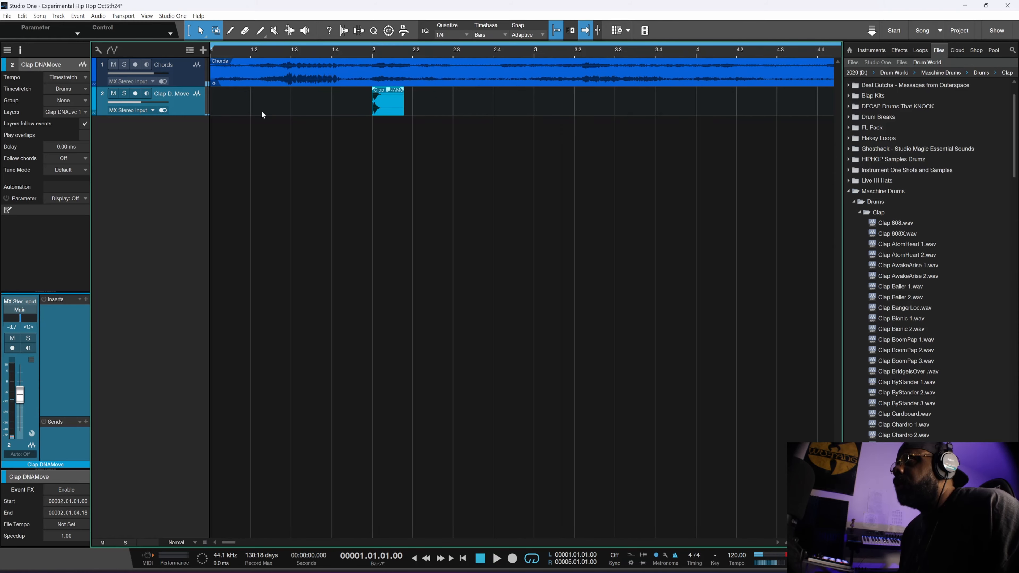
key("space")
key("space")
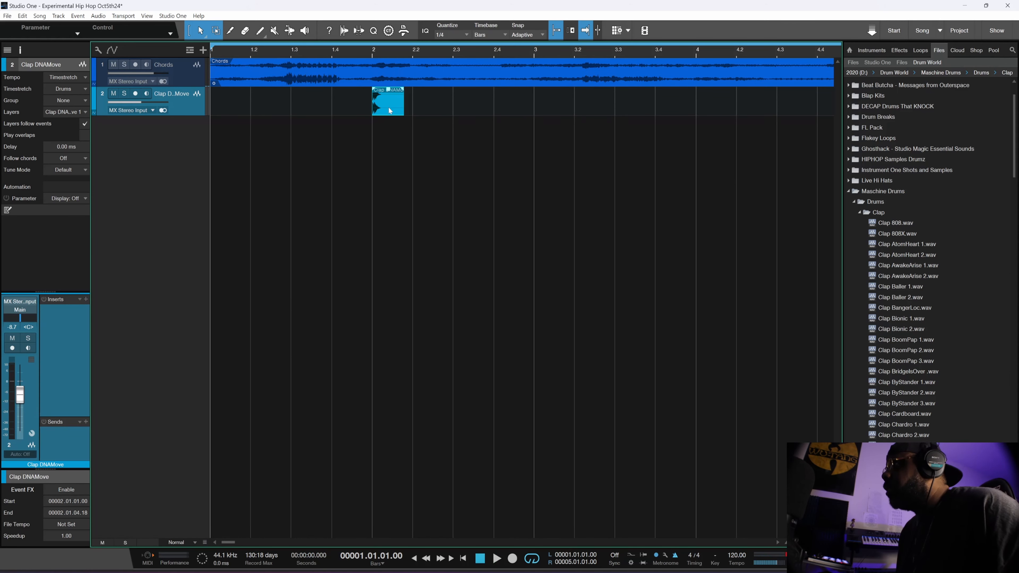
- Move the clap event to beat 2 of bar 3 and play it back with the chords
left_click_drag(395, 112, 596, 109)
key("space")
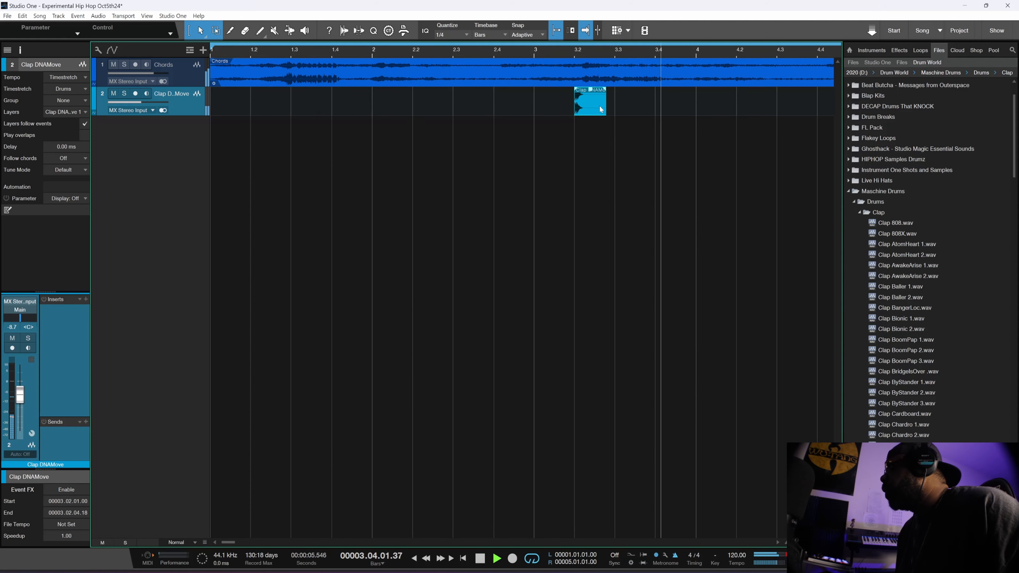
key("space")
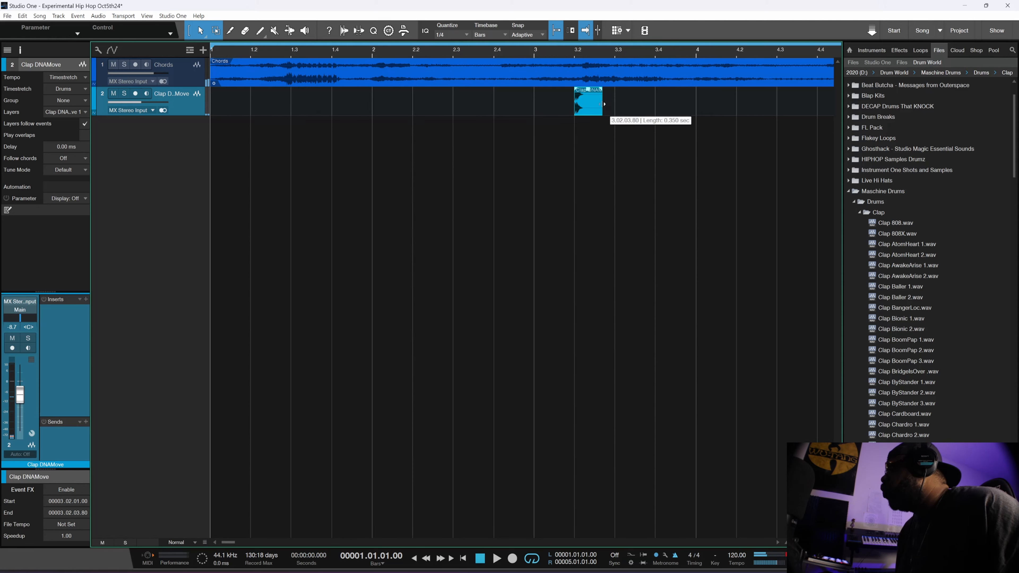
- Restore the clap event's trimmed end and set the quantize value to 1/16
left_click_drag(602, 105, 606, 105)
left_click(451, 35)
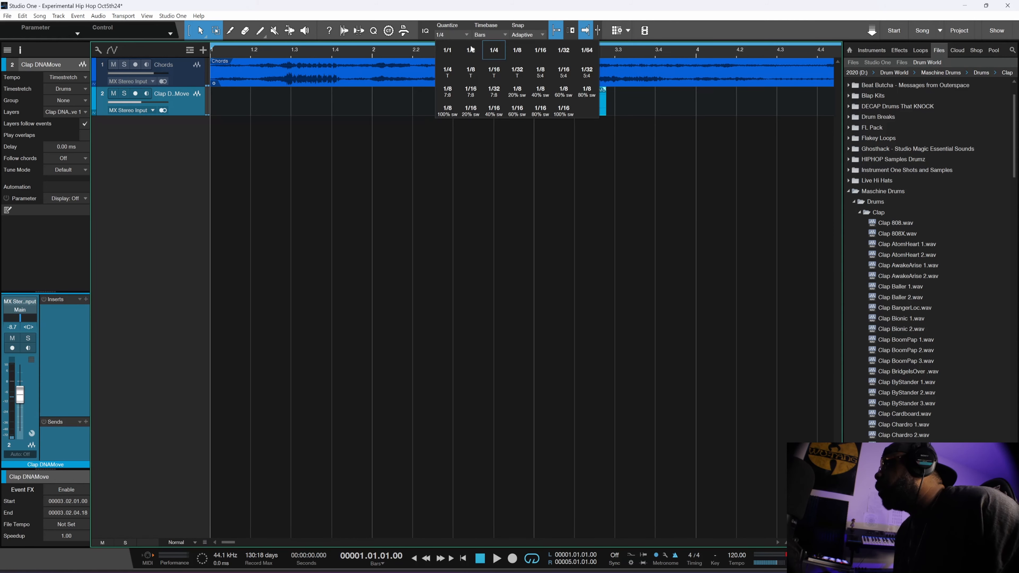
left_click(541, 51)
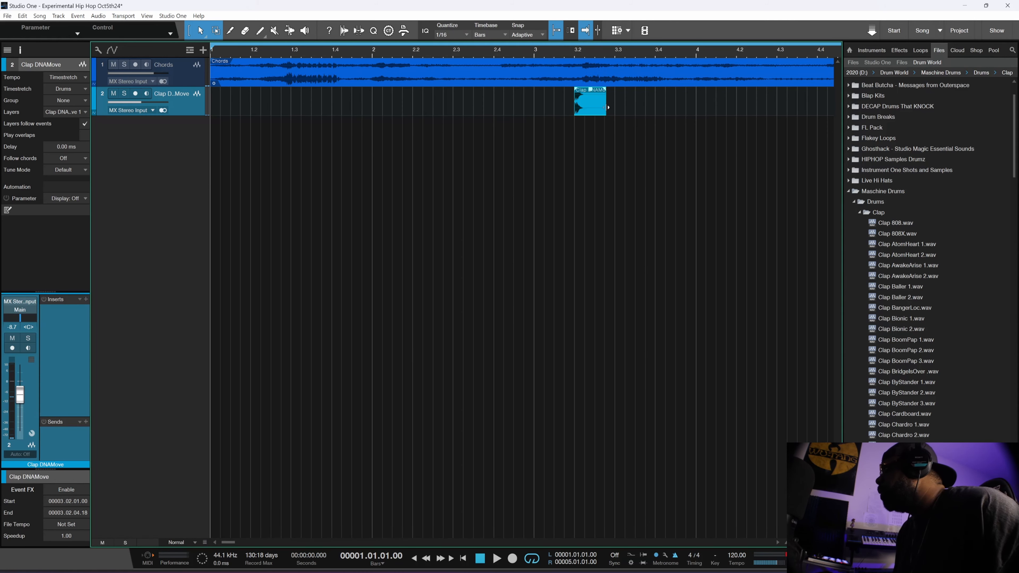
- Trim the clap event on beat 2 of bar 3 to one sixteenth note and play it back with the chords
left_click_drag(606, 107, 584, 108)
key("space")
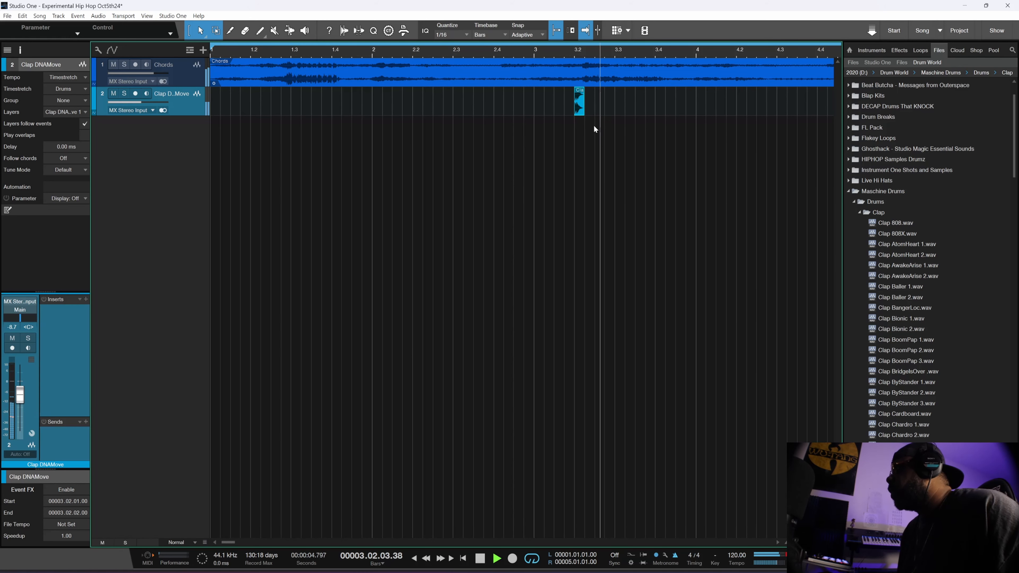
key("space")
- Duplicate the sixteenth-note clap to fill beat 2 of bar 3 with four consecutive claps
left_click_drag(580, 111, 589, 114)
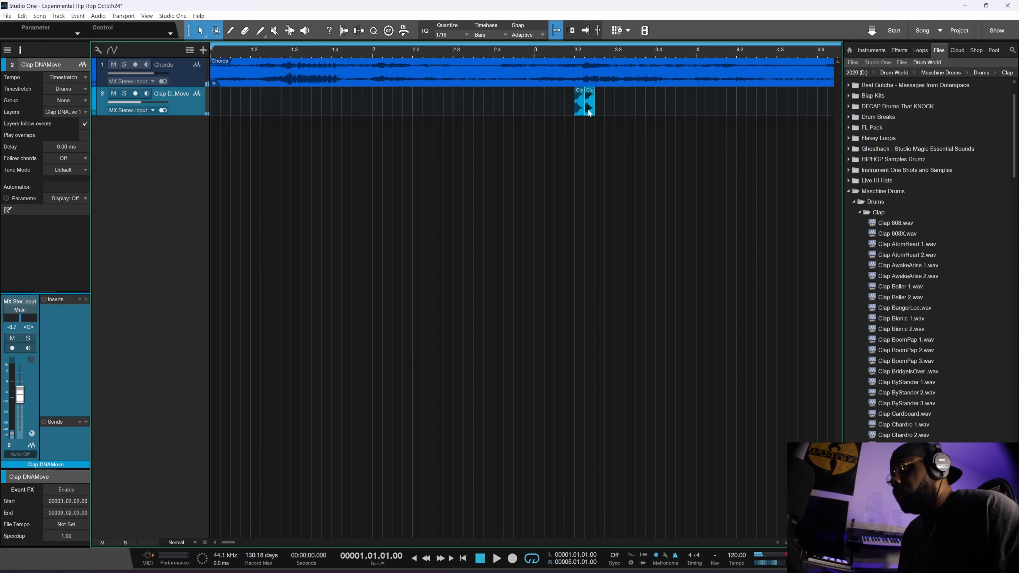
key("space")
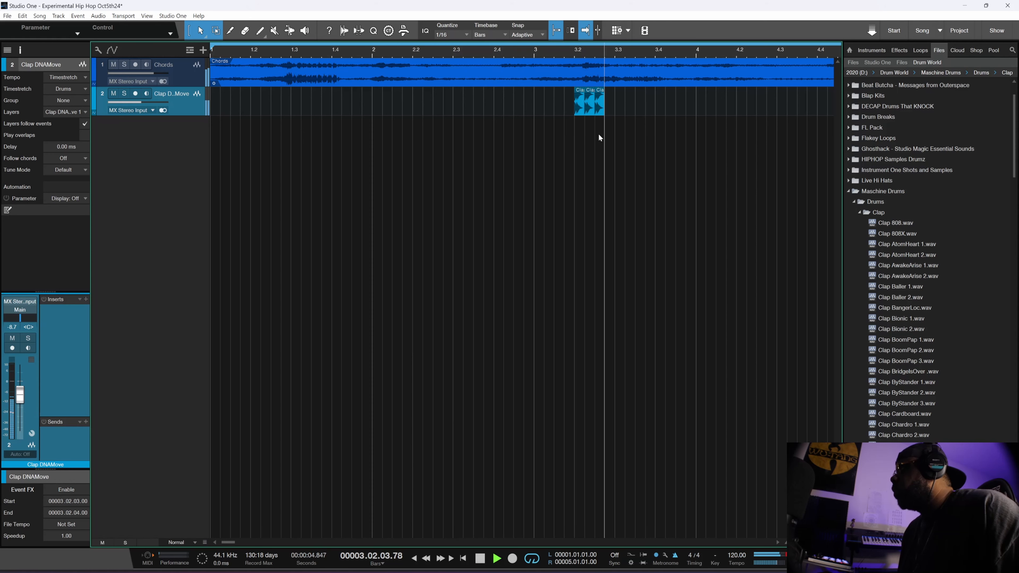
key("space")
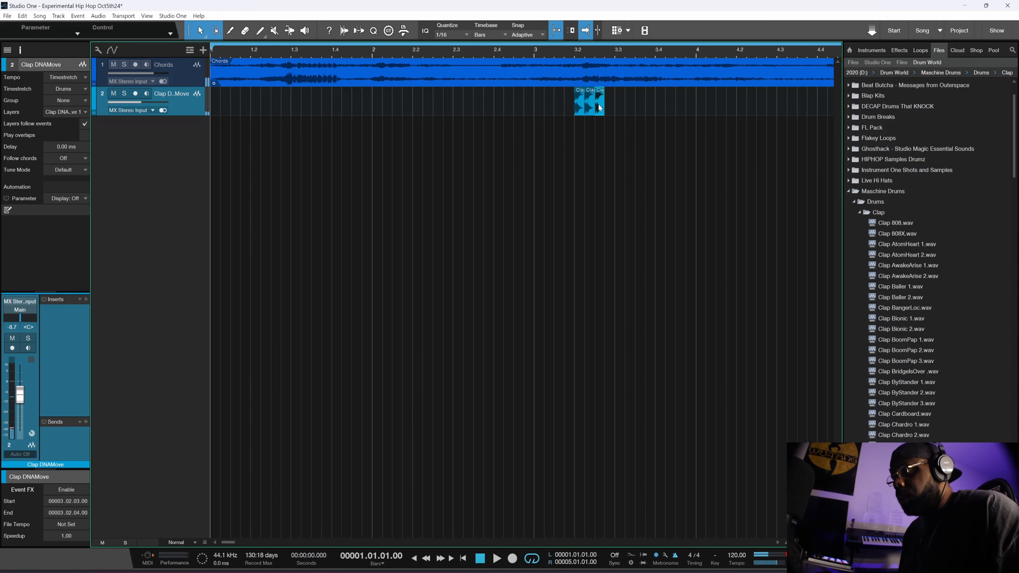
key("d")
- Set the clap track's volume to -7.4 dB while playing the clap roll against the chords
key("space")
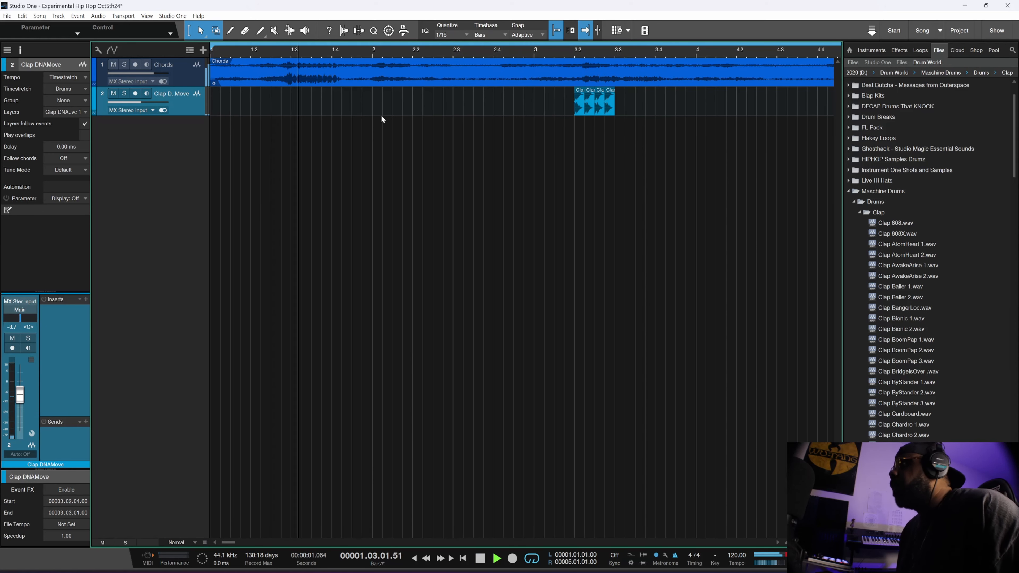
left_click_drag(138, 101, 136, 102)
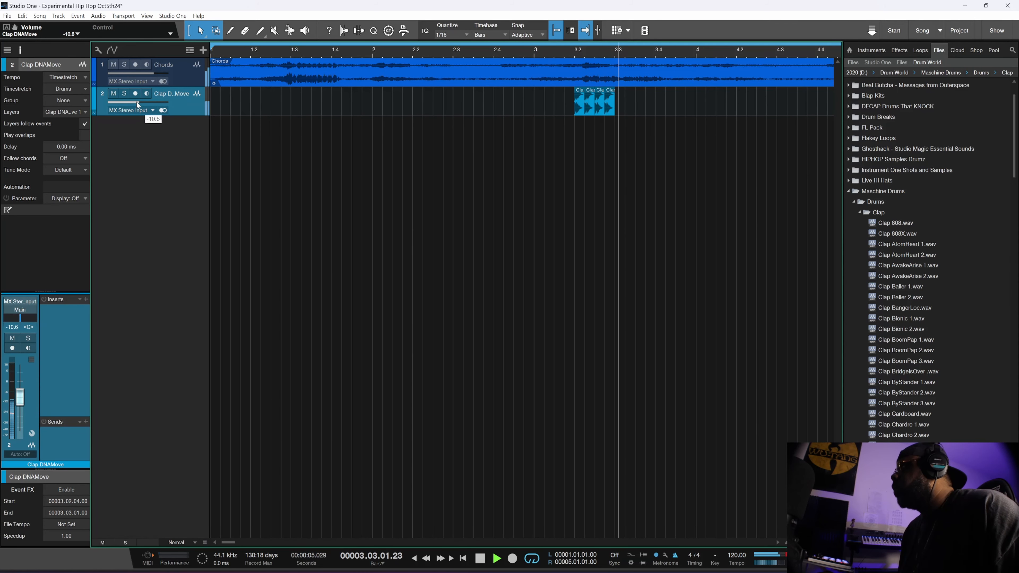
left_click_drag(137, 102, 142, 105)
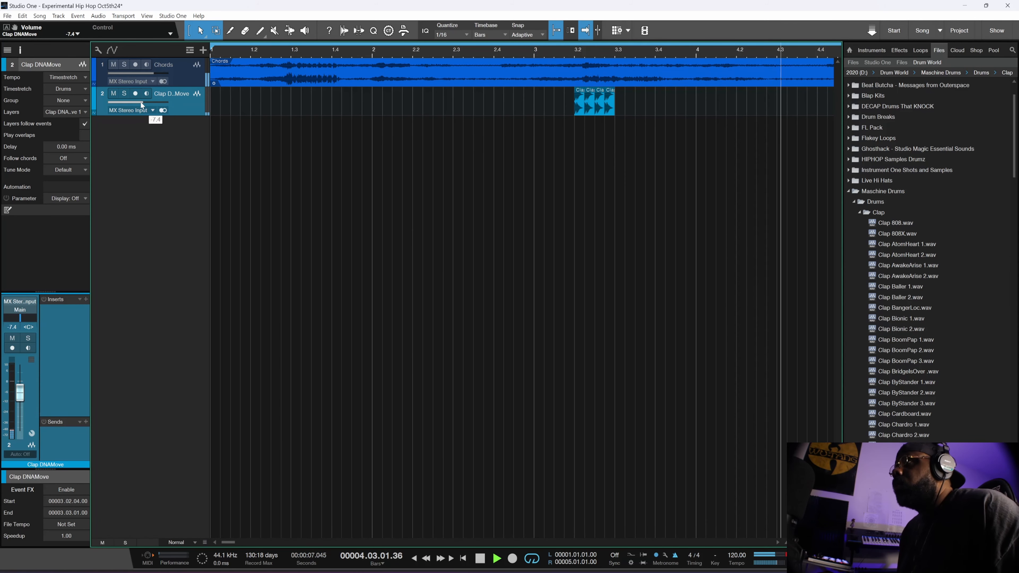
key("space")
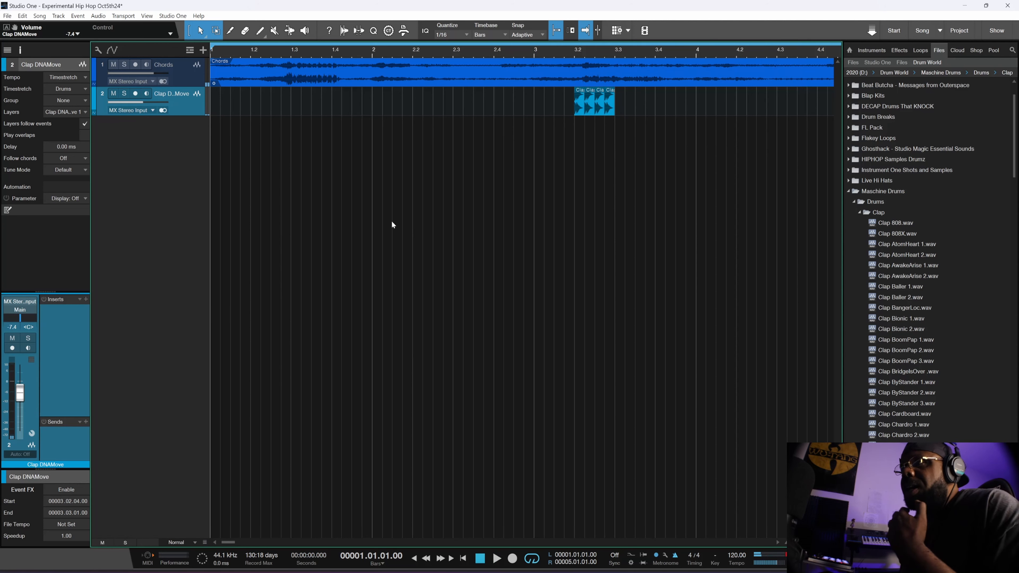
- Insert the Phaser effect on the clap track and play the clap roll through it
left_click(86, 300)
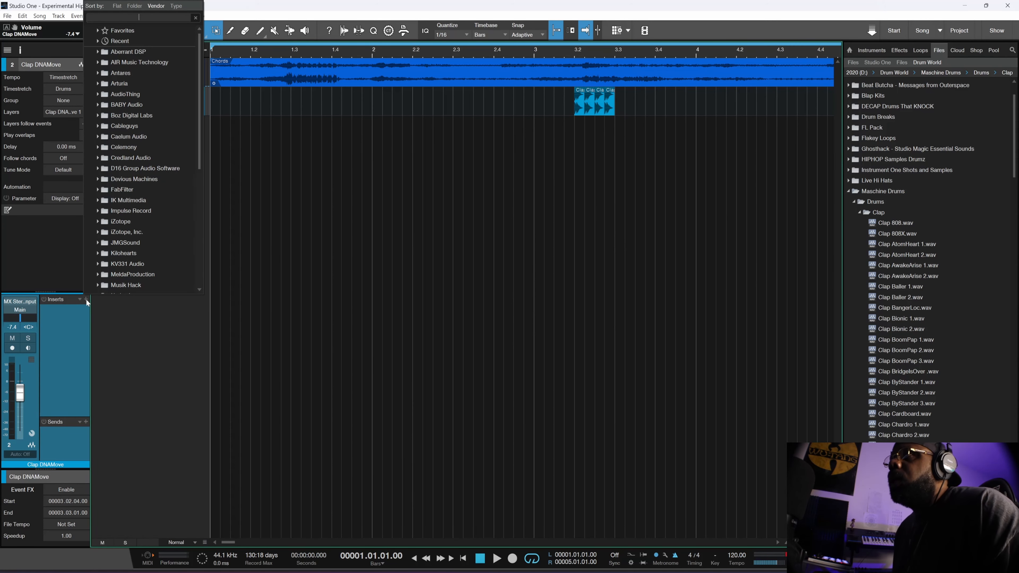
type("phas")
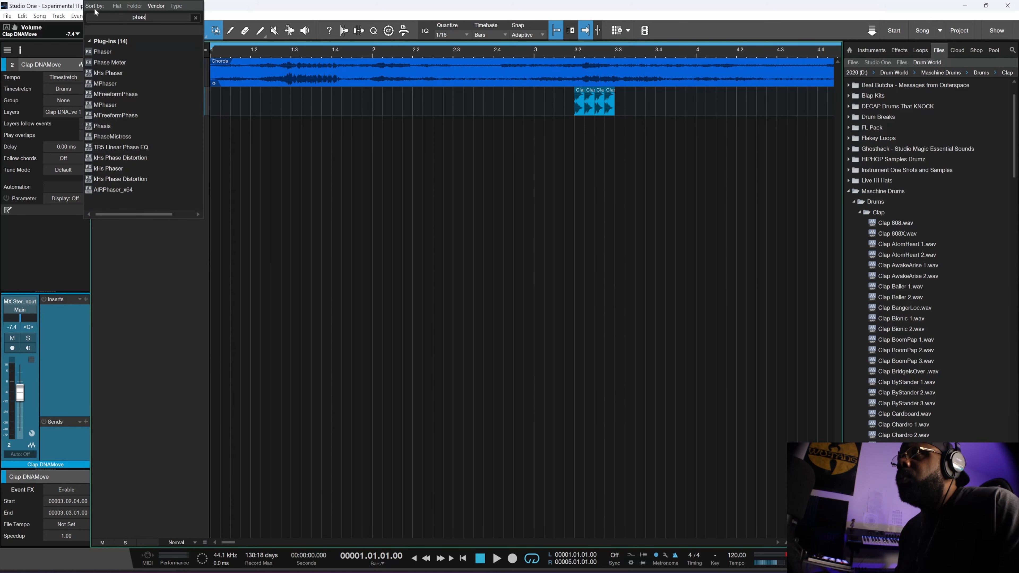
left_click(119, 53)
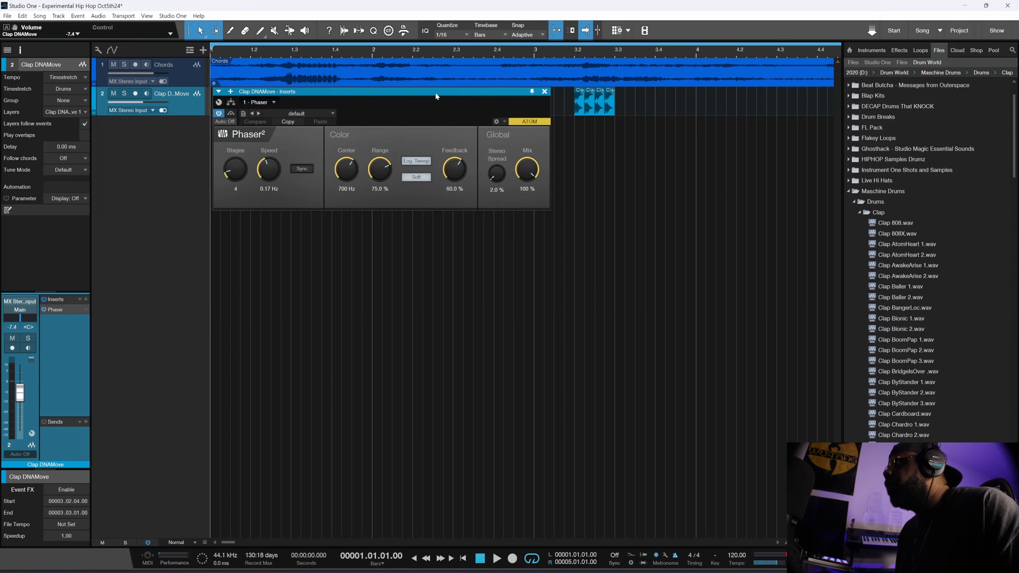
left_click_drag(435, 94, 466, 157)
key("space")
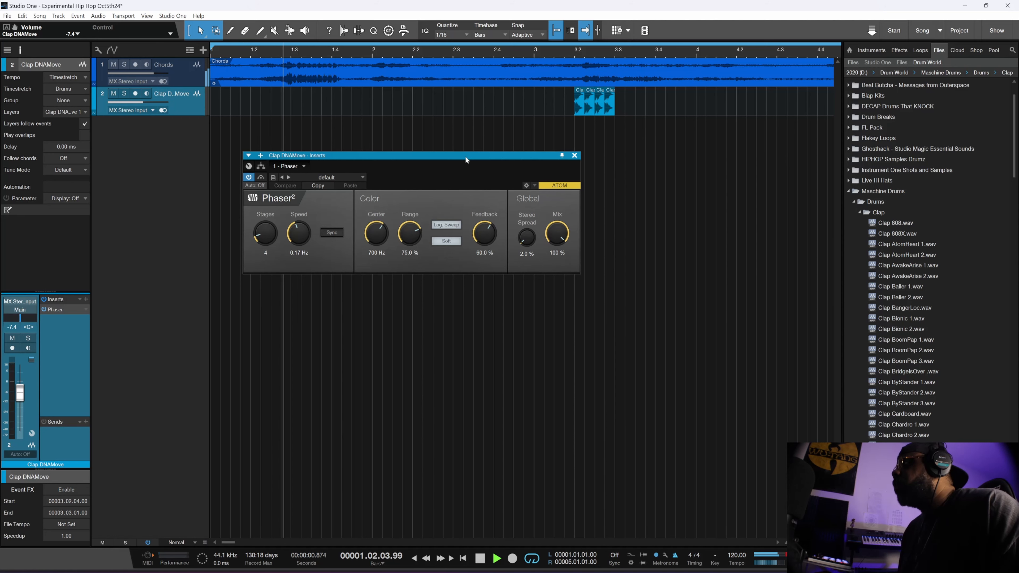
- Sync the clap phaser's speed to tempo at 1/8 and set its stages to 5
left_click(328, 233)
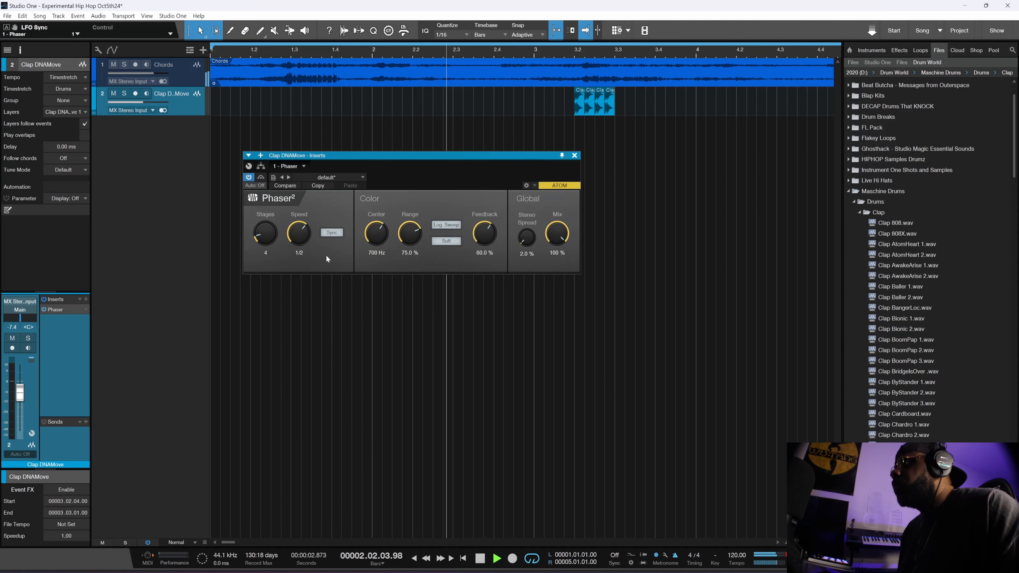
left_click_drag(300, 234, 300, 255)
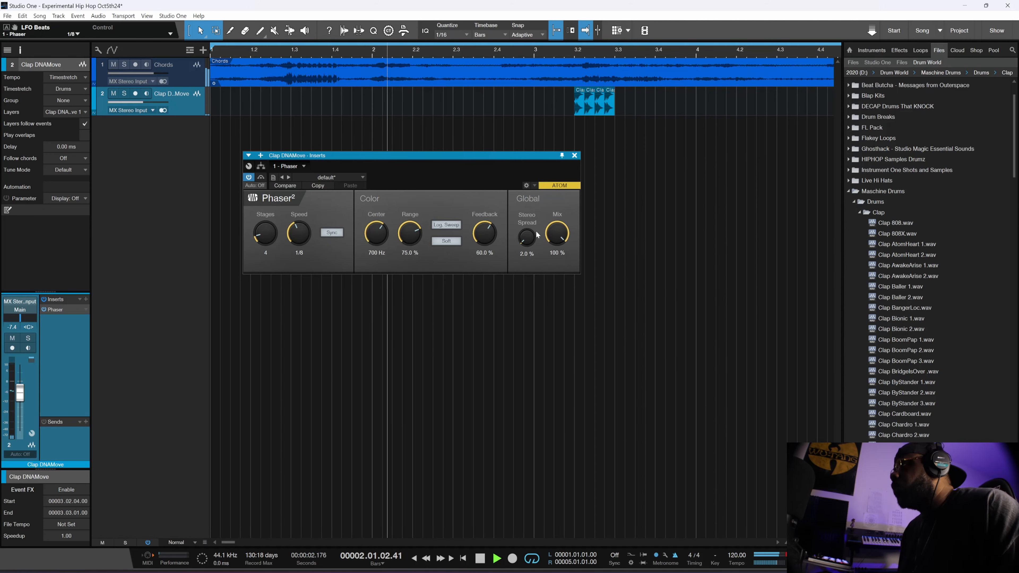
left_click_drag(557, 233, 552, 157)
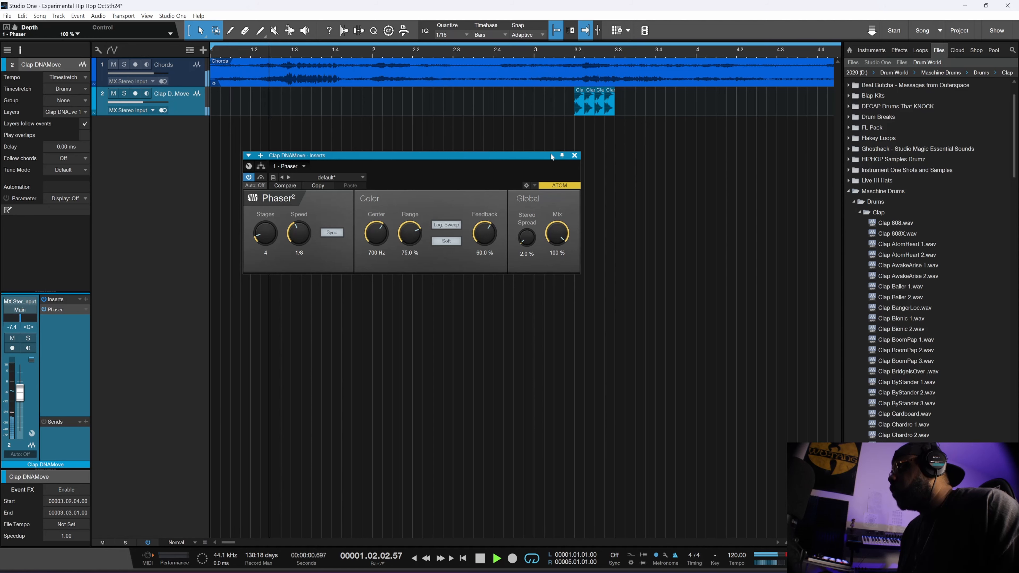
left_click_drag(416, 157, 409, 150)
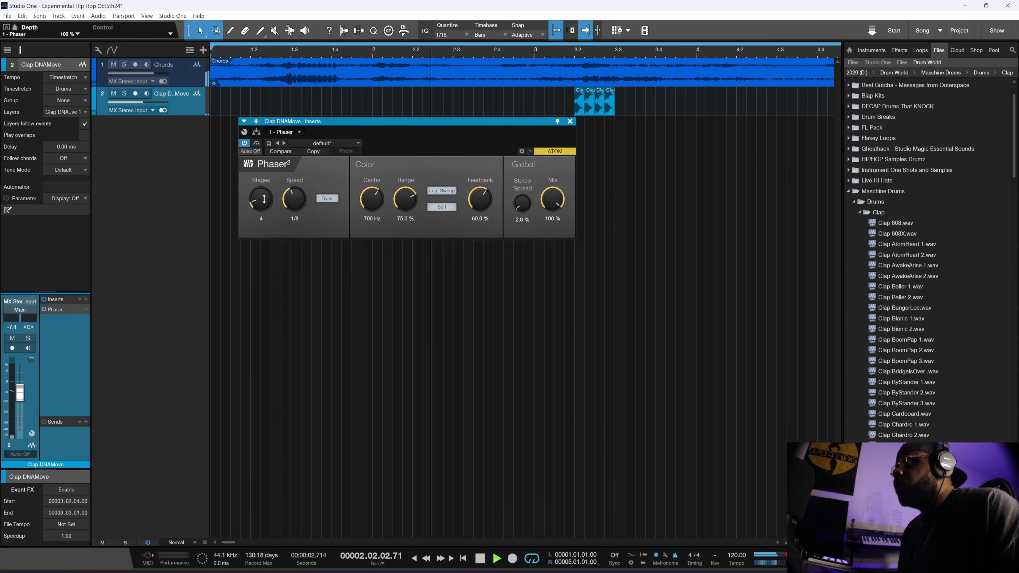
mouse_move(261, 198)
left_mouse_down()
mouse_move(264, 177)
mouse_move(262, 210)
left_mouse_up()
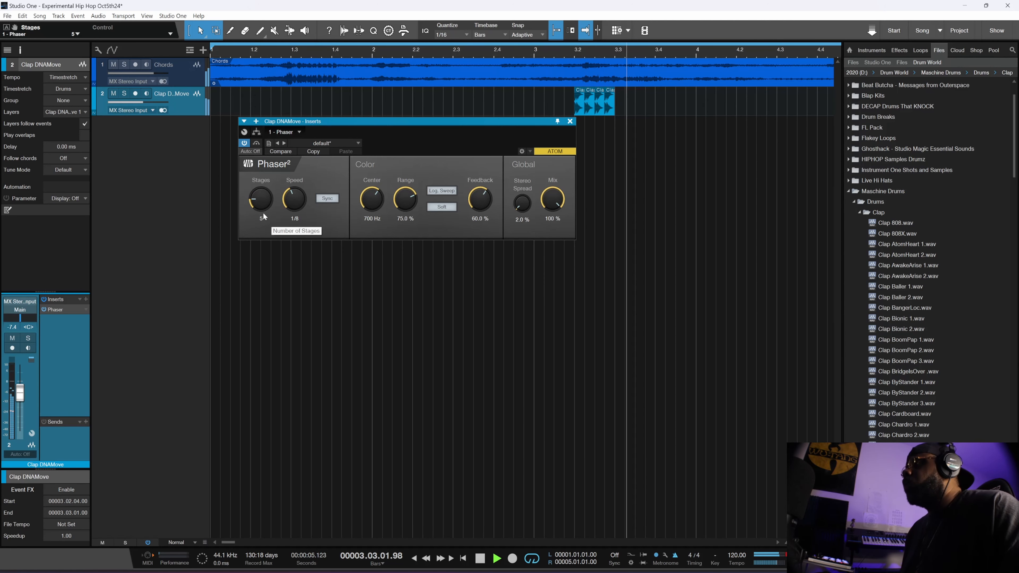
key("space")
left_click(570, 122)
- Transpose the second, third and fourth claps of the roll individually and play them back with the chords
right_click(588, 105)
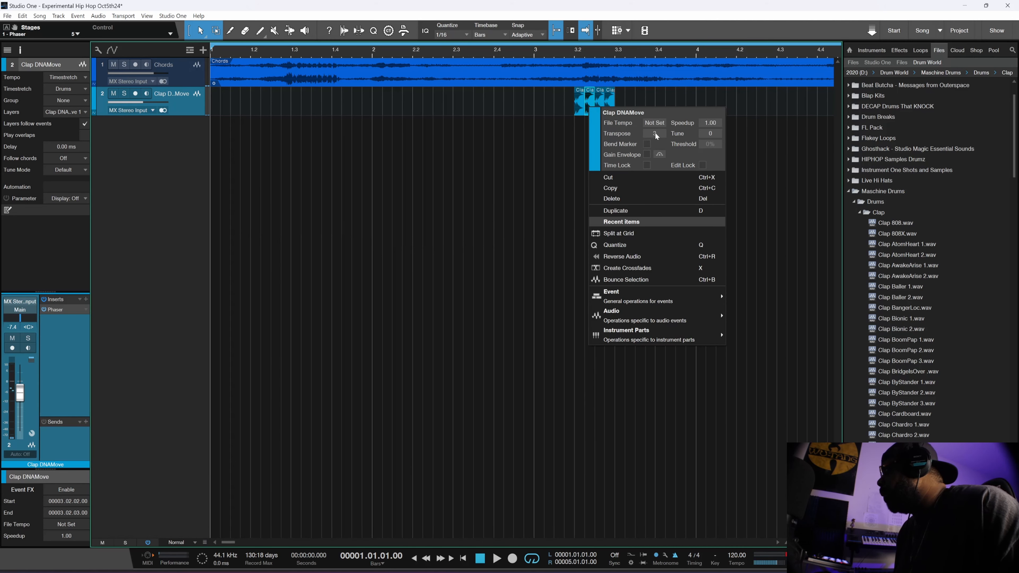
left_click(557, 170)
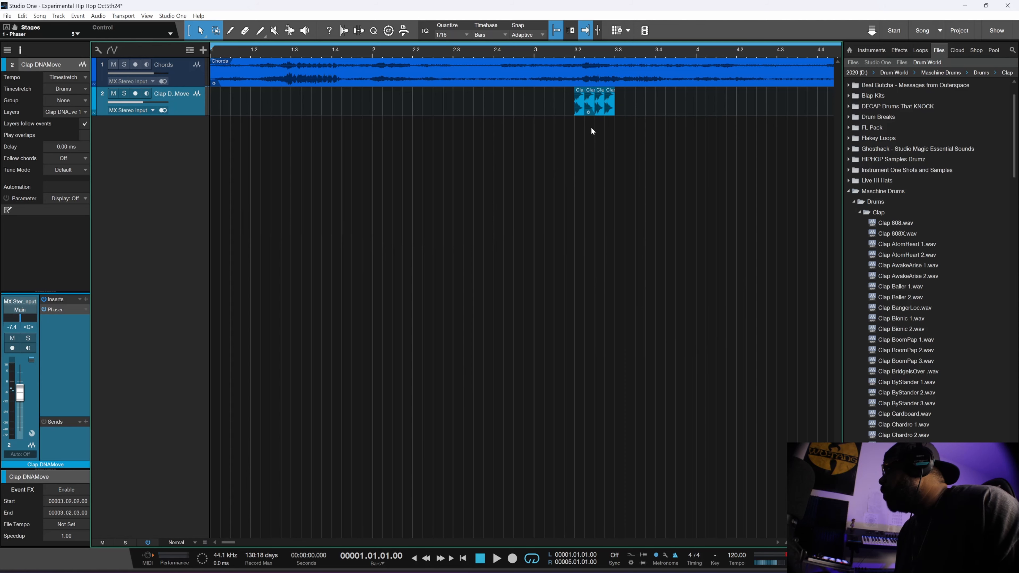
right_click(600, 110)
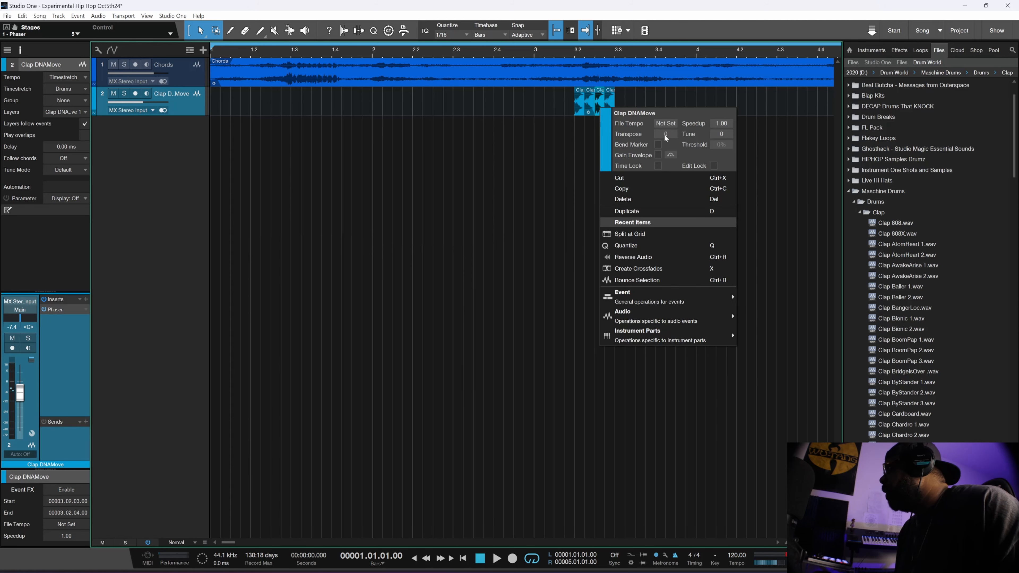
left_click(568, 147)
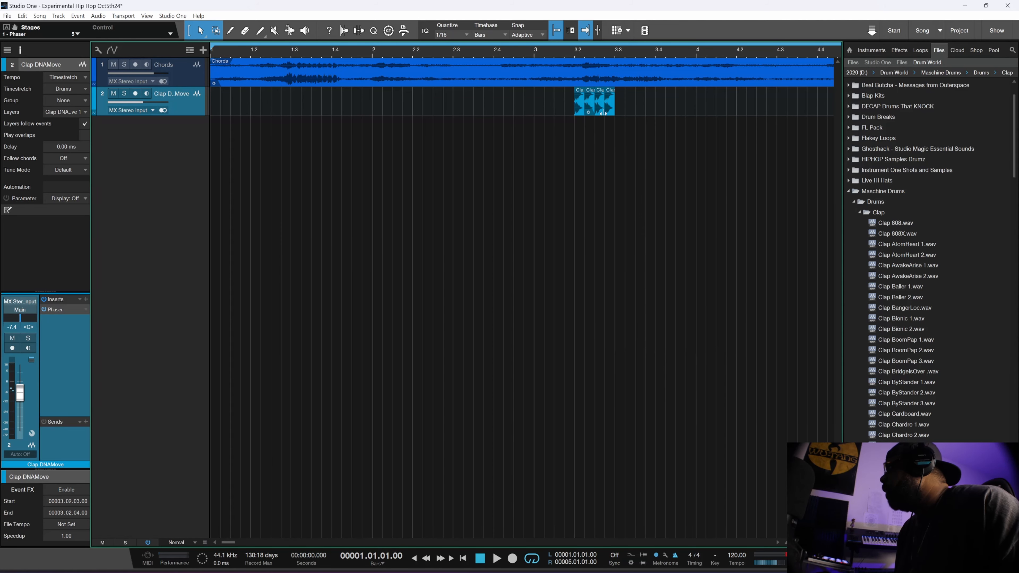
right_click(607, 104)
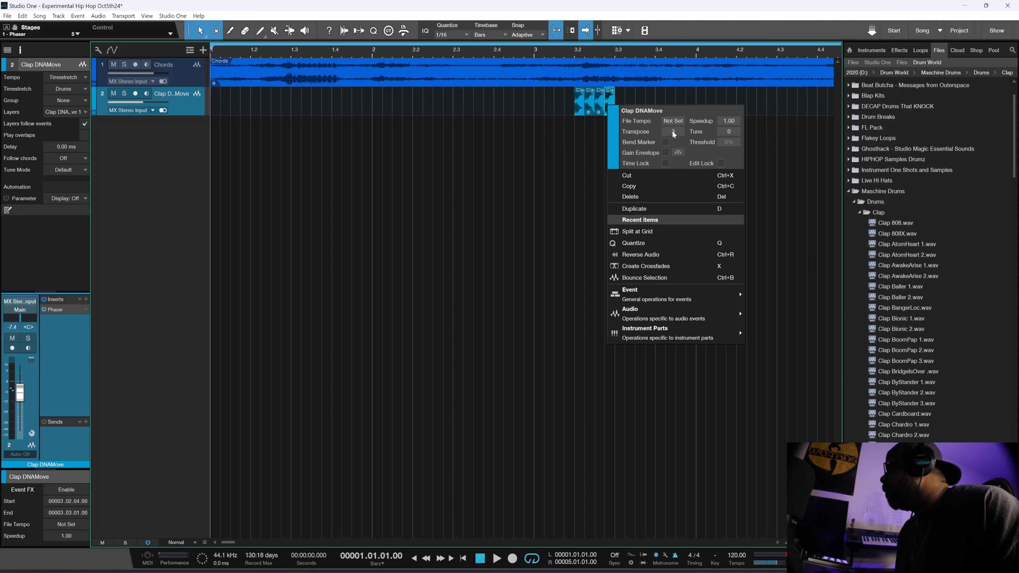
left_click(573, 165)
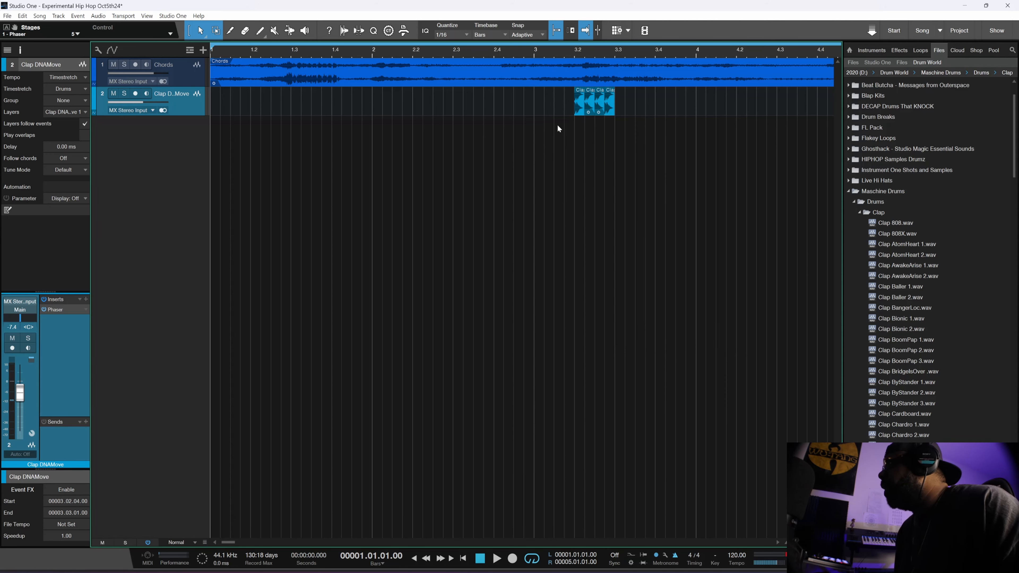
key("space")
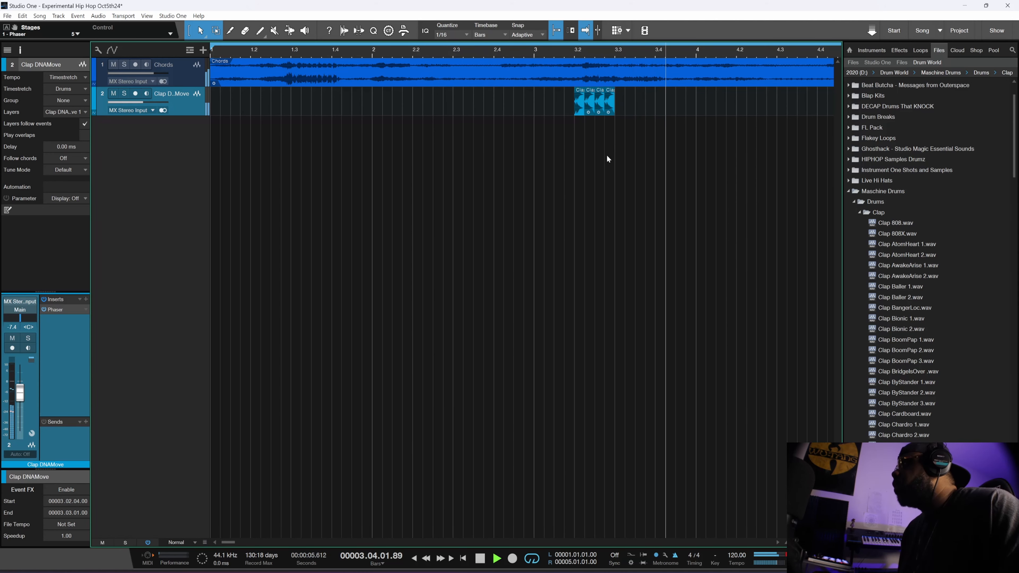
key("space")
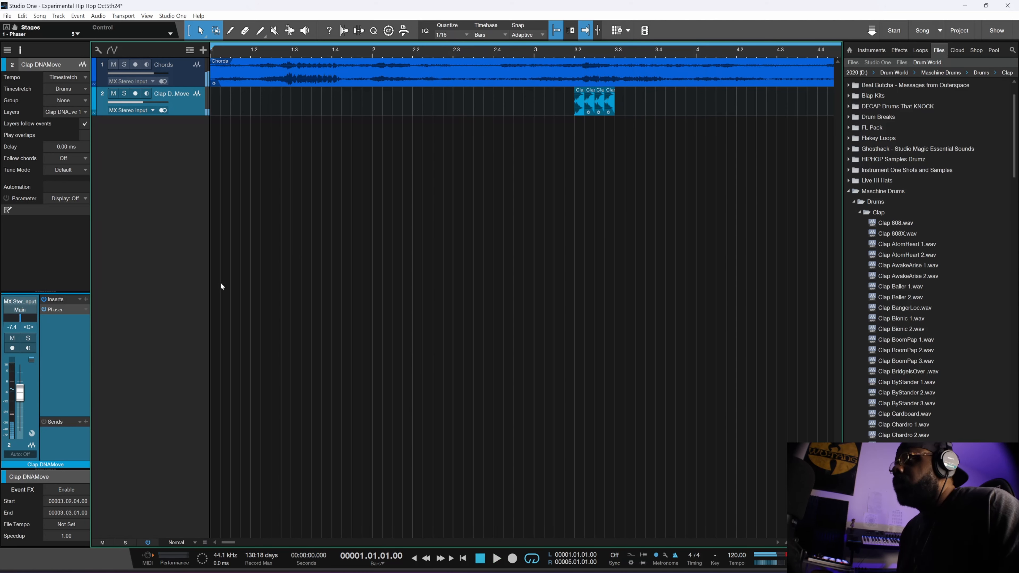
- Insert the MConvolutionEZ reverb after the phaser on the clap track and play the roll through it
left_click(86, 300)
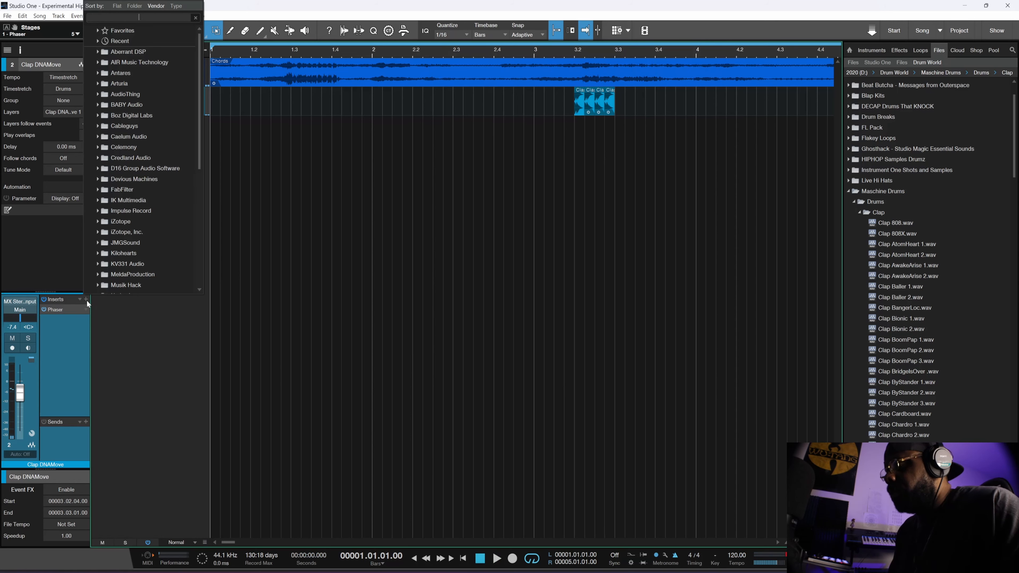
type("rev")
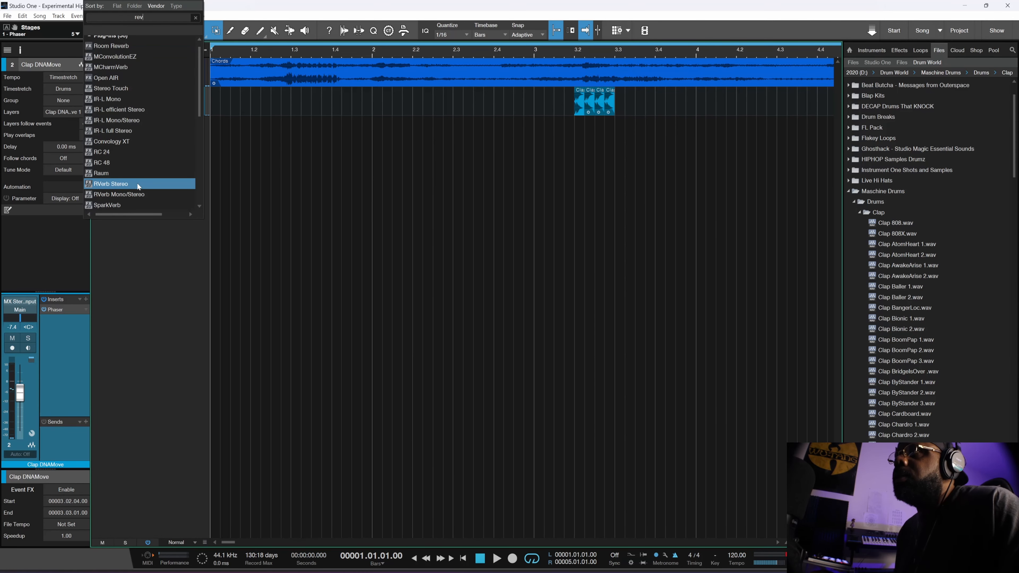
left_click(123, 57)
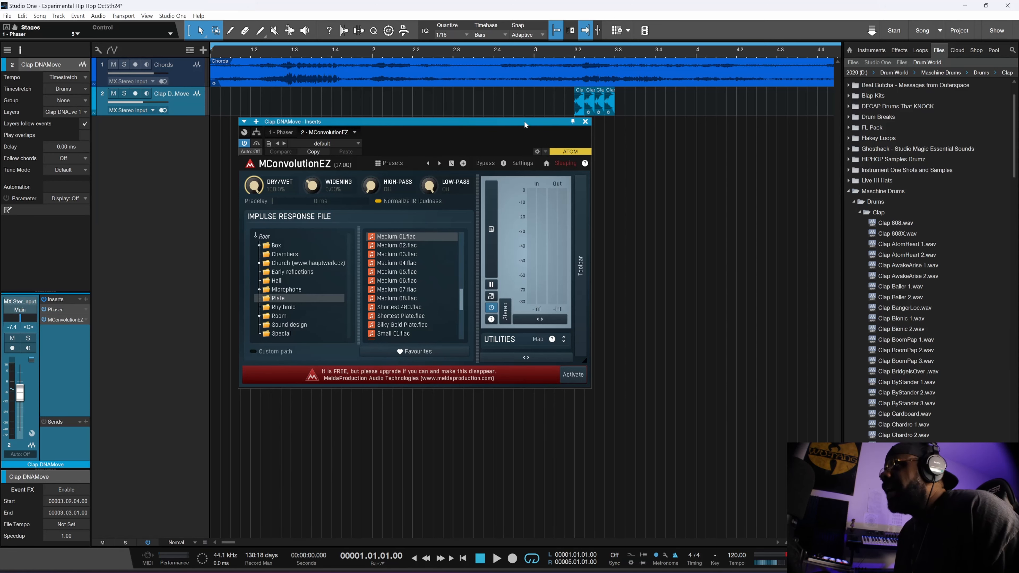
left_click_drag(524, 121, 470, 91)
key("space")
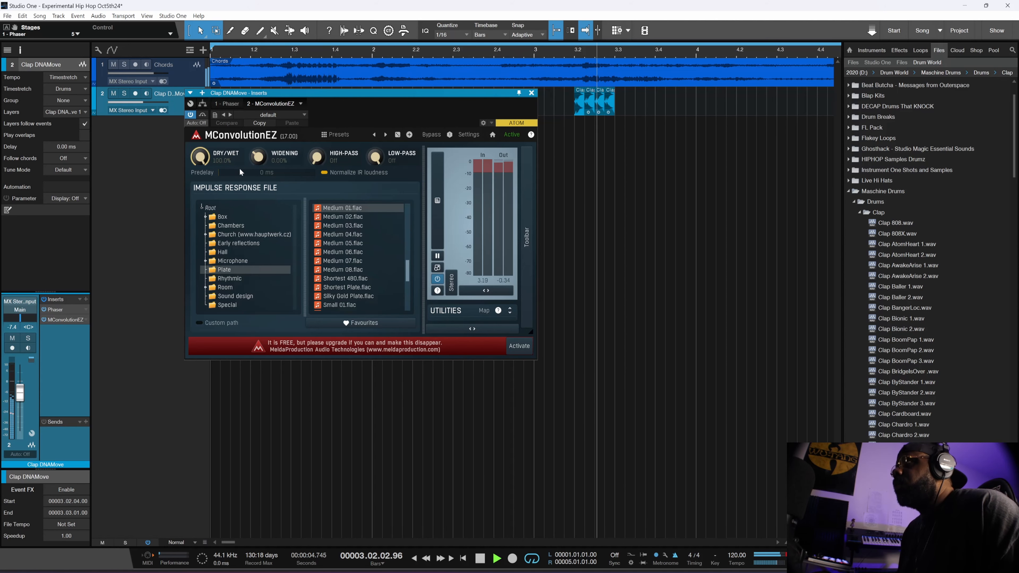
- Set the clap reverb's dry/wet to 50.3% and lower the clap track's volume to -12.5 dB
left_click_drag(200, 157, 199, 197)
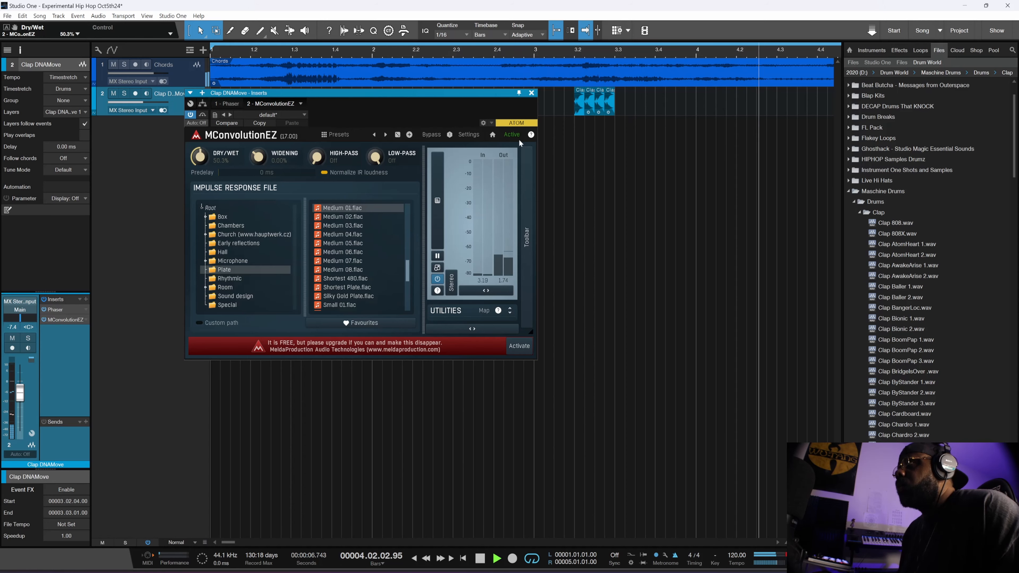
left_click(532, 93)
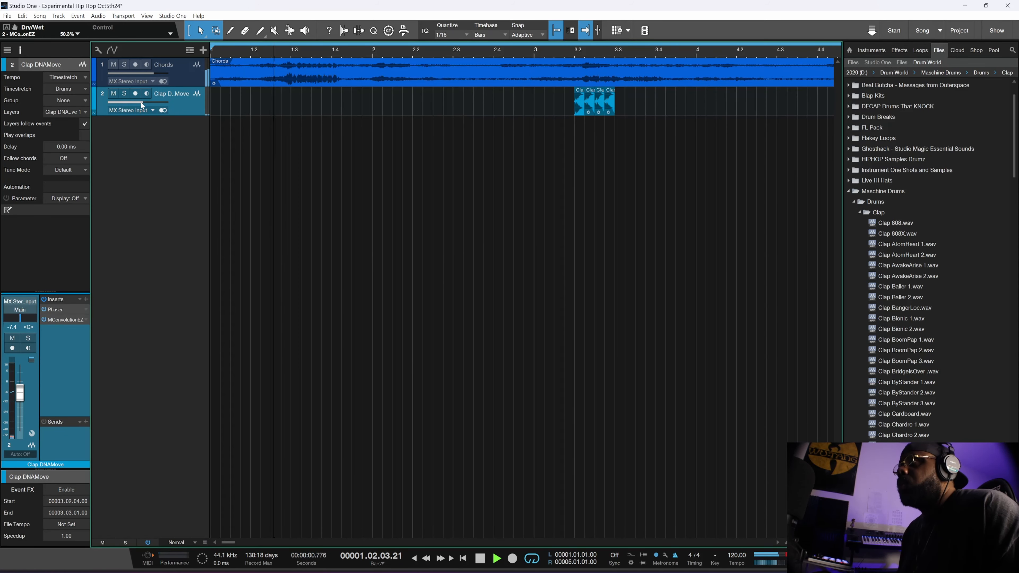
left_click_drag(139, 101, 136, 102)
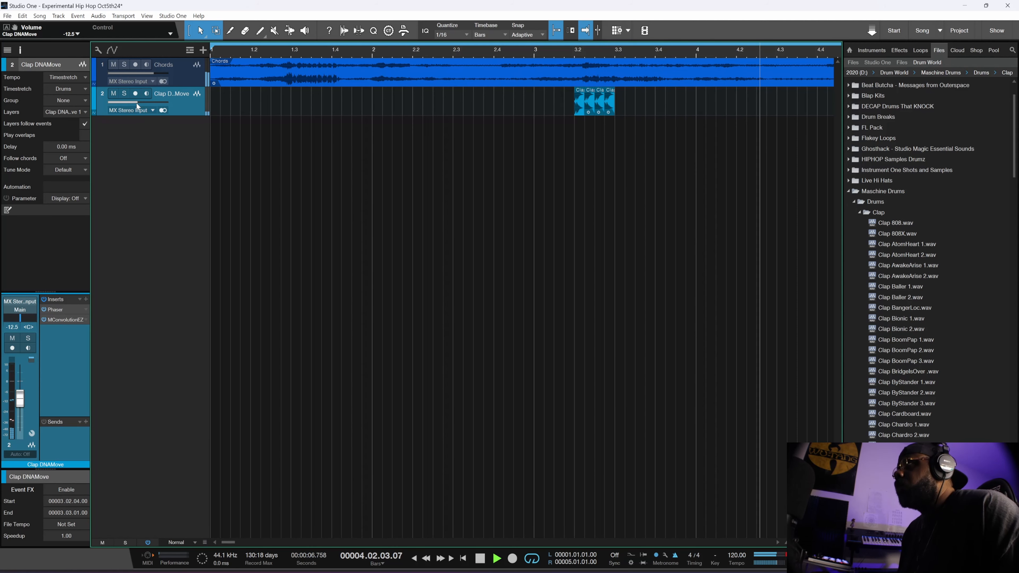
key("space")
- Collapse the Clap sample folder and play the chords from the start to judge where a new sound fits
scroll(348, 194, "down", 5)
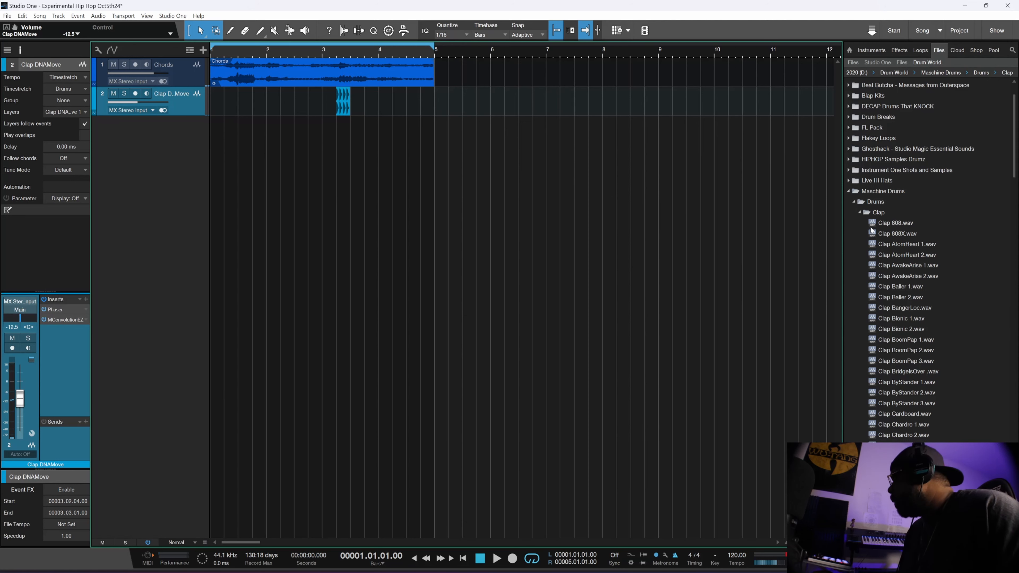
left_click(860, 213)
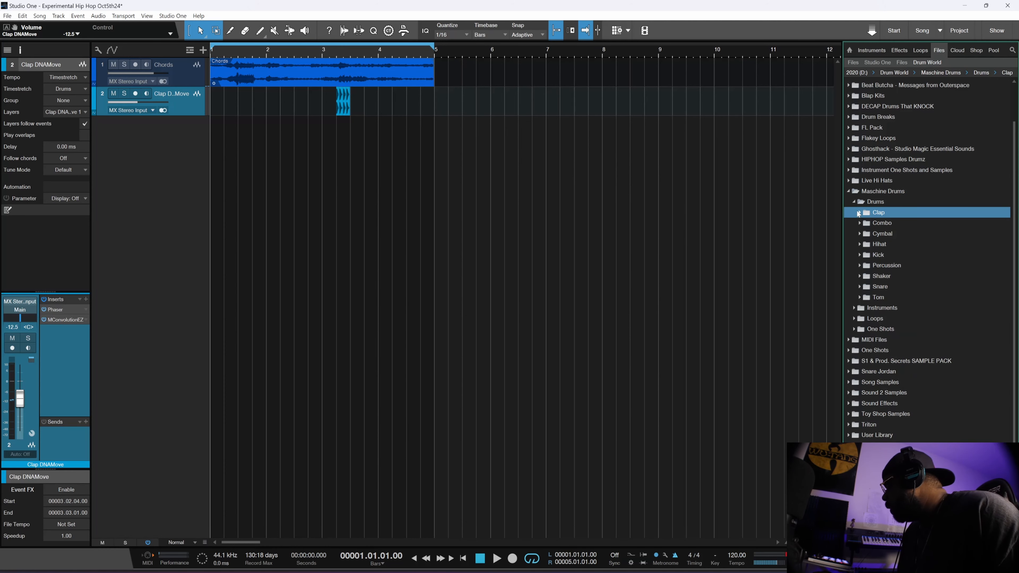
key("space")
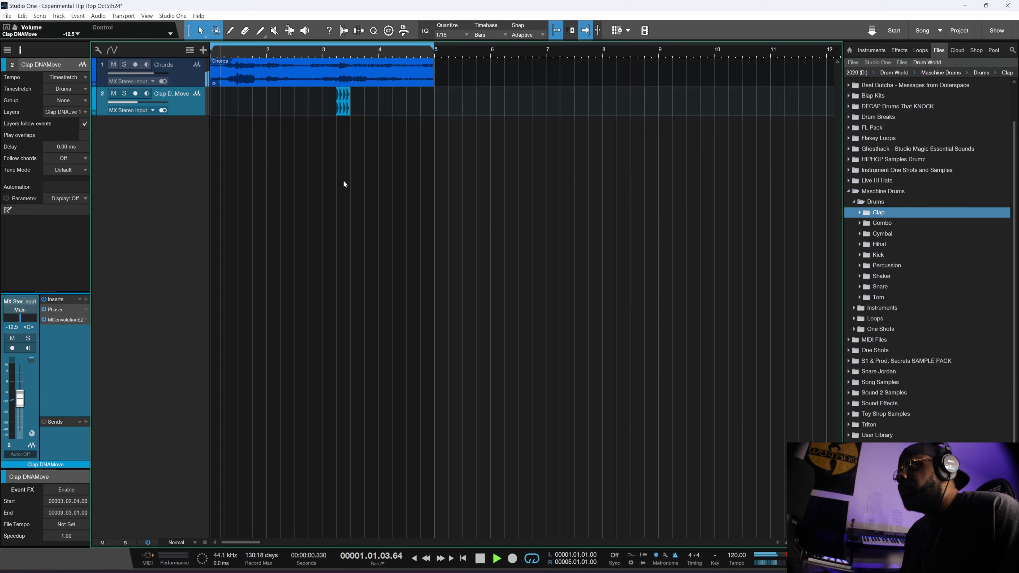
key("space")
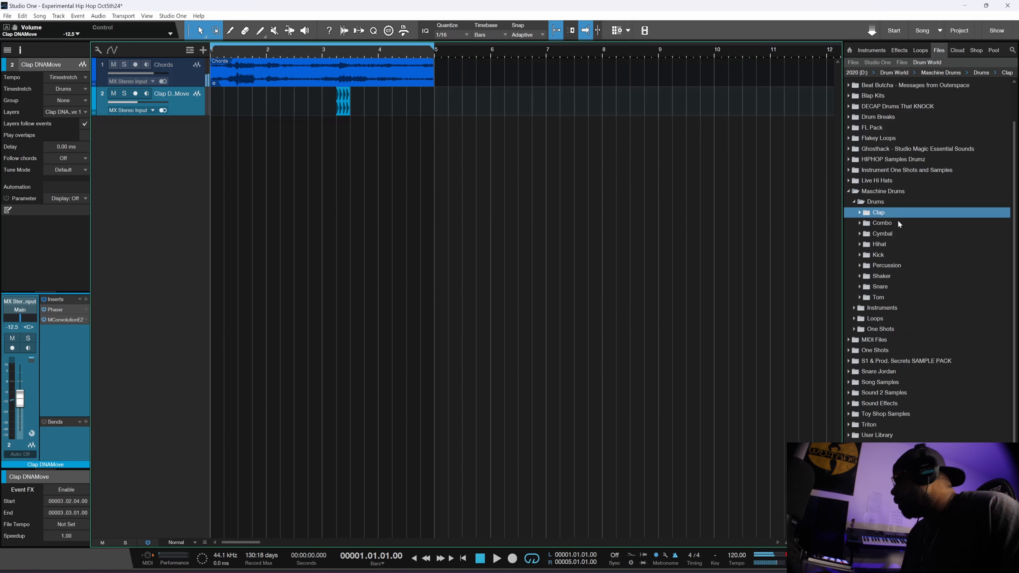
- Audition cymbals in the Maschine Drums Cymbal folder and place China MandoBeat A.wav on a new track at beat 1.4
left_click(860, 235)
left_click(890, 279)
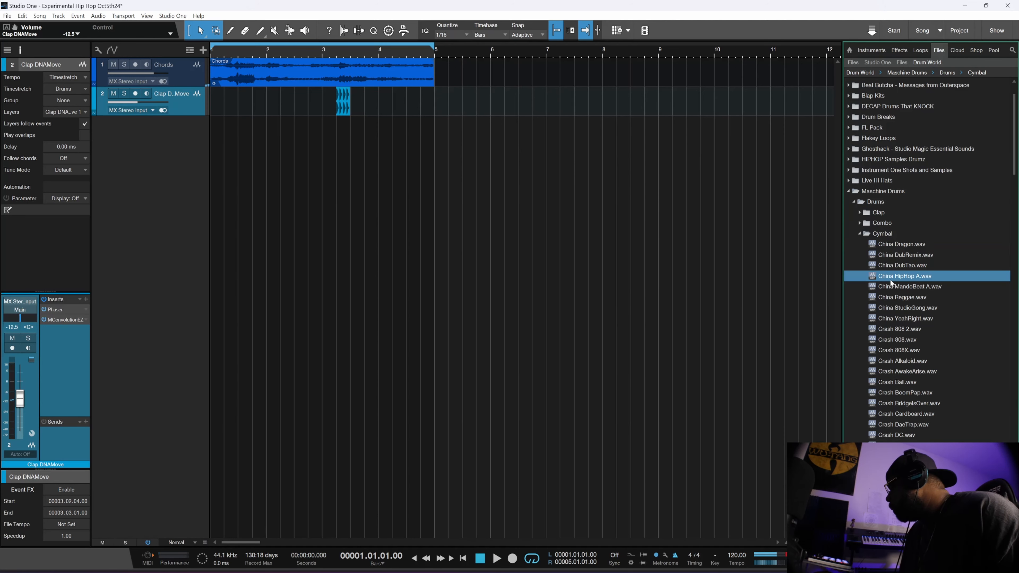
key("Down")
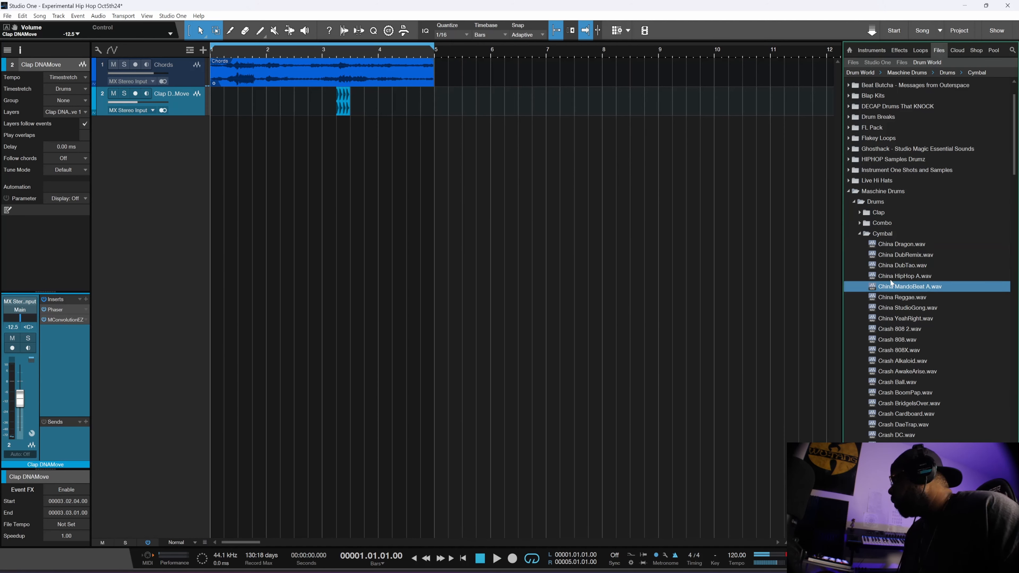
left_click_drag(875, 291, 271, 186)
- Trim the end of the China cymbal to 2.1.4 and play it with the chords
key("space")
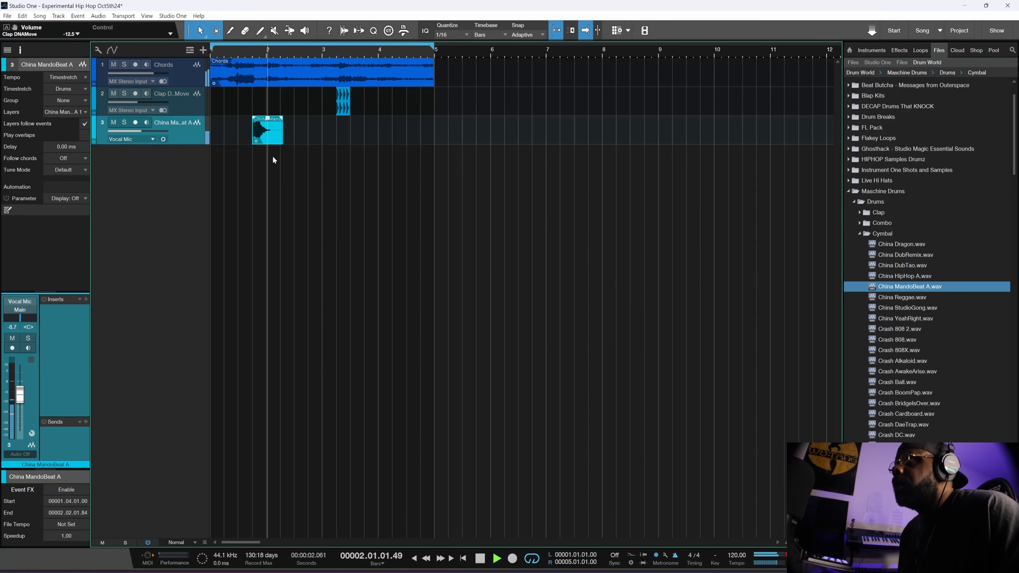
key("space")
left_click_drag(284, 133, 276, 136)
key("space")
key("e")
key("e")
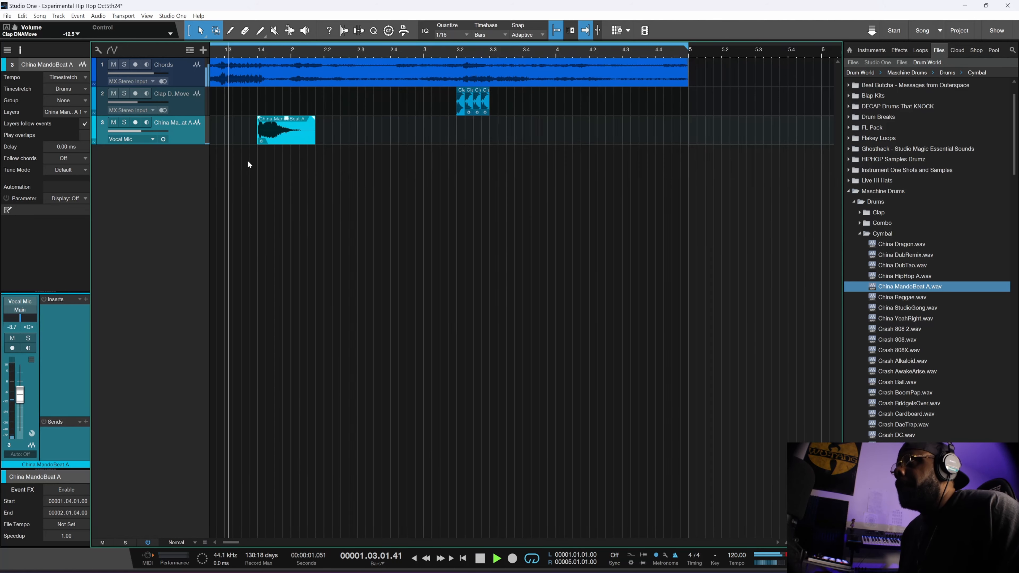
- Lower the cymbal track's volume to -10.8 dB and the Chords track's to -5.0 dB, checking the balance in playback
left_click_drag(142, 131, 138, 130)
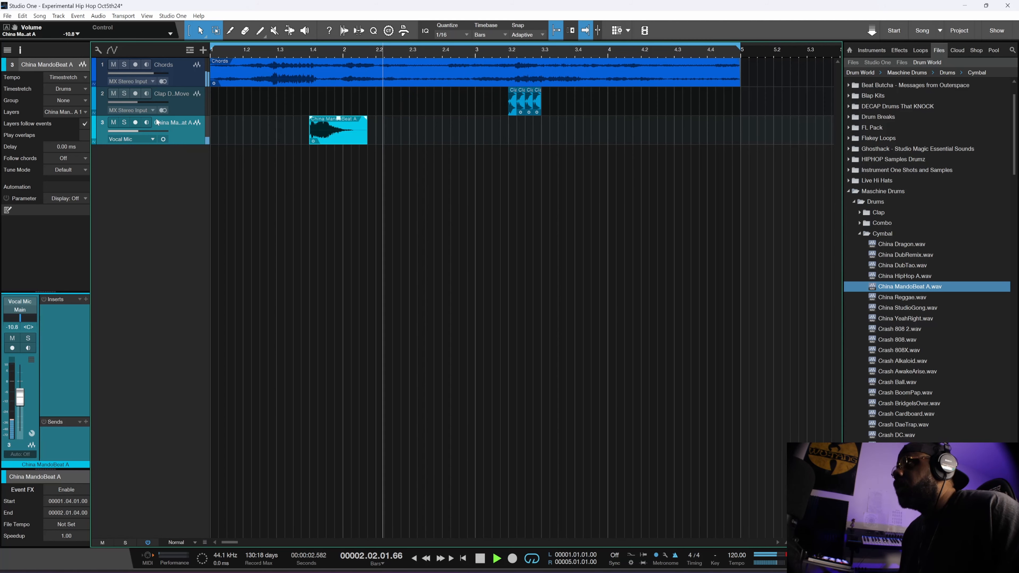
key("space")
left_click_drag(153, 71, 147, 74)
key("space")
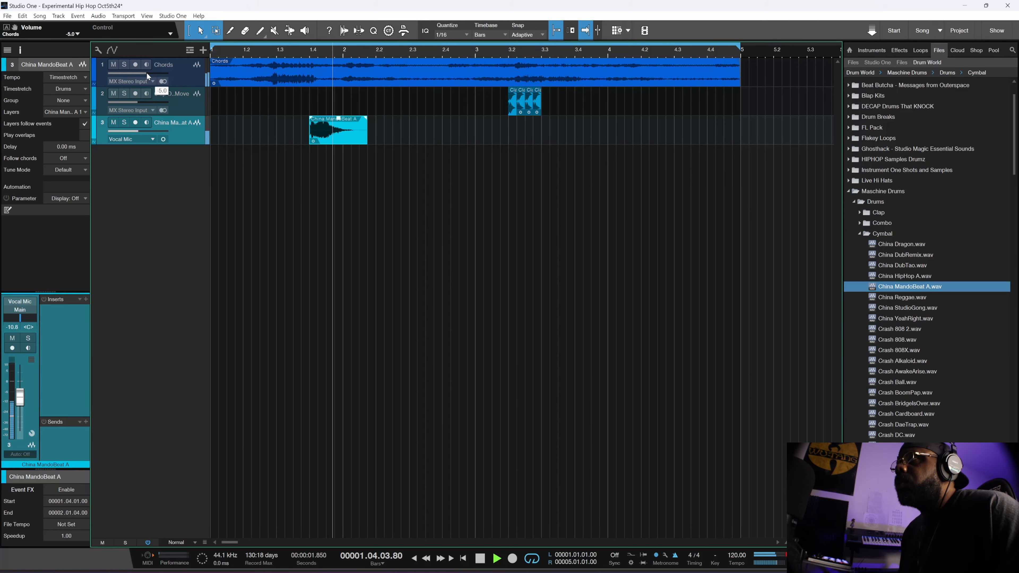
key("space")
key("space")
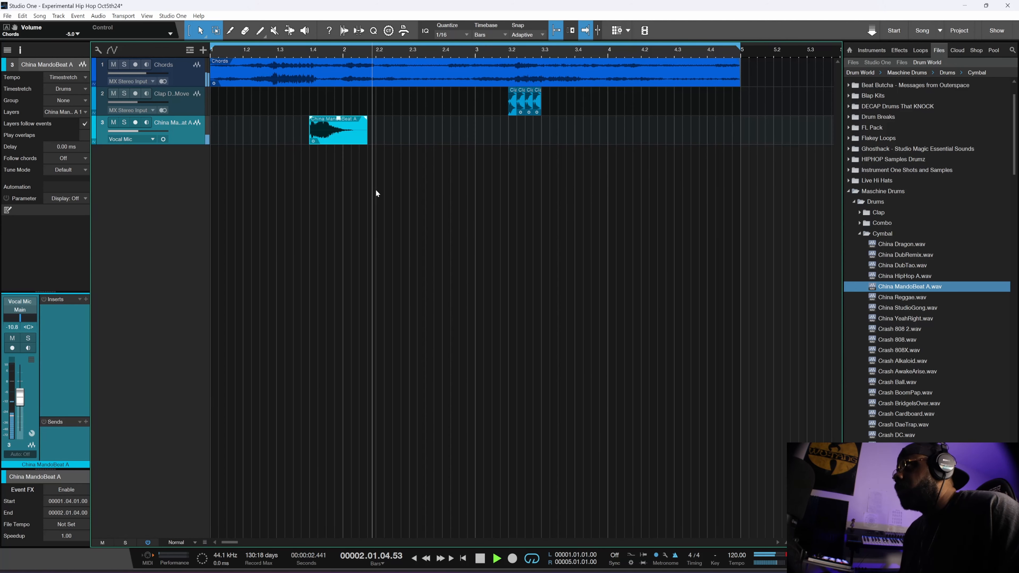
key("space")
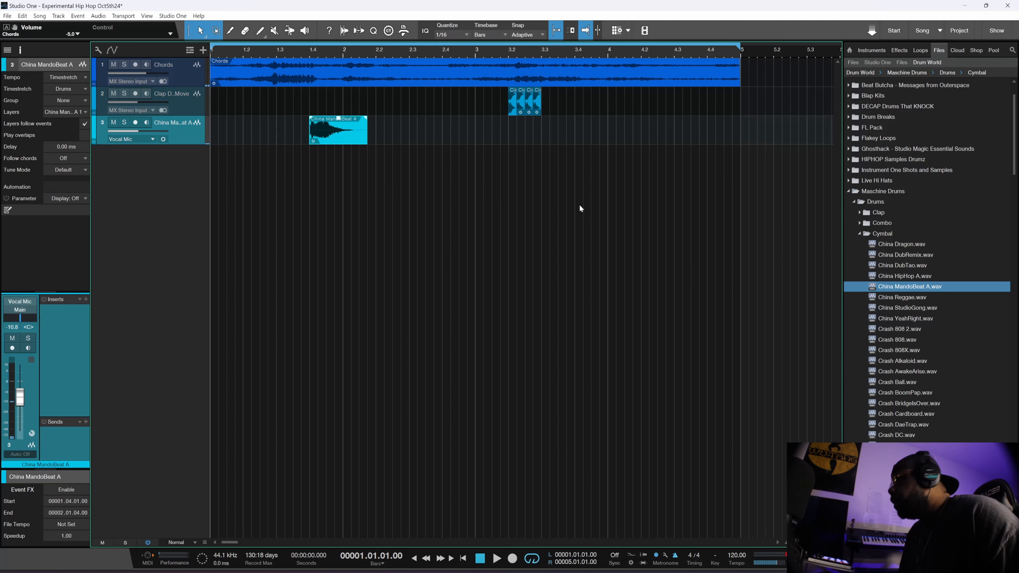
- Duplicate the China cymbal directly after the original, reverse the copy and play back the pair
key("space")
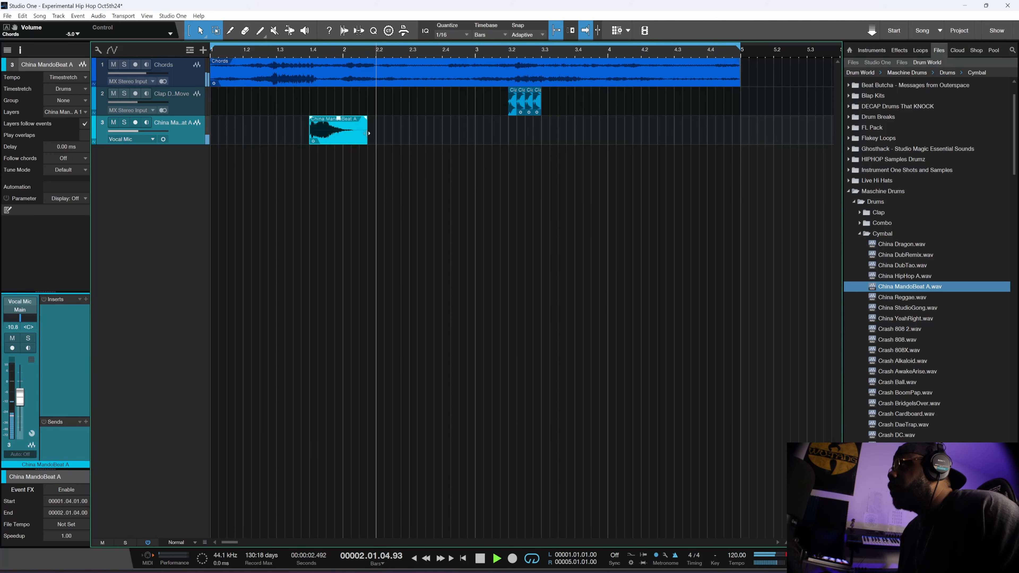
key("space")
left_click_drag(359, 137, 407, 140)
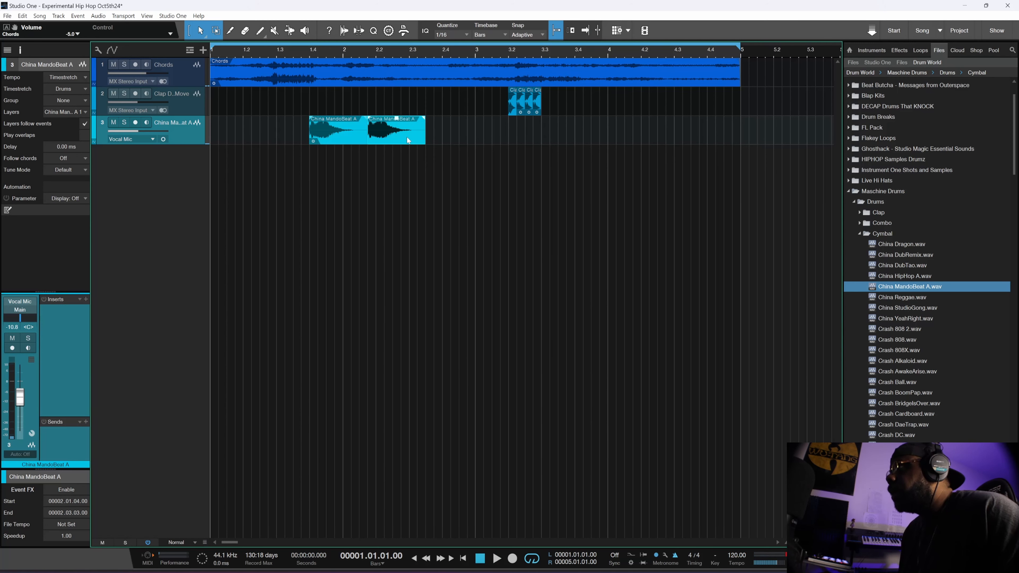
key("r")
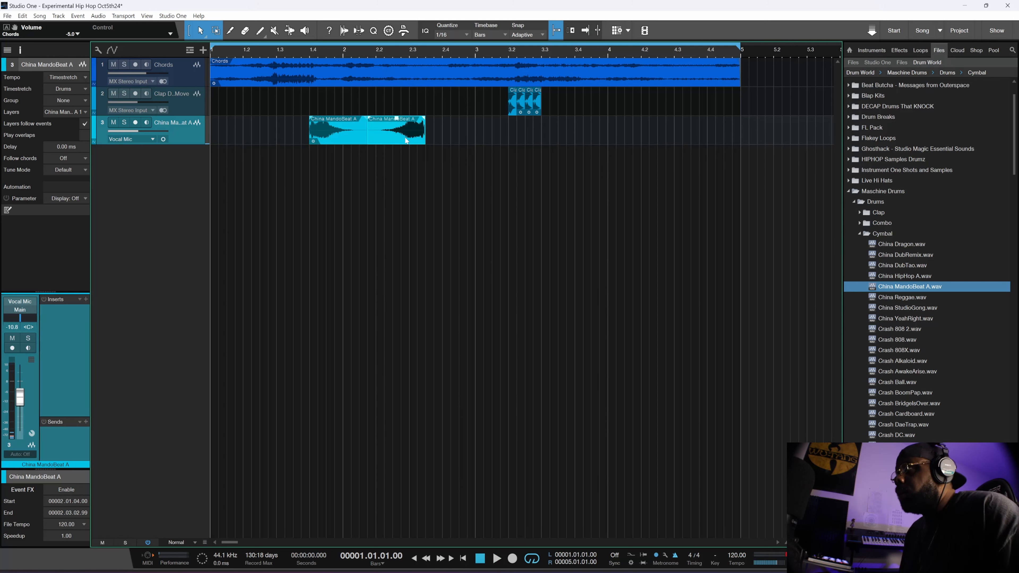
key("space")
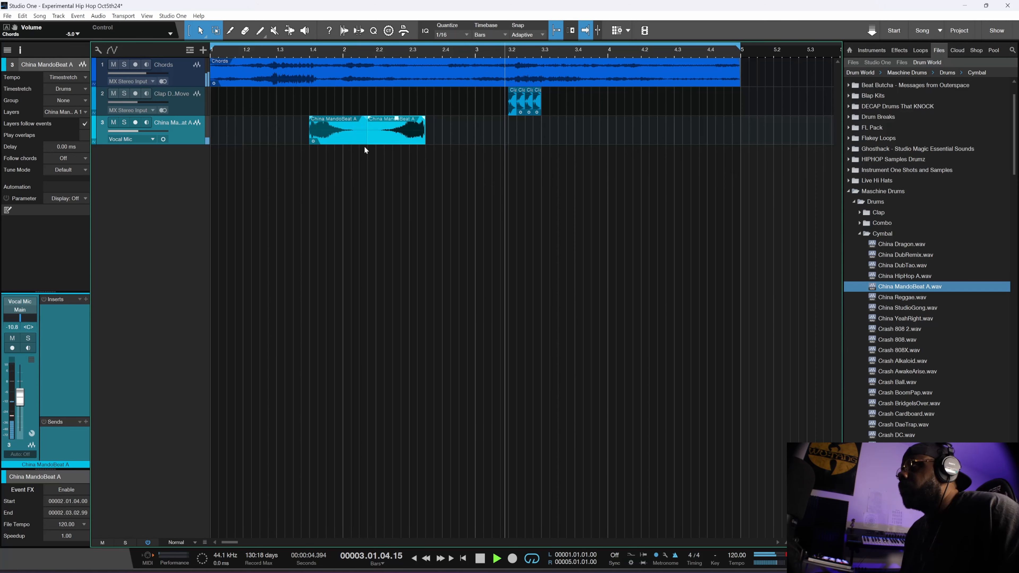
key("space")
- Trim the beginning of the reversed cymbal, keep it starting at 2.1.4 directly after the original, and play it back
key("e")
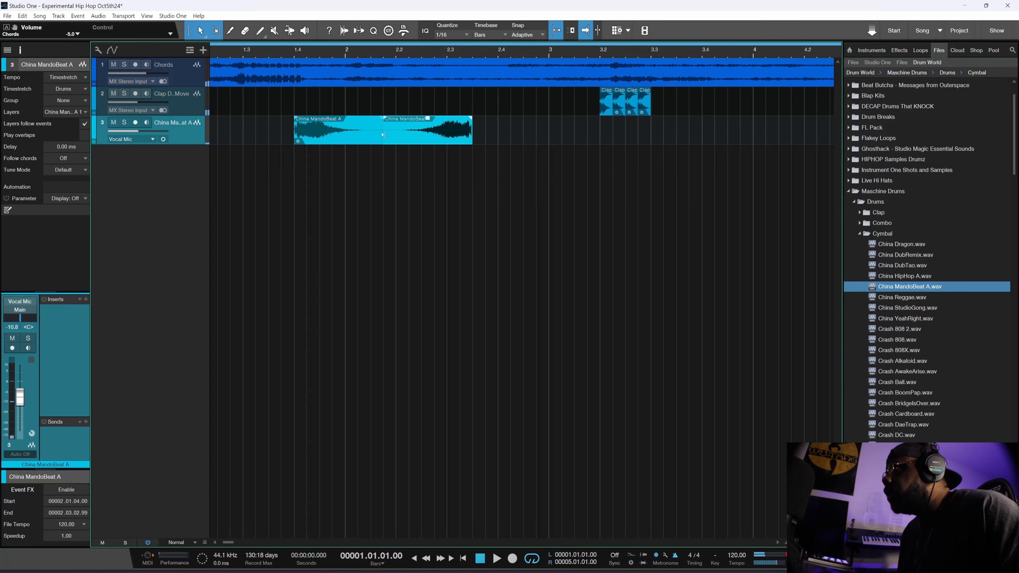
left_click_drag(384, 135, 413, 141)
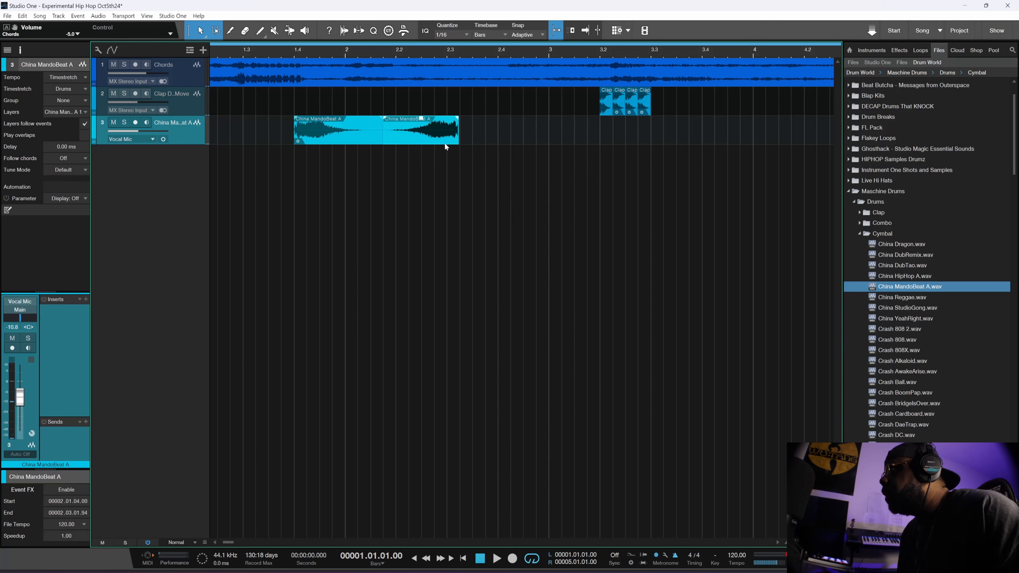
key("space")
left_click(586, 31)
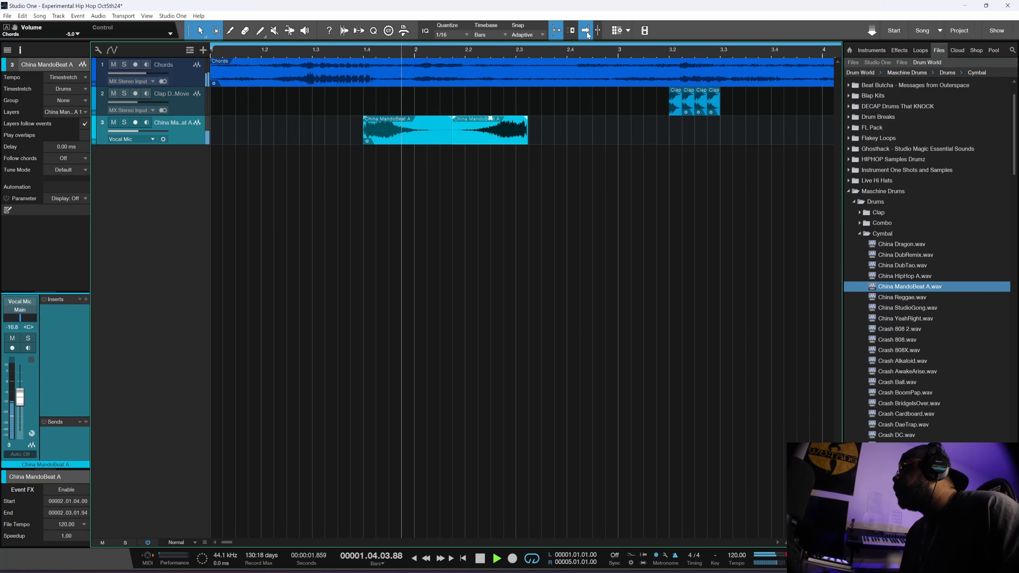
left_click(586, 31)
key("space")
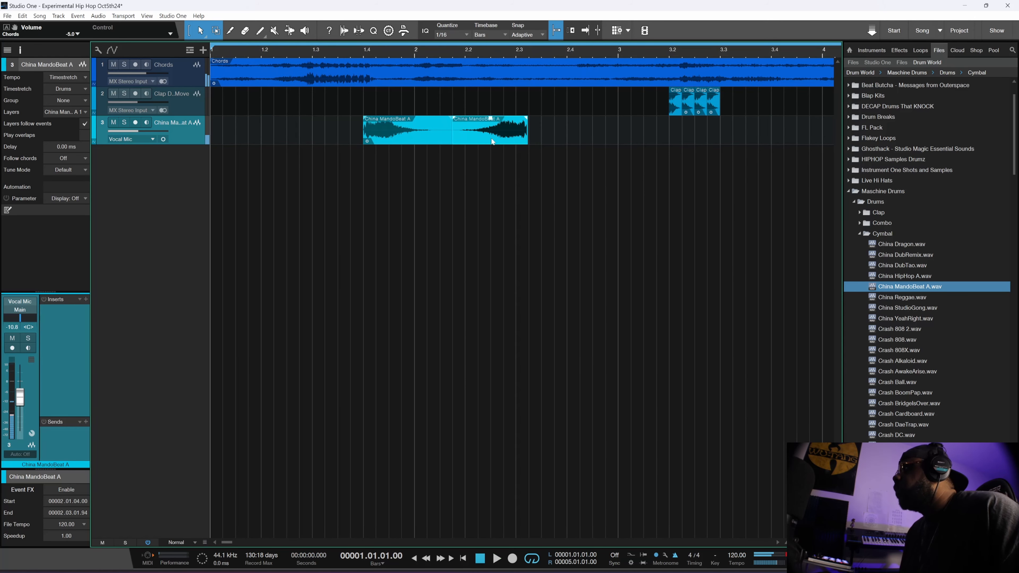
- Move the reversed cymbal to 2.1.3 so it overlaps the original, crossfade the two and play the result
left_click_drag(492, 141, 480, 142)
key("space")
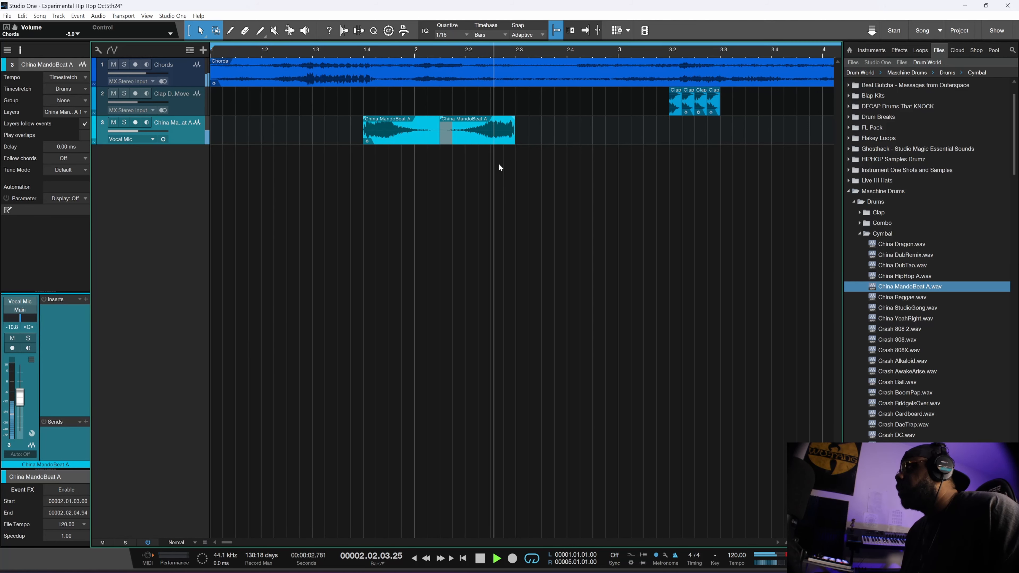
key("space")
left_click(380, 125)
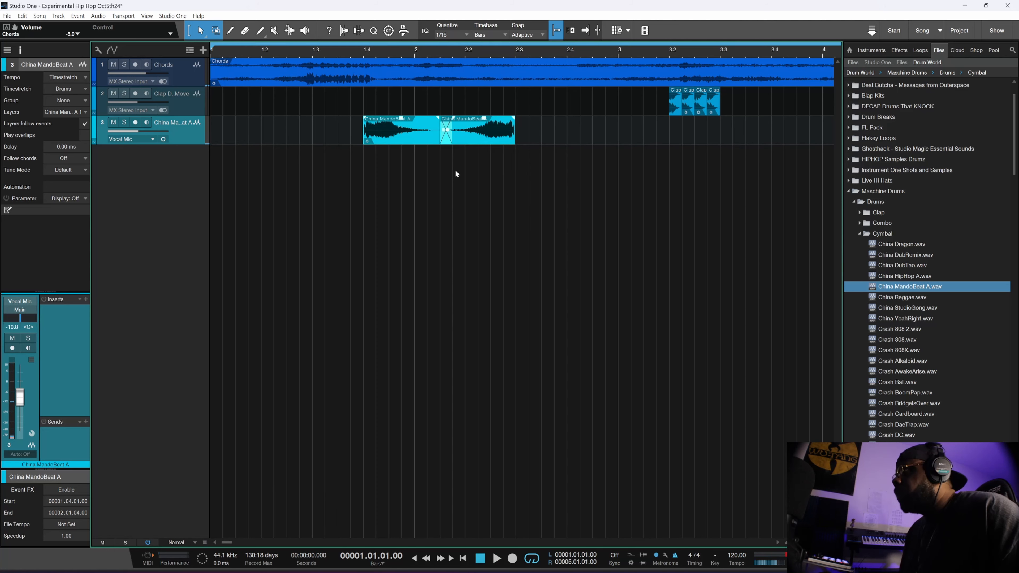
key("x")
key("space")
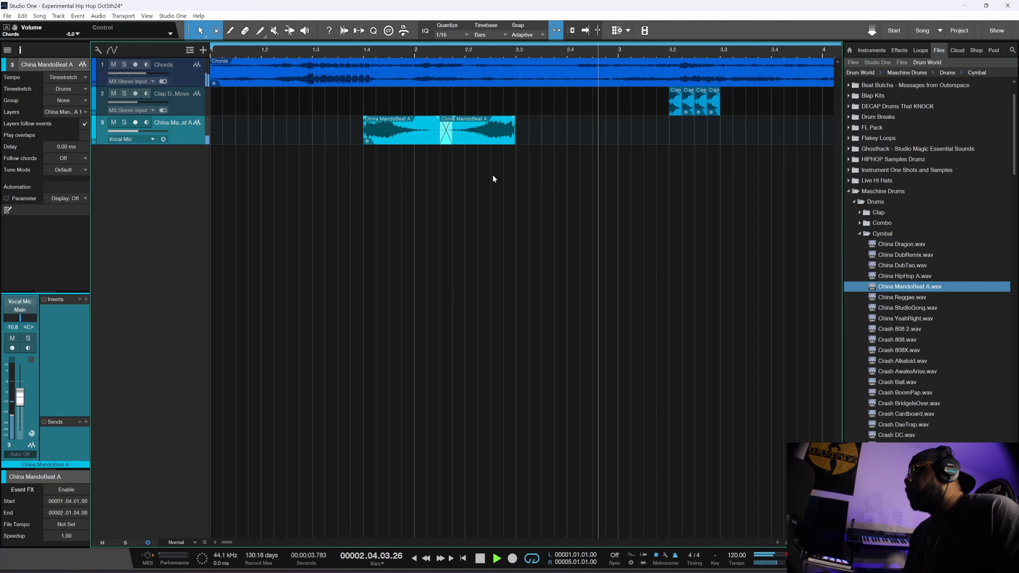
key("space")
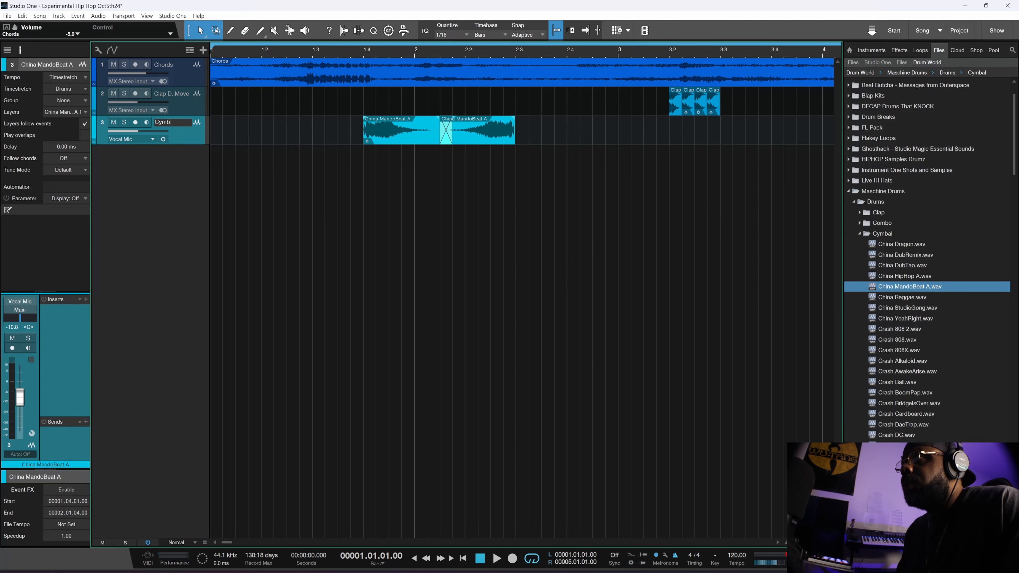
- Rename the cymbal track to Cymb and insert the Replika XT delay on it
key("Return")
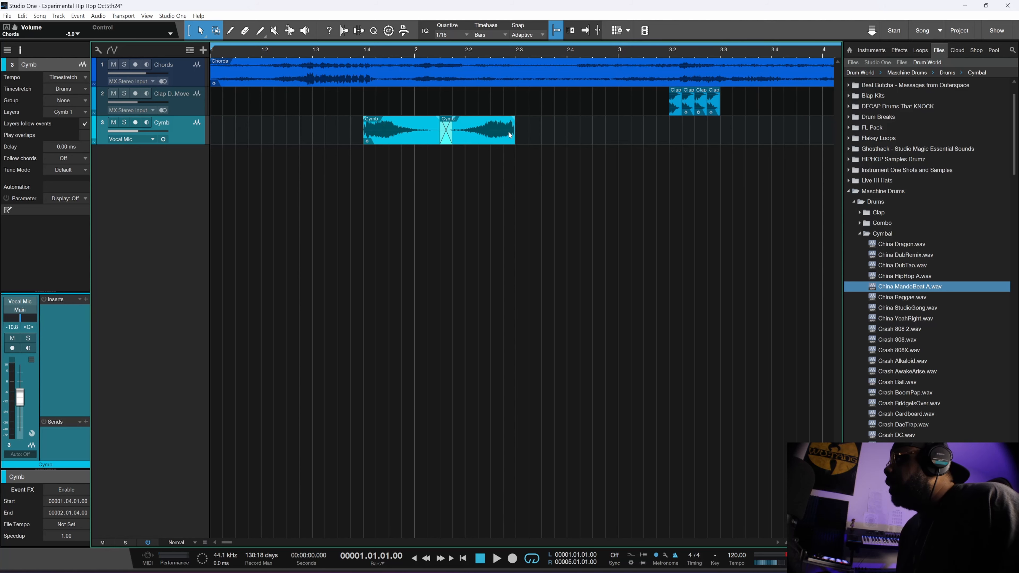
left_click(86, 301)
type("dela")
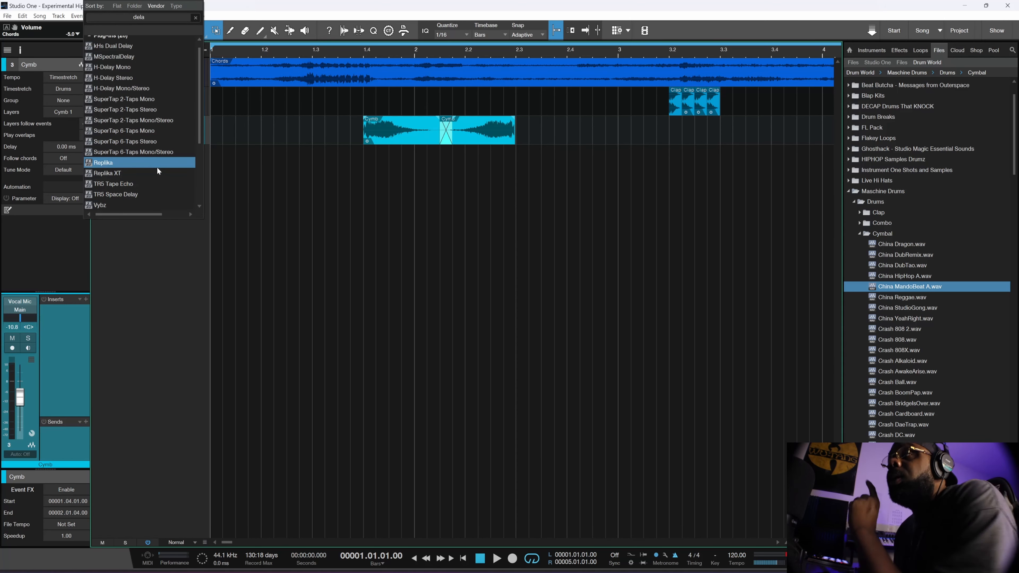
left_click(142, 173)
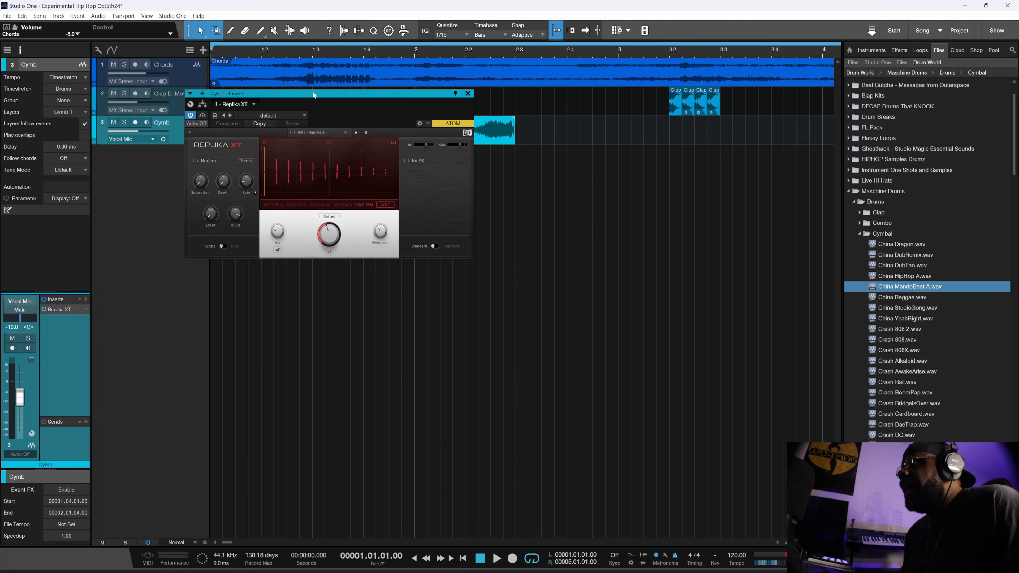
left_click_drag(315, 95, 382, 156)
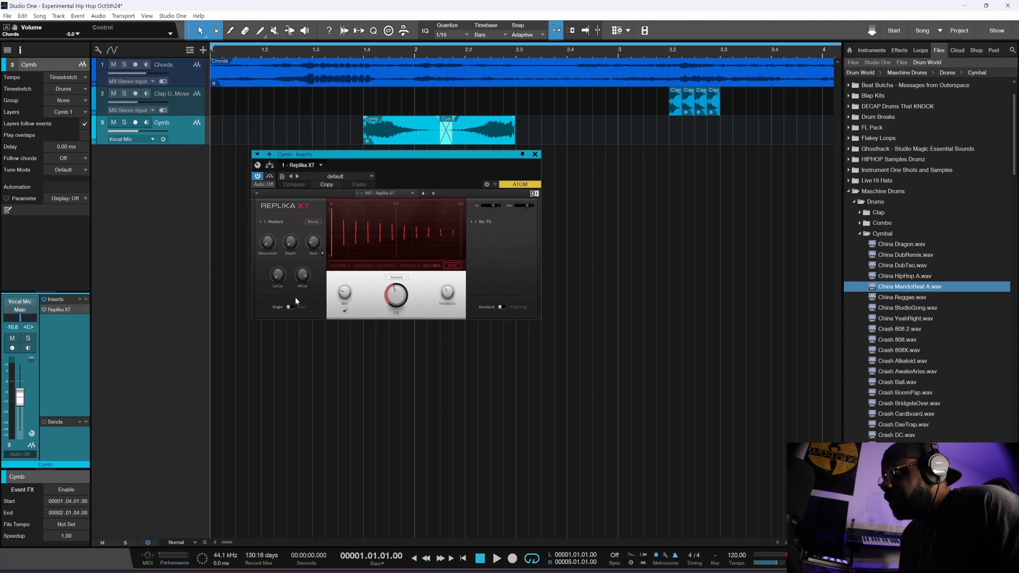
- Switch Replika XT to Dual mode, set the second delay time to triplets and play the cymbals through it
left_click(290, 307)
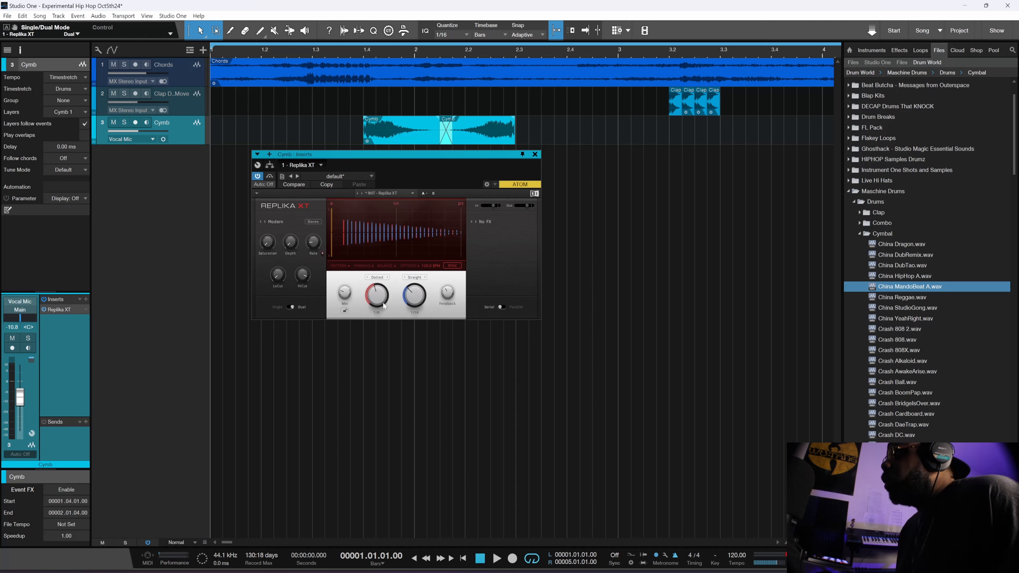
left_click(421, 280)
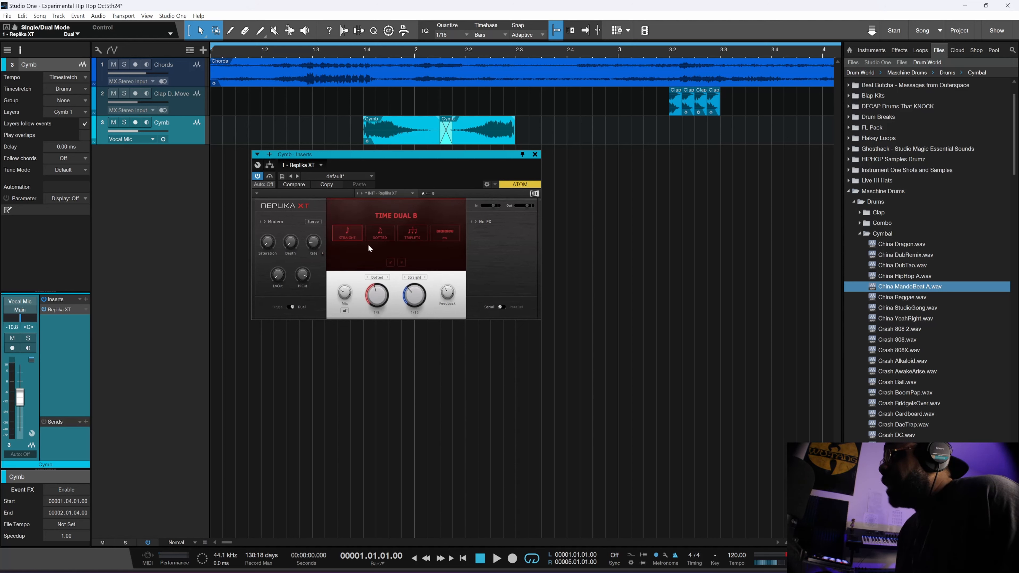
left_click(412, 235)
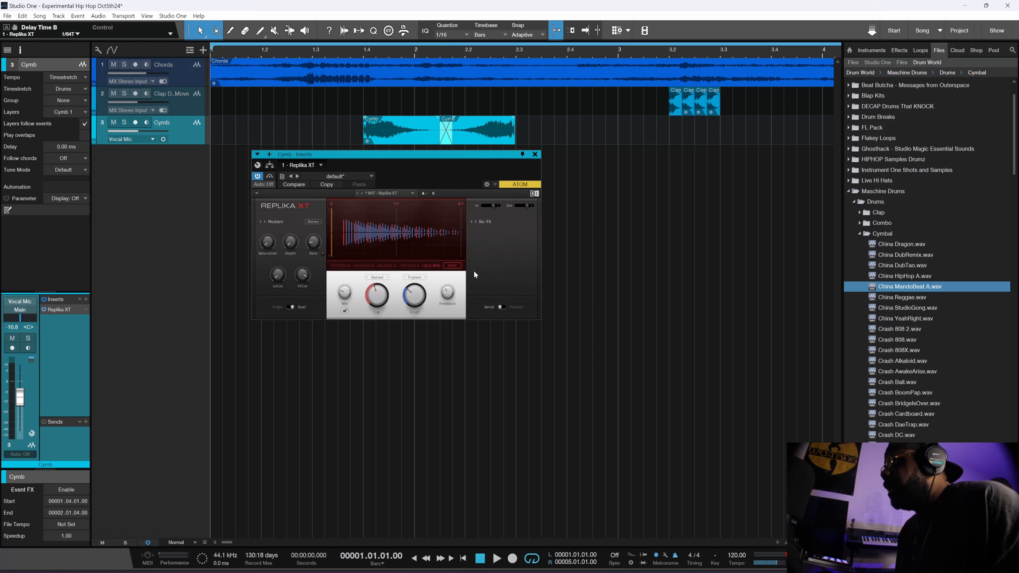
key("space")
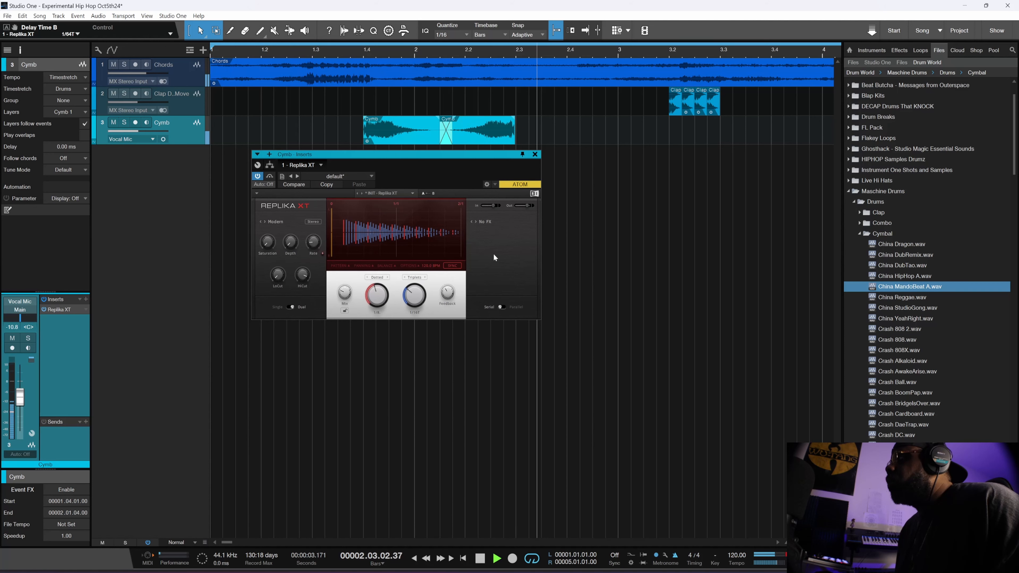
key("space")
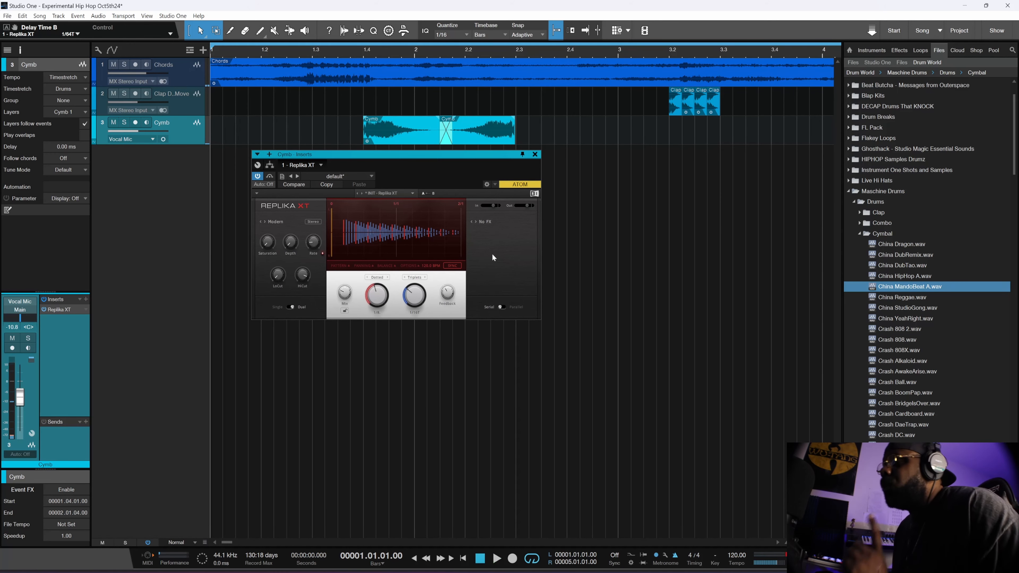
- Replace Replika XT on the Cymb track with the kHs Delay plug-in
left_click(534, 155)
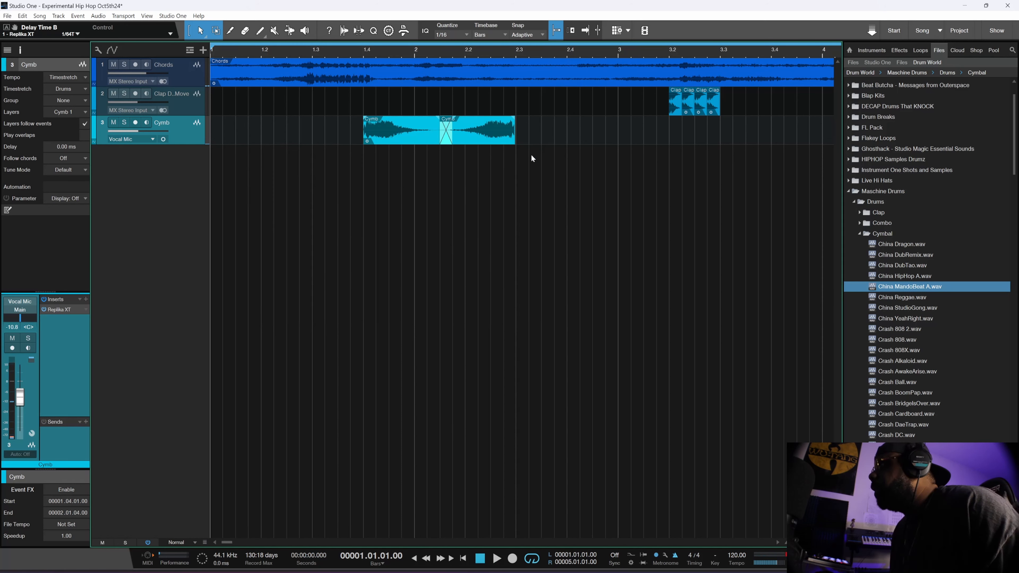
left_click(86, 311)
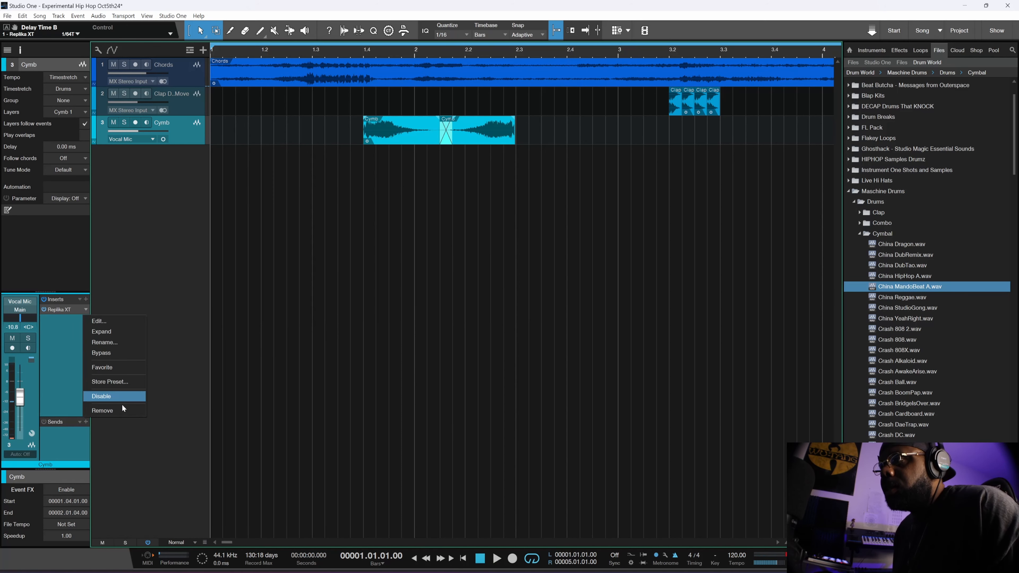
left_click(119, 397)
left_click(86, 299)
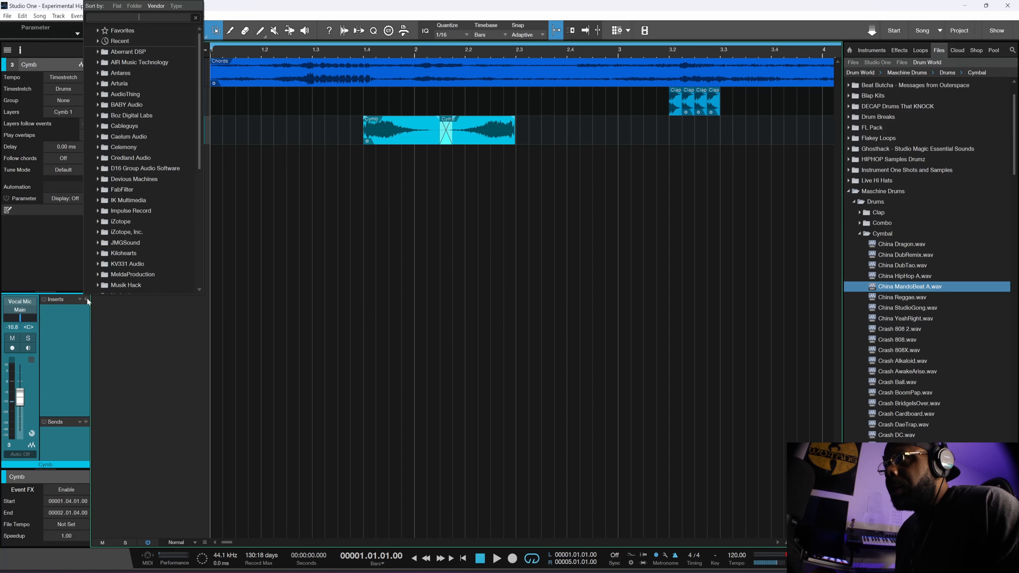
type("khs")
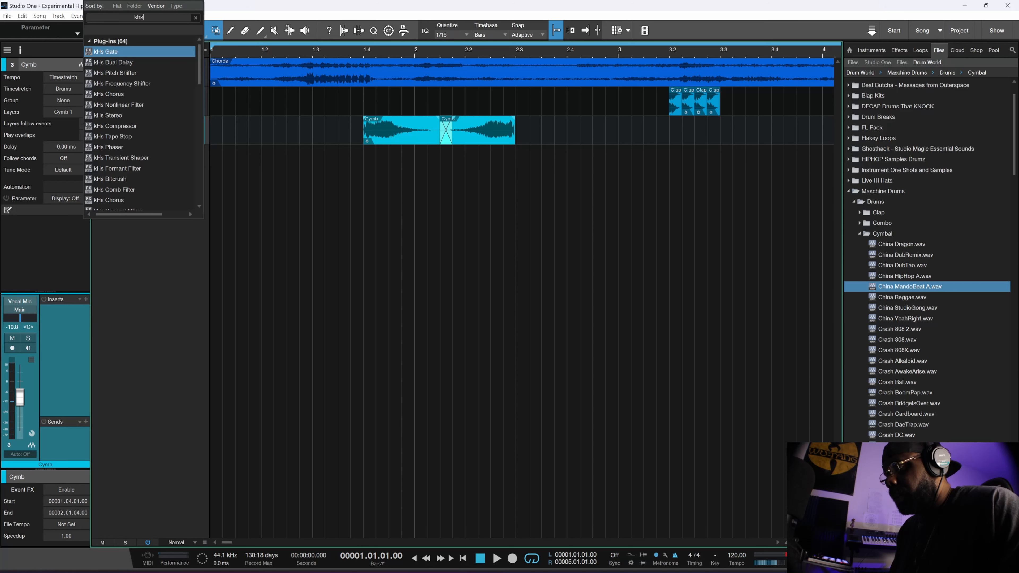
type(" d")
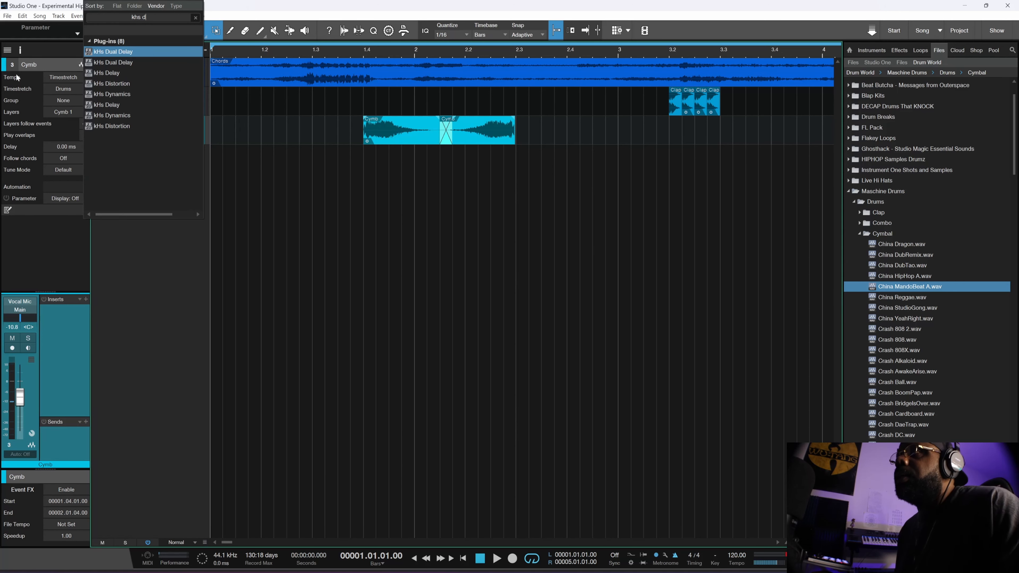
left_click(105, 74)
mouse_move(326, 160)
left_mouse_down()
mouse_move(317, 142)
mouse_move(321, 159)
left_mouse_up()
- Automate the kHs Delay's Bypass so the delay is active only from 2.2.3 to the start of bar 3
left_click(267, 178)
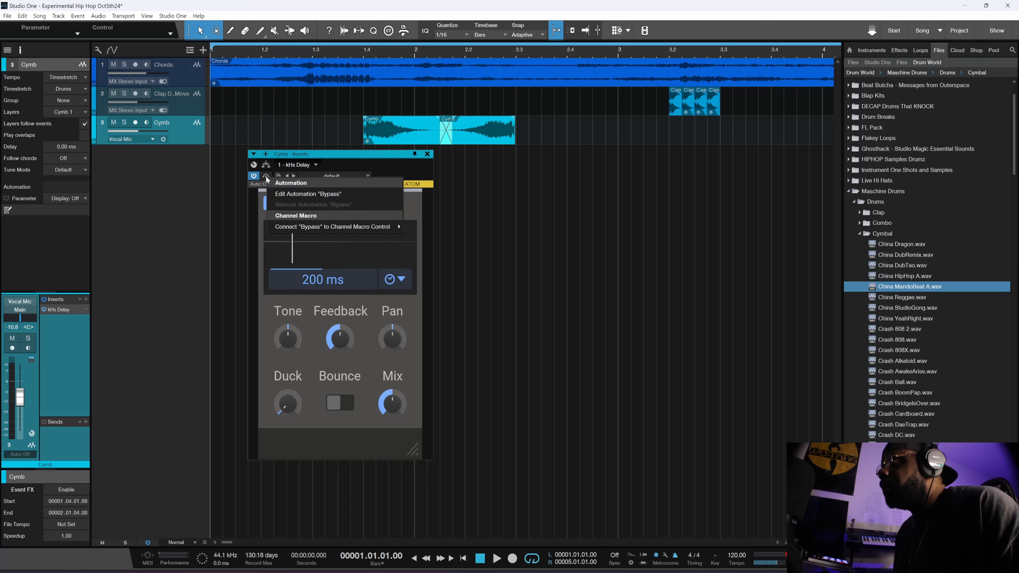
left_click(309, 197)
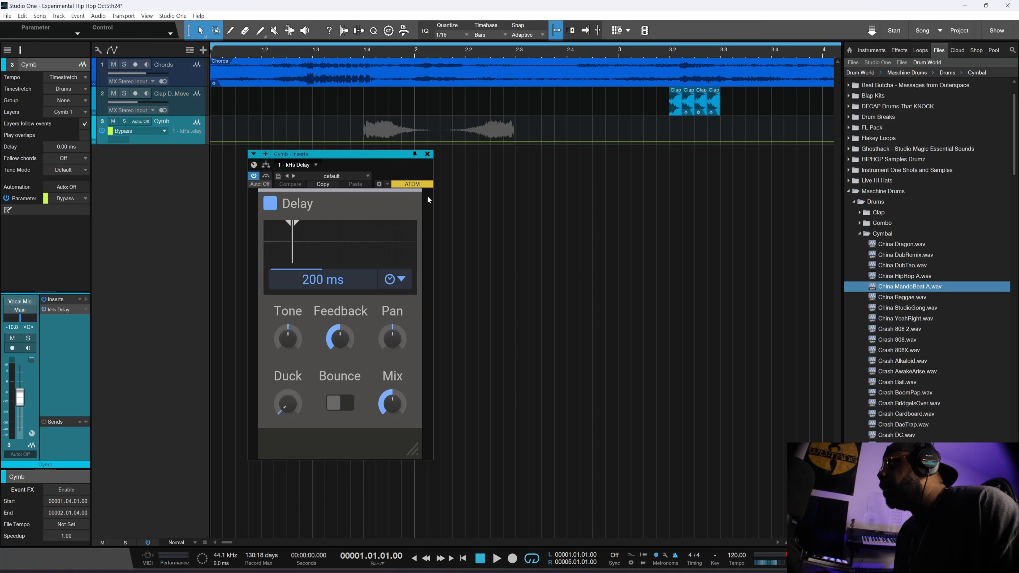
left_click(490, 142)
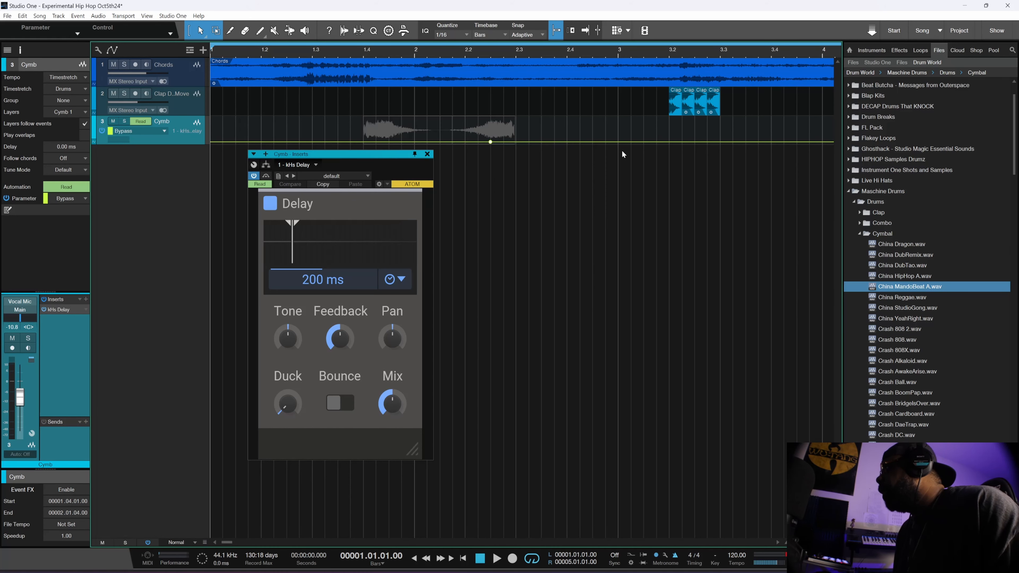
left_click(618, 142)
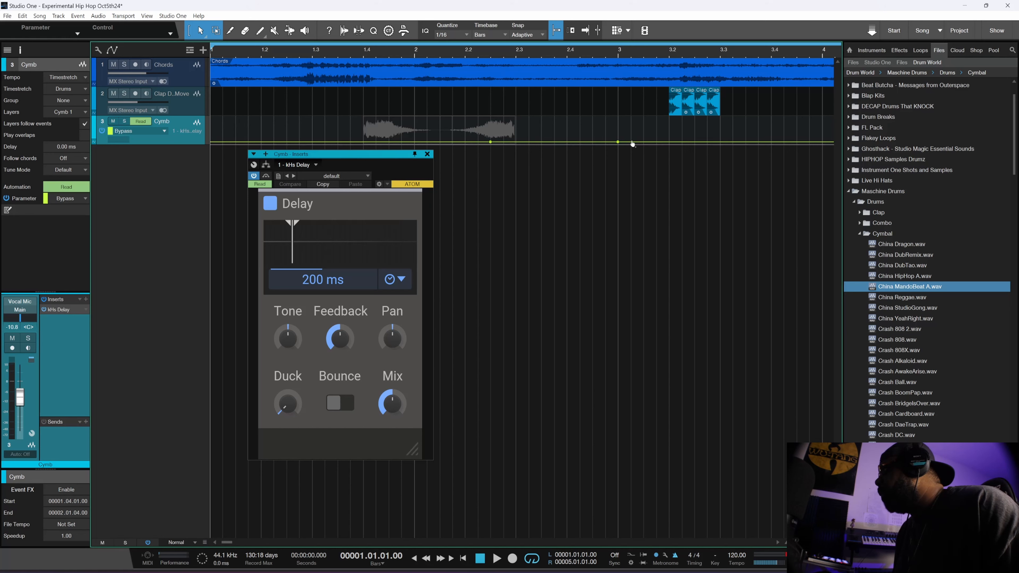
left_click(631, 142)
left_click_drag(632, 143, 619, 117)
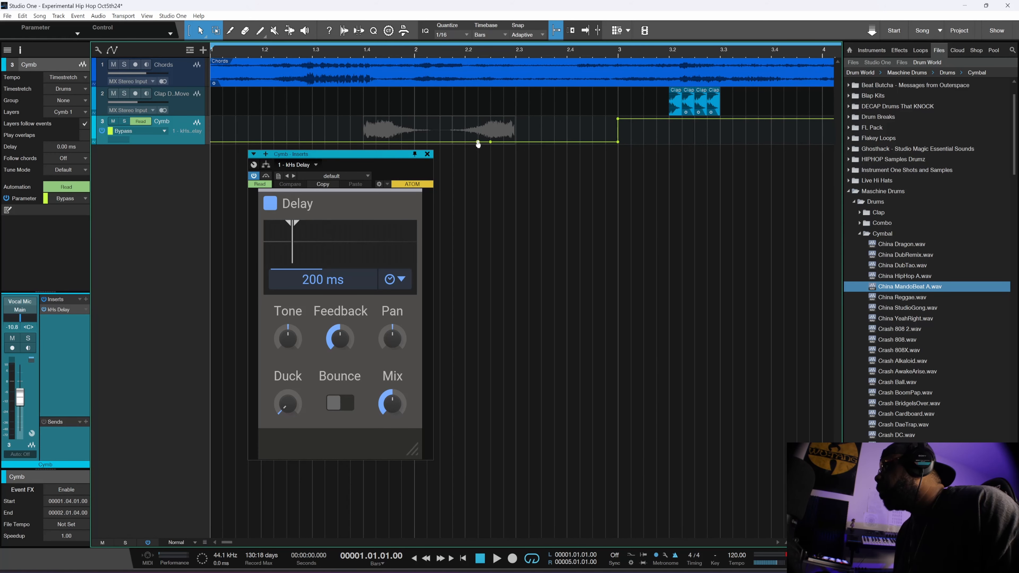
left_click_drag(490, 141, 488, 117)
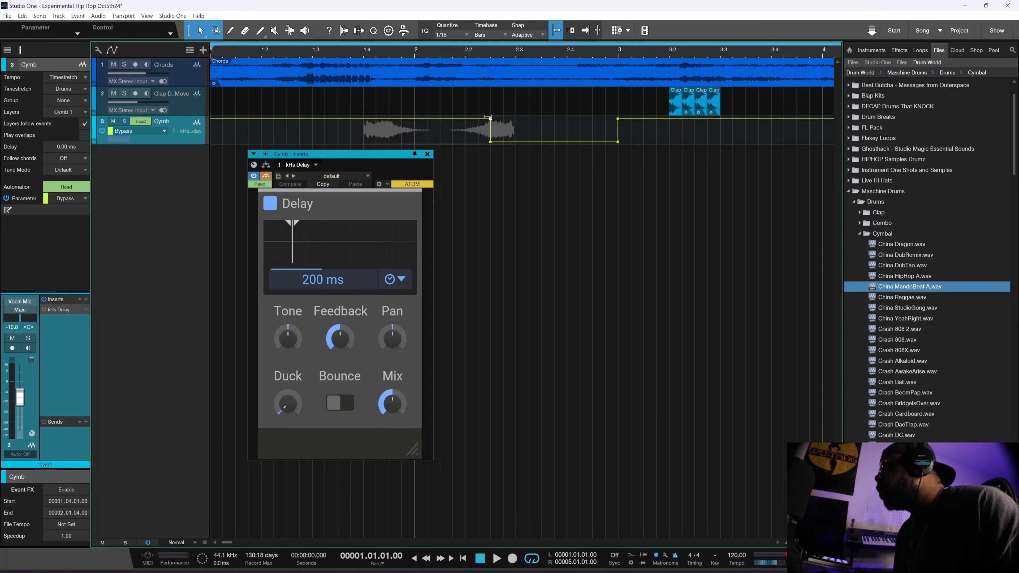
- Sync the kHs Delay to tempo with a 1/8 delay time and play the cymbals through it
left_click(391, 279)
left_click(391, 301)
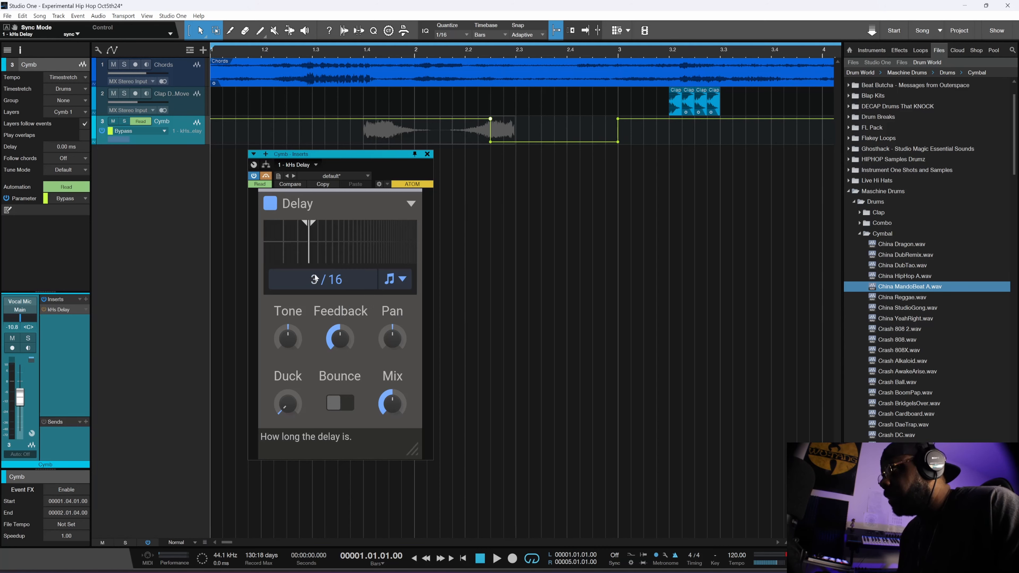
left_click_drag(336, 280, 336, 268)
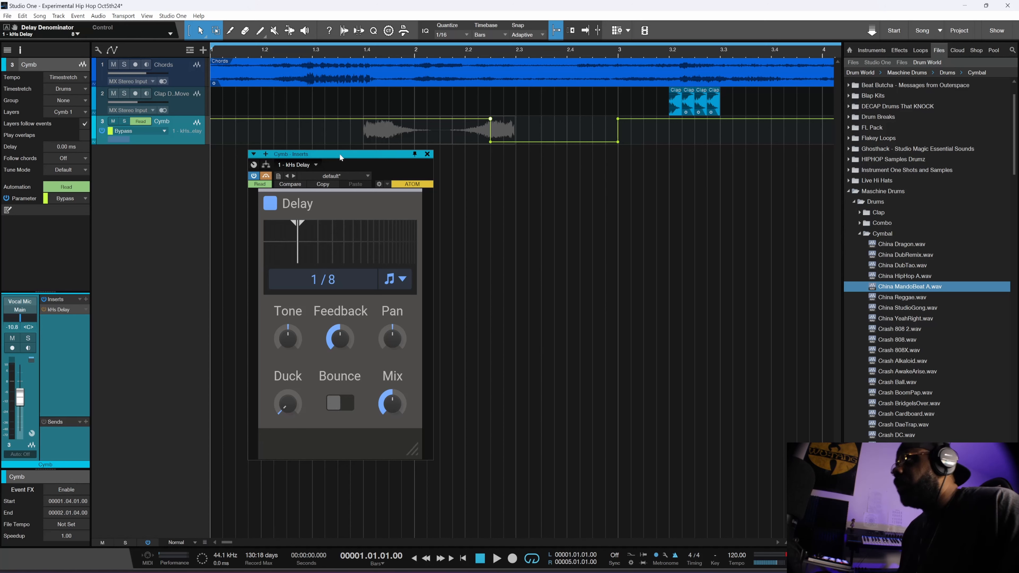
key("space")
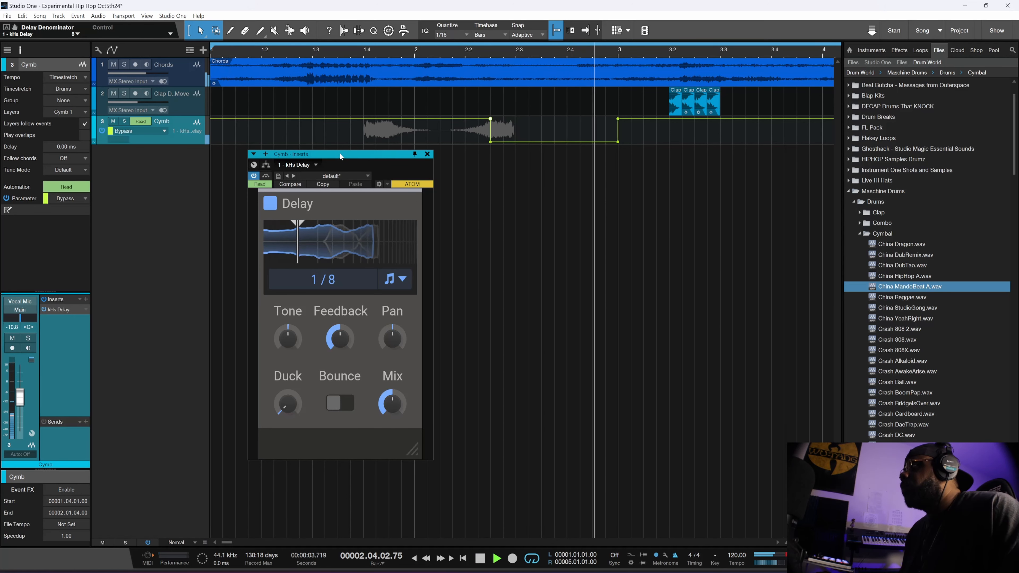
key("space")
key("space")
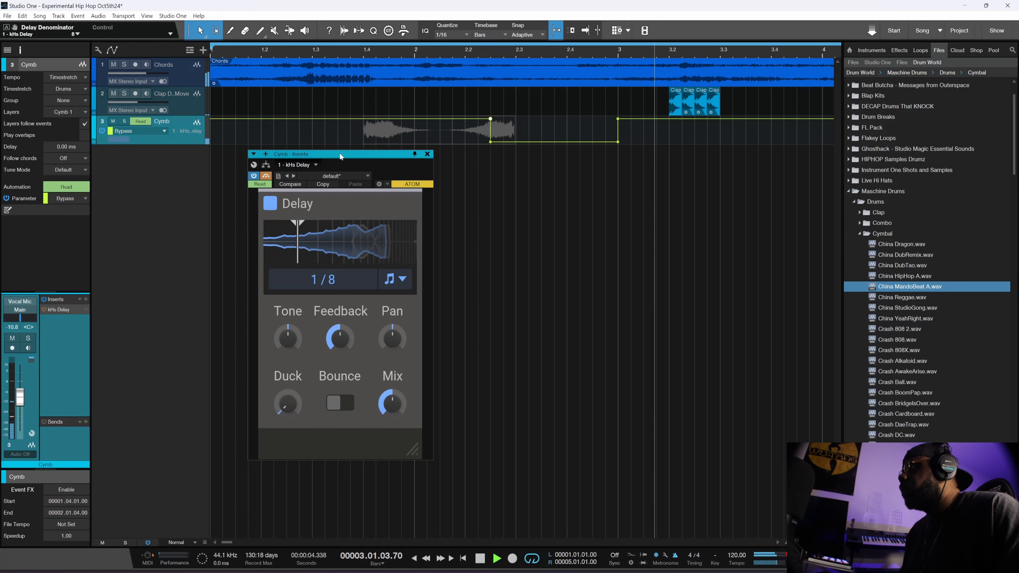
key("space")
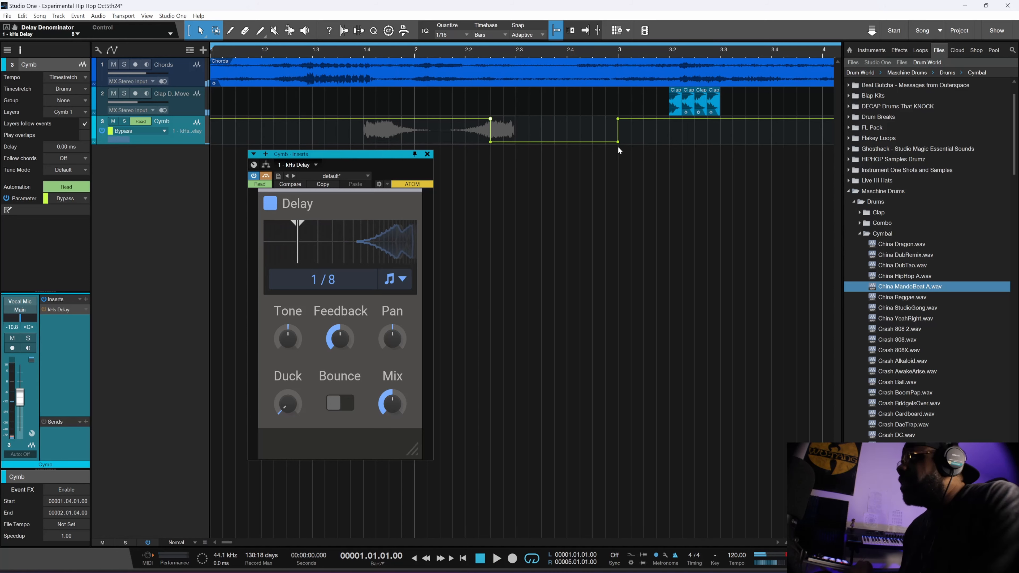
- Shift the delay's active section in the Bypass automation to run from 2.2.4 to 3.2, play it and hide the automation
left_click_drag(620, 145, 669, 146)
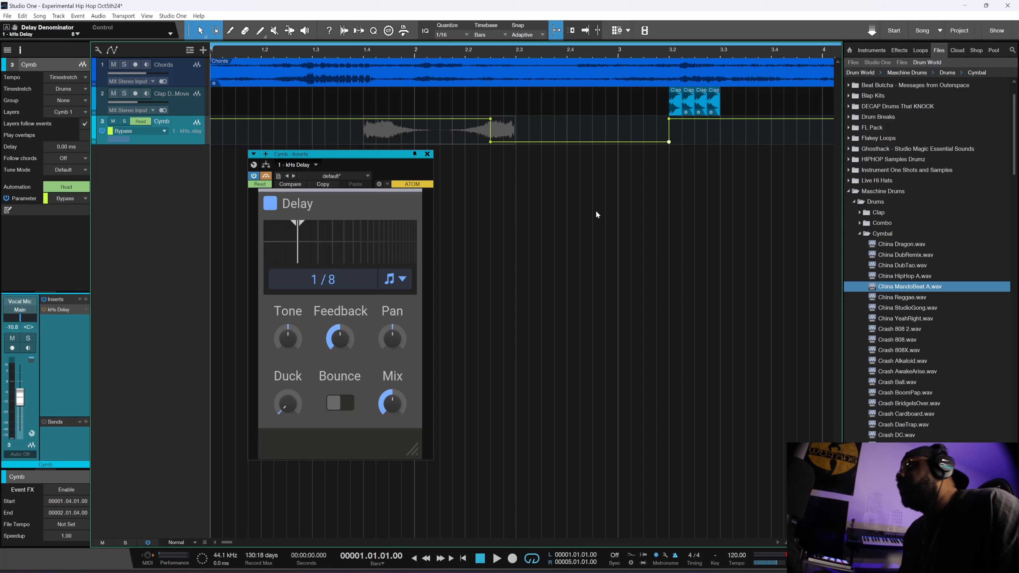
left_click_drag(491, 143, 504, 143)
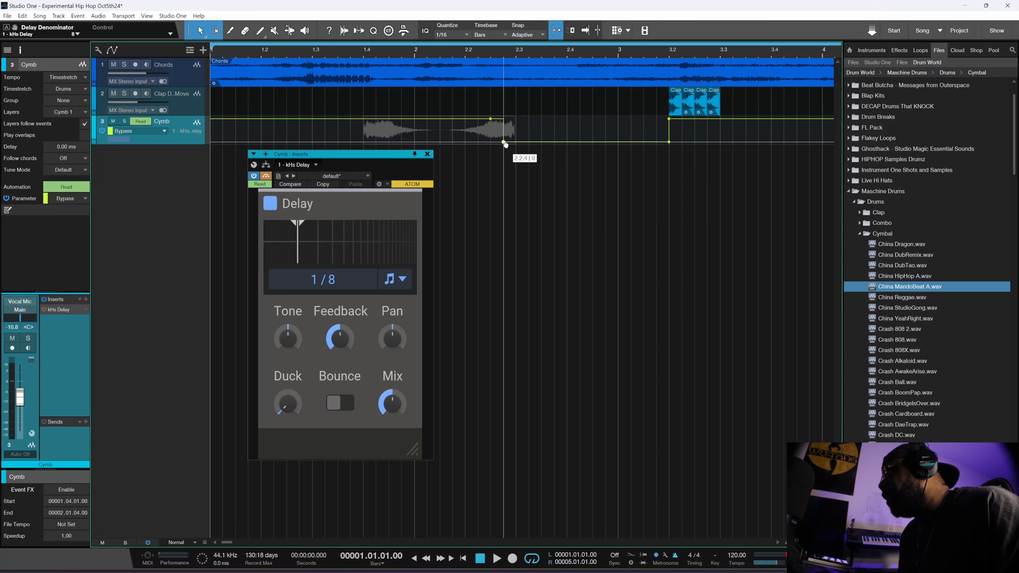
key("space")
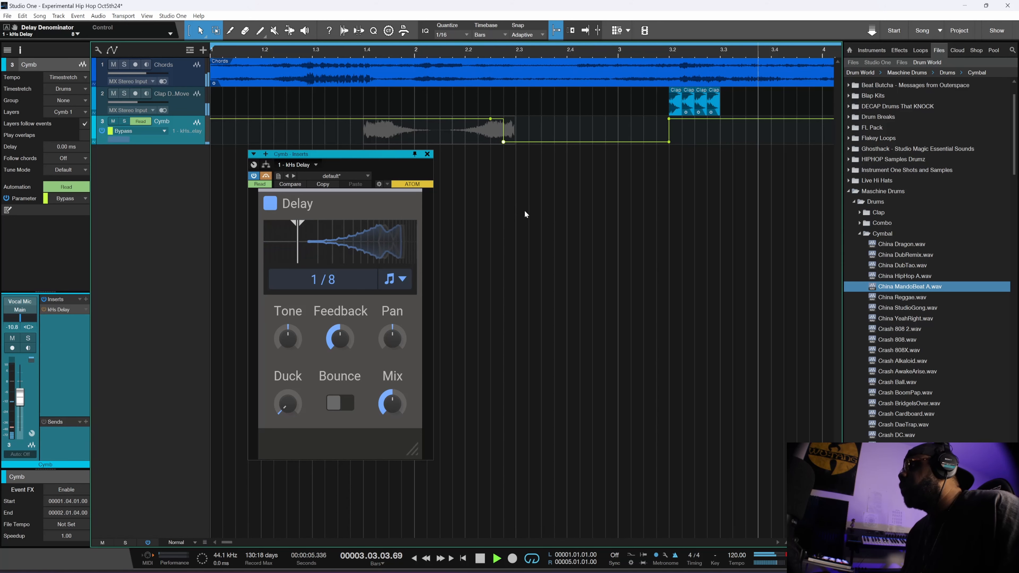
key("space")
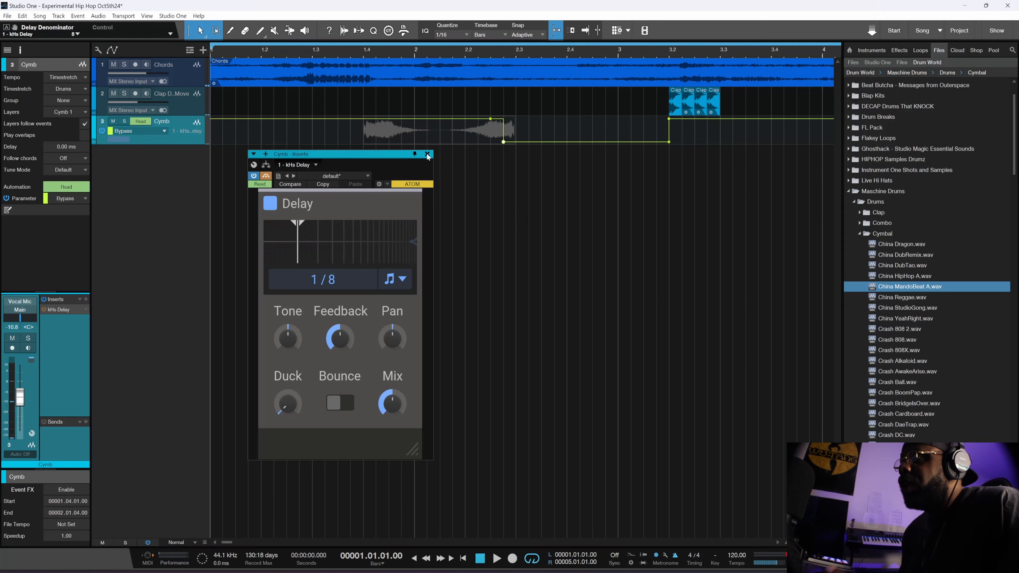
left_click(428, 155)
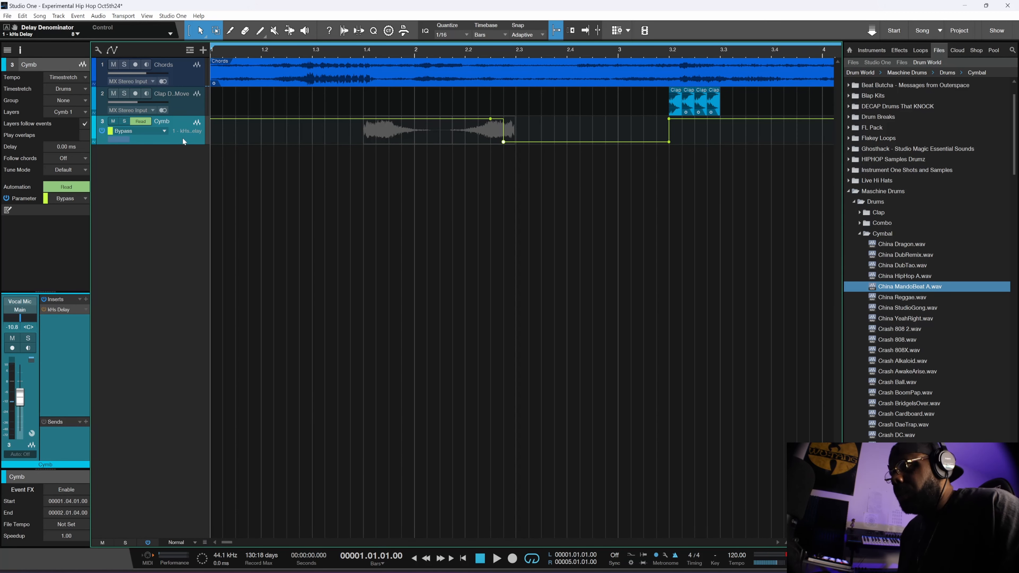
key("a")
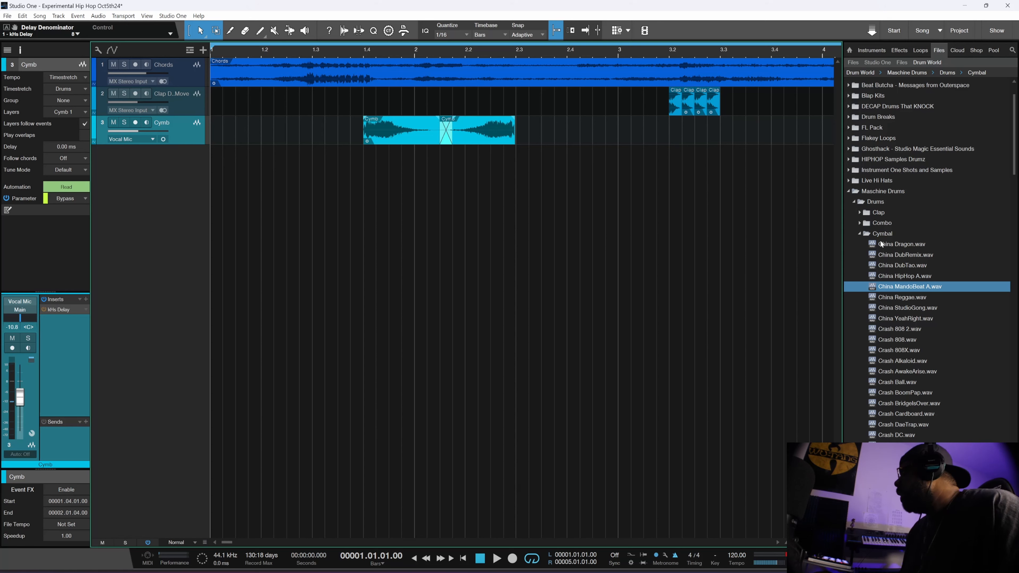
- Audition rim and side stick samples in the Maschine Drums Snare folder, including SideStick Pop, Porter 4 and Reggae
left_click(859, 234)
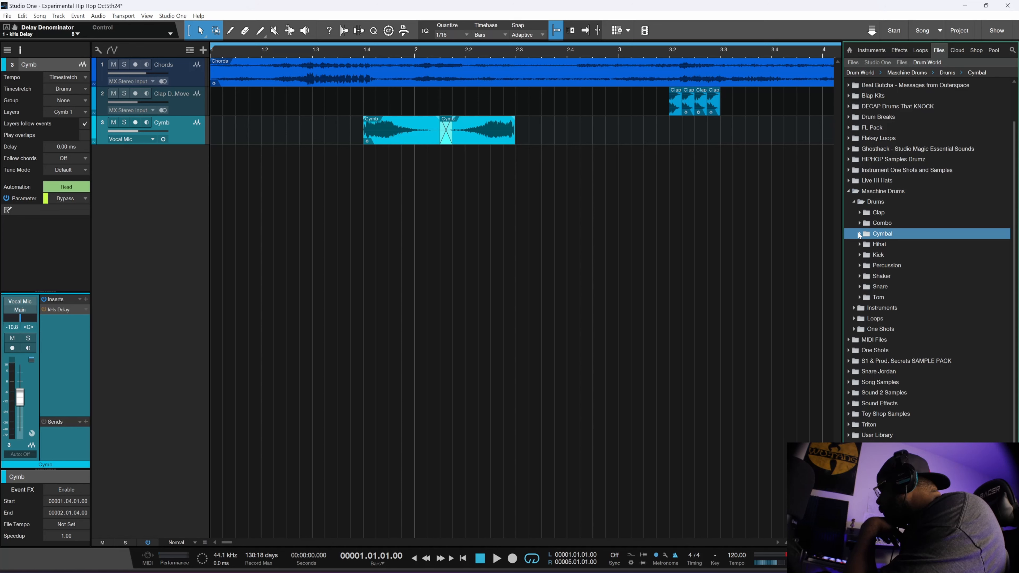
left_click(860, 286)
left_click(887, 317)
left_click(892, 361)
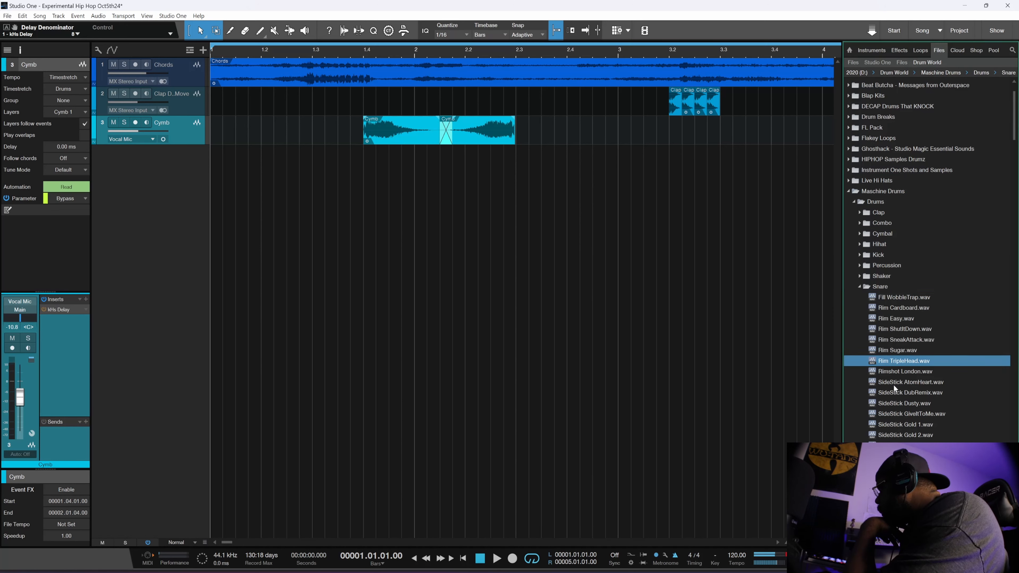
left_click(894, 383)
scroll(903, 369, "down", 3)
scroll(907, 357, "down", 3)
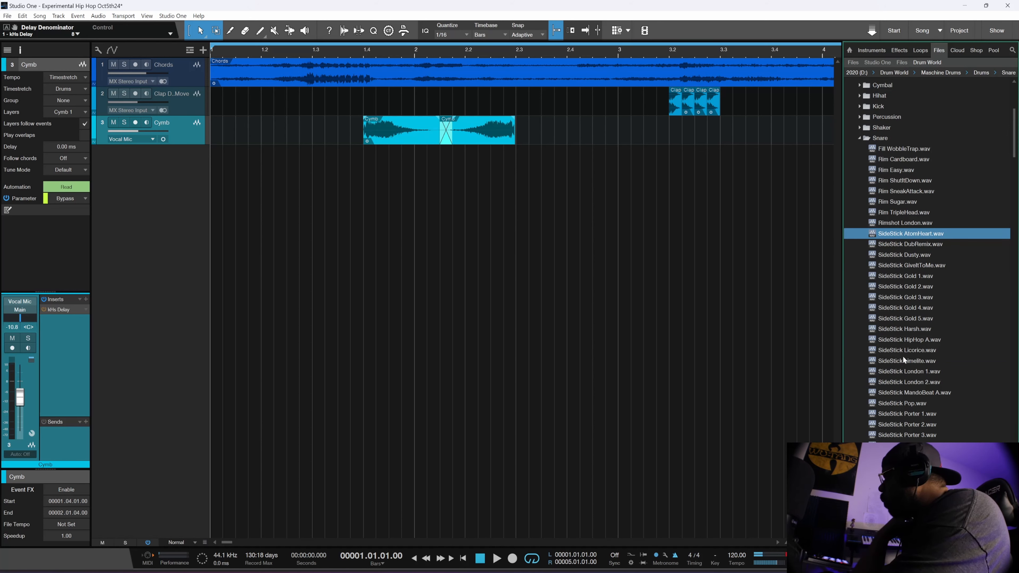
left_click(900, 363)
left_click(896, 382)
left_click(898, 404)
scroll(898, 406, "down", 2)
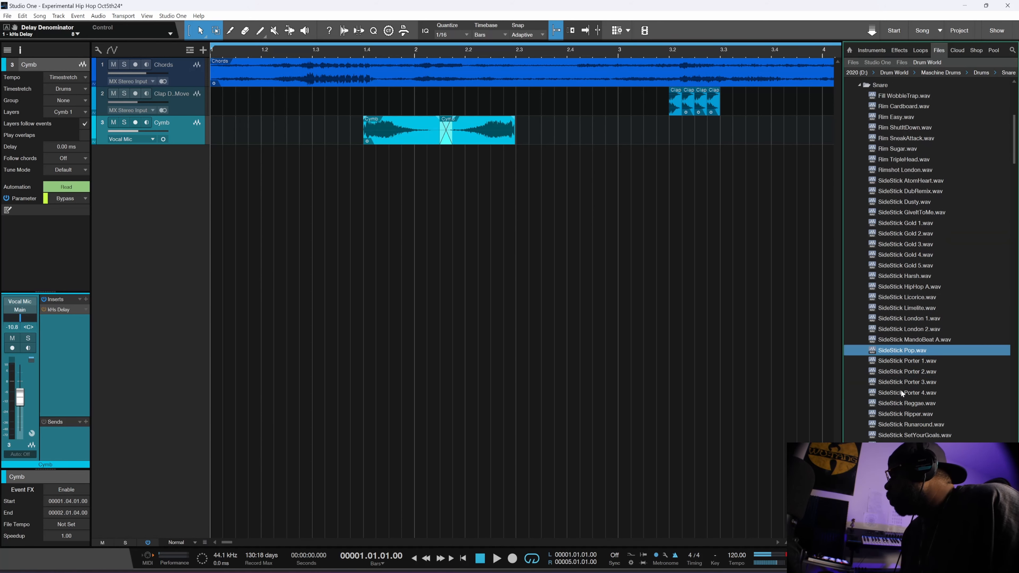
left_click(899, 393)
left_click(900, 403)
left_click(901, 394)
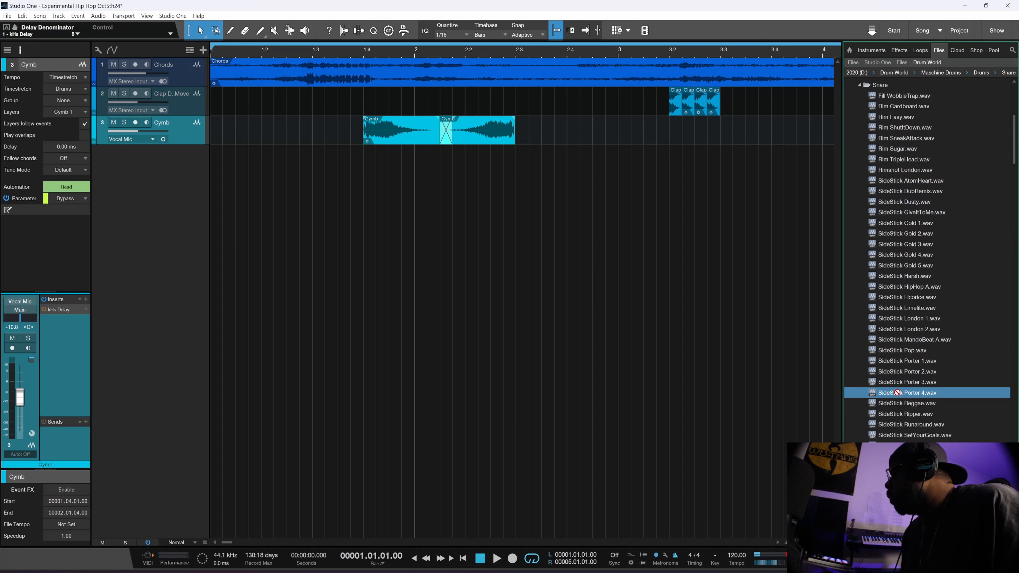
- Add SideStick Porter 4.wav on a new track, reversed and stretched to span 2.1.3 to 2.3
left_click_drag(898, 392, 479, 279)
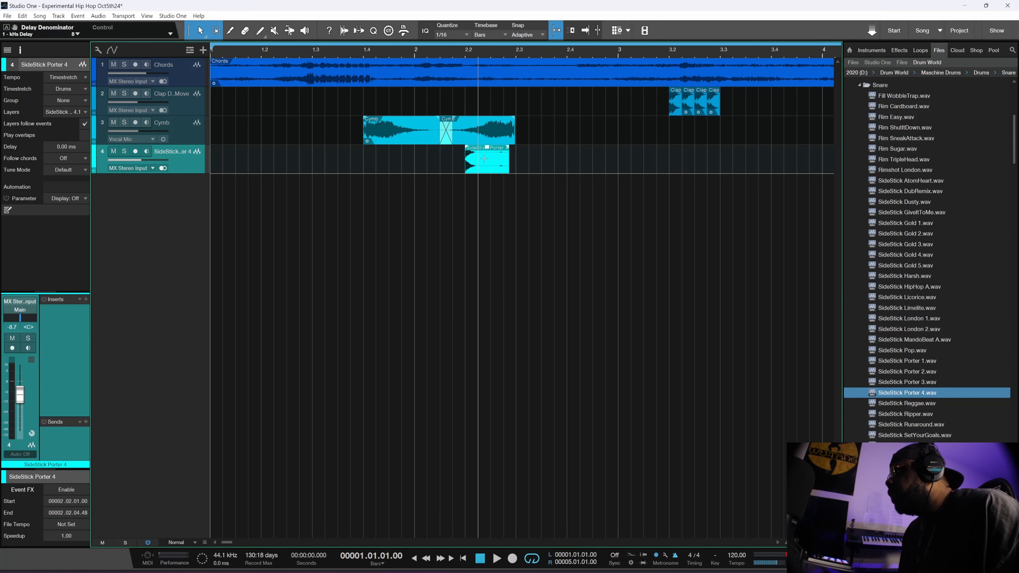
left_click_drag(505, 167, 493, 166)
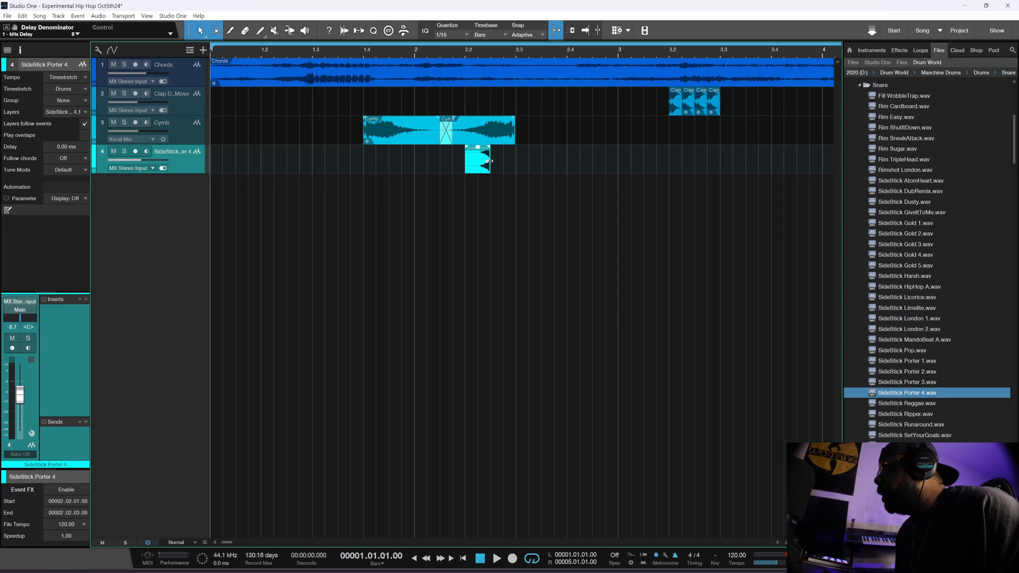
left_click_drag(488, 161, 513, 169)
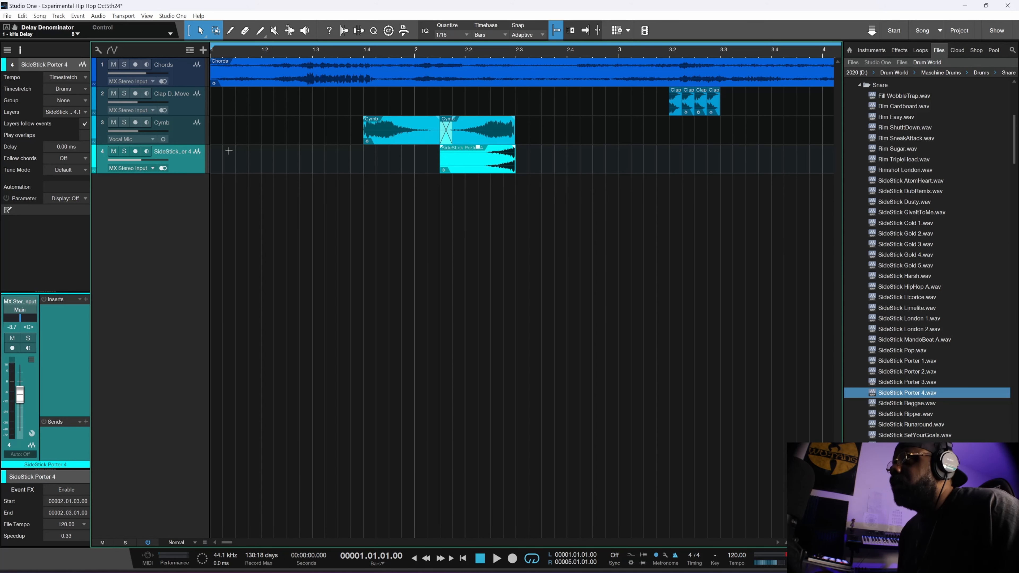
- Lower the SideStick Porter 4 track volume to -12.6 dB and play the beat
left_click_drag(137, 158, 132, 159)
key("space")
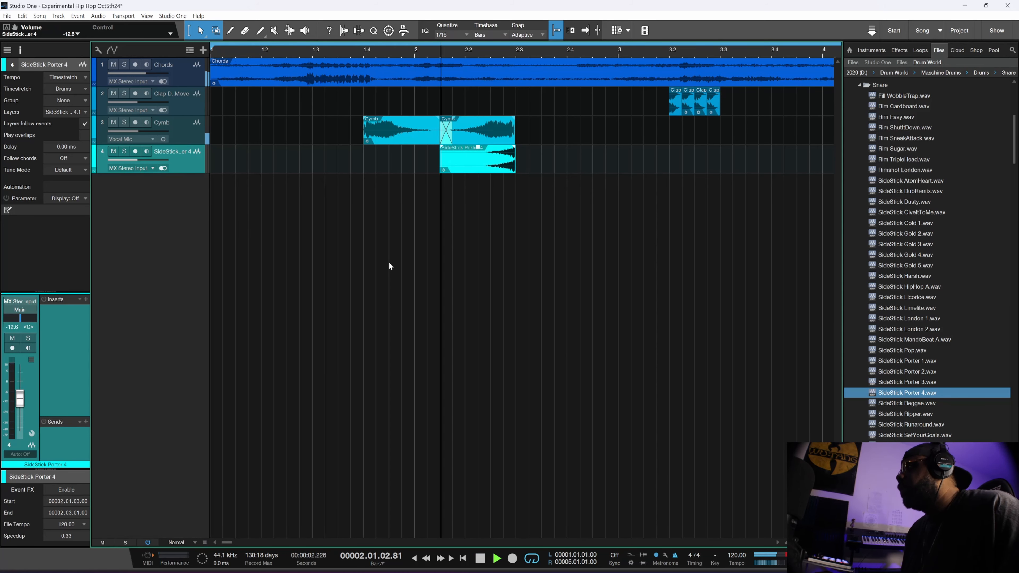
key("space")
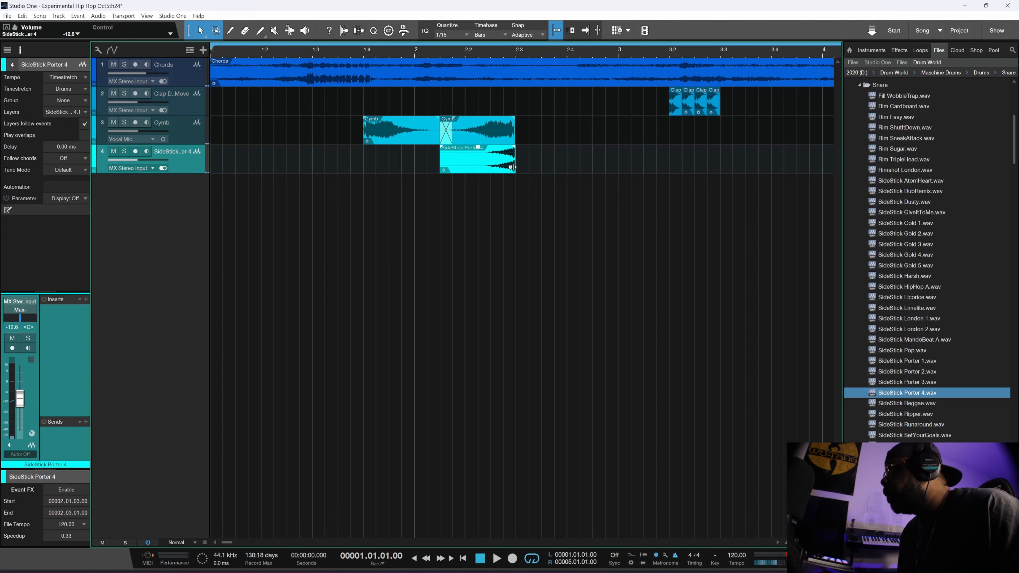
- Stretch the reversed side stick to a speedup of 0.20 between 2.1.3 and 2.3 and set its track volume to -7.4 dB
left_click_drag(513, 167, 491, 163)
left_click_drag(390, 167, 440, 202)
key("space")
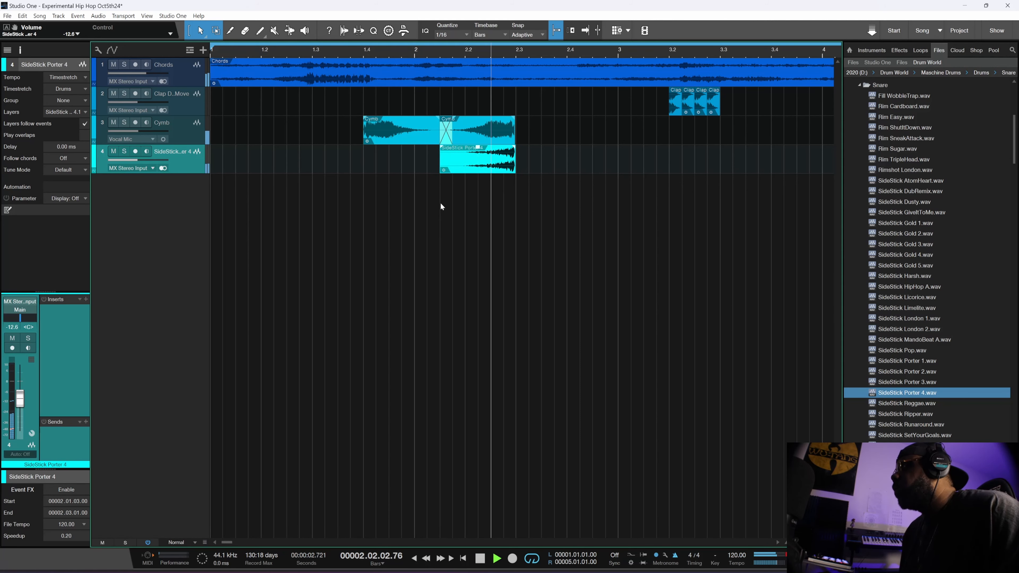
key("space")
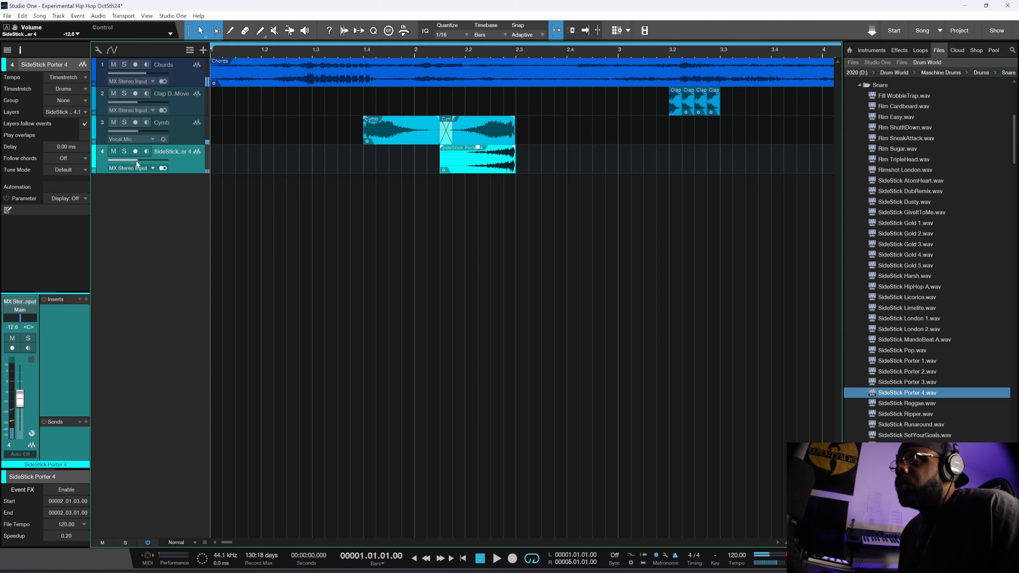
left_click_drag(137, 162, 144, 162)
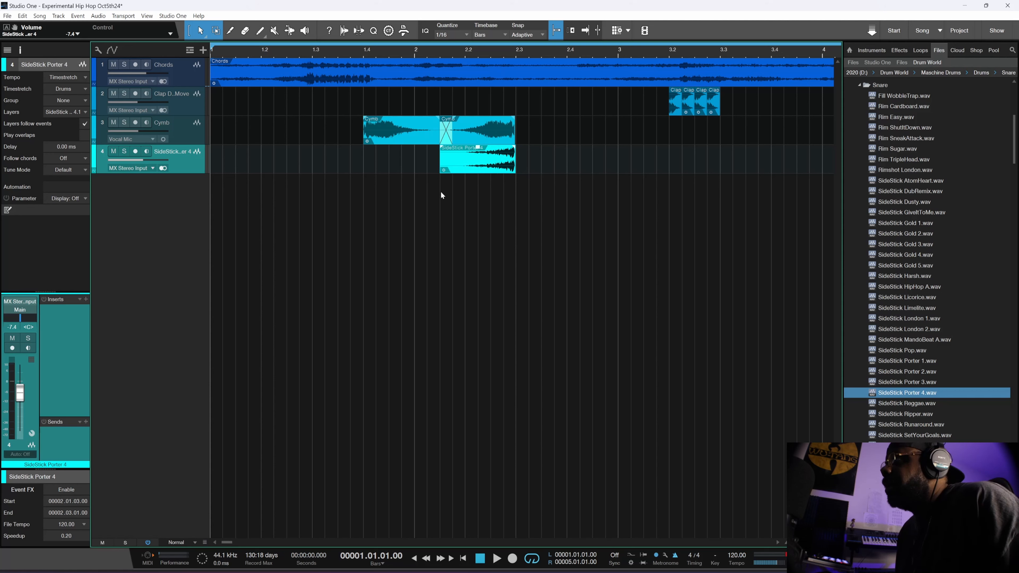
- Insert kHs Delay on the SideStick Porter 4 track and switch its delay time to tempo sync
left_click(86, 299)
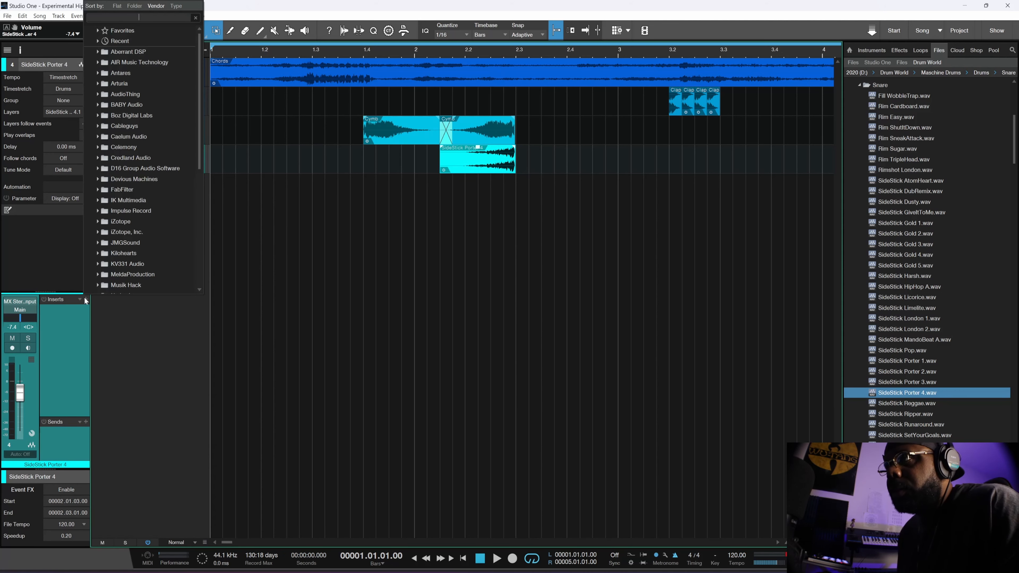
type("khs d")
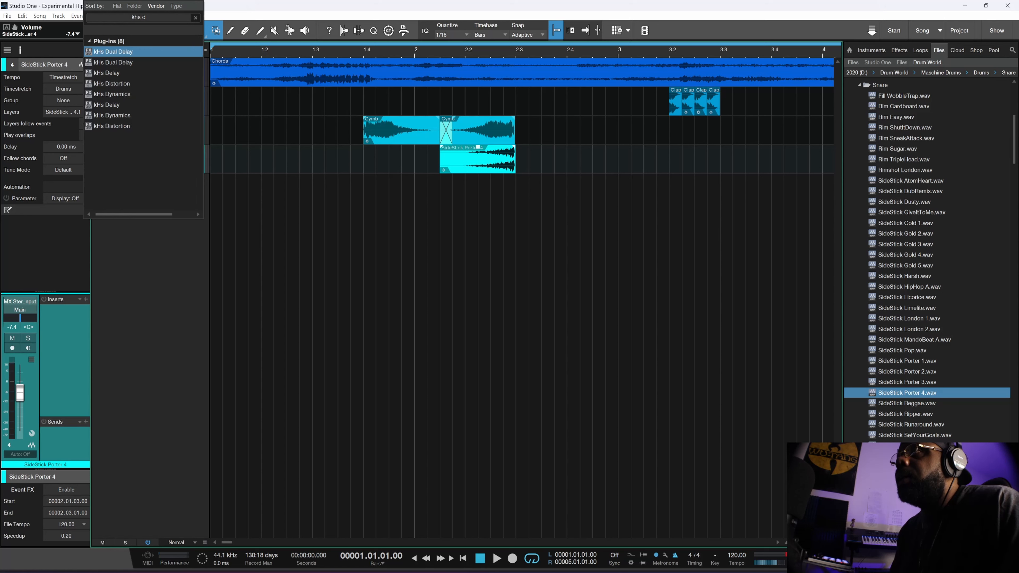
left_click(106, 73)
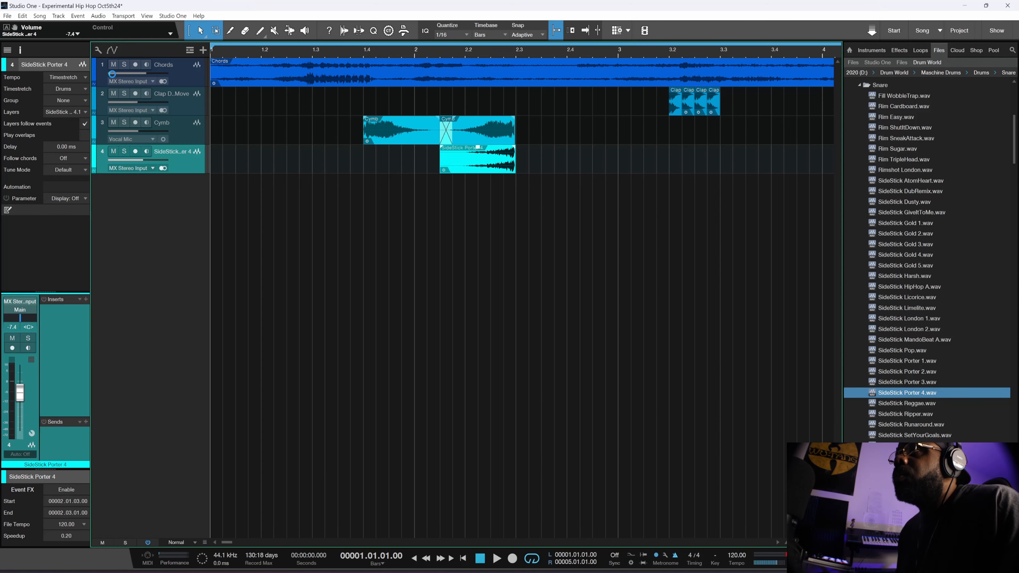
left_click(396, 280)
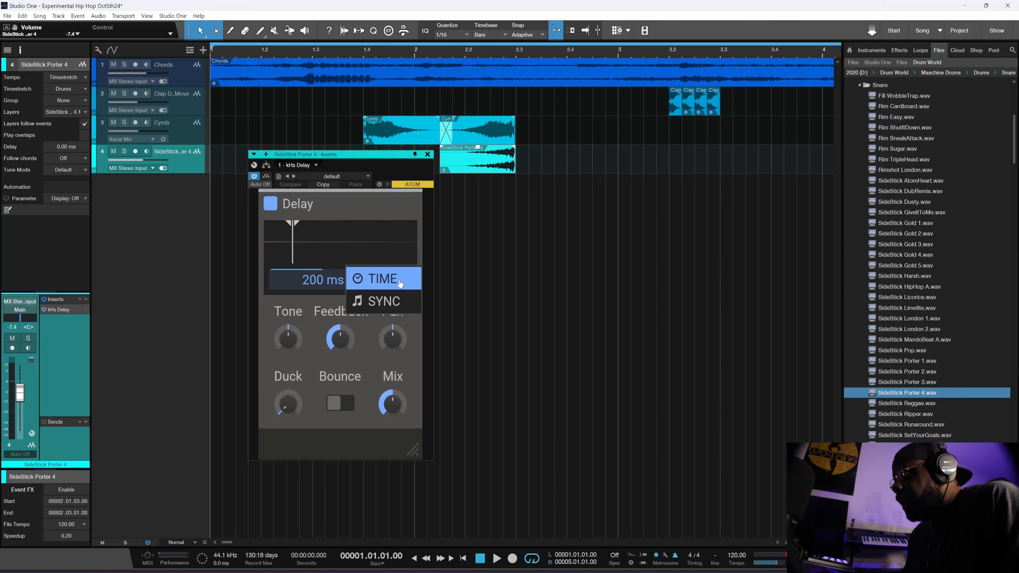
left_click(380, 301)
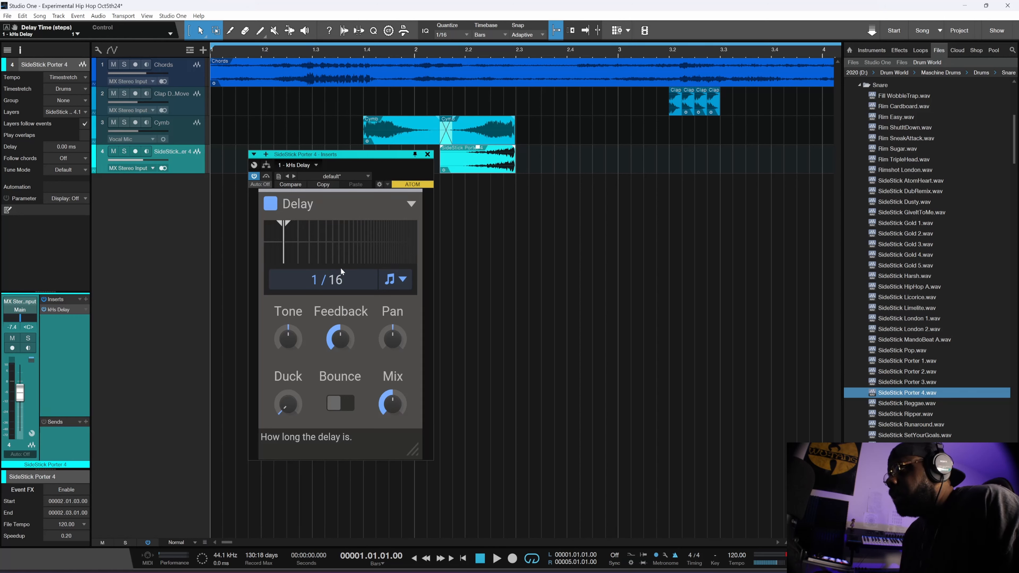
- Set the side stick delay time to 3/16 and play the beat
key("space")
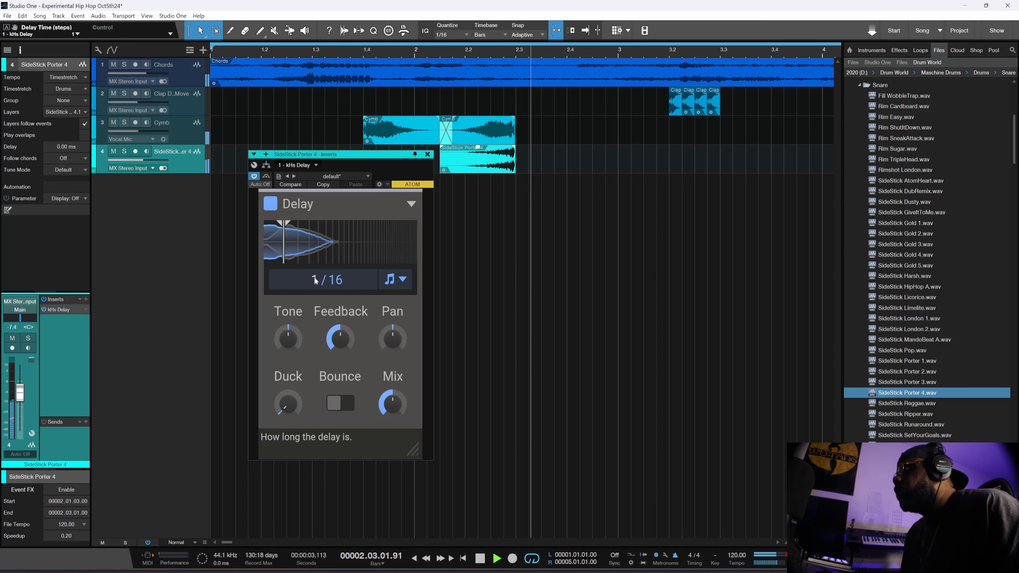
key("space")
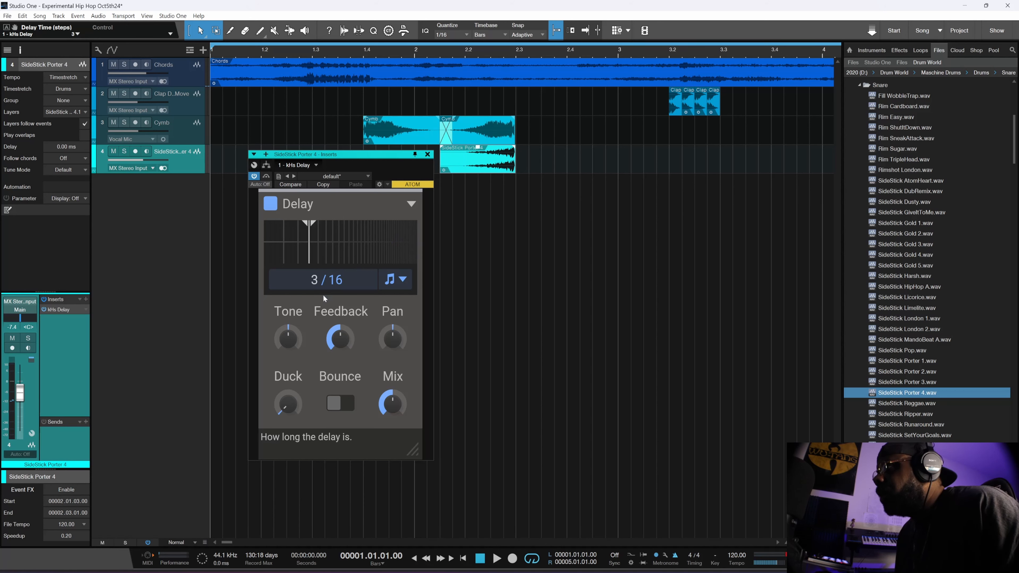
key("space")
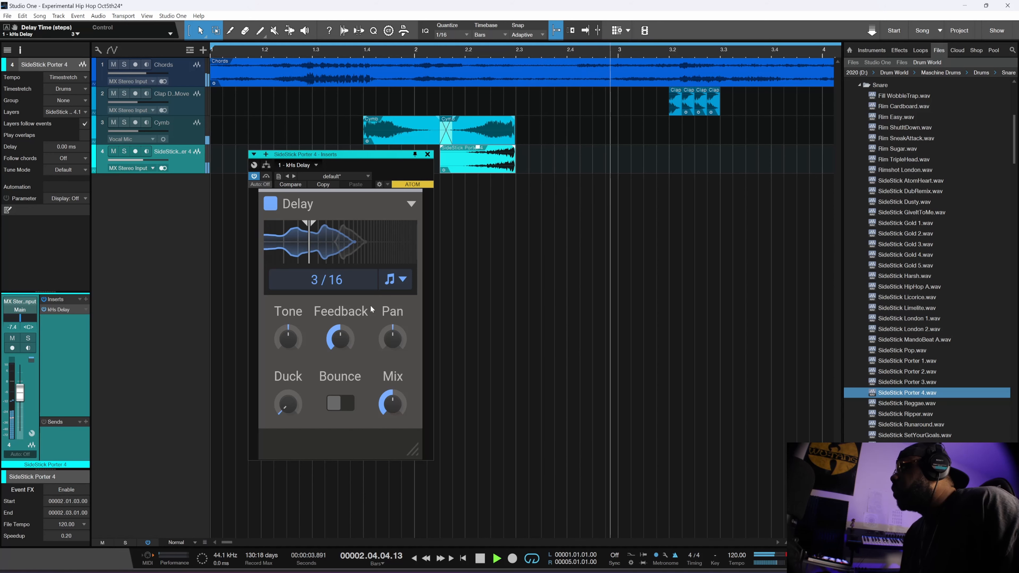
key("space")
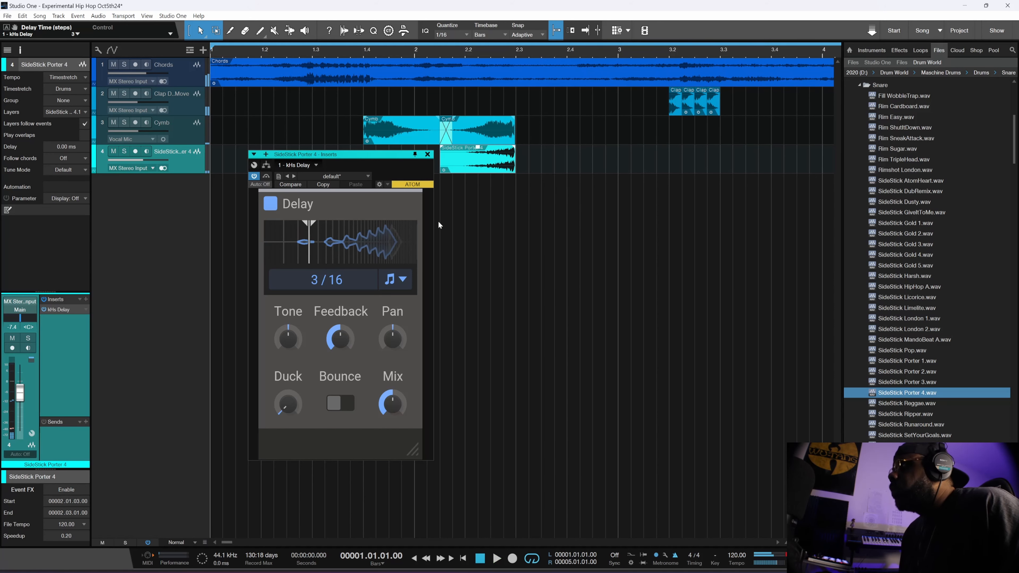
- Automate the side stick delay's Bypass so the delay is active only from 2.2 to 3.2
left_click(266, 177)
left_click(297, 196)
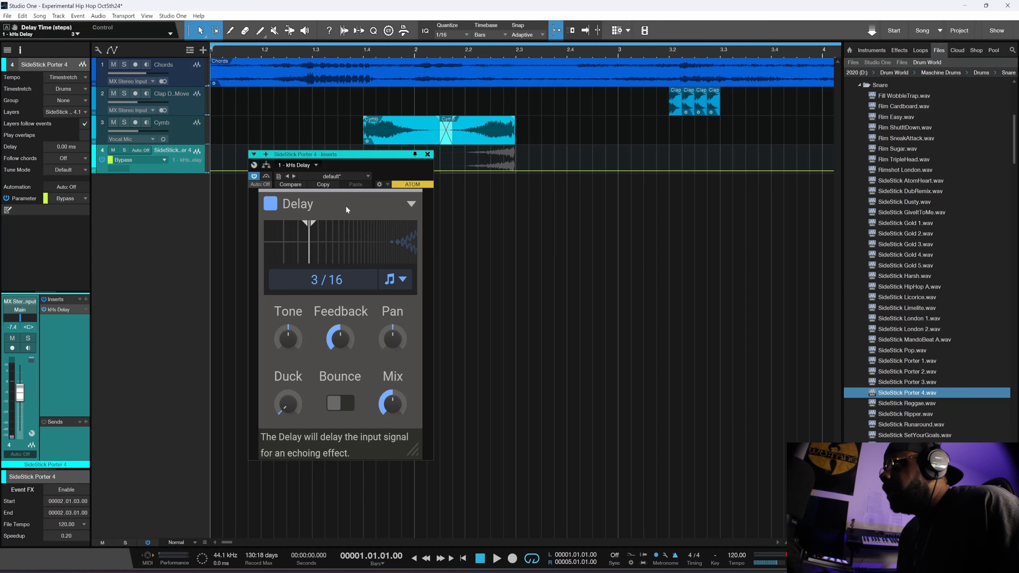
left_click(465, 171)
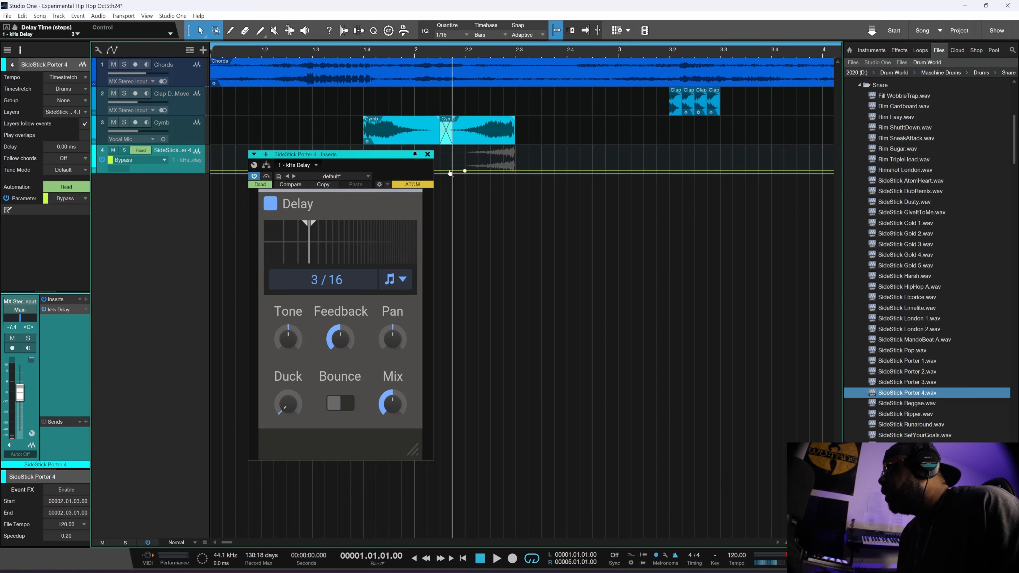
left_click_drag(453, 171, 465, 150)
left_click(669, 171)
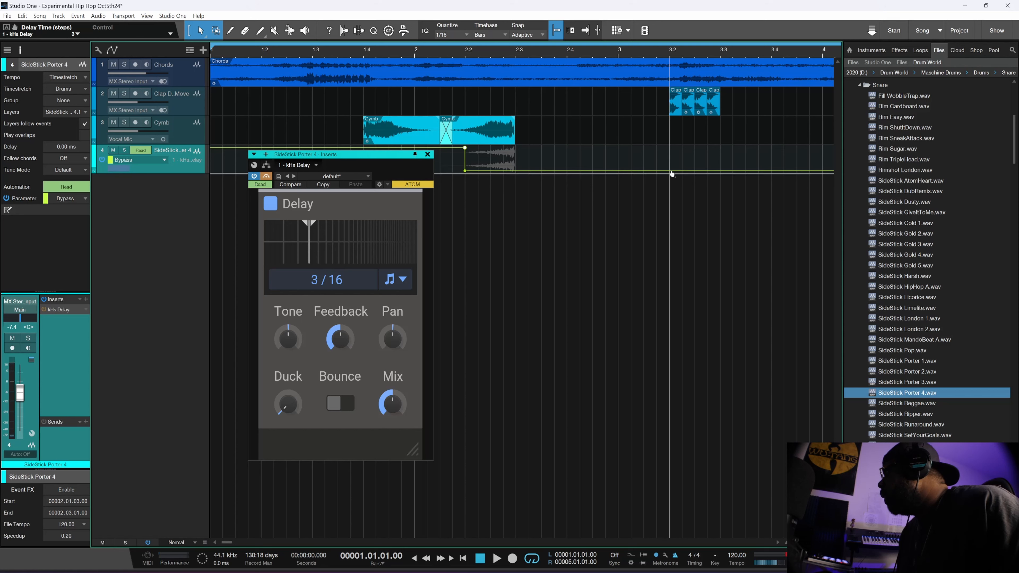
left_click_drag(682, 171, 669, 148)
- Raise the side stick delay's Tone and enable Bounce while auditioning the beat
key("space")
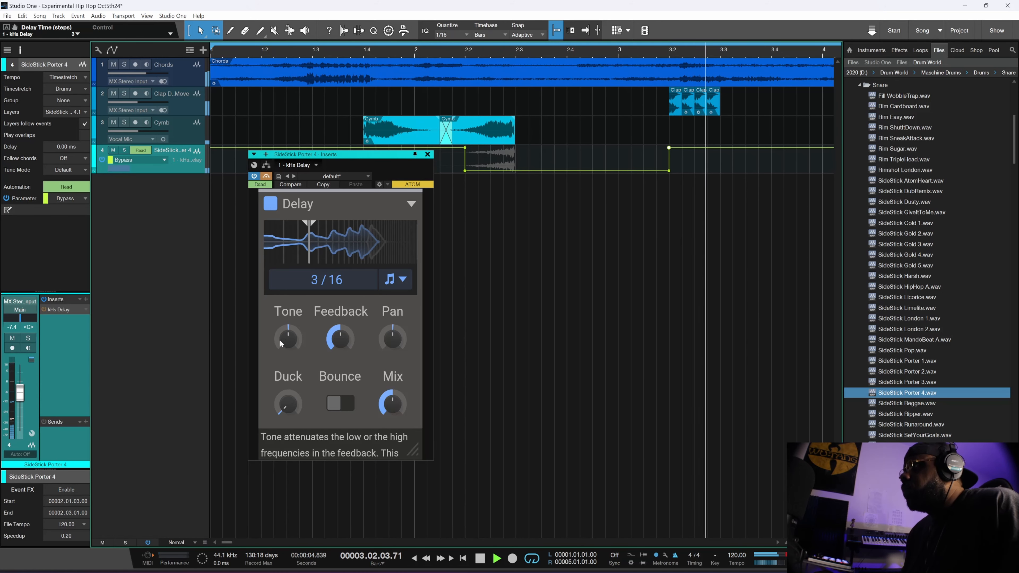
key("space")
left_click_drag(288, 338, 288, 331)
key("space")
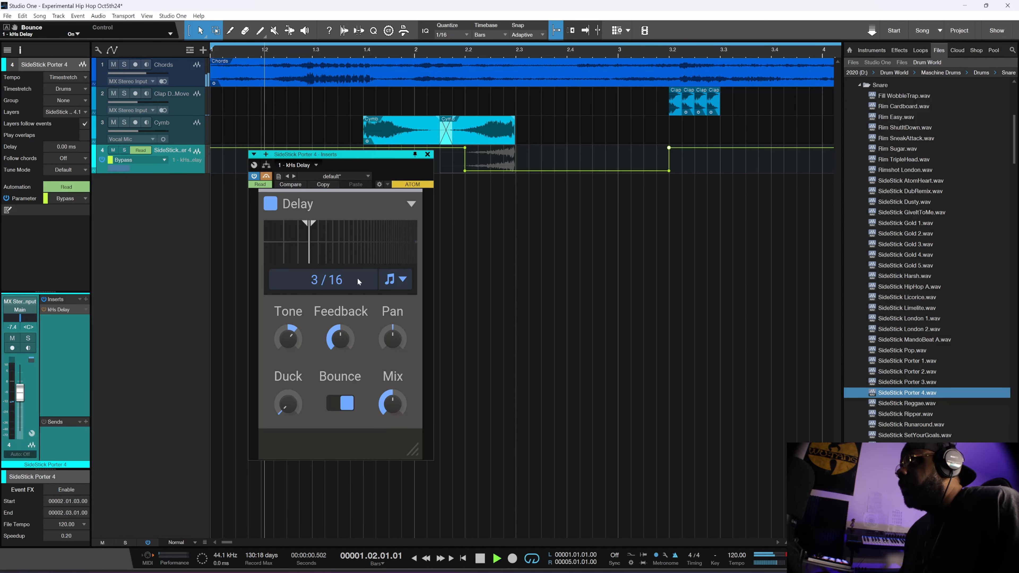
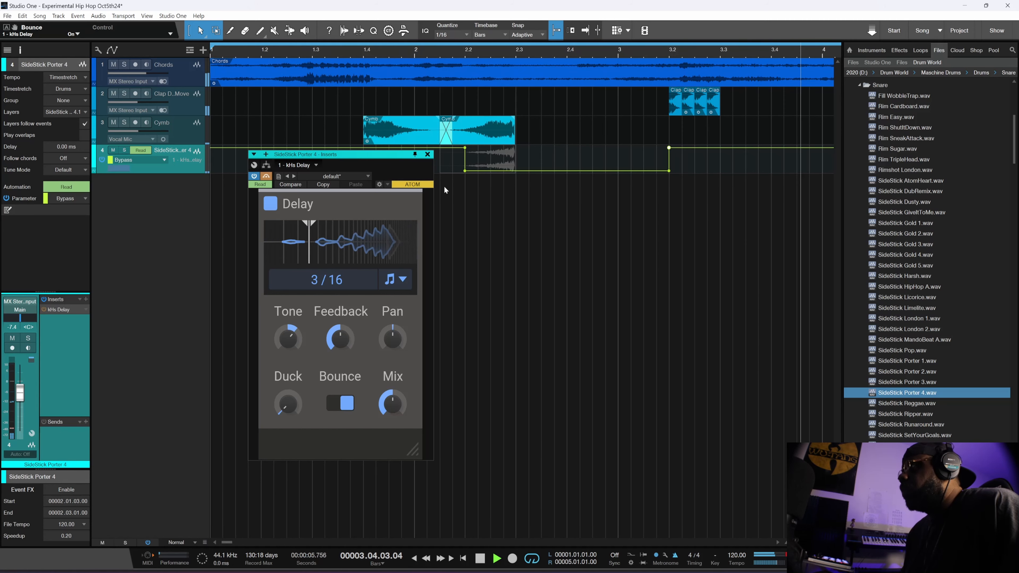
left_click(427, 154)
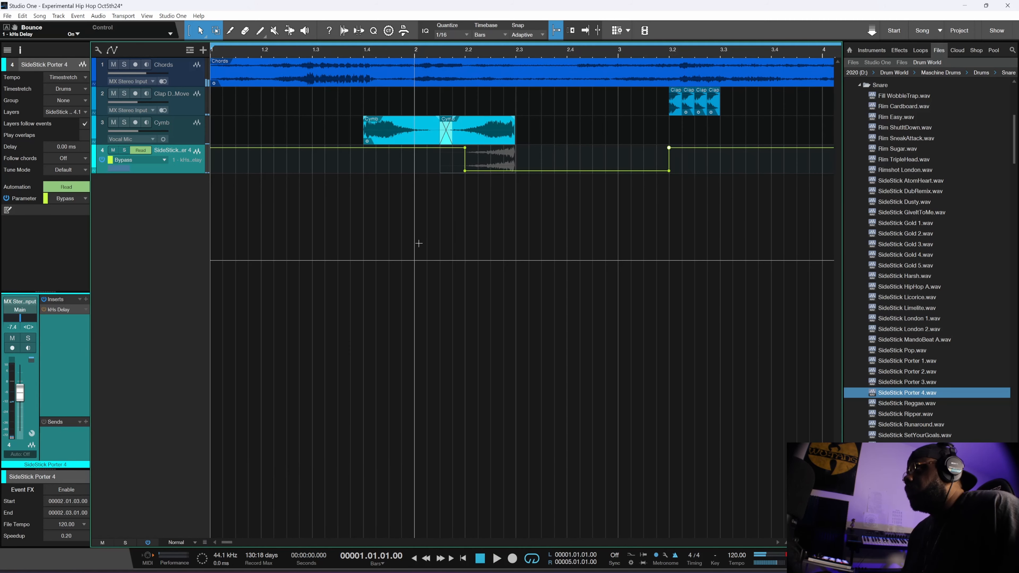
- Hide the automation and lower the SideStick Porter 4 track volume to -11.4 dB, checking it in playback
scroll(420, 245, "down", 3)
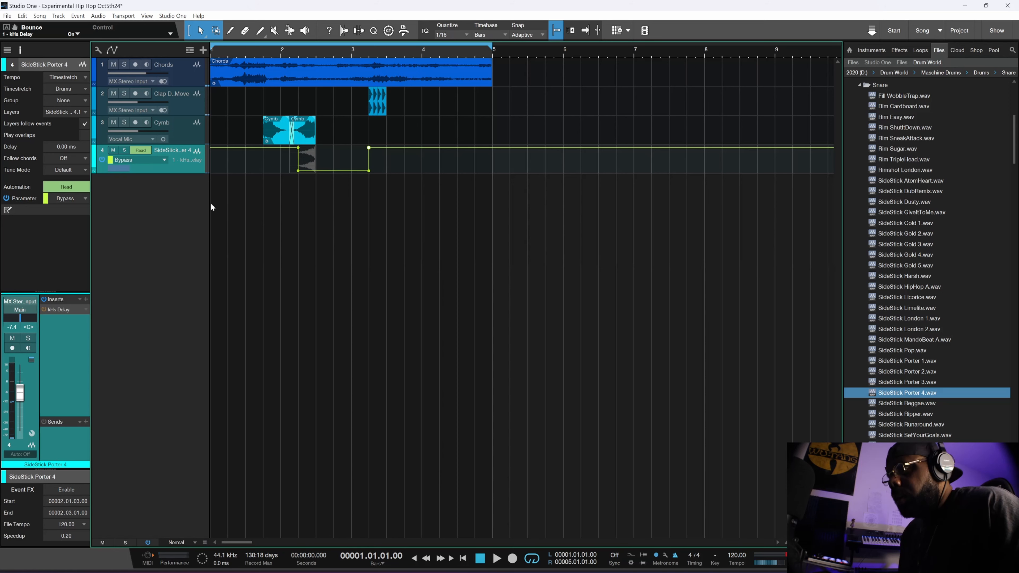
key("a")
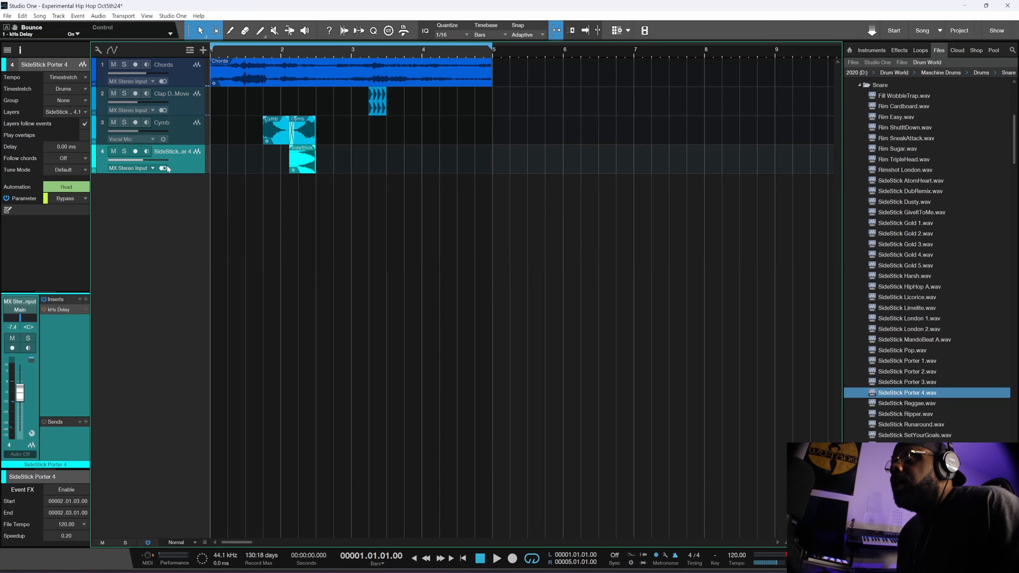
left_click_drag(142, 161, 136, 158)
key("space")
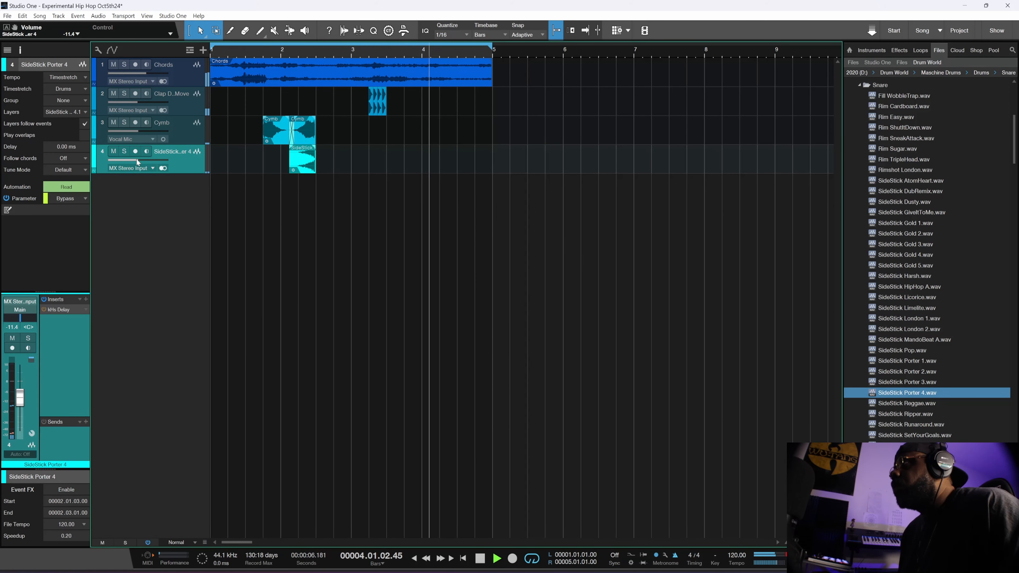
key("space")
- Audition SurdoMute, SurdoOpen and Tabla samples in the Maschine Drums Percussion folder
scroll(324, 221, "down", 2)
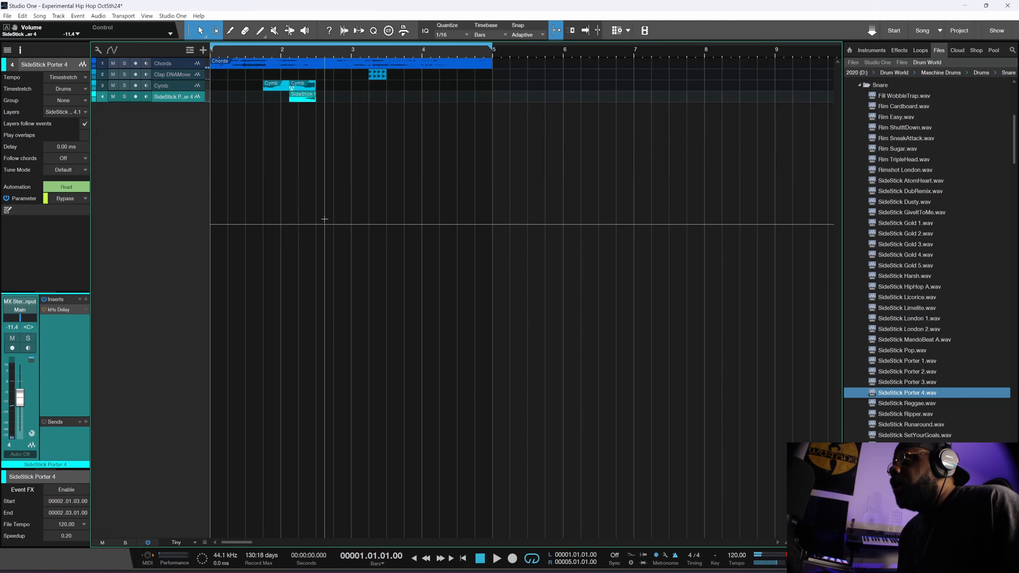
scroll(325, 221, "up", 1)
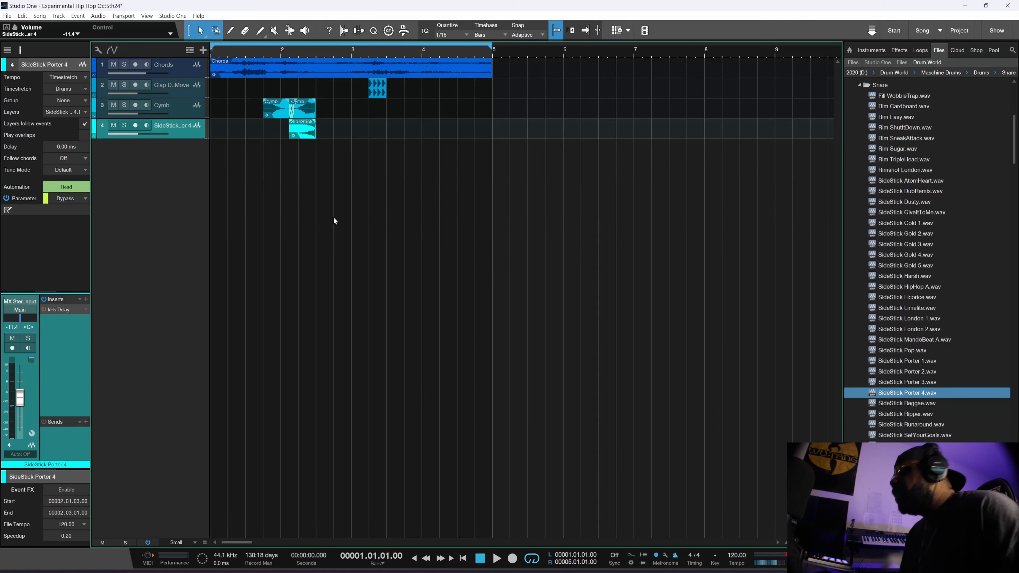
scroll(906, 206, "up", 5)
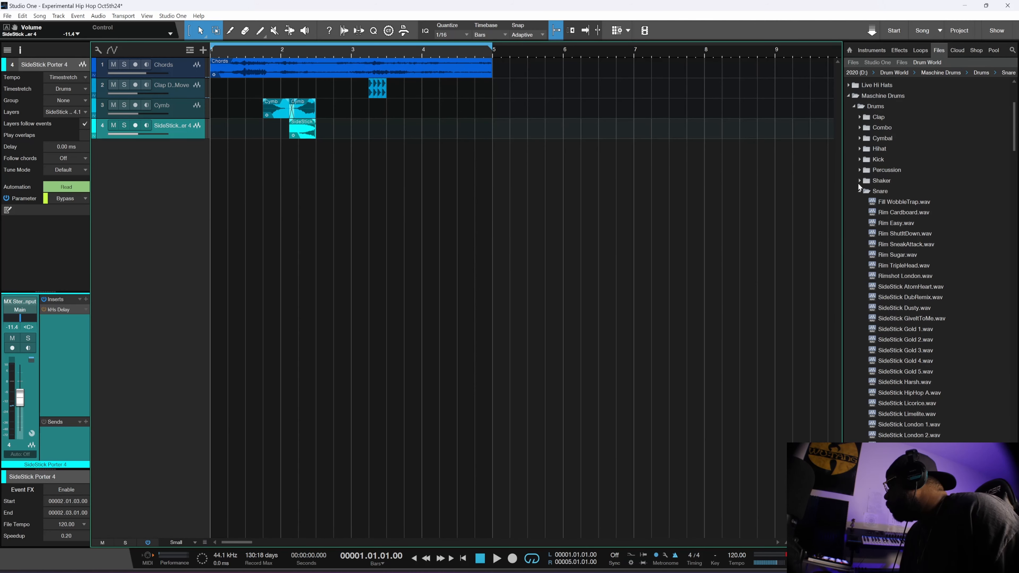
left_click(859, 191)
left_click(861, 169)
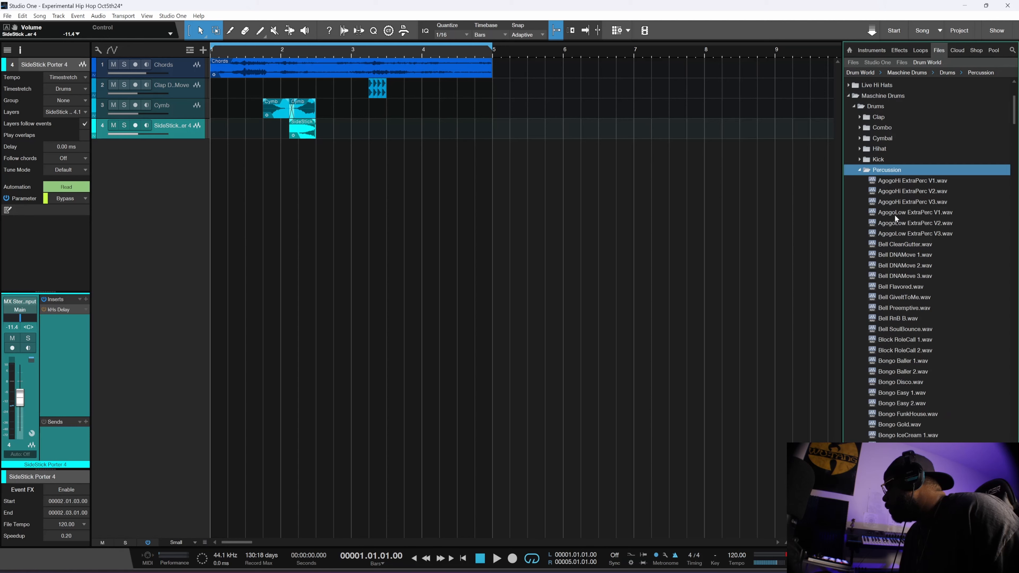
scroll(886, 269, "down", 5)
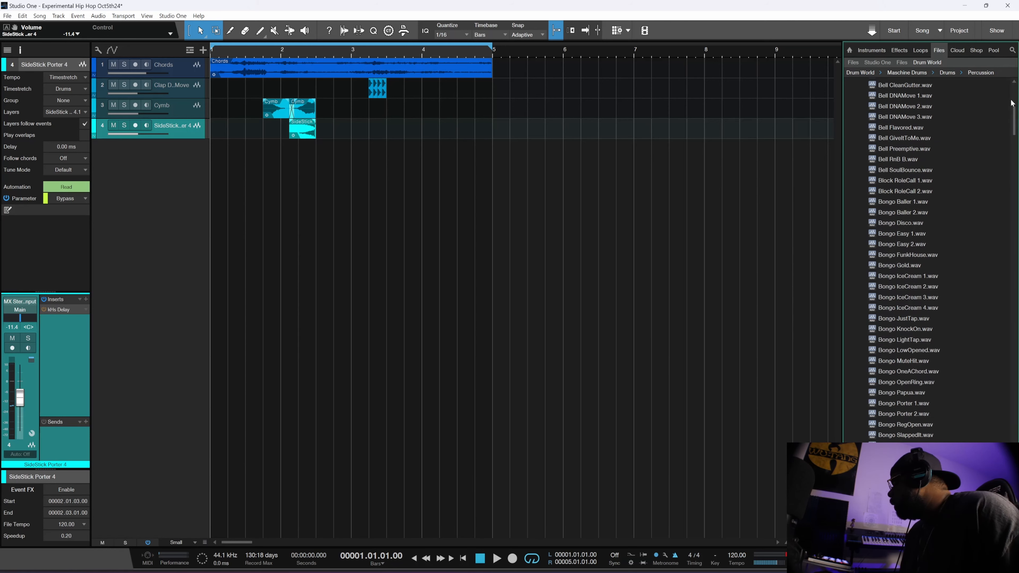
scroll(885, 311, "down", 20)
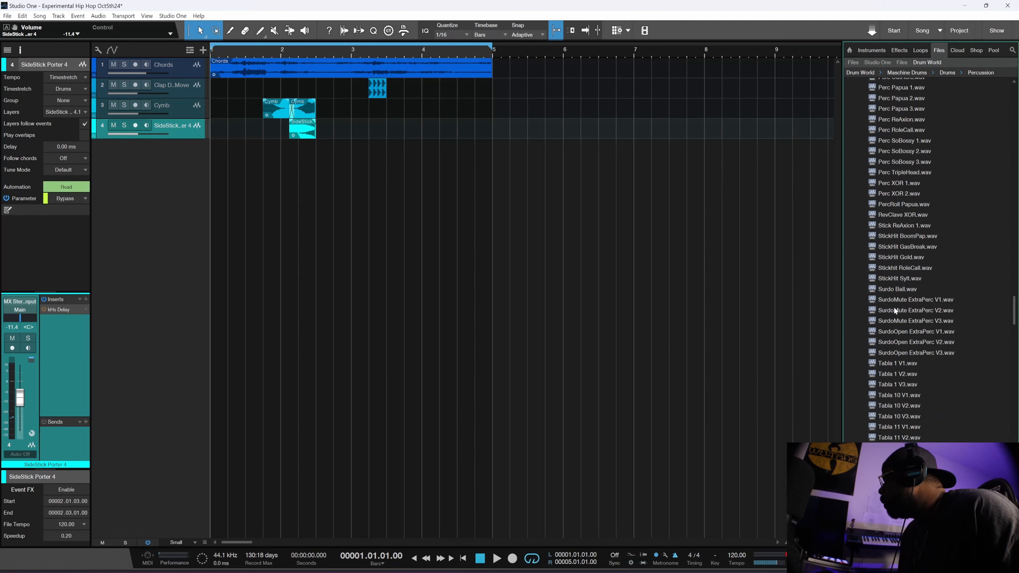
left_click(890, 302)
left_click(888, 322)
left_click(892, 353)
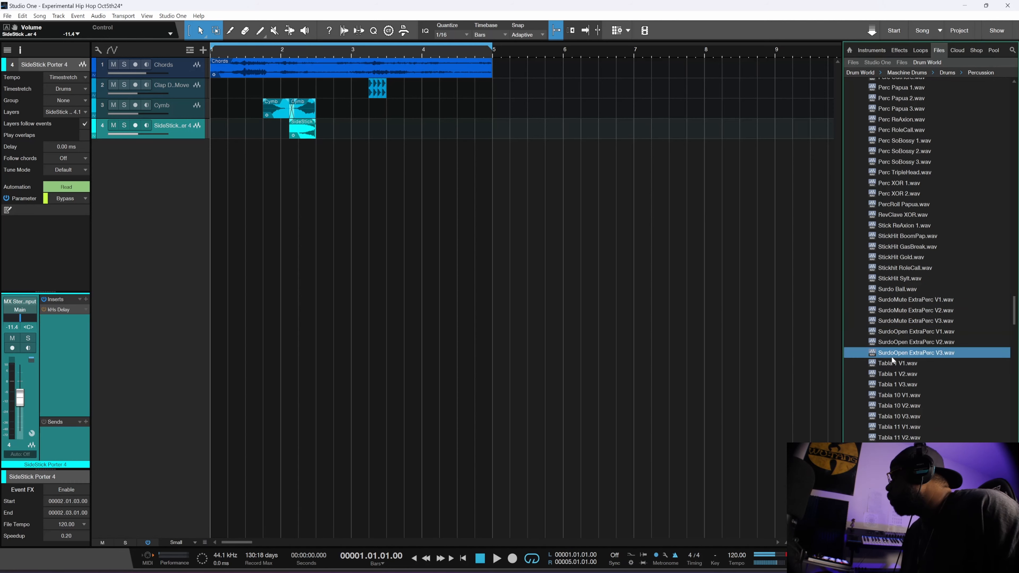
left_click(893, 365)
scroll(889, 321, "down", 4)
scroll(886, 286, "down", 10)
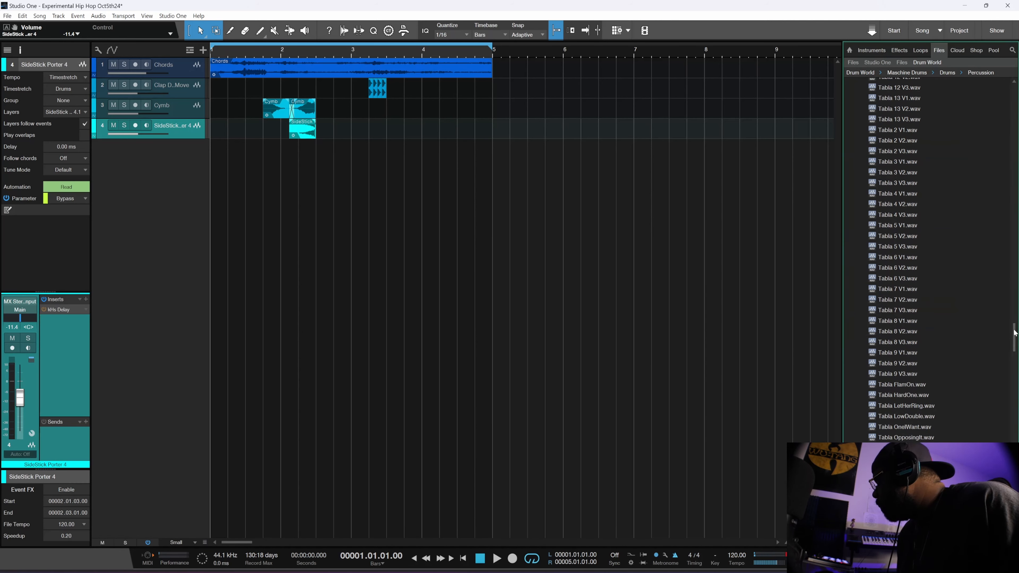
- Audition the tambourine samples in the Percussion folder from the Tamb GasBreak sample onward
scroll(1005, 321, "down", 15)
left_click(883, 357)
left_click(889, 378)
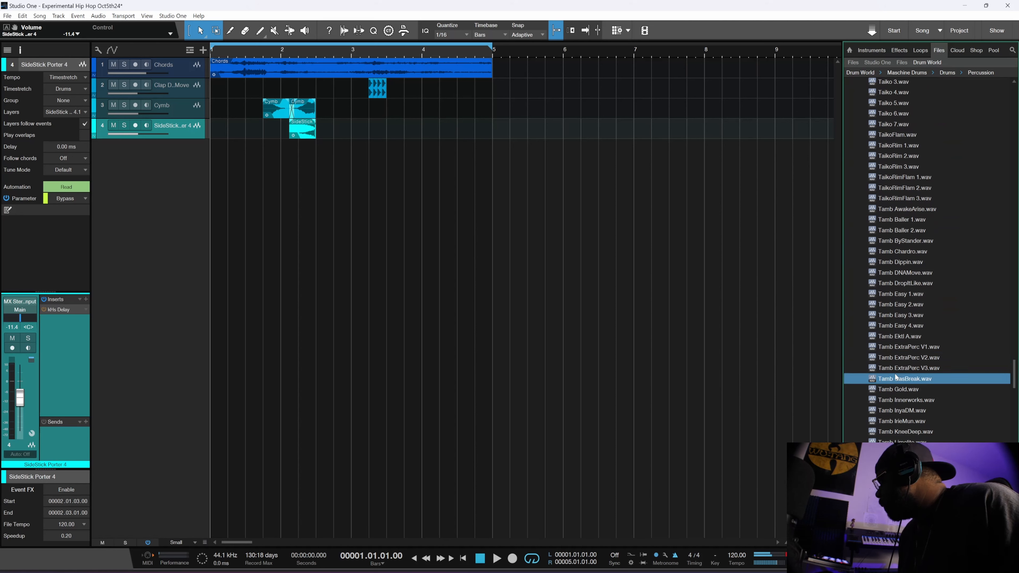
left_click(891, 389)
left_click(893, 409)
key("Down")
key("Down")
key("Down")
key("Down")
key("Down")
key("Down")
key("Down")
key("Down")
key("Down")
key("Down")
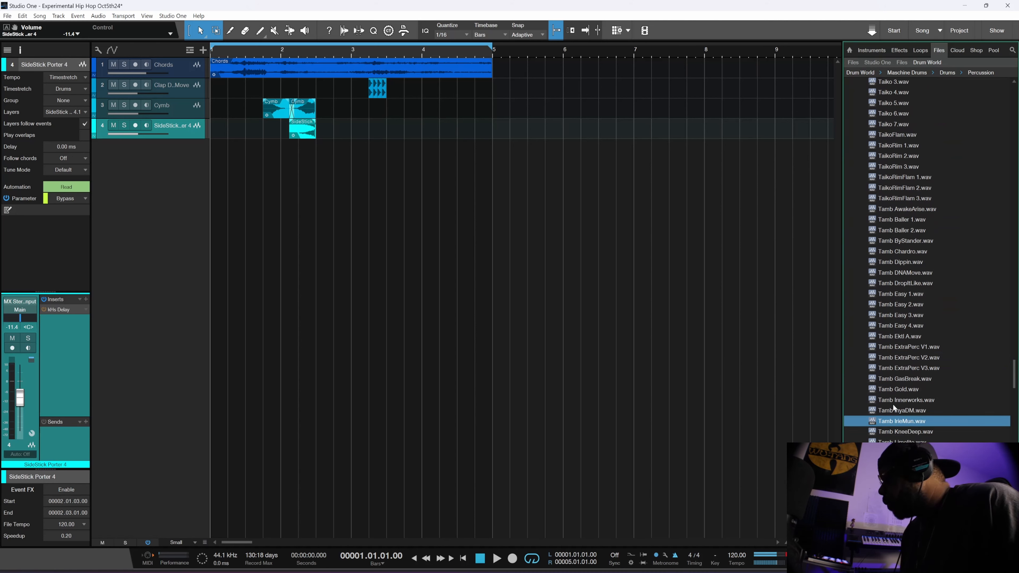
key("Down")
key("Down")
key("Down")
key("Down")
key("Down")
key("Down")
key("Down")
key("Down")
key("Down")
key("Down")
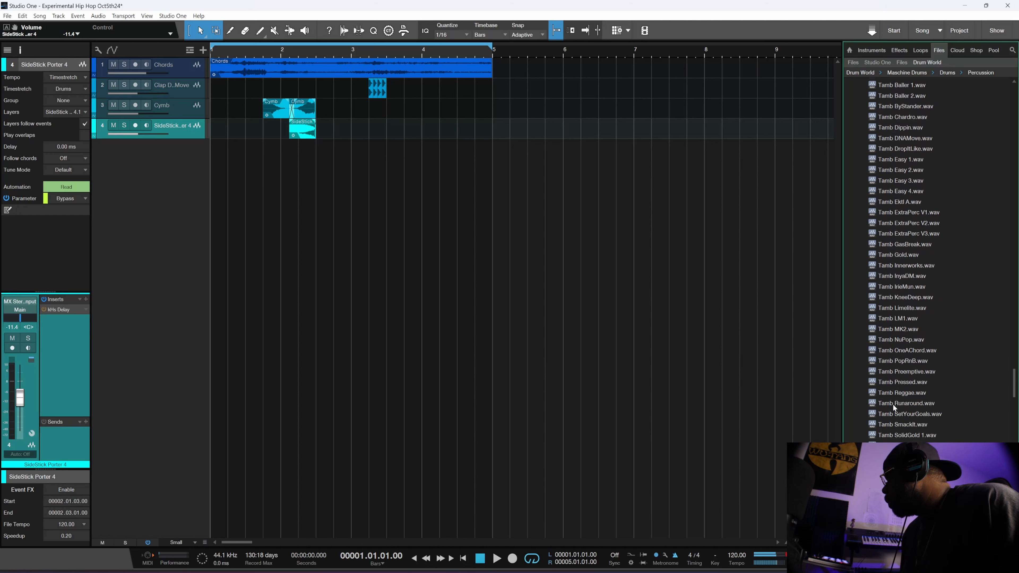
- Add the Tamb SolidGold 2 sample to the arrangement on a new track, starting at bar 4
key("Up")
key("Down")
key("Up")
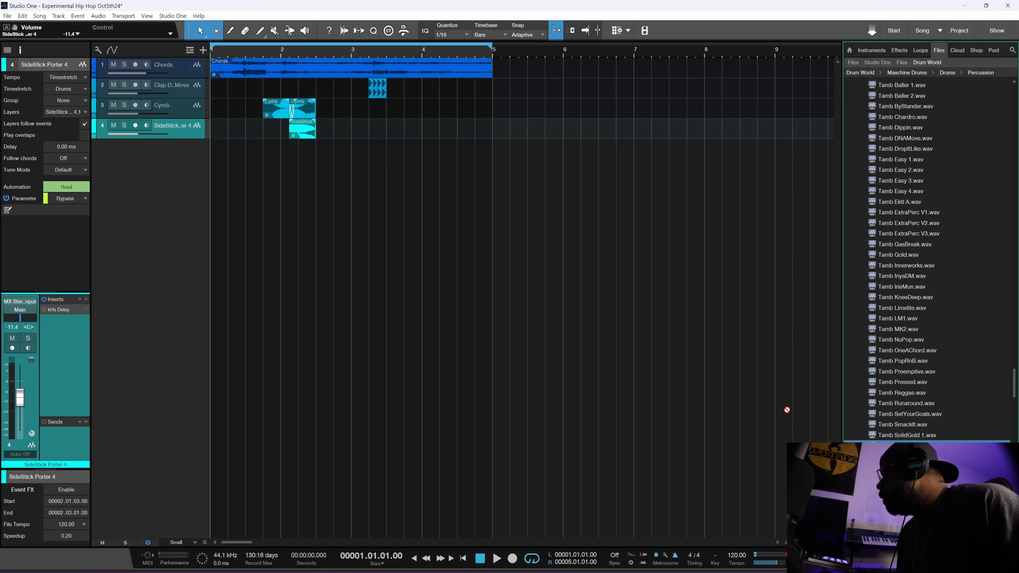
left_click_drag(787, 410, 441, 252)
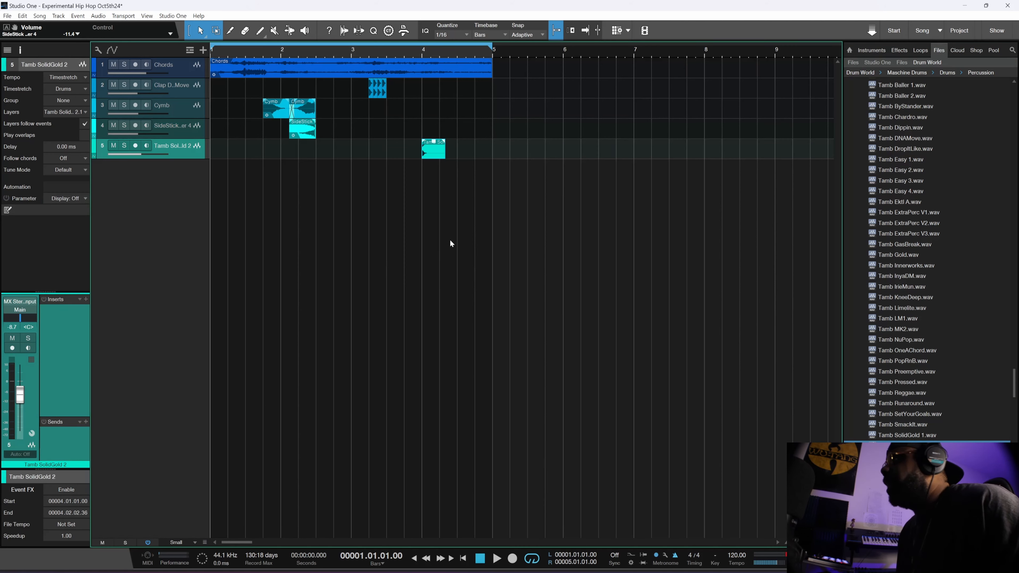
- Play the arrangement and lower the SideStick Porter 4 track's volume to -17.8 dB
key("space")
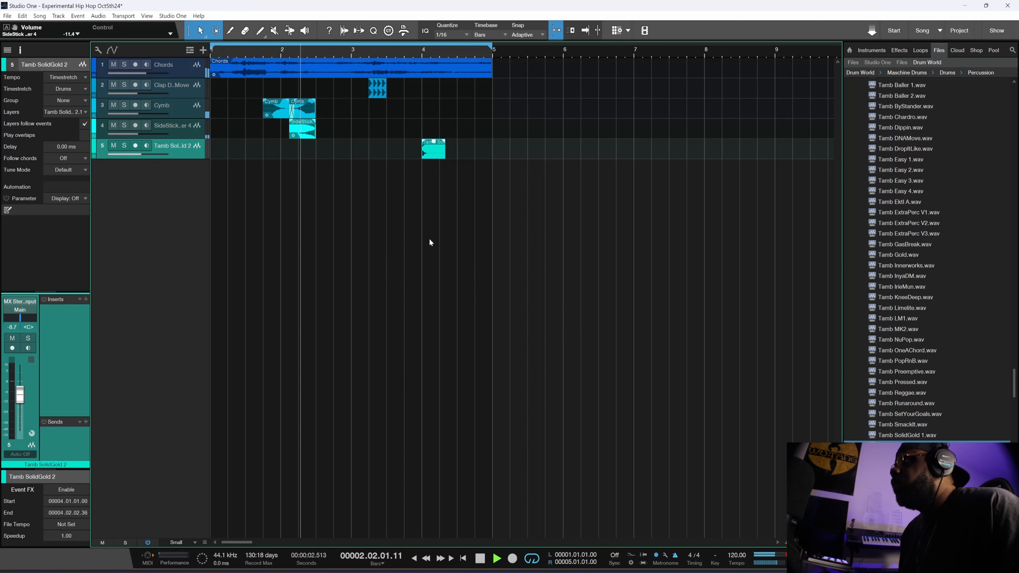
key("space")
key("space")
left_click_drag(138, 135, 133, 135)
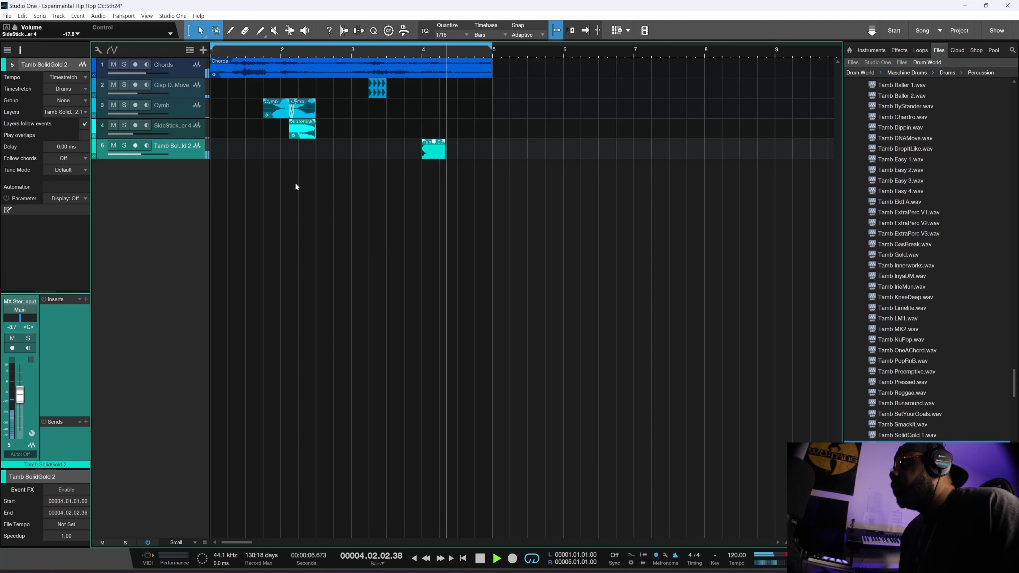
key("Home")
key("space")
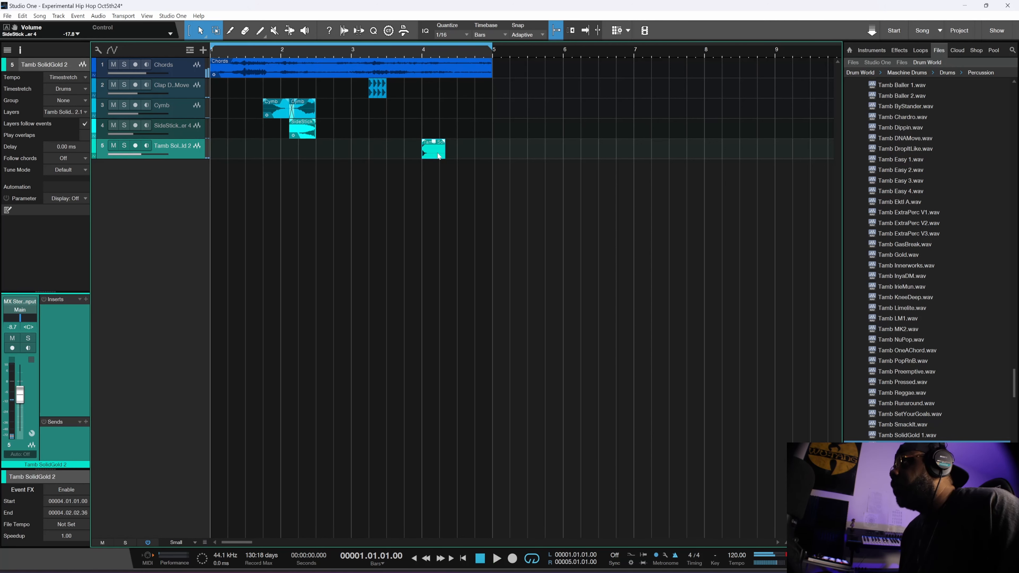
- Move the Tamb SolidGold 2 event to bar 1 beat 2, shorten it to end at beat 3, and play the arrangement
key("space")
left_click_drag(245, 160, 246, 153)
key("space")
key("space")
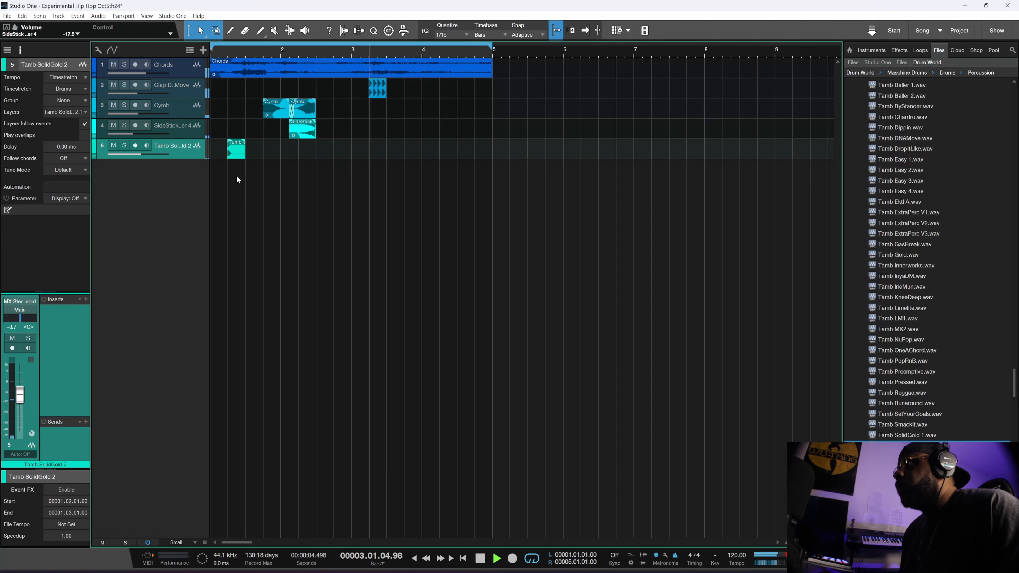
key("space")
key("space")
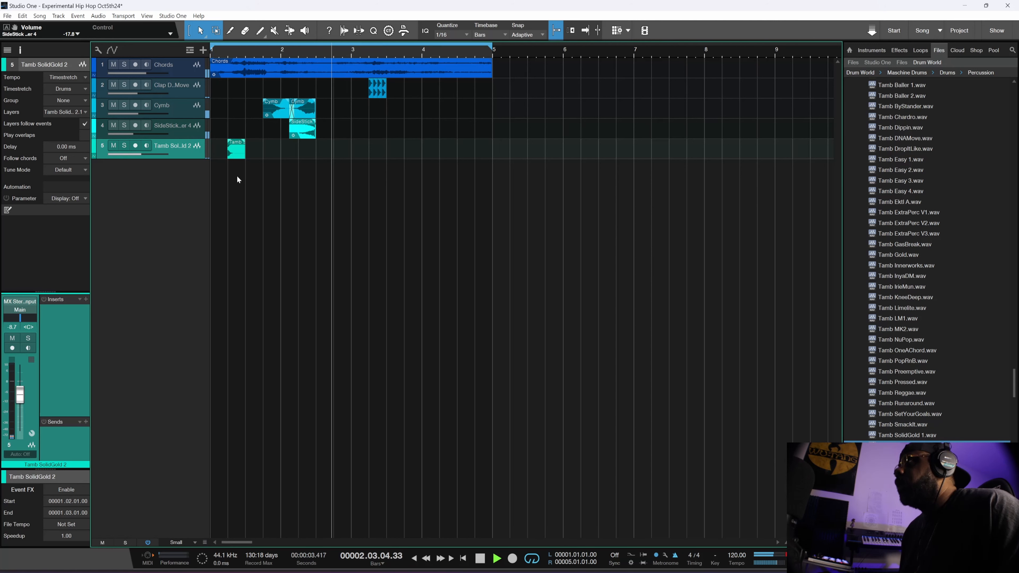
key("space")
- Copy the Tamb SolidGold 2 event to bar 2 beat 4 and transpose the copy by -7
left_click_drag(293, 161, 344, 156)
right_click(344, 156)
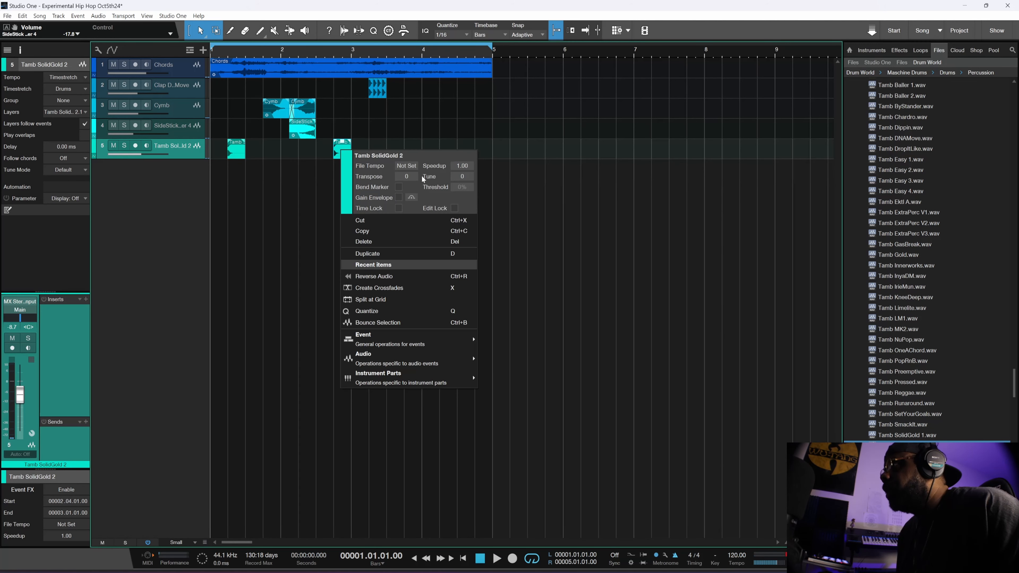
left_click(513, 206)
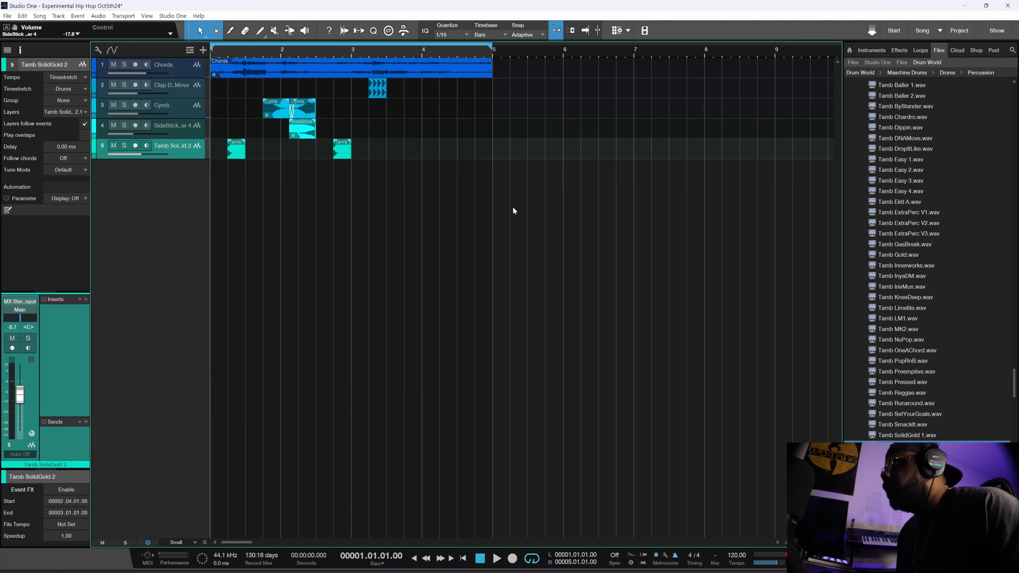
- Color the transposed tambourine copy light green and play the arrangement
right_click(343, 156)
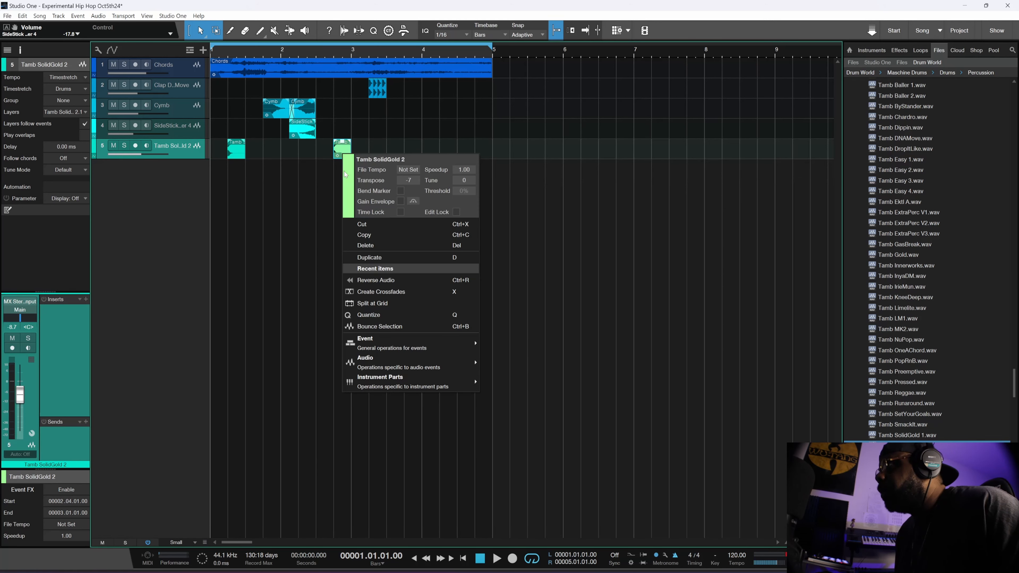
left_click(529, 213)
key("space")
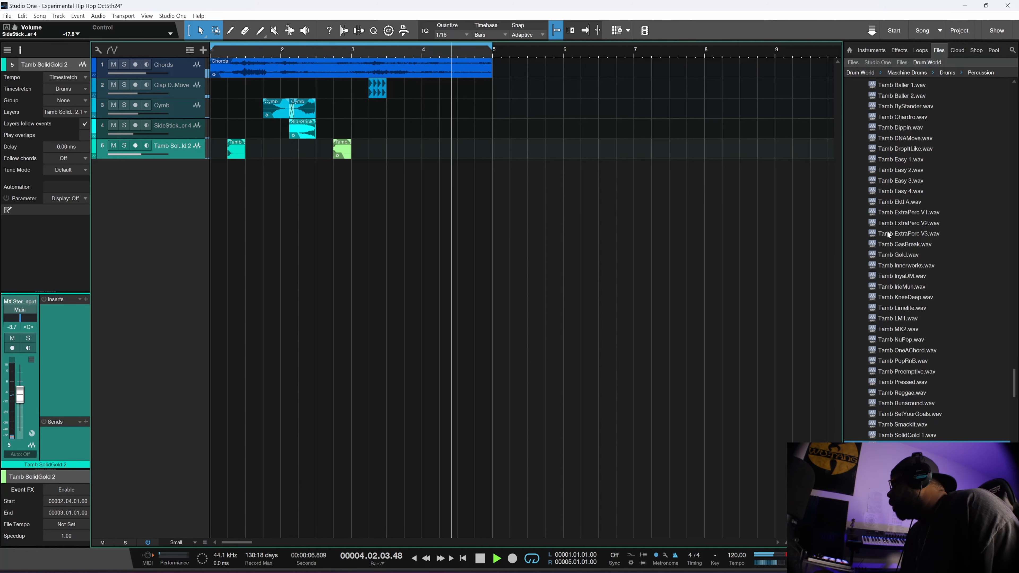
key("space")
- Pick the TambRoll Sunshine sample and place it on a new track, starting at bar 3 beat 4
scroll(910, 273, "down", 3)
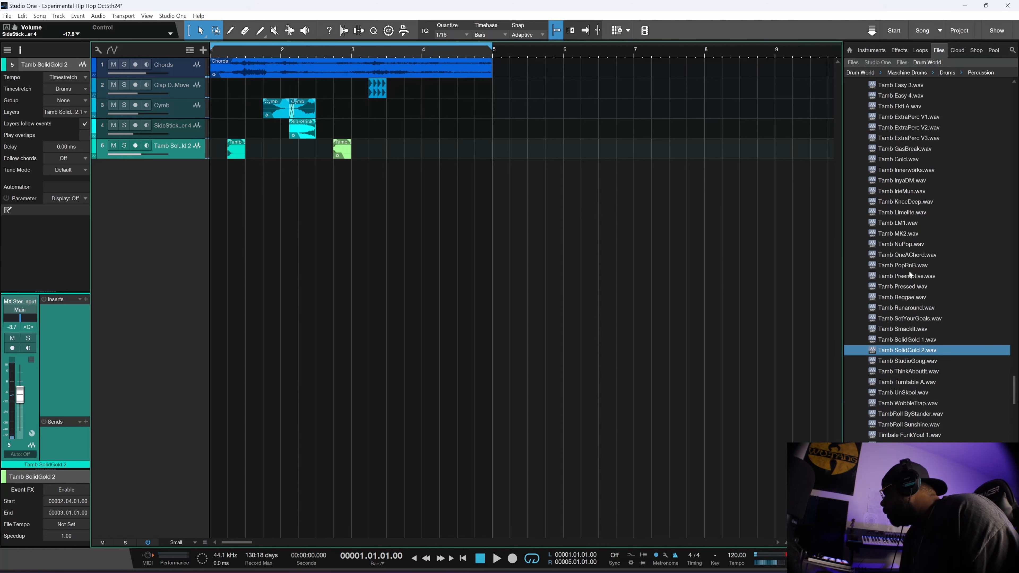
left_click(892, 424)
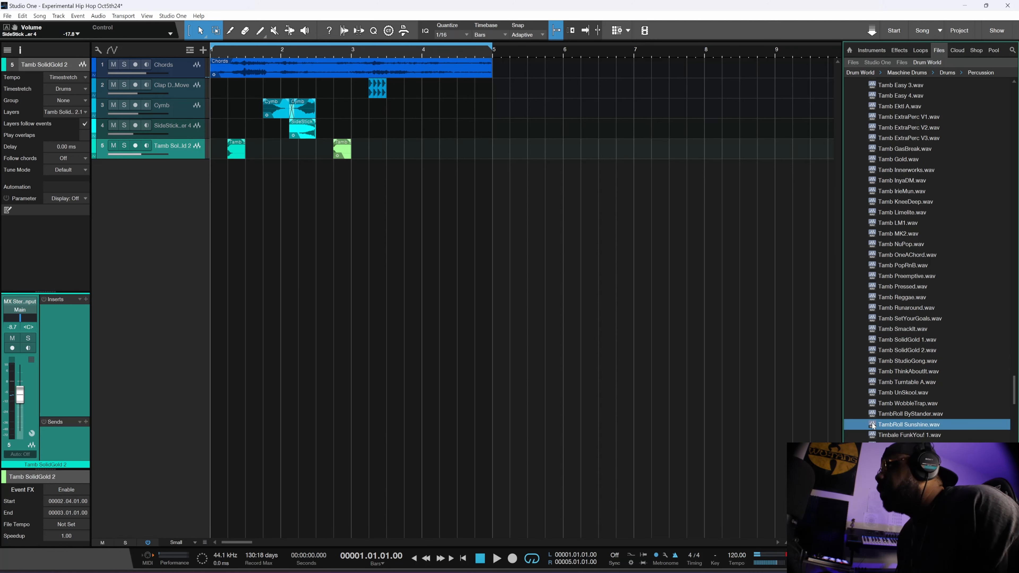
key("space")
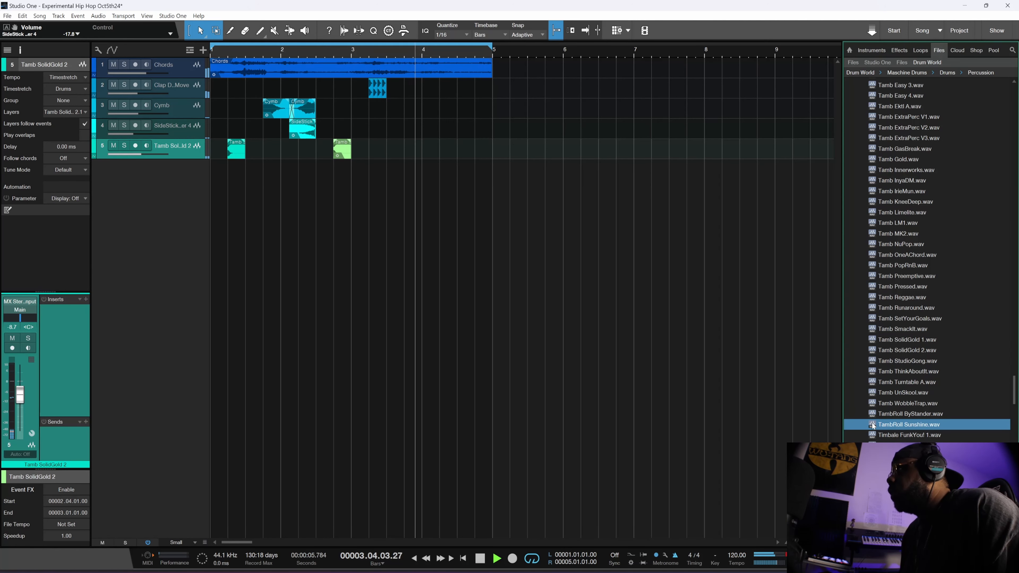
key("space")
left_click_drag(873, 426, 424, 253)
- Trim the end of the TambRoll Sunshine event to the start of bar 4 while playing the loop
key("space")
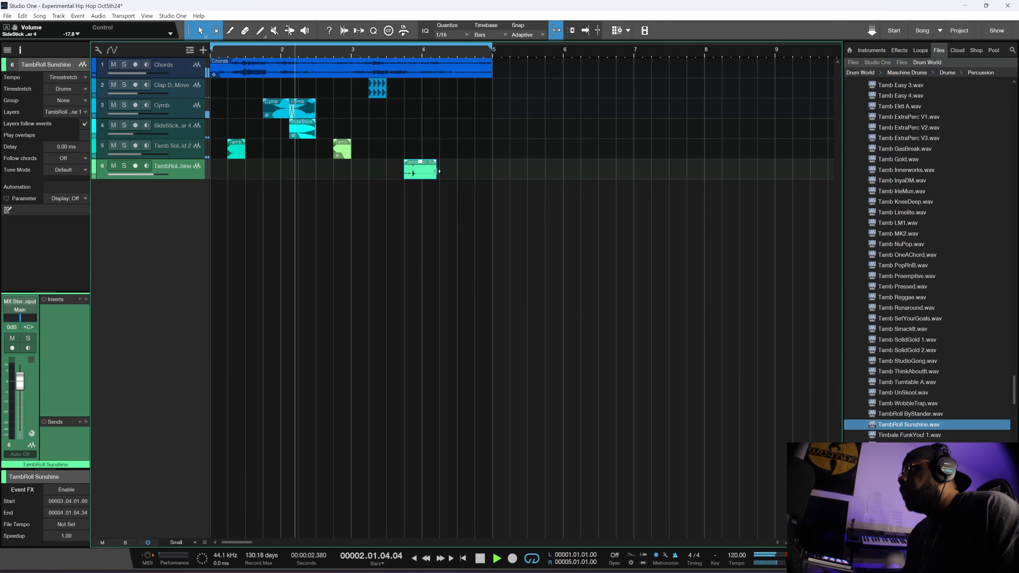
key("e")
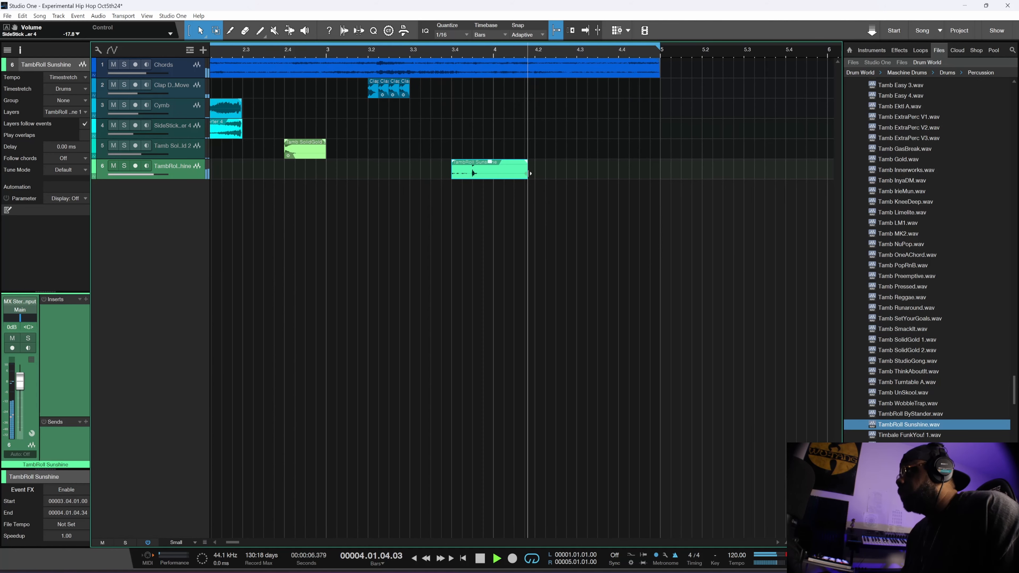
left_click_drag(530, 173, 494, 174)
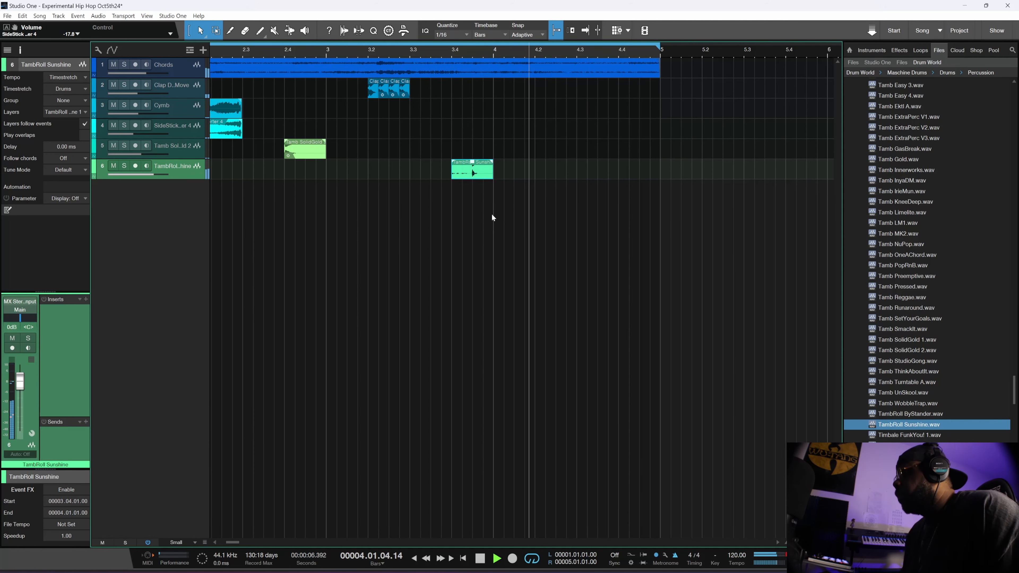
key("space")
- Audition the wood block and wooden percussion samples near the end of the Percussion folder
scroll(915, 377, "down", 5)
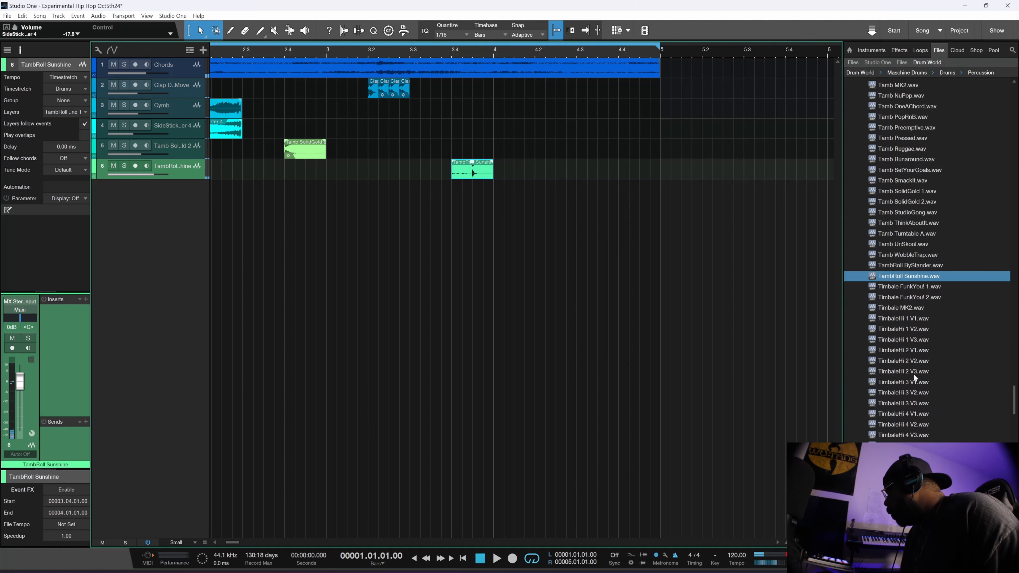
scroll(915, 378, "down", 3)
scroll(1018, 405, "down", 10)
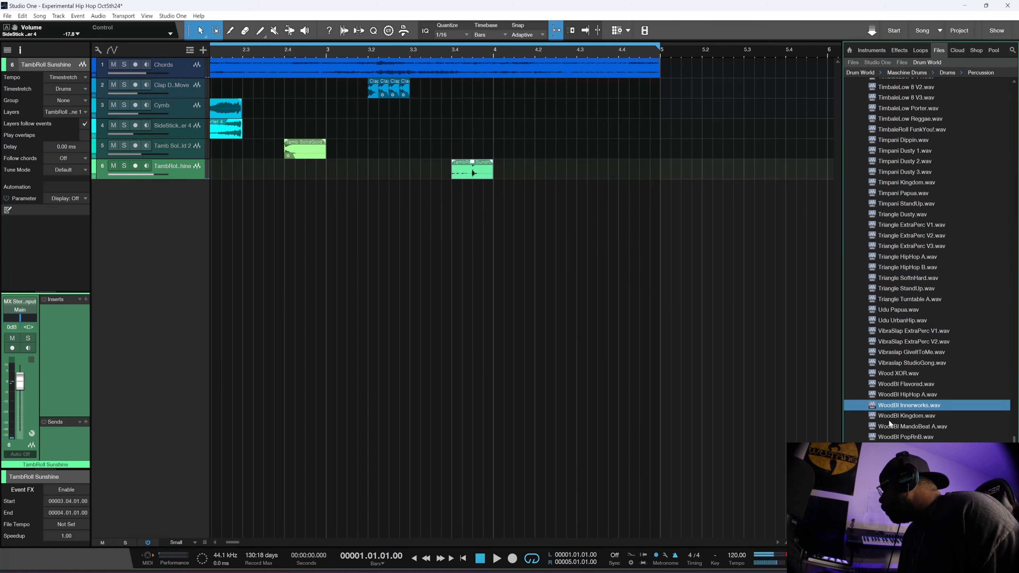
key("Down")
scroll(891, 429, "down", 2)
key("Down")
key("Down")
key("Down")
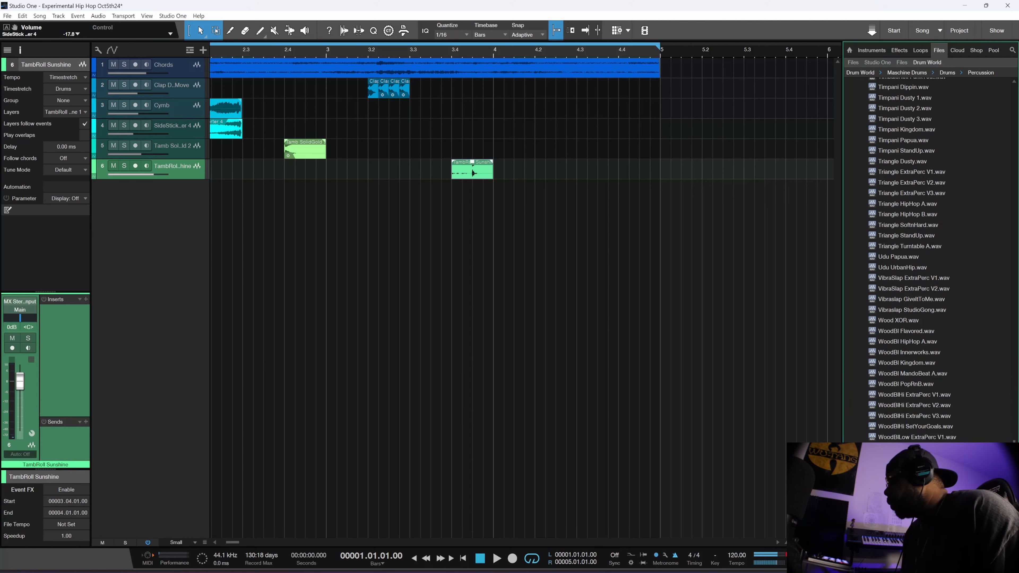
key("Down")
key("Down")
key("Down")
key("Down")
key("Down")
key("Down")
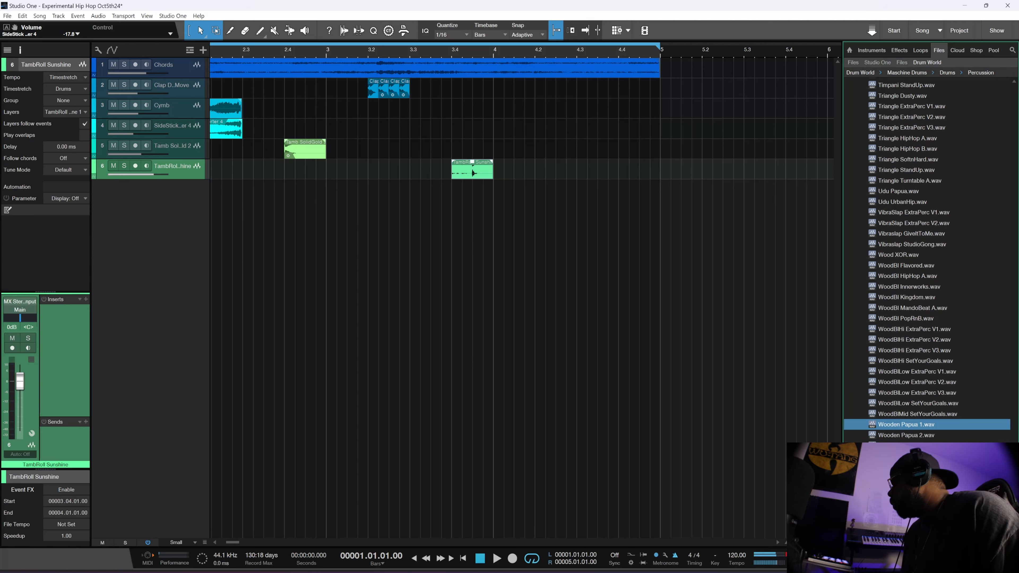
key("Up")
key("Up")
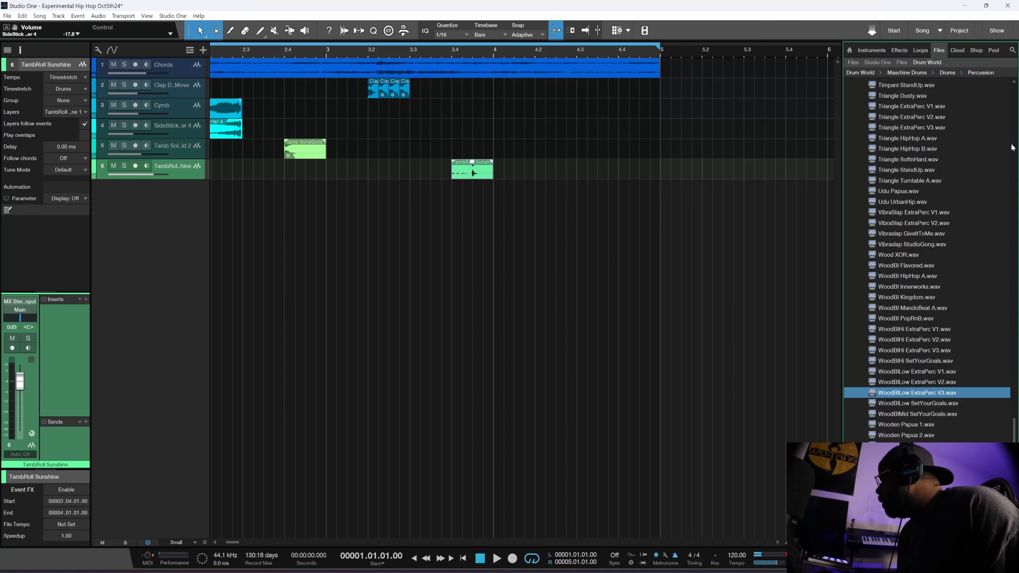
- Audition the bell, block and bongo samples near the beginning of the Percussion folder
left_click(1014, 134)
left_click_drag(1015, 135, 1012, 97)
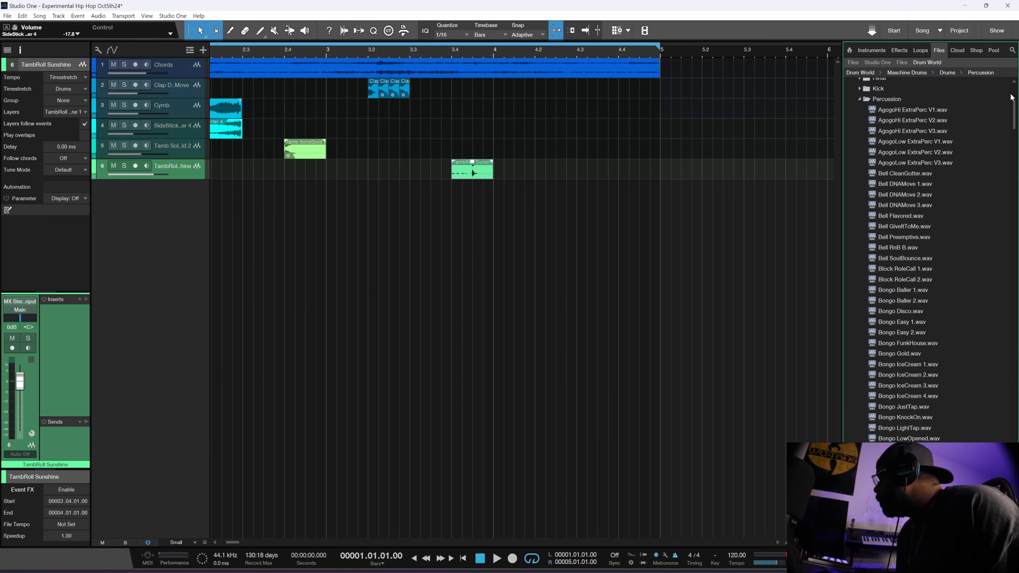
left_click(909, 206)
left_click(902, 217)
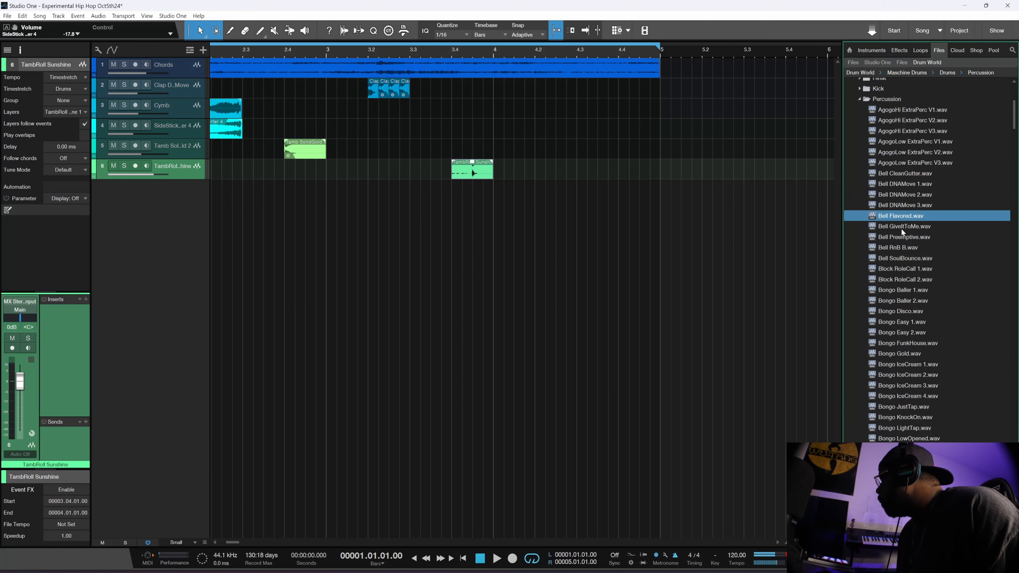
left_click(904, 226)
left_click(904, 248)
left_click(905, 279)
left_click(906, 354)
scroll(906, 355, "down", 4)
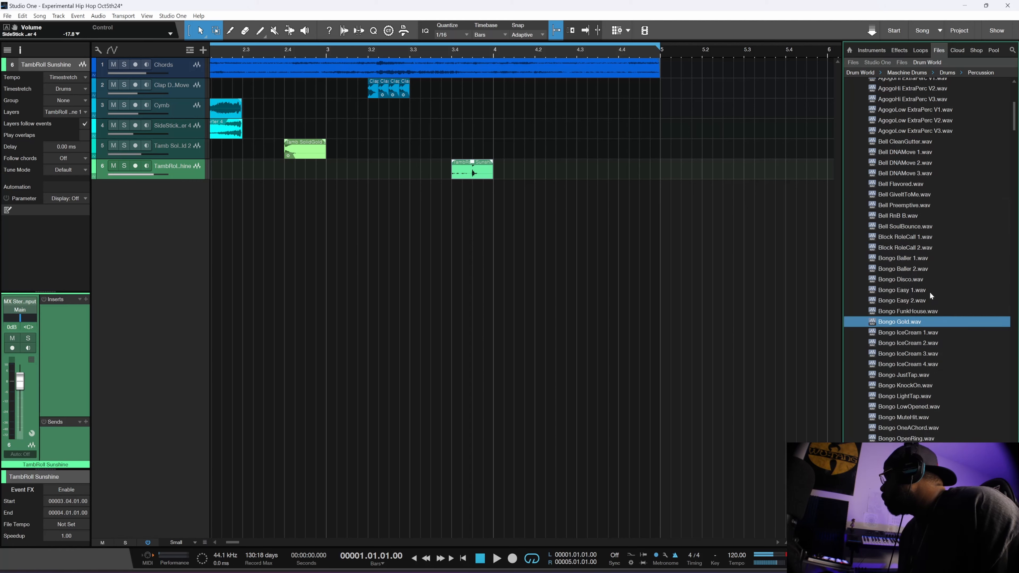
left_click(922, 295)
left_click(913, 324)
left_click(909, 364)
scroll(909, 357, "down", 1)
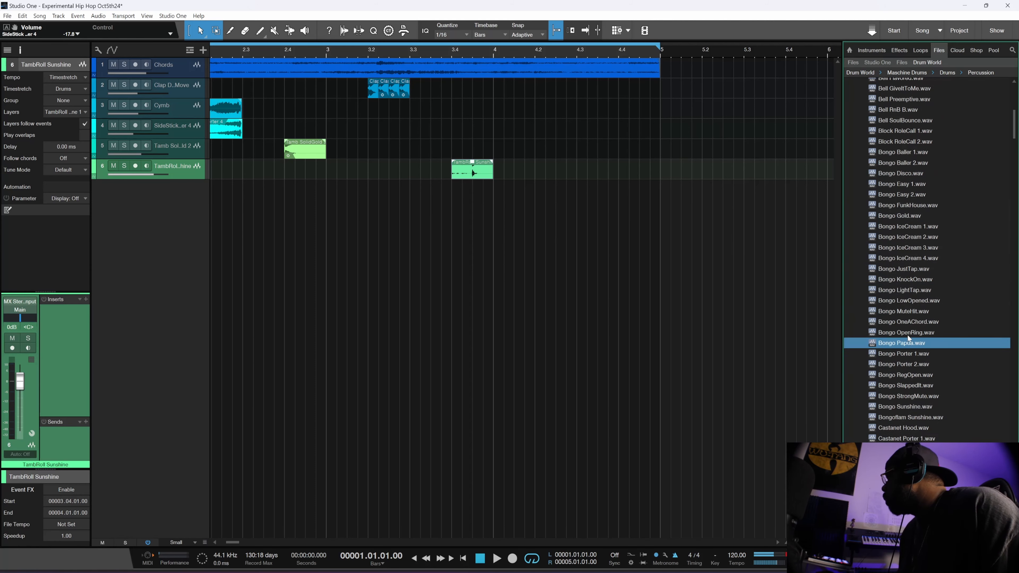
left_click(908, 289)
scroll(909, 265, "down", 2)
left_click(906, 237)
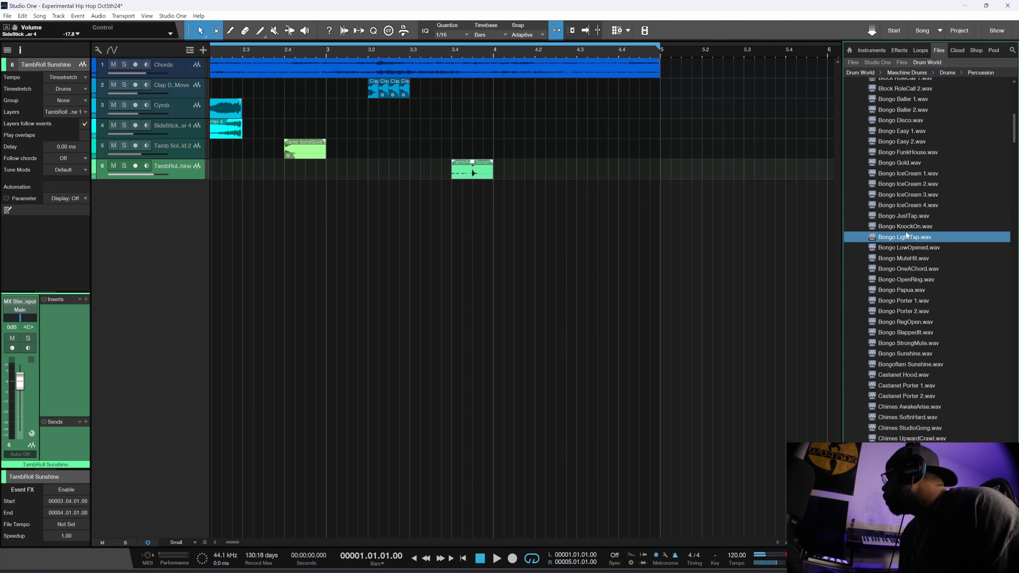
left_click(907, 227)
left_click(908, 216)
left_click(908, 194)
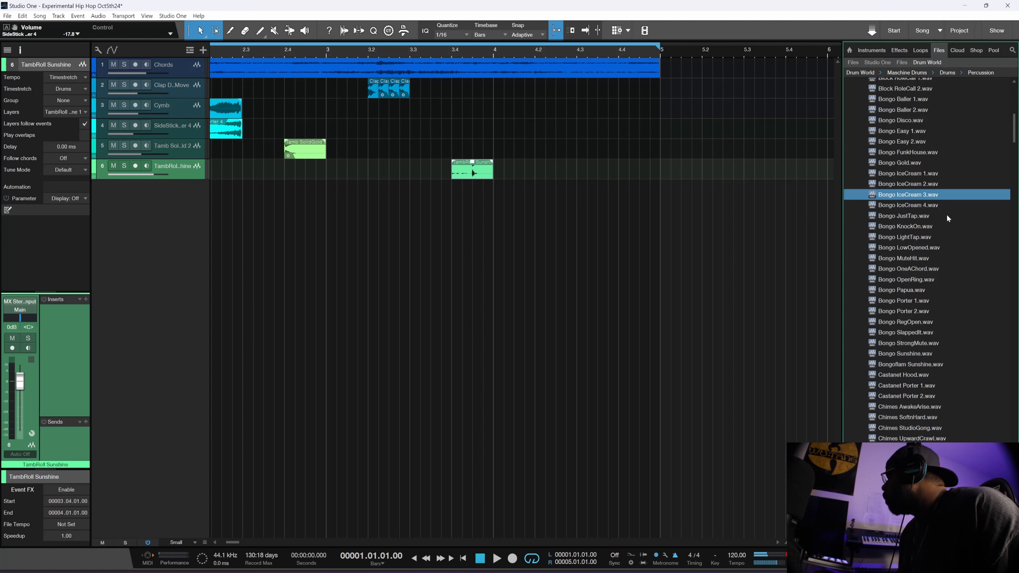
- Collapse the Percussion folder and expand the Snare folder within Maschine Drums
scroll(948, 218, "up", 9)
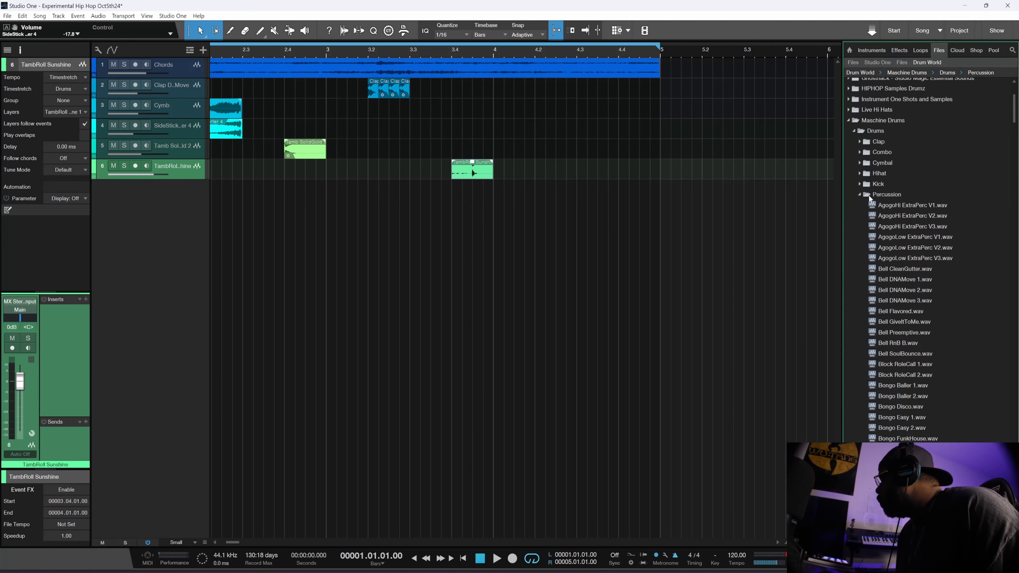
left_click(860, 195)
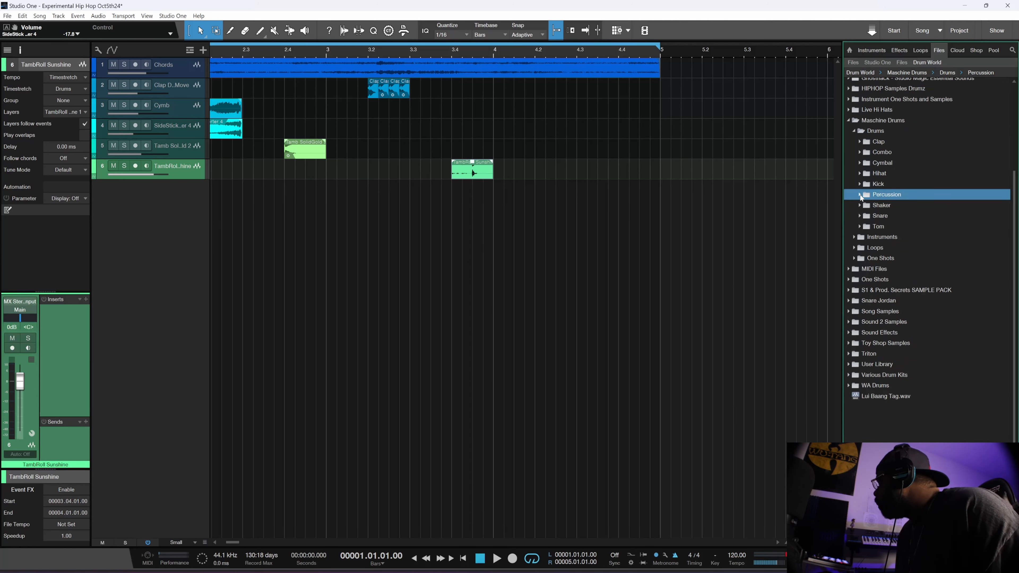
left_click(860, 217)
- Audition the sidestick samples in the Snare folder, from SideStick GiveItToMe through SideStick Harsh and the ones listed after it
left_click(899, 301)
scroll(901, 303, "down", 2)
left_click(903, 302)
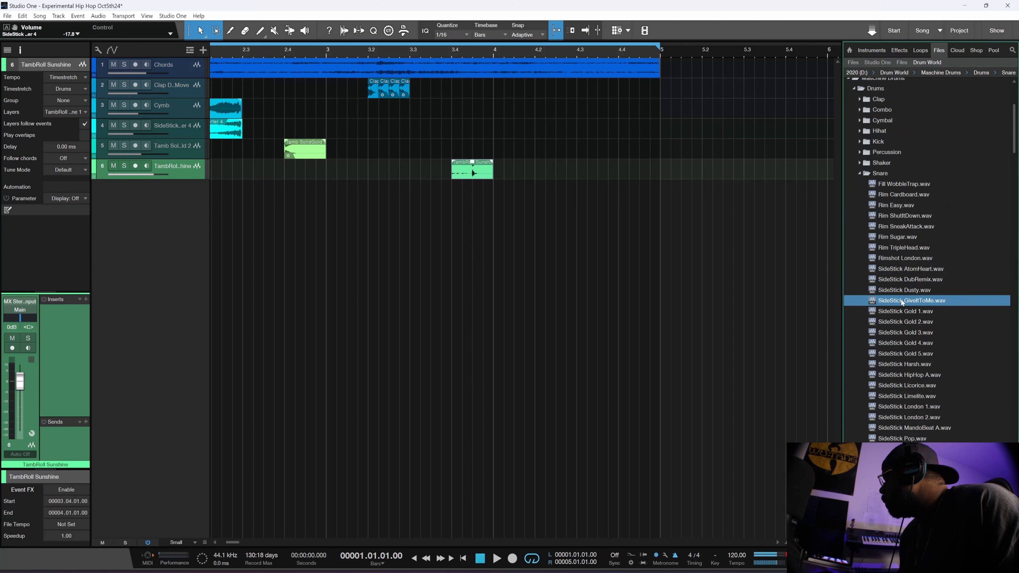
scroll(908, 311, "down", 1)
right_click(910, 314)
left_click(891, 323)
left_click(887, 355)
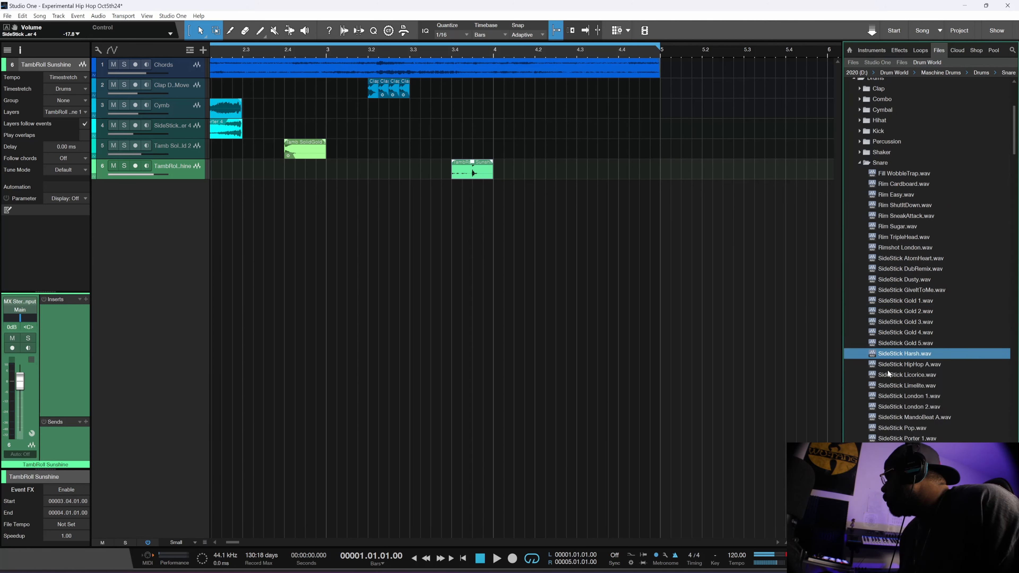
key("Down")
key("Down")
key("Down")
key("Down")
key("Down")
key("Down")
key("Down")
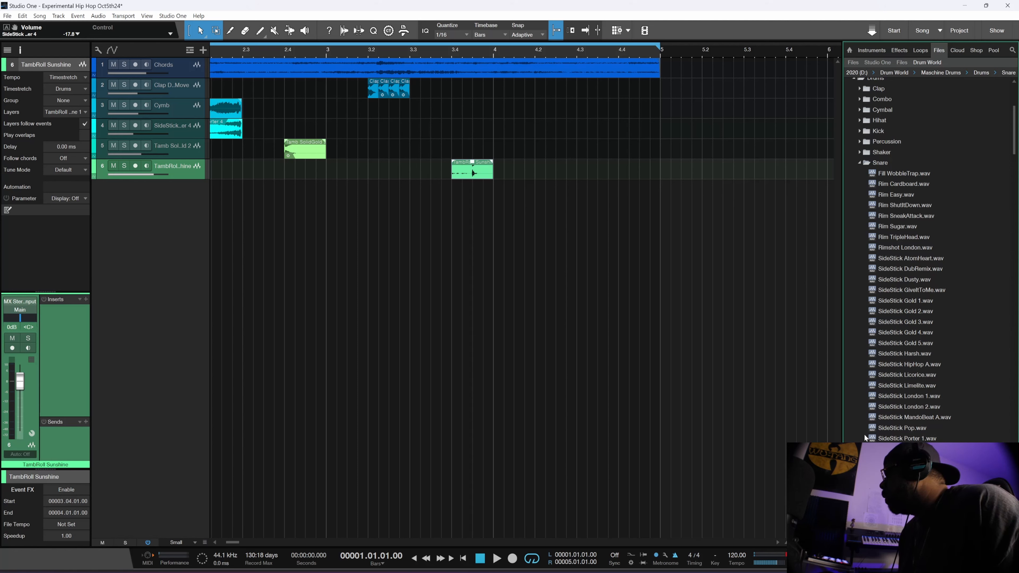
- Add SideStick Porter 2 on a new track in bar 4 and repeat it as three consecutive 1/16 hits starting at 4.1.3
left_click_drag(617, 231, 593, 227)
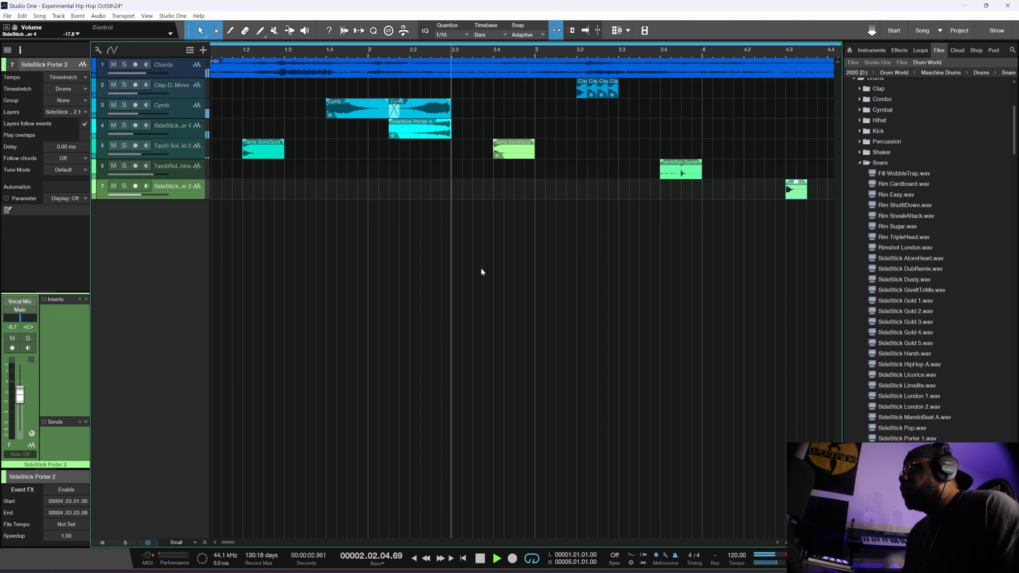
key("w")
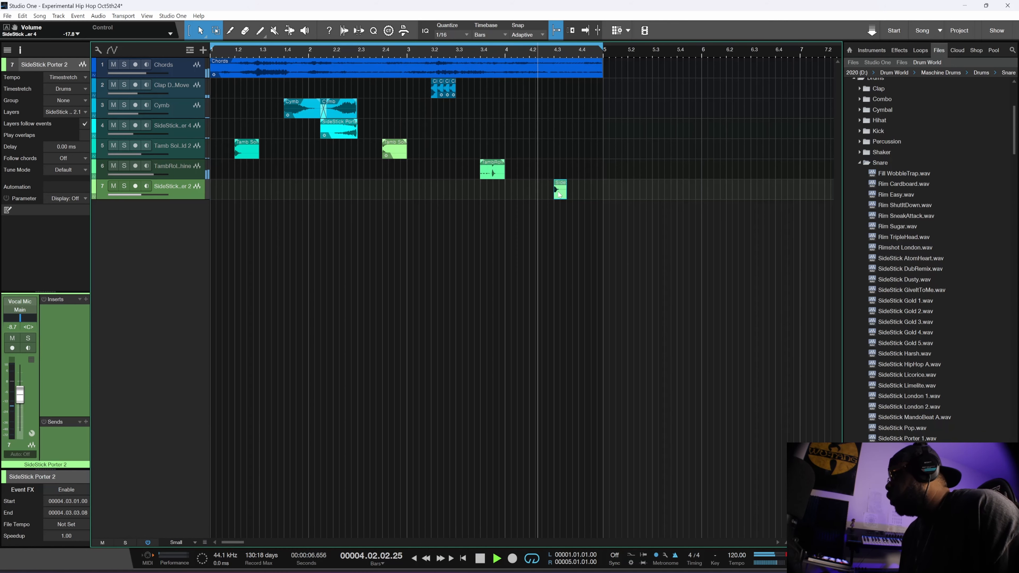
key("space")
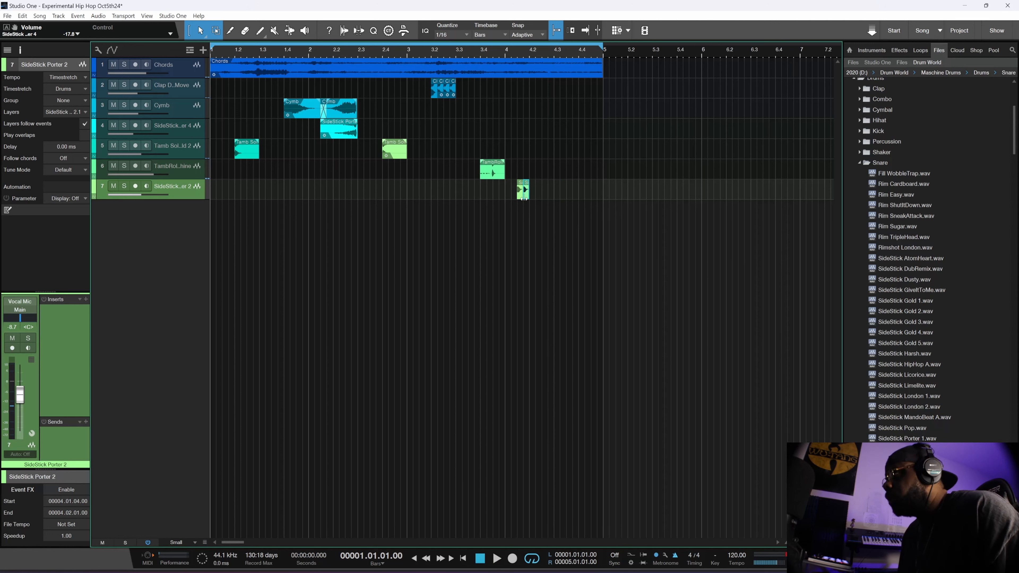
key("space")
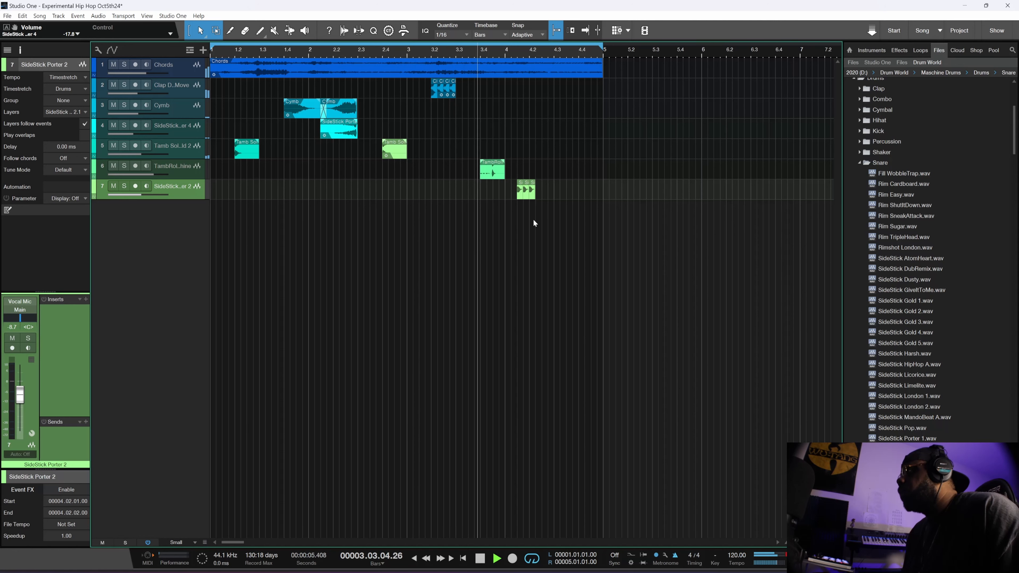
key("space")
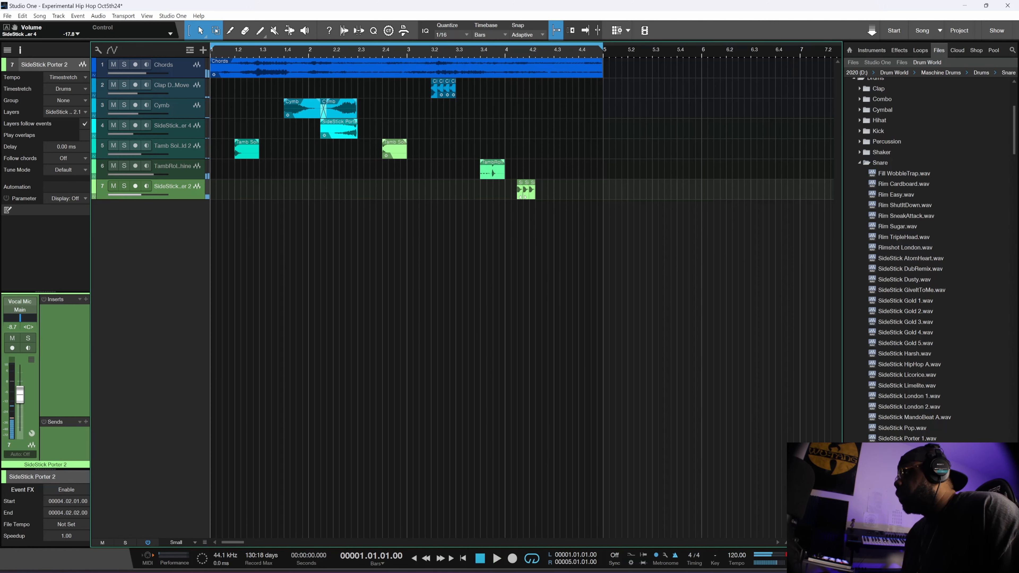
- Shift the three SideStick Porter 2 hits two sixteenths later to start at 4.2.1, checking the timing in loop playback
left_click_drag(533, 199, 540, 197)
key("space")
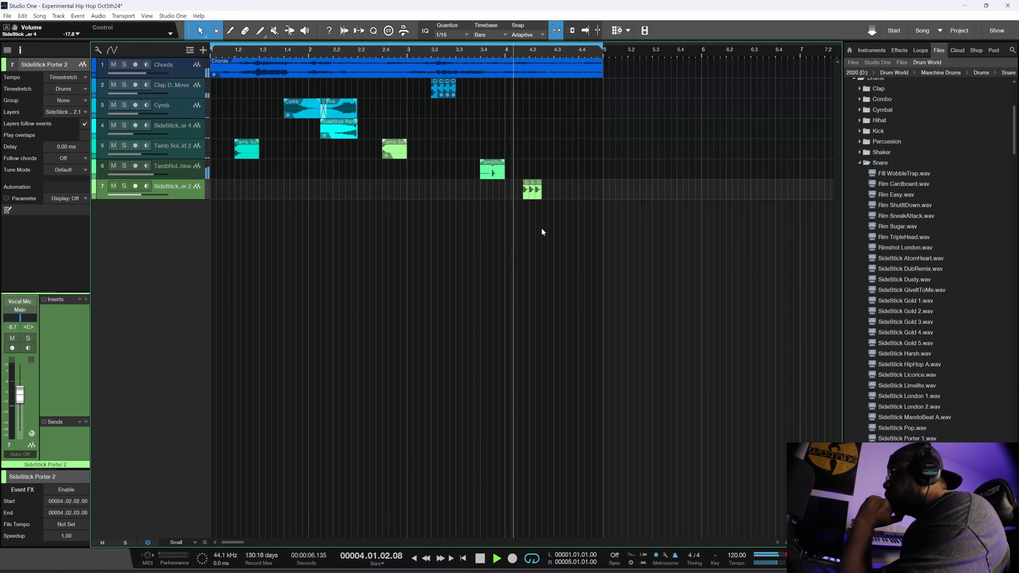
key("space")
left_click_drag(537, 193, 544, 194)
left_click(547, 230)
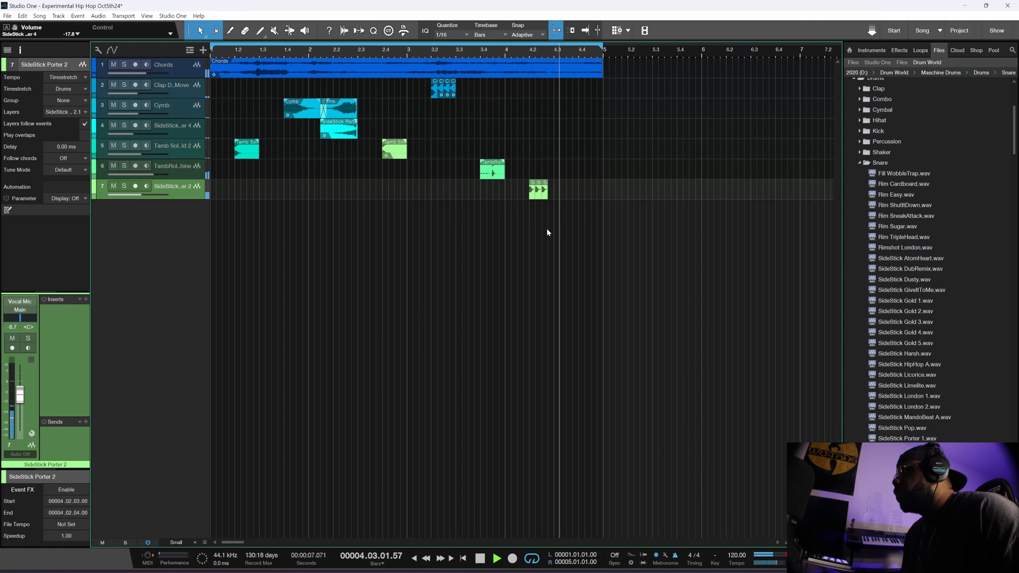
key("space")
- Transpose the second SideStick Porter 2 hit to -3 and the third hit to -4
right_click(539, 197)
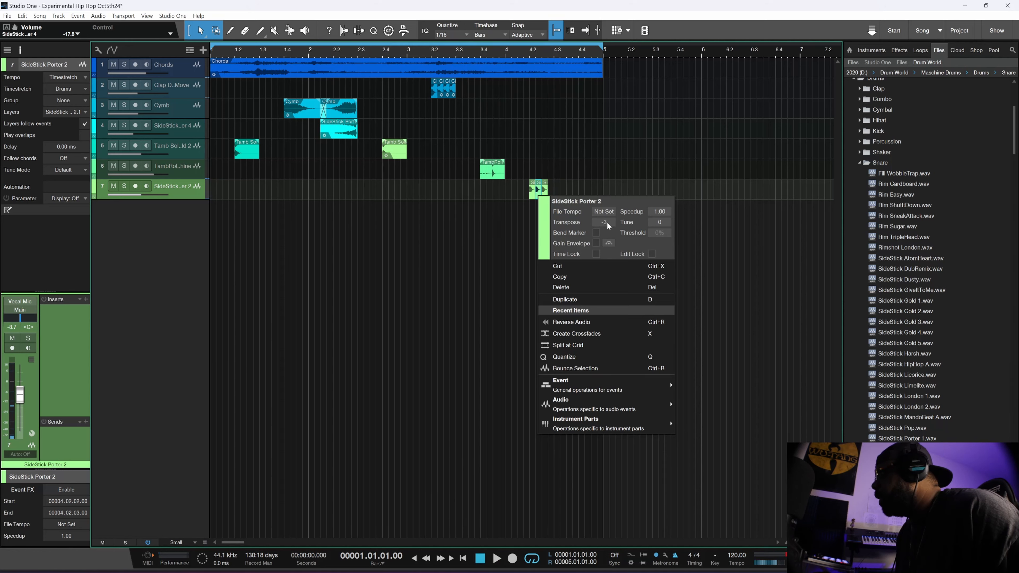
left_click(573, 172)
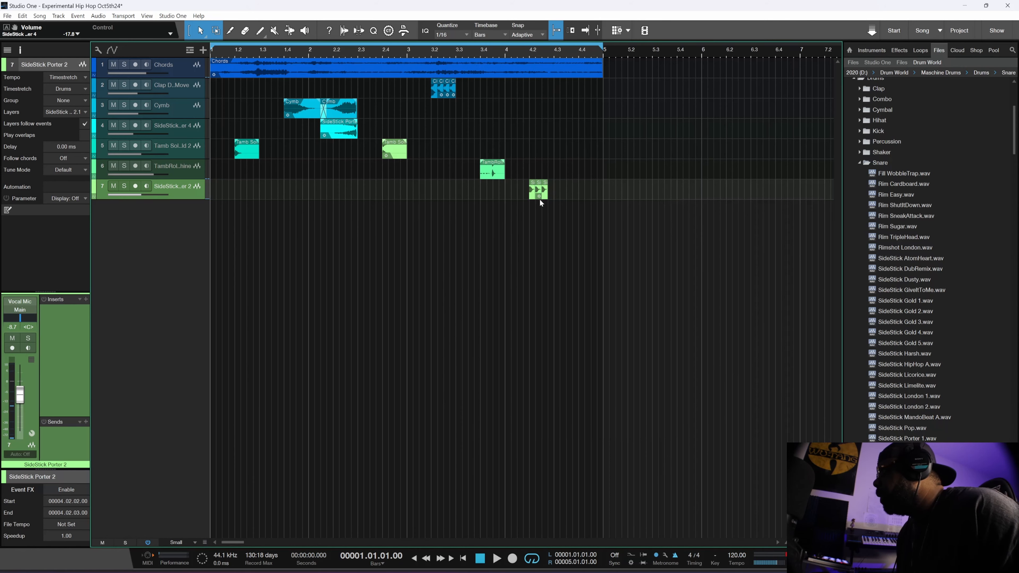
right_click(546, 195)
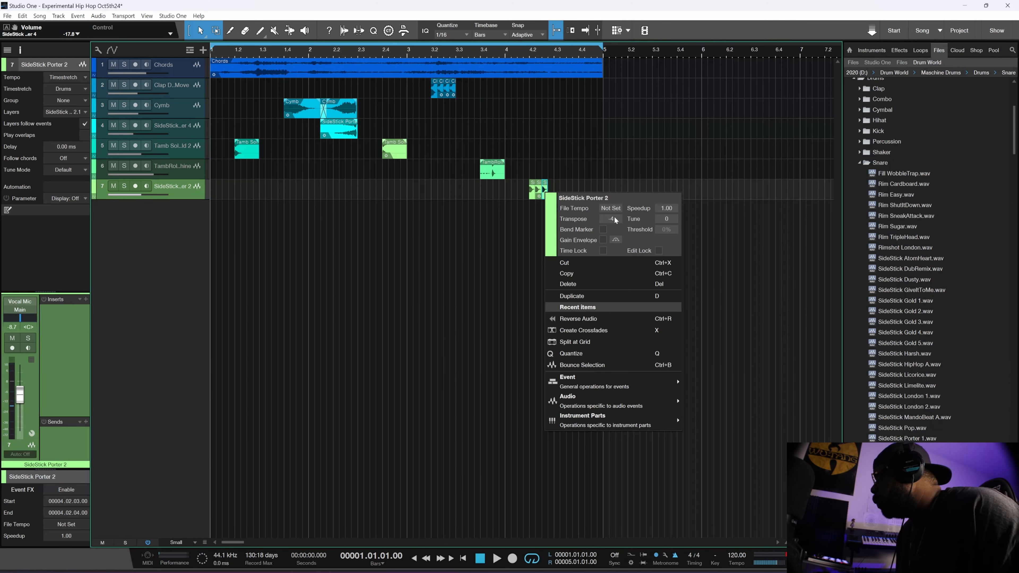
left_click(566, 174)
- Set the Chords track volume to about -6.3 dB while playing the loop
key("space")
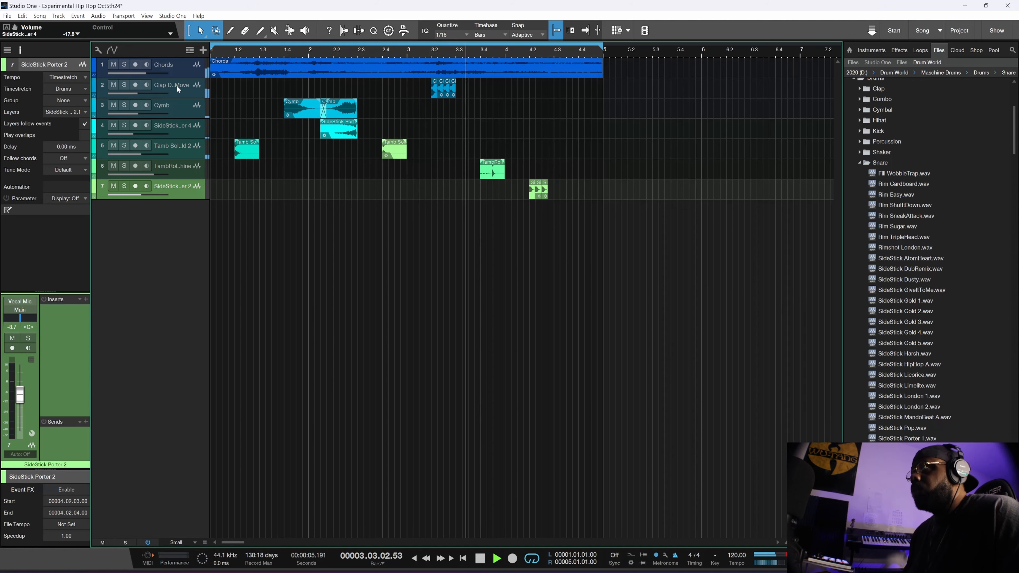
left_click_drag(145, 73, 143, 72)
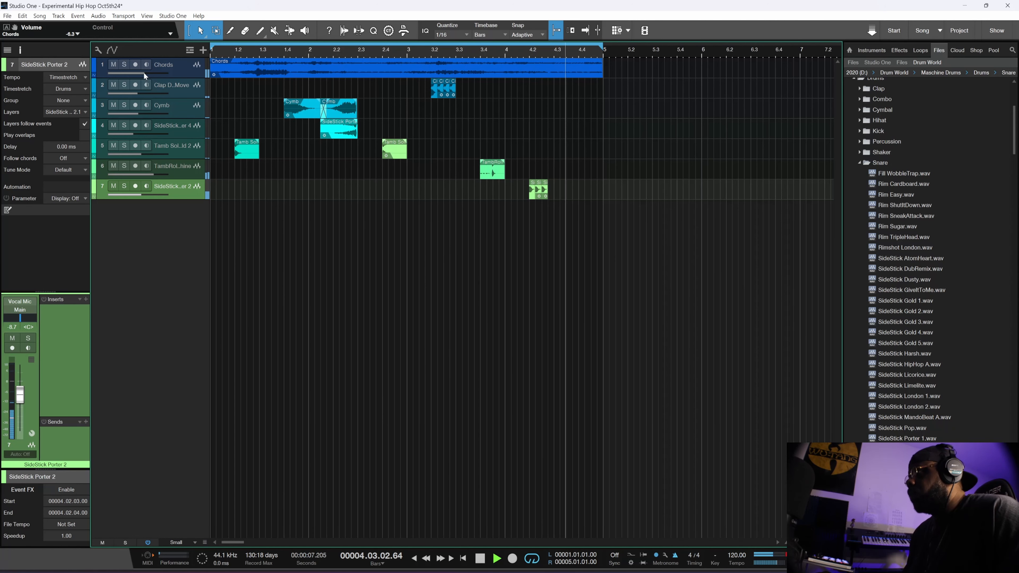
key("space")
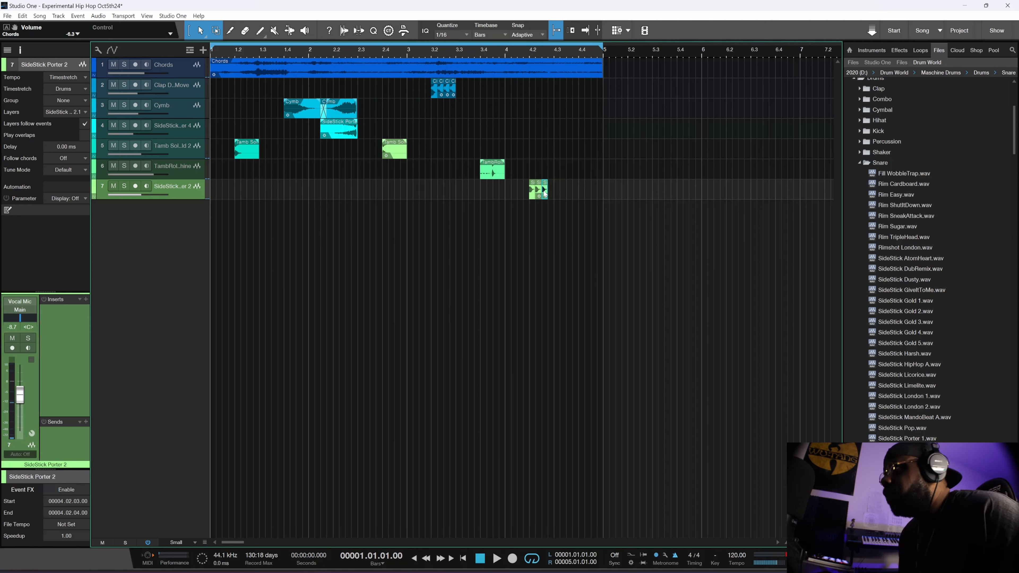
- Collapse the Snare and Drums sample folders and show the effects plug-in list
left_click(859, 163)
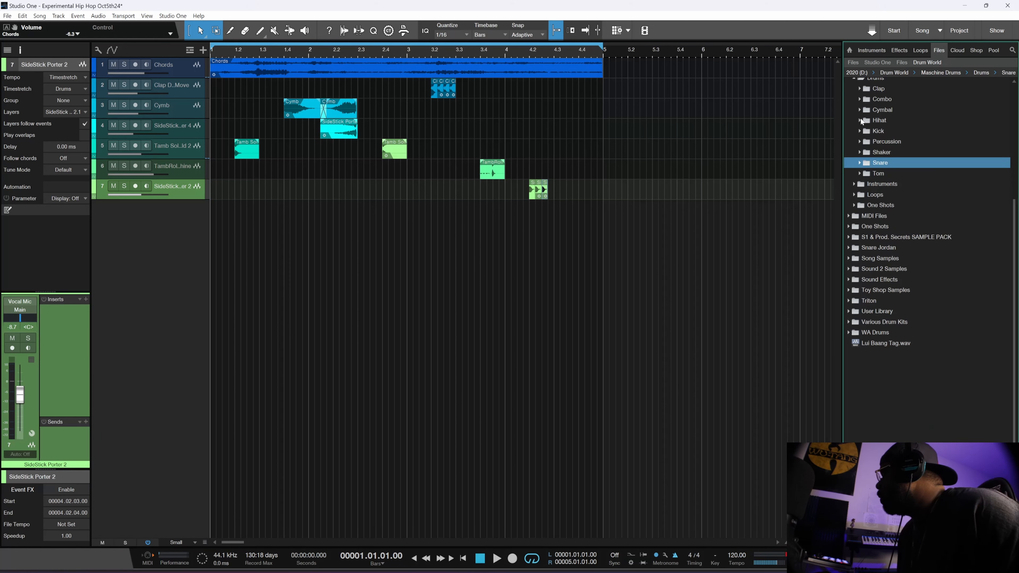
left_click(855, 80)
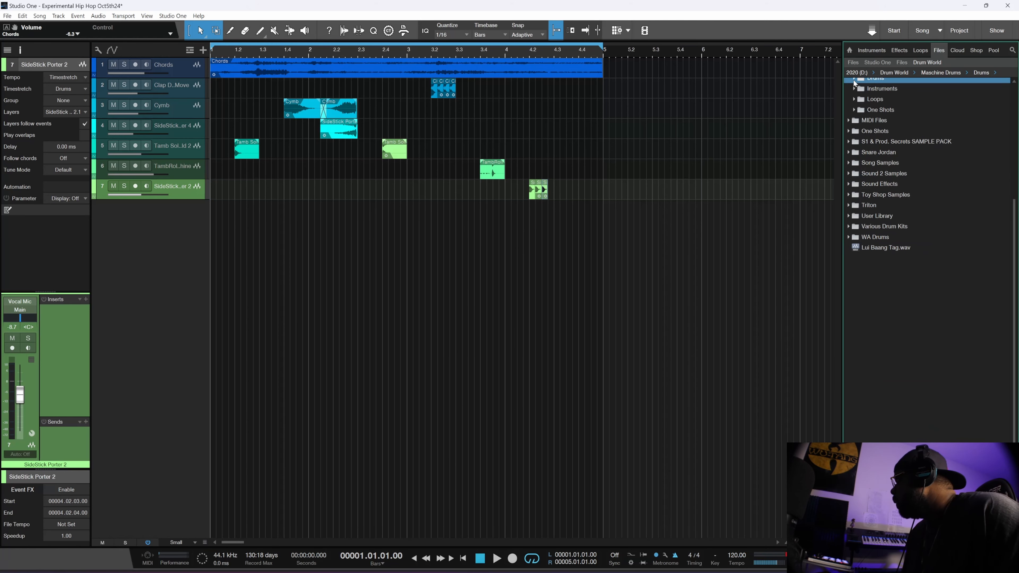
scroll(859, 82, "up", 5)
left_click(899, 50)
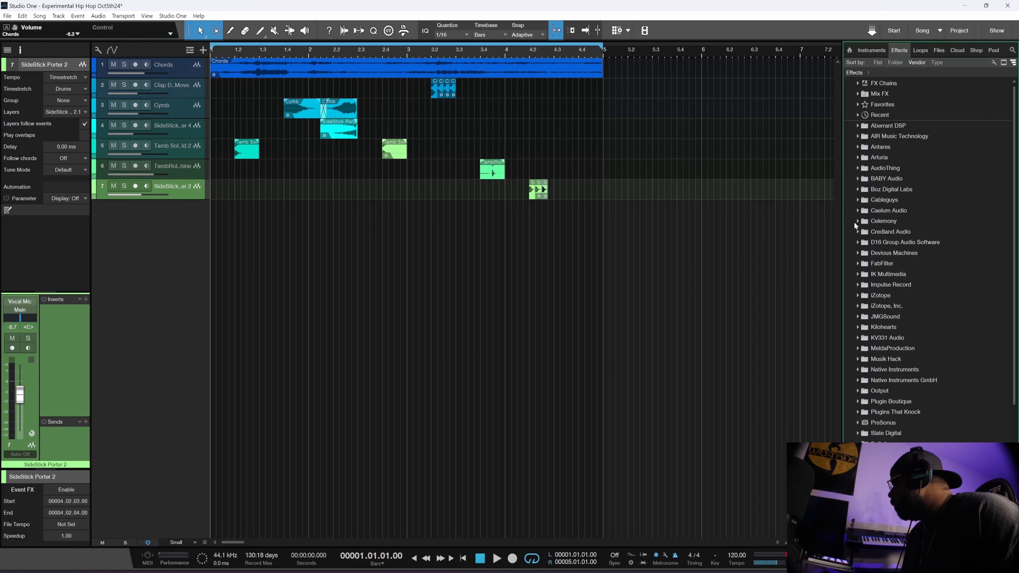
- Insert the Native Instruments Raum reverb as an event effect on the third SideStick Porter 2 hit
scroll(539, 231, "up", 5)
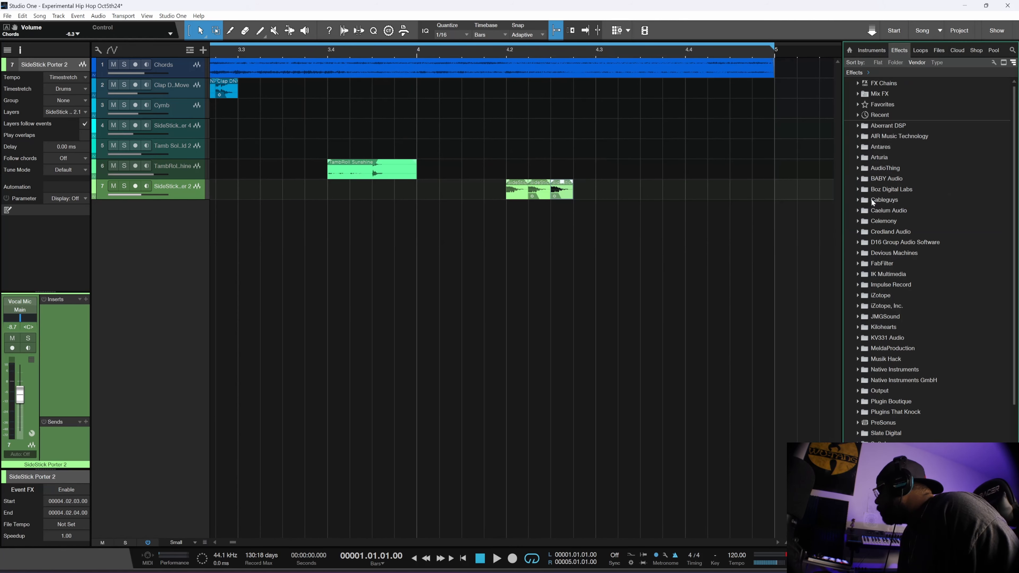
scroll(869, 191, "down", 3)
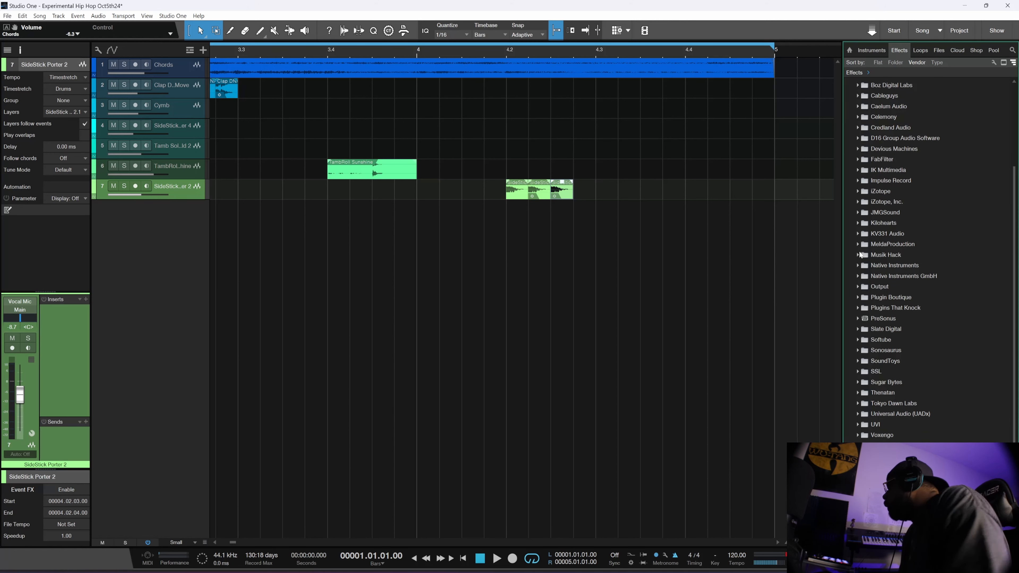
left_click(858, 266)
scroll(883, 318, "down", 2)
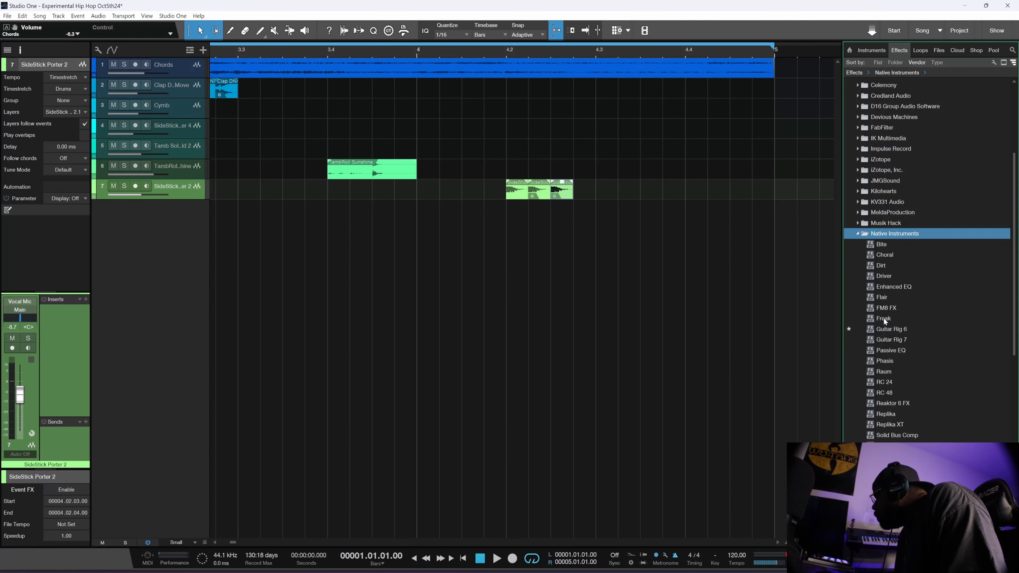
left_click_drag(869, 327, 563, 194)
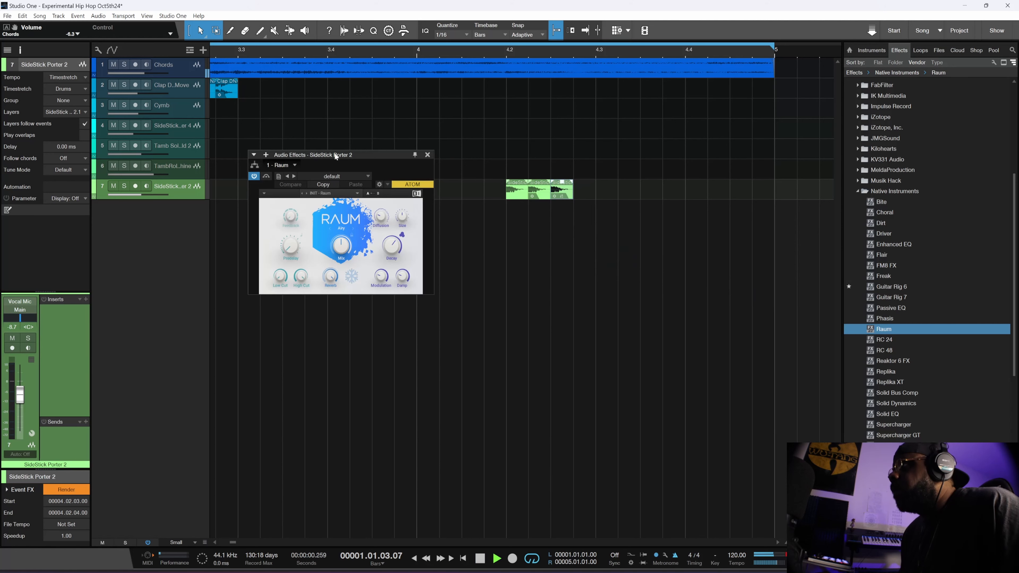
- Try Raum's Medium factory presets Clap Room and Big Room on the last sidestick hit during loop playback
left_click(334, 194)
mouse_move(344, 208)
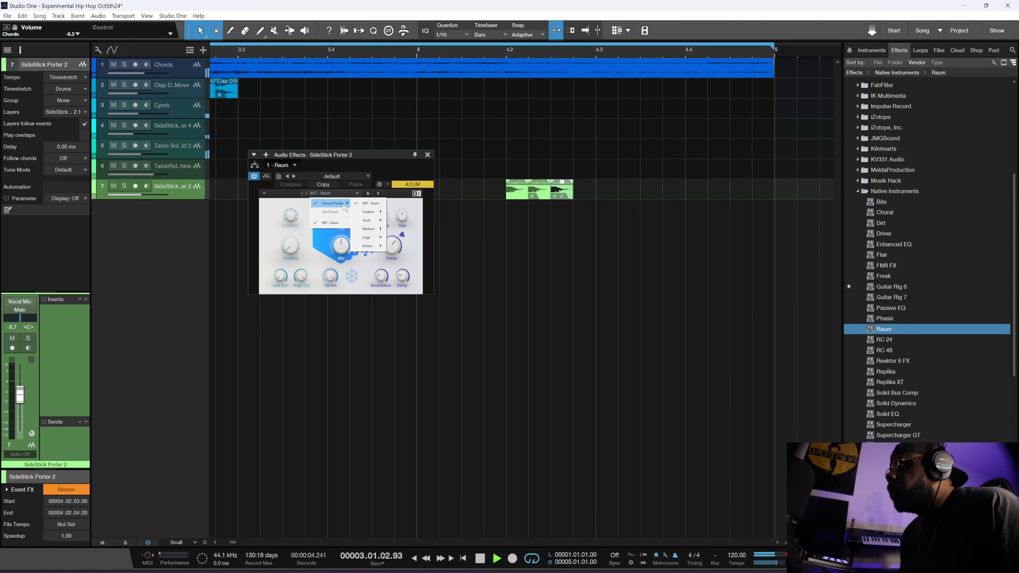
mouse_move(381, 213)
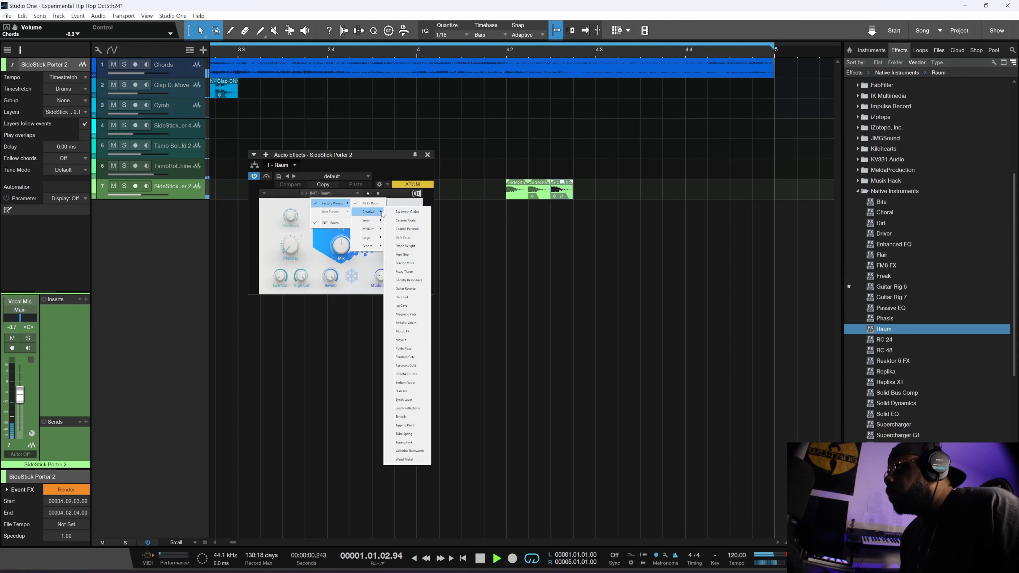
mouse_move(381, 231)
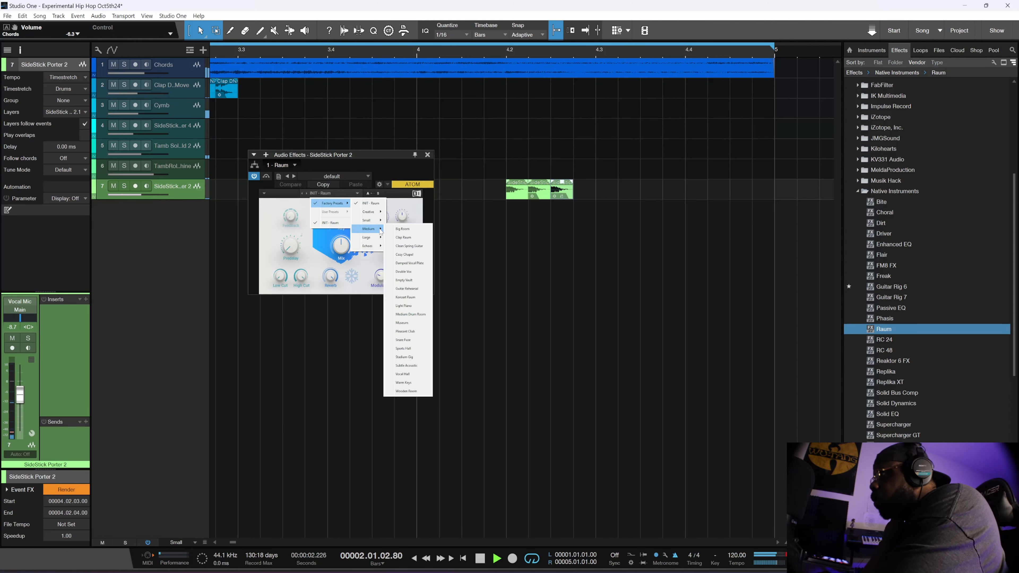
left_click(411, 237)
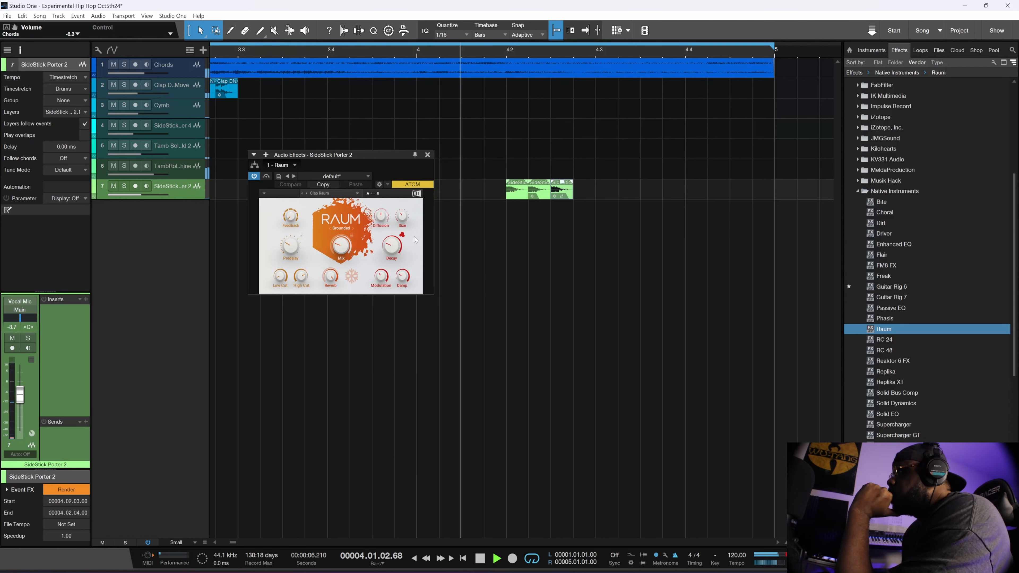
left_click(350, 194)
left_click(335, 226)
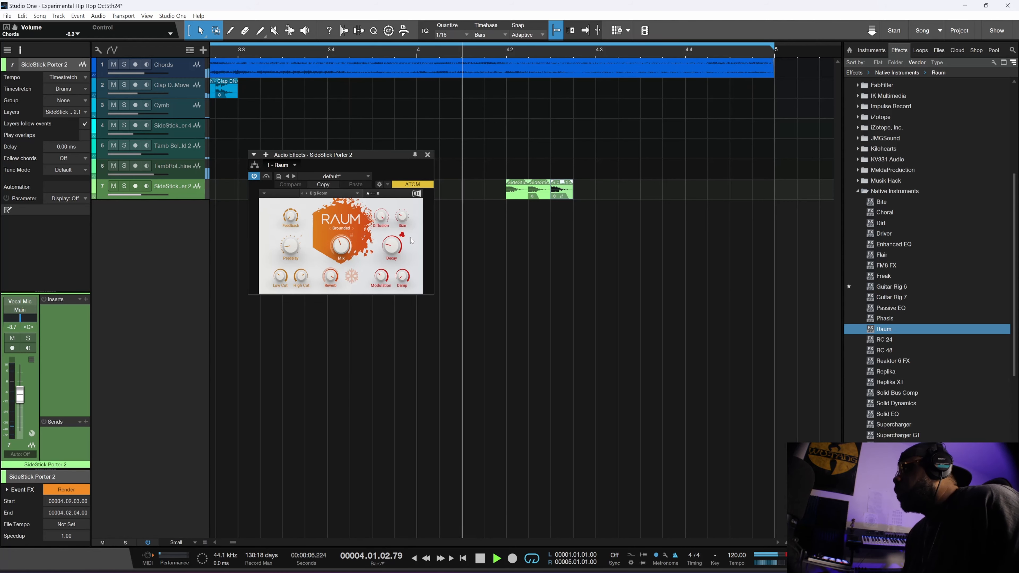
- Try Raum's Large factory preset Cosmic Keys on the last sidestick hit
left_click(346, 194)
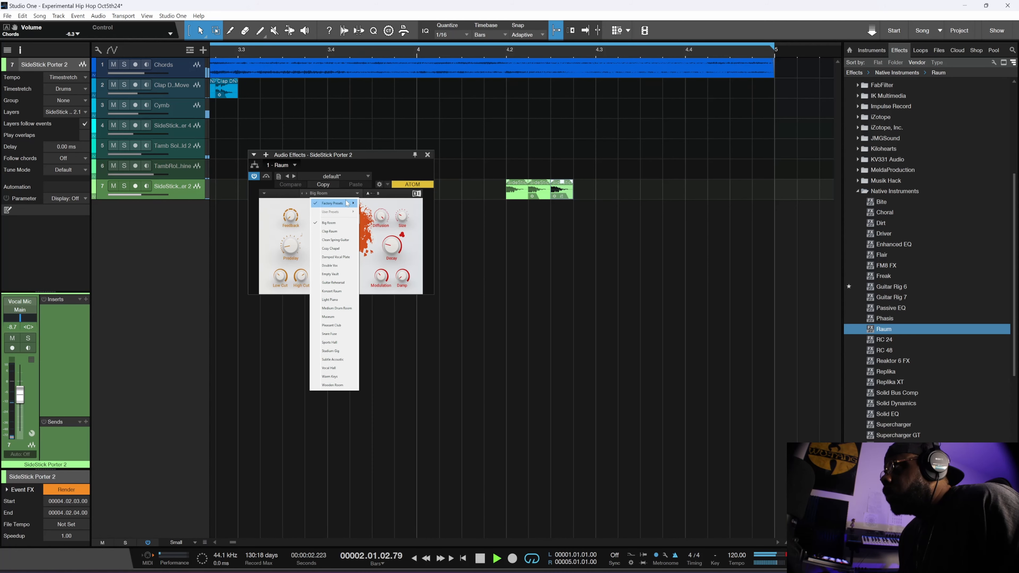
mouse_move(346, 204)
mouse_move(381, 240)
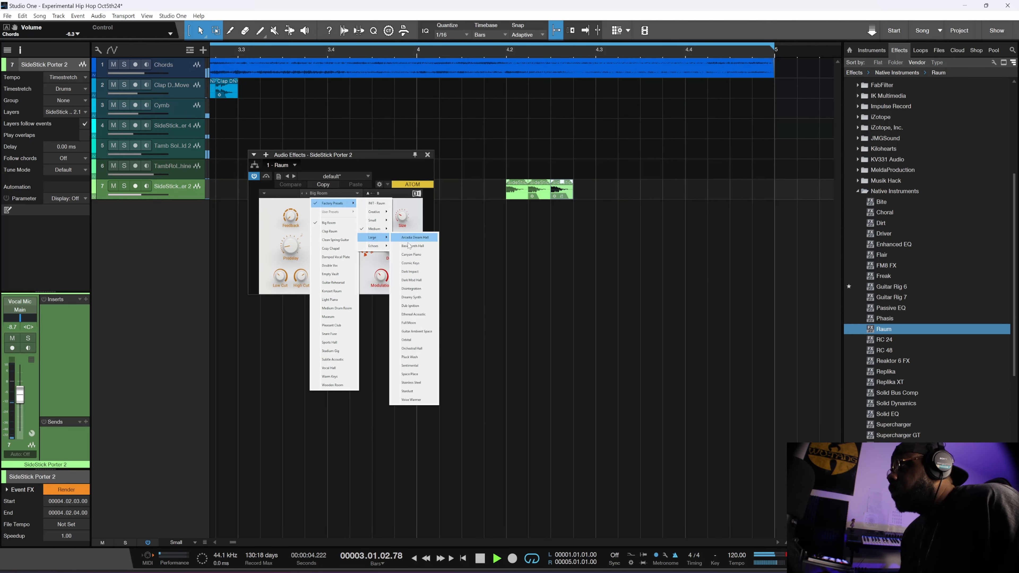
left_click(410, 263)
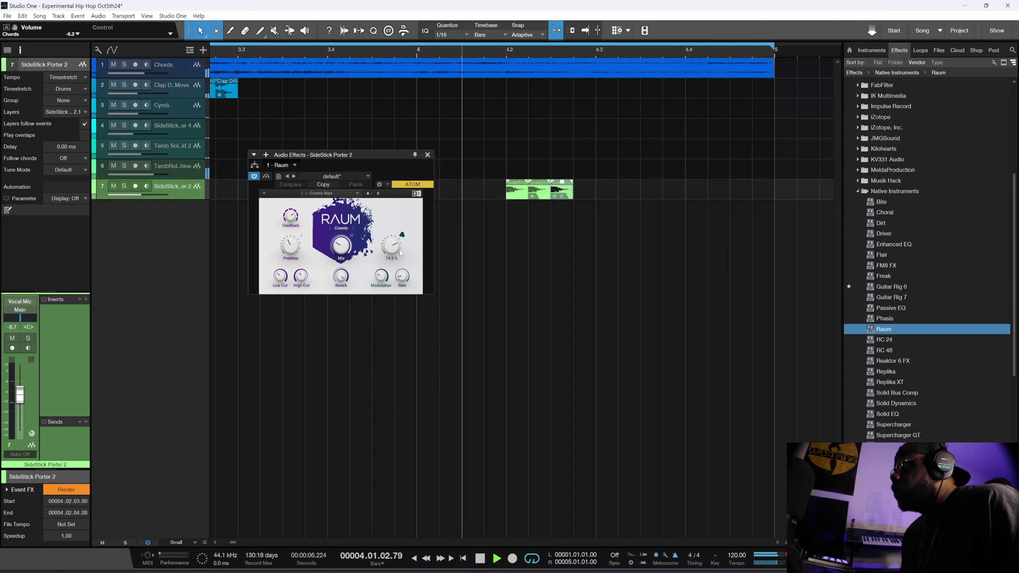
- Load the Lizard King factory preset in Raum for the last sidestick hit
left_click(356, 194)
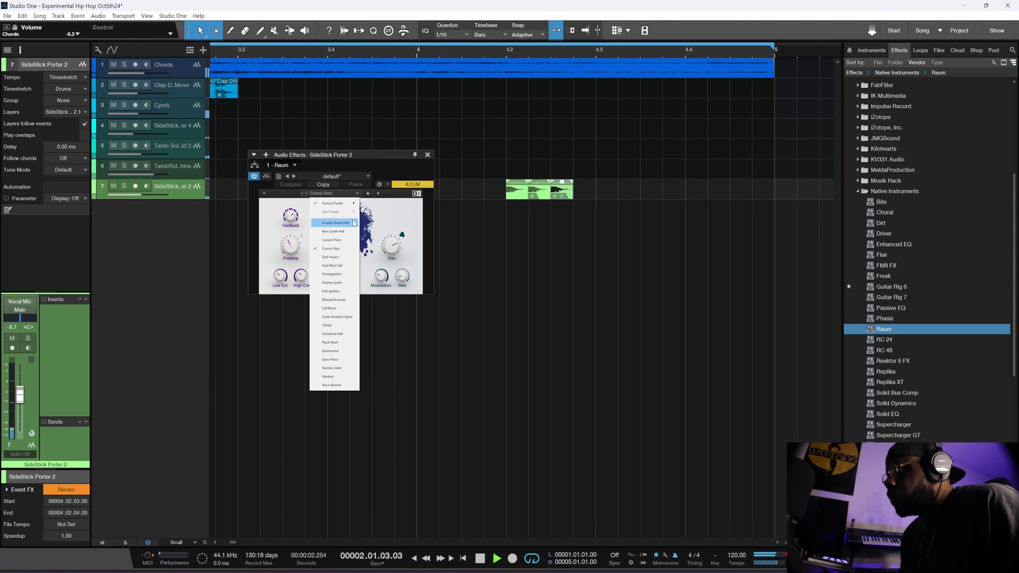
mouse_move(354, 204)
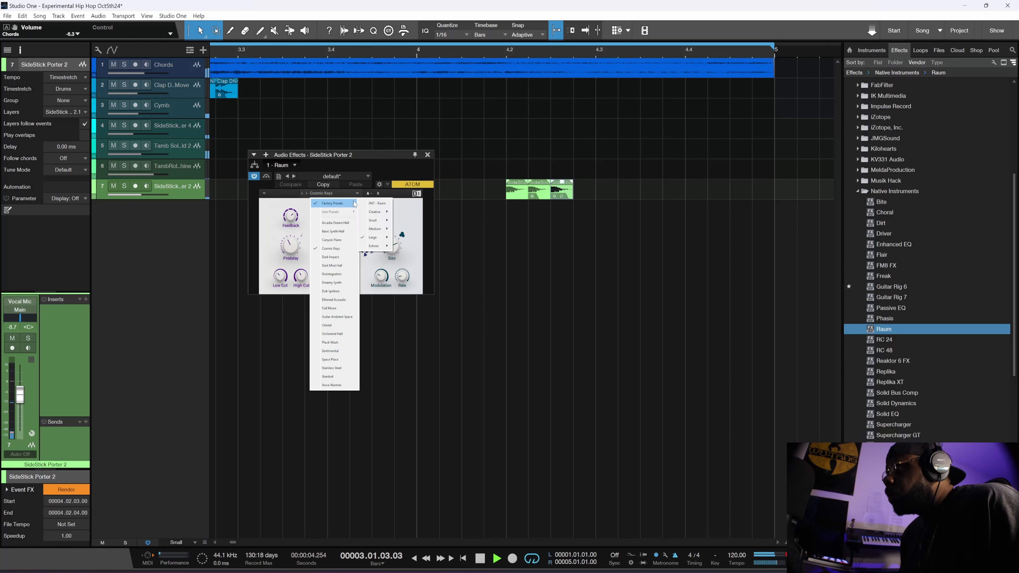
mouse_move(387, 248)
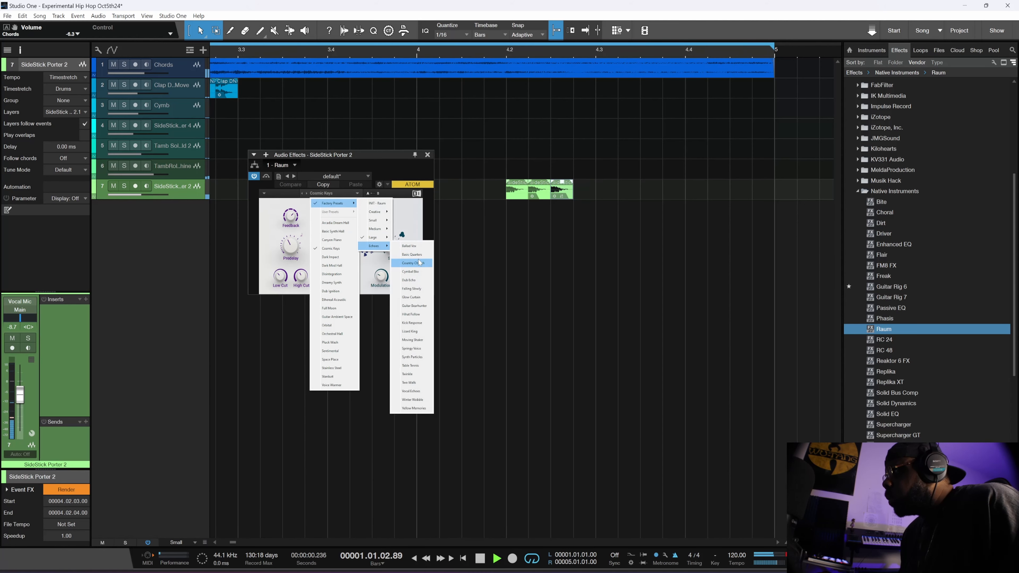
left_click(417, 331)
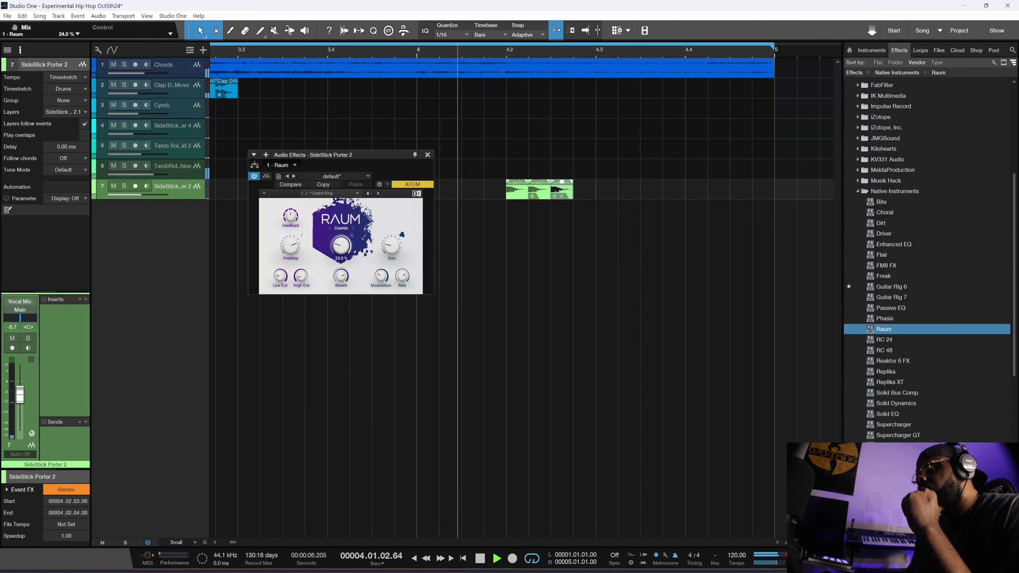
- Try the Lizard King preset at 88.5% mix, and load Raum's Vocal Echoes factory preset on the last sidestick hit
left_click_drag(341, 246, 339, 248)
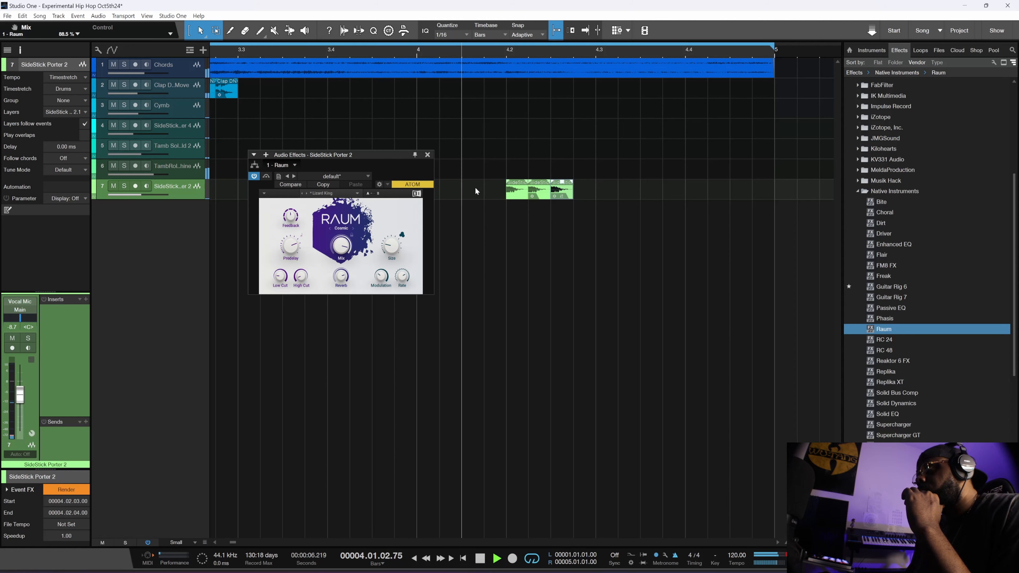
key("space")
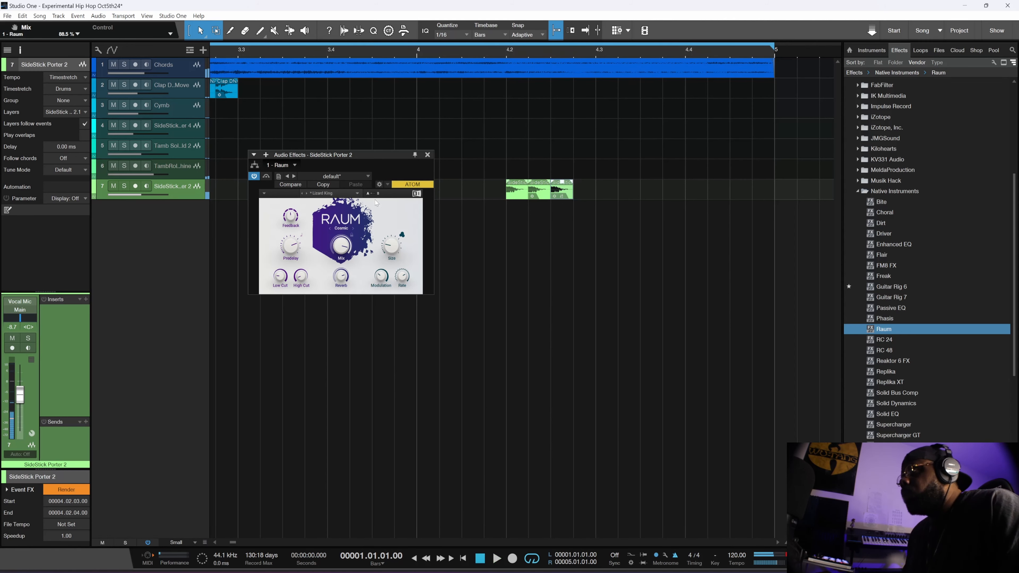
left_click(357, 194)
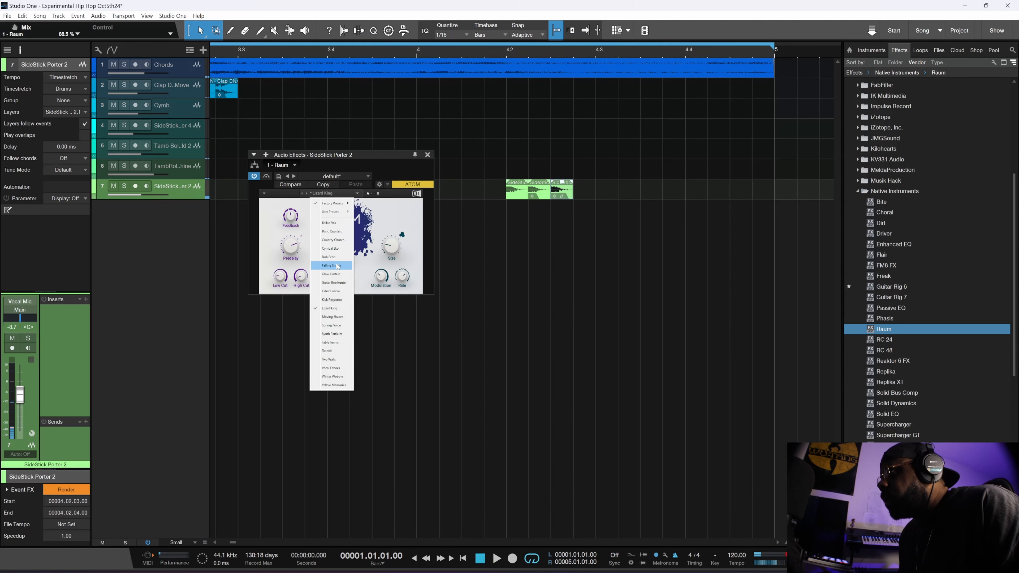
left_click(331, 368)
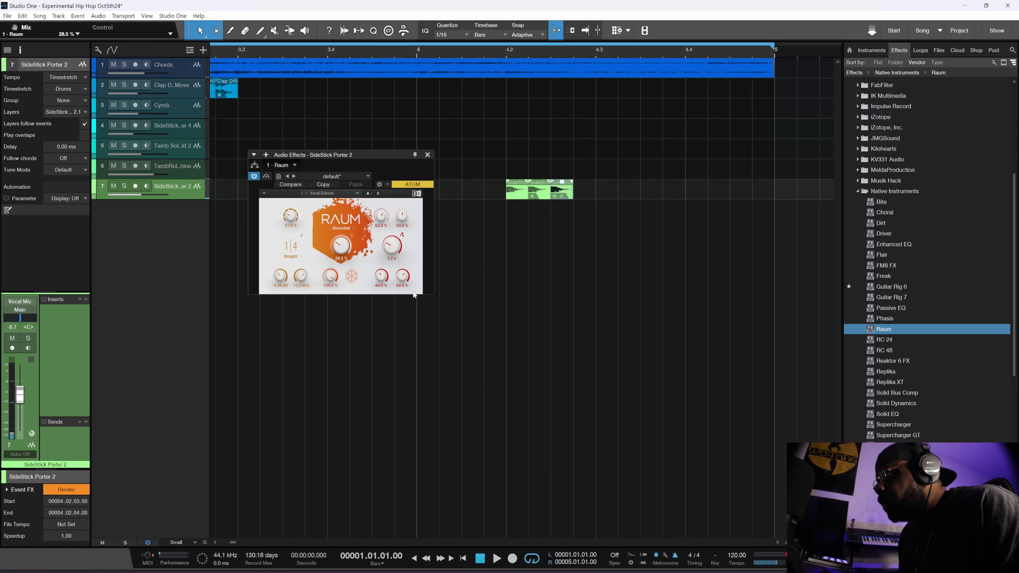
left_click(499, 55)
key("space")
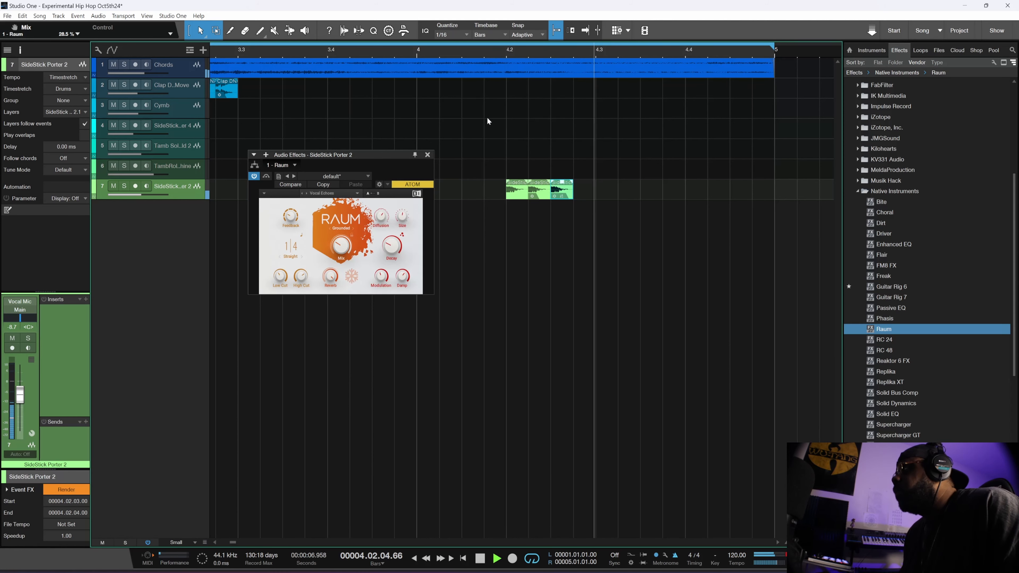
key("space")
- Set Raum's straight predelay time to 1/32 on the last sidestick hit and audition it from beat 4.2
left_click(428, 155)
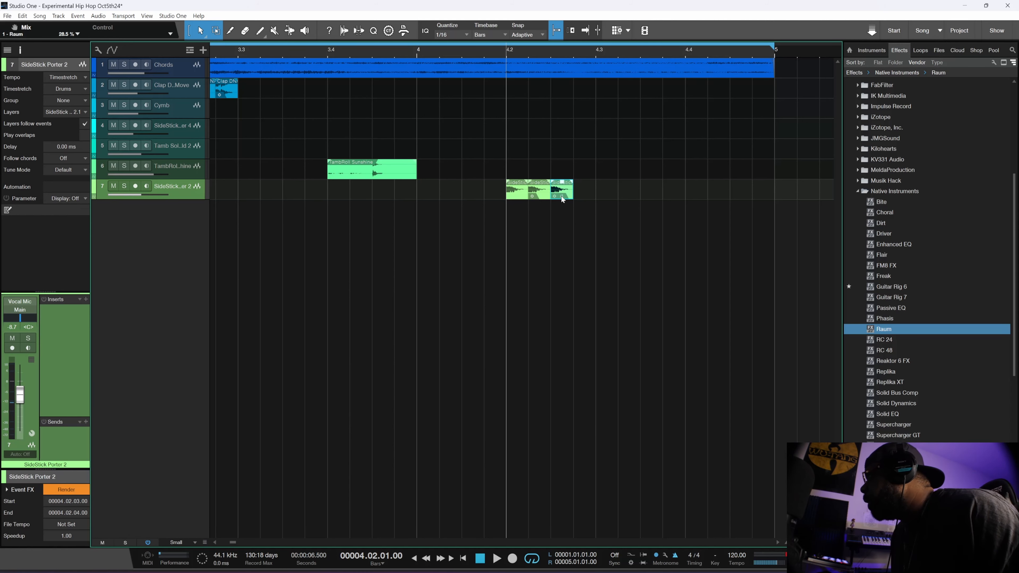
left_click(577, 215)
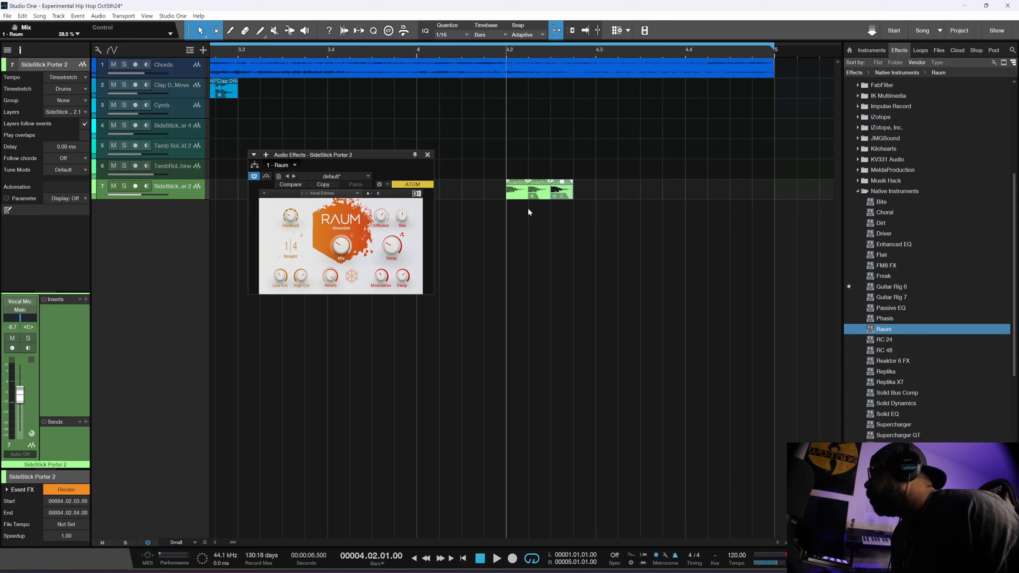
key("space")
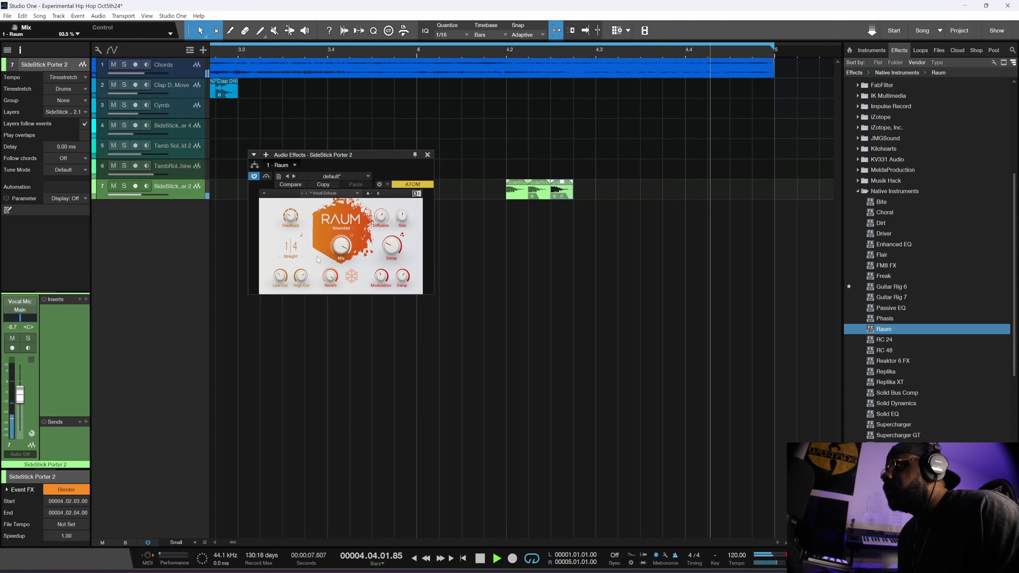
key("space")
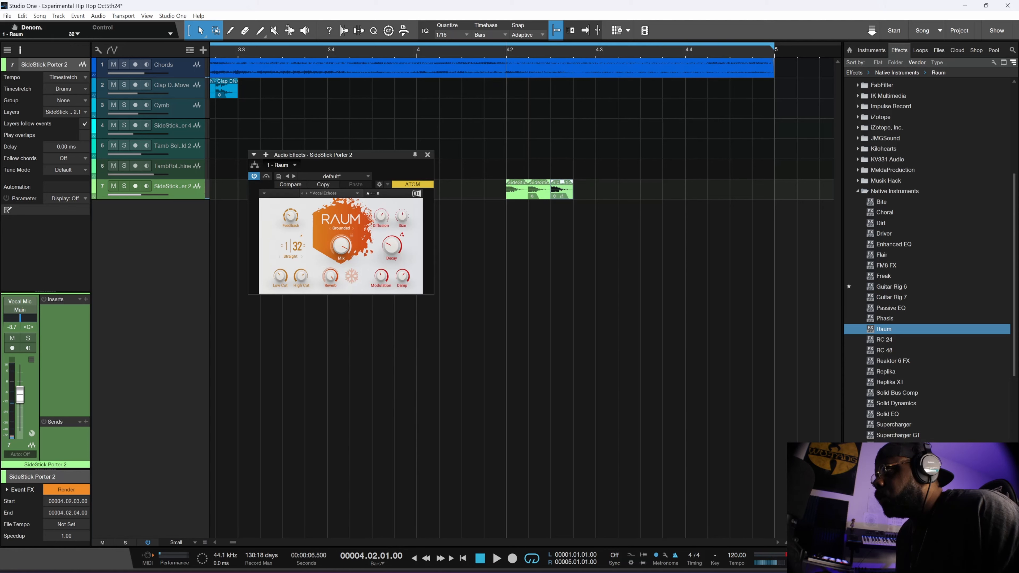
key("space")
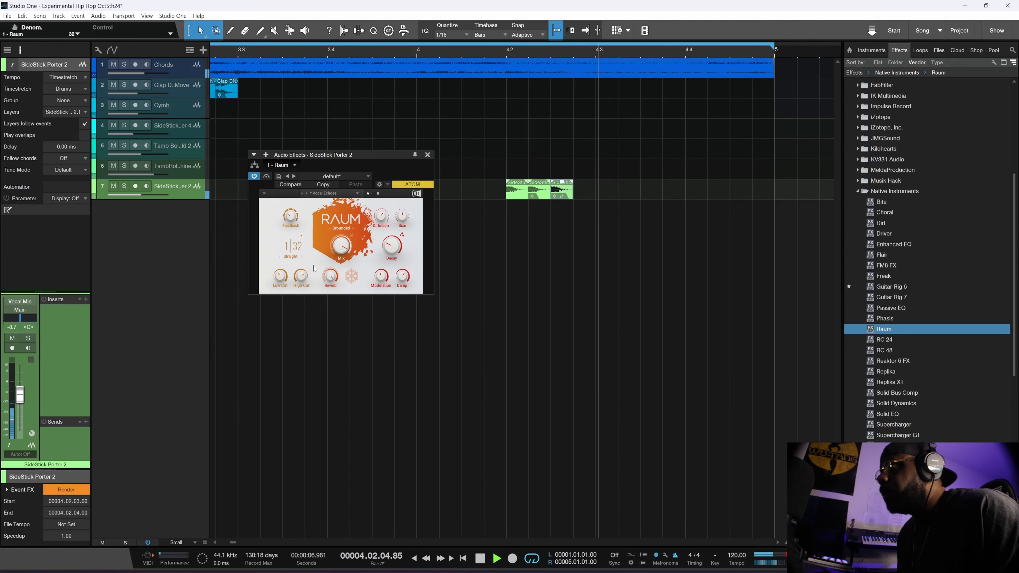
key("space")
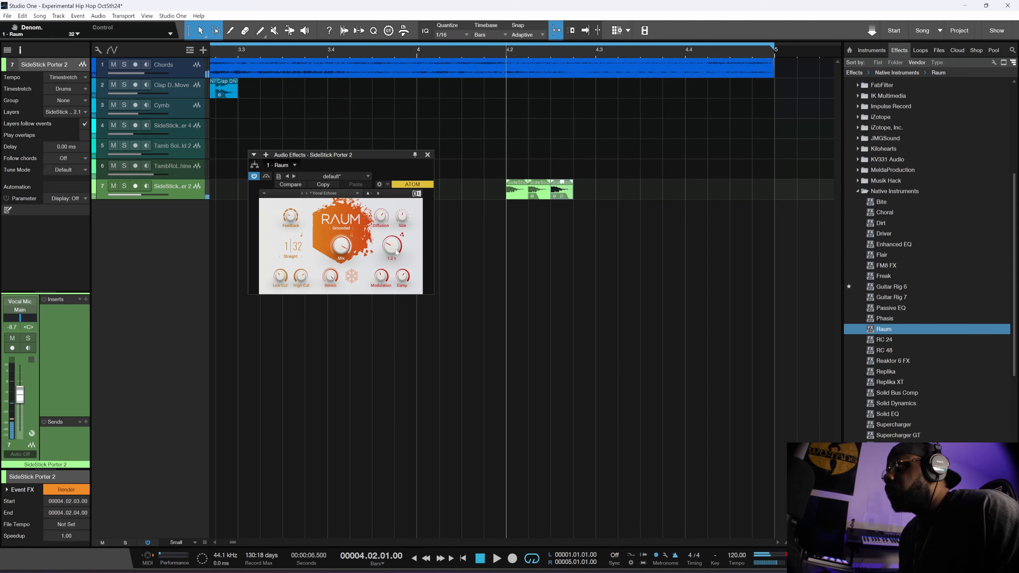
- Set Raum's mix to 51.5% on the last sidestick hit, close the effect window and play back the whole loop
key("space")
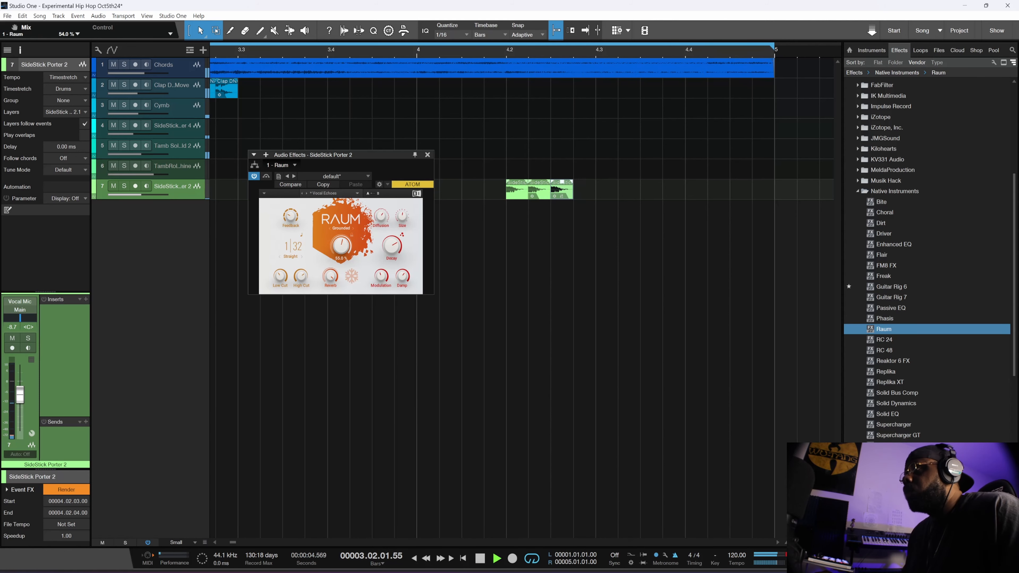
left_click_drag(341, 247, 341, 249)
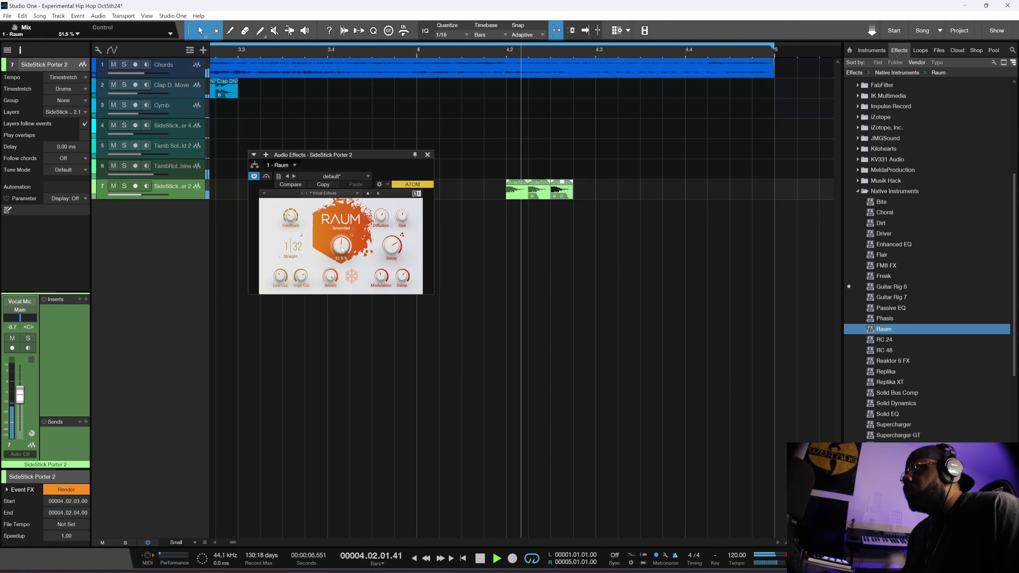
left_click(428, 155)
scroll(436, 264, "down", 8)
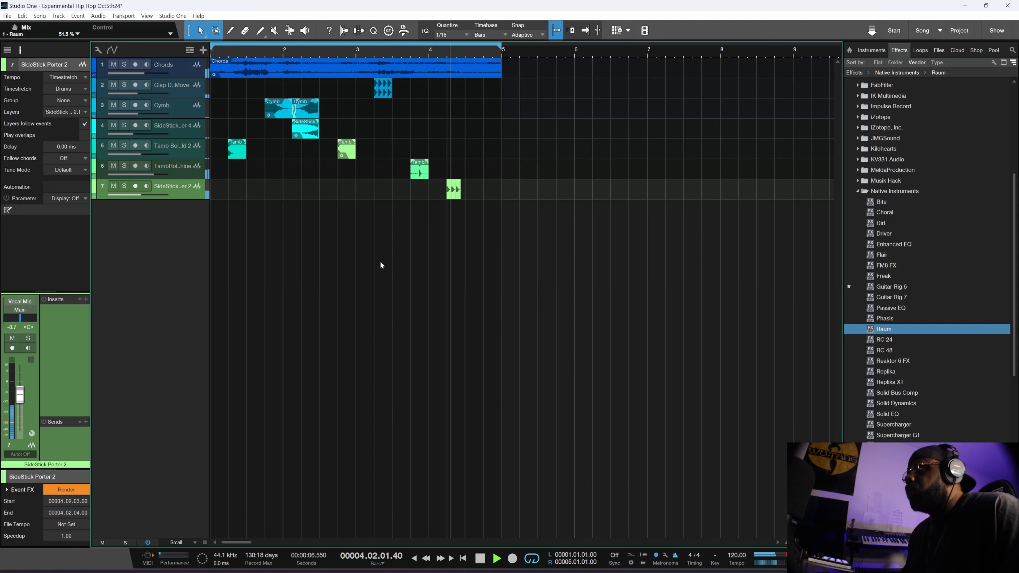
key("space")
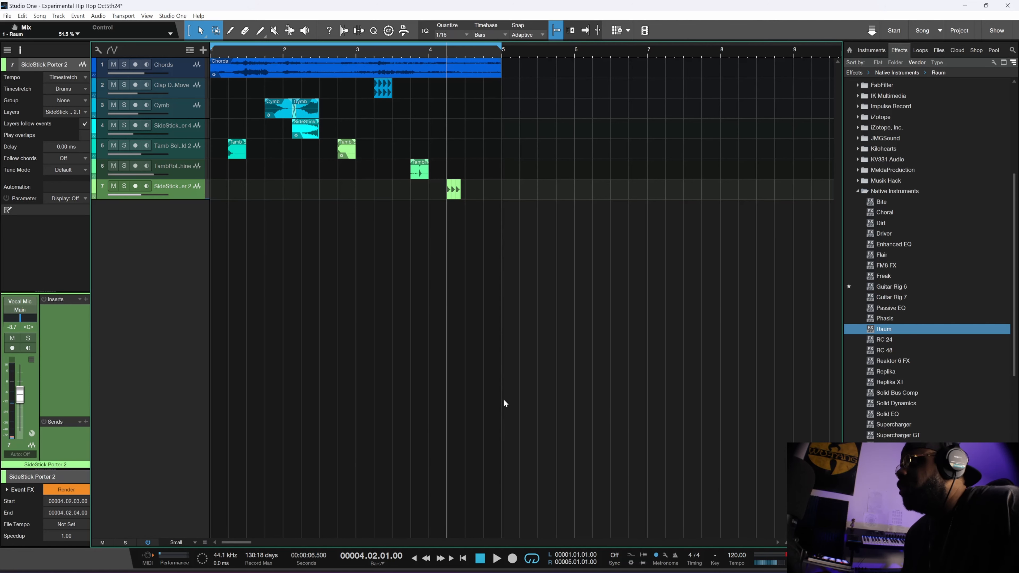
key("space")
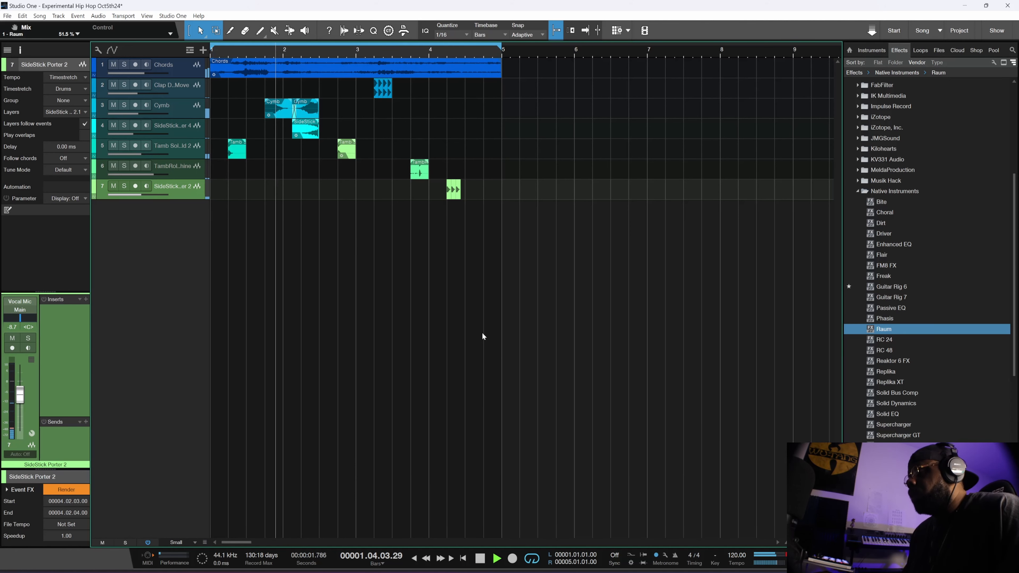
- Browse the Drum World sample files to the Kicks folder inside Snare Jordan 1's
left_click(858, 191)
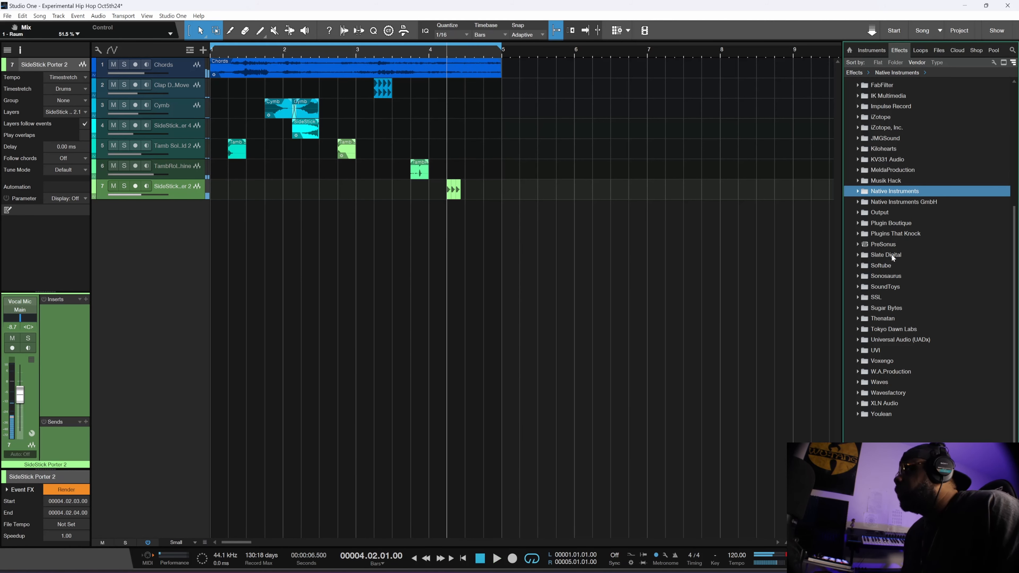
scroll(862, 156, "up", 3)
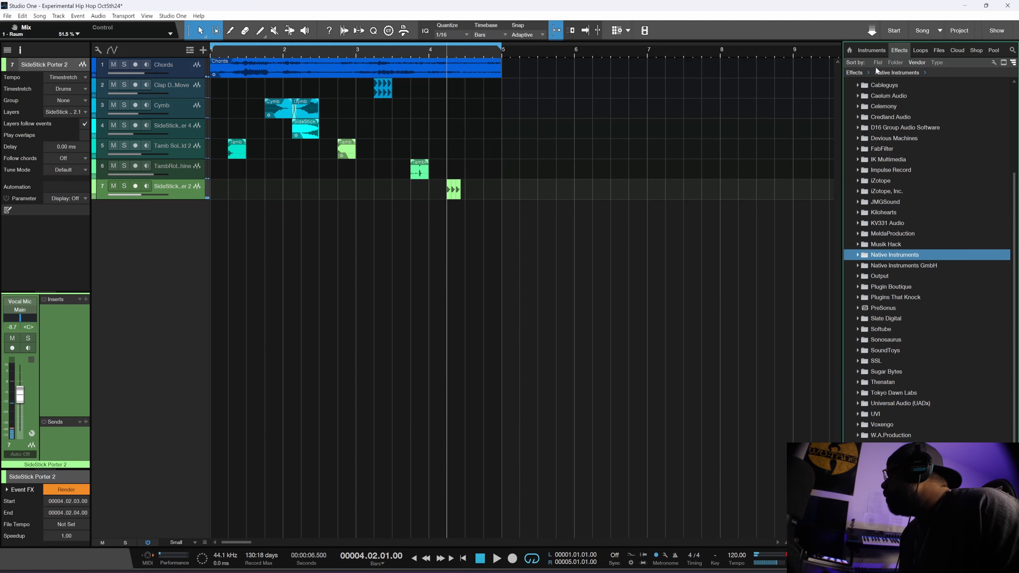
left_click(940, 52)
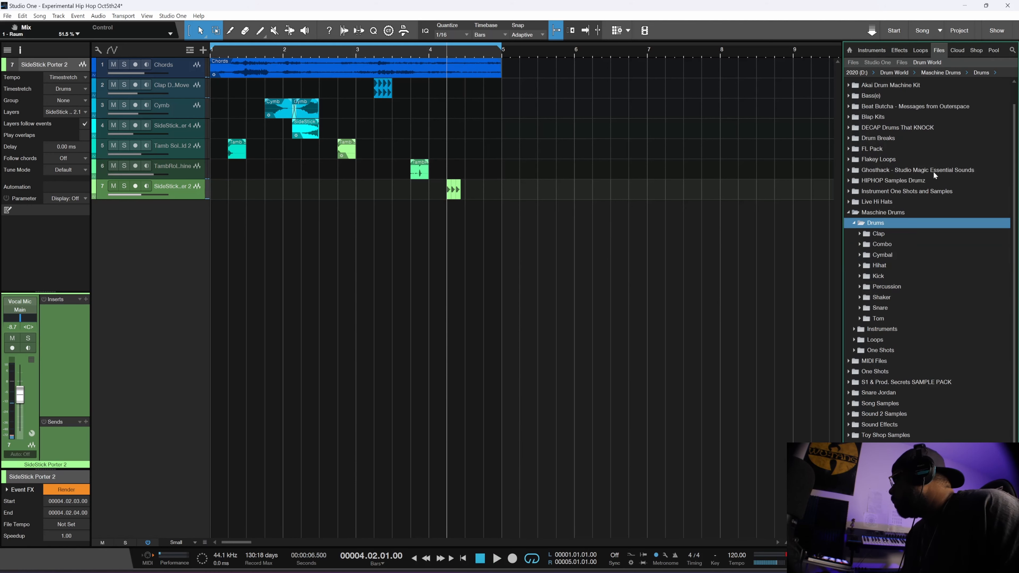
left_click(850, 214)
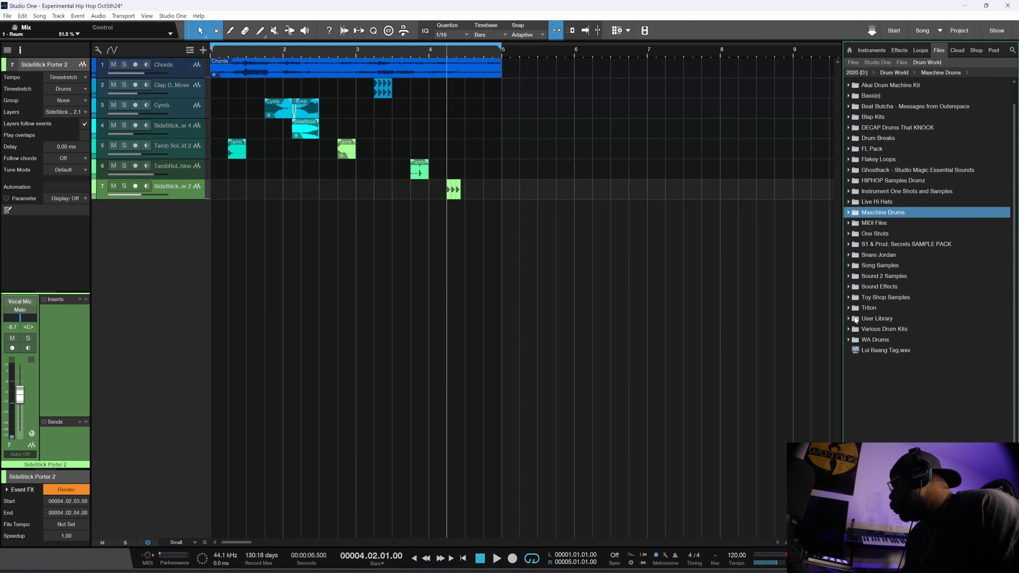
left_click(849, 255)
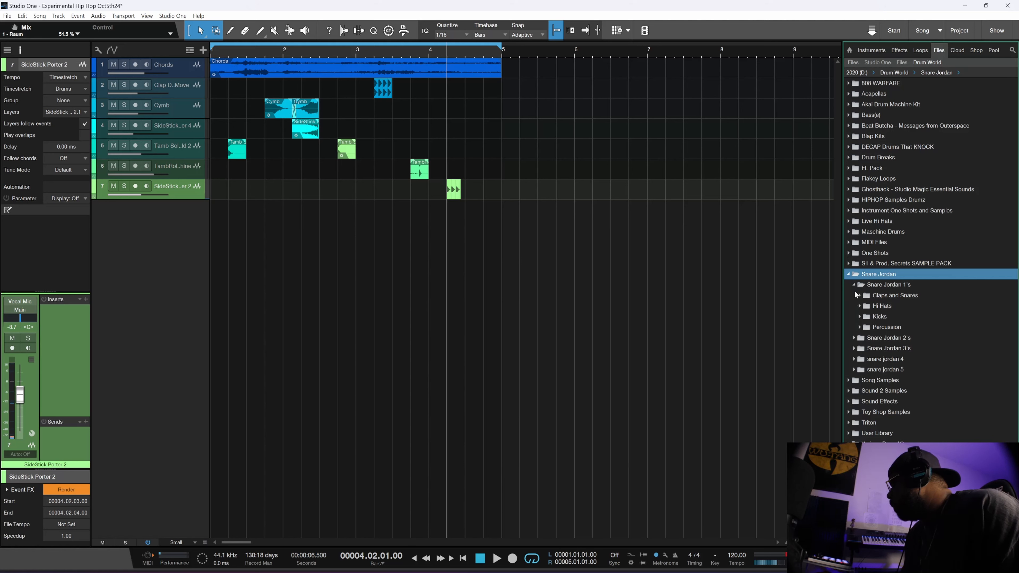
left_click(861, 317)
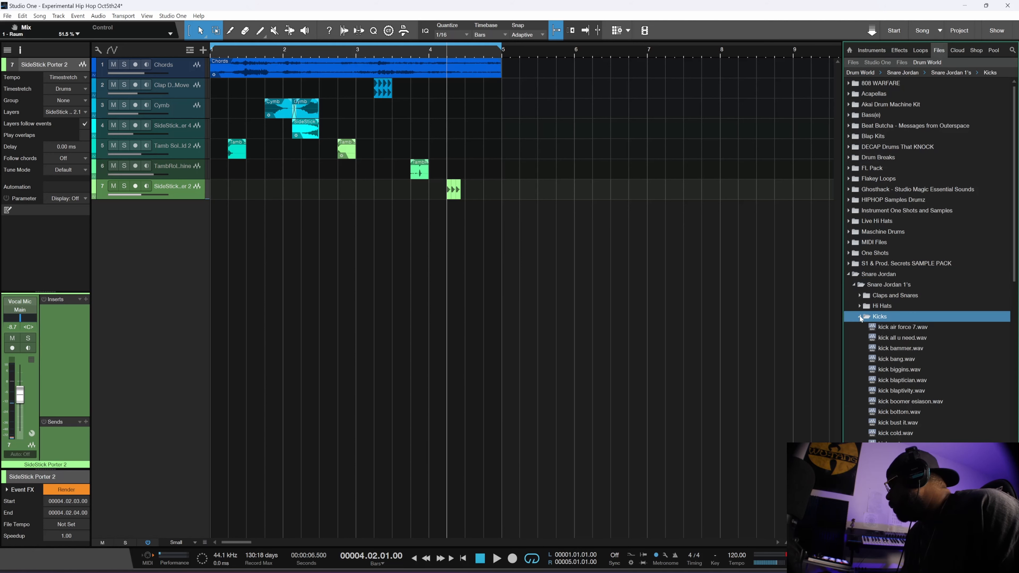
- Audition several kick samples and place kick leroy hoard.wav on a new track at bar 1
left_click(889, 310)
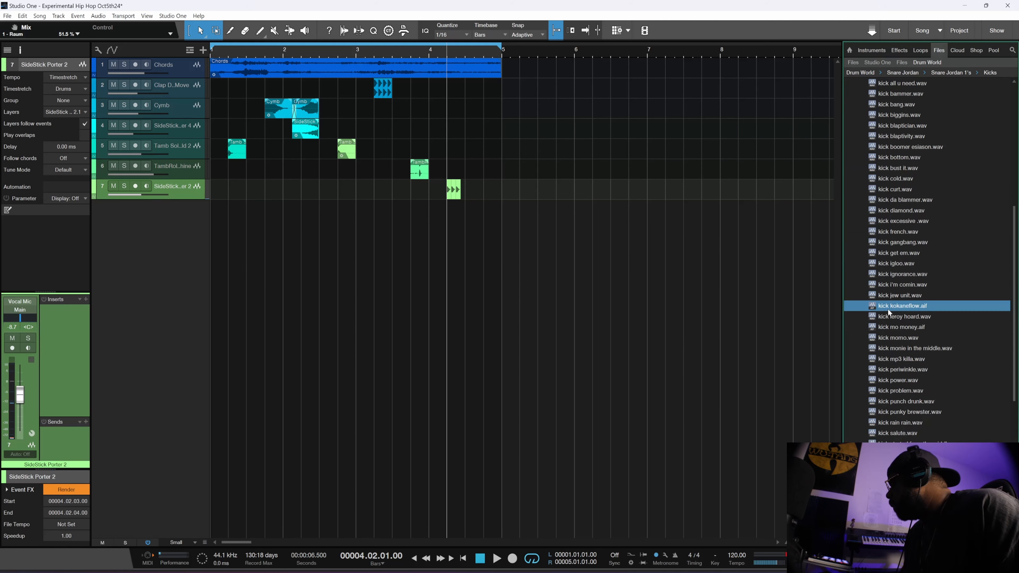
left_click(890, 320)
left_click(892, 327)
left_click(888, 317)
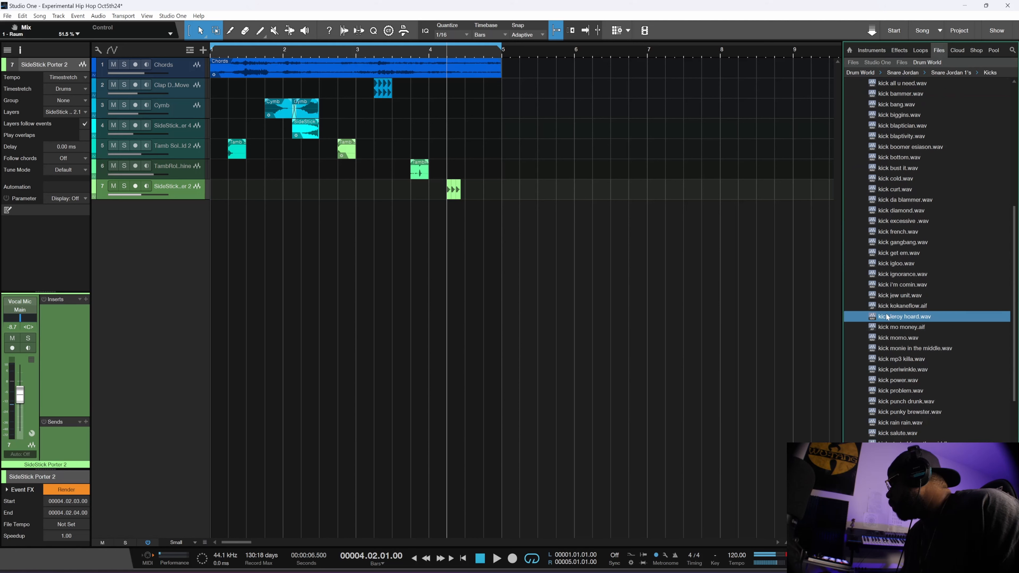
left_click_drag(720, 309, 223, 290)
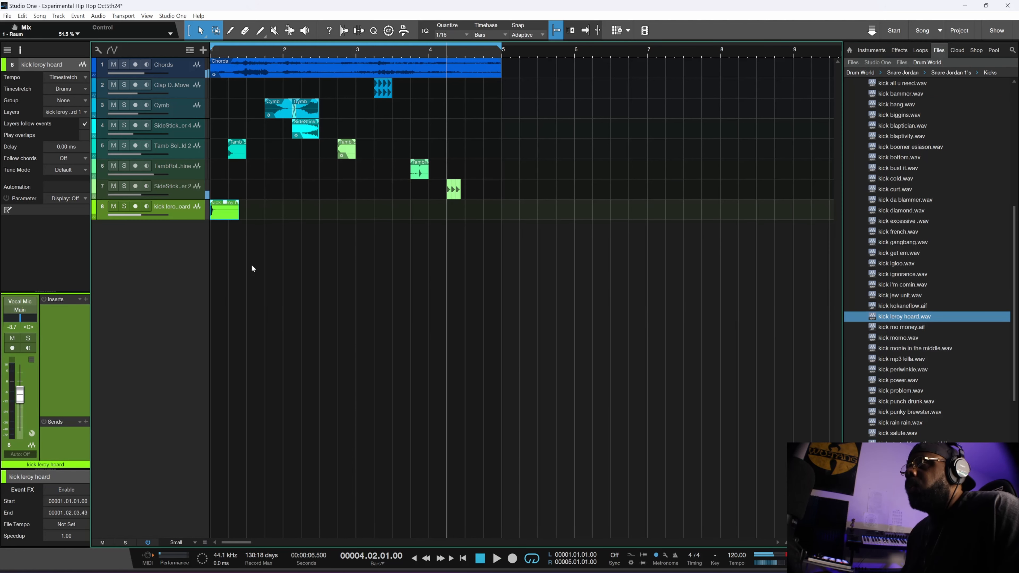
- Set the kick track's volume to +1.6 dB and trim the kick event to end at beat 1.2 while auditioning it
left_click(475, 556)
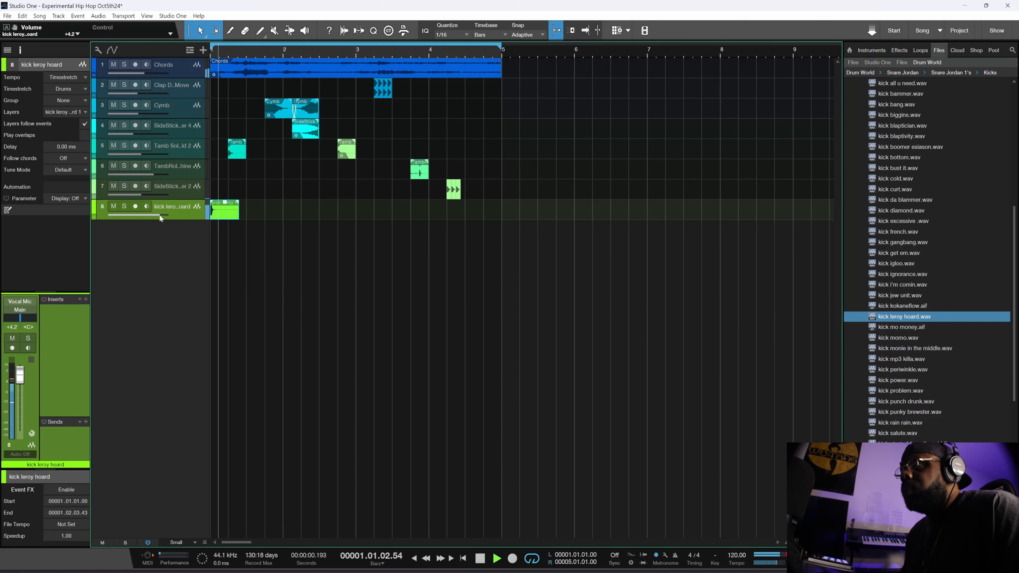
left_click_drag(160, 215, 156, 214)
left_click_drag(238, 213, 225, 212)
key("space")
key("space")
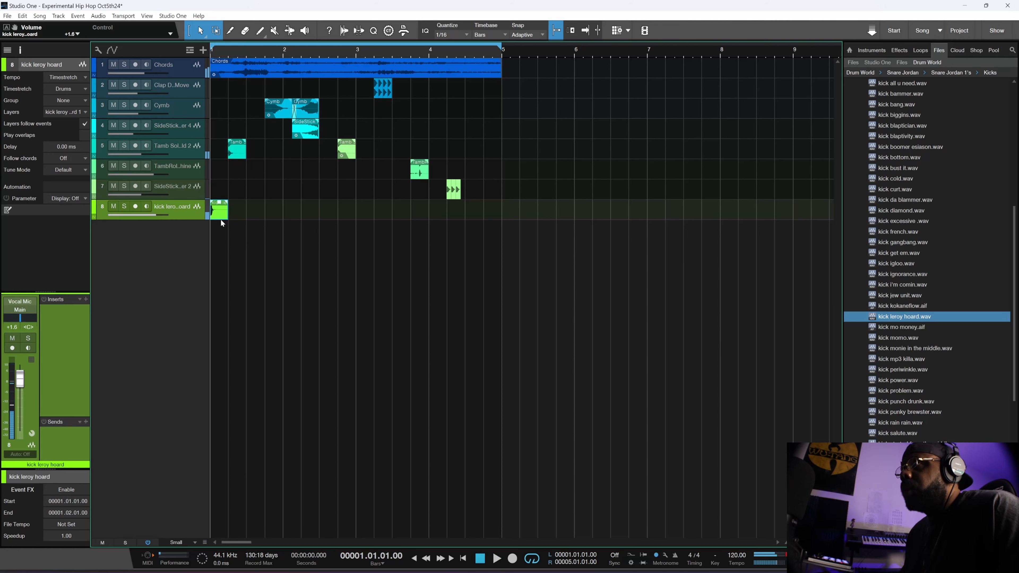
key("space")
key("space")
key("space")
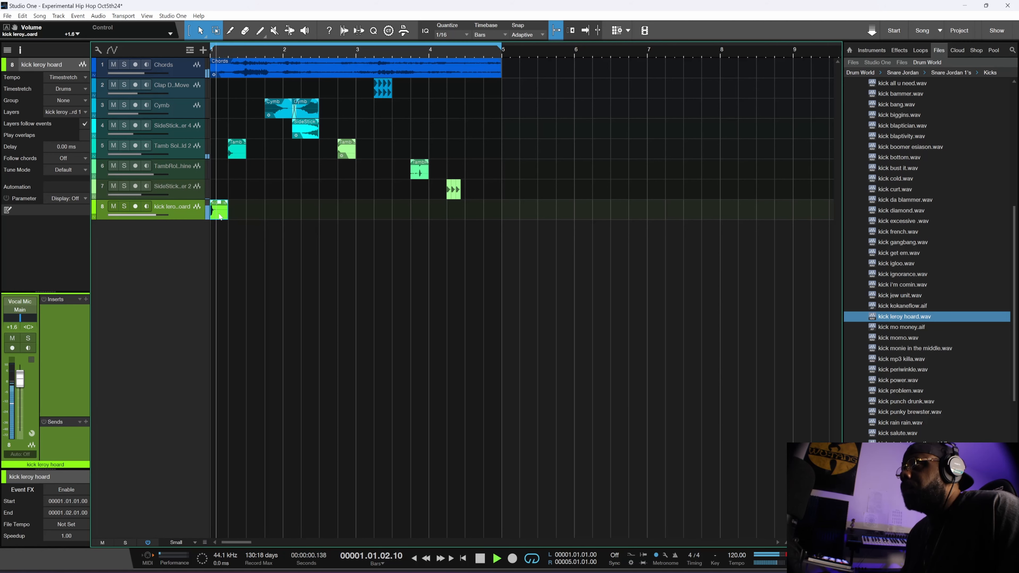
key("space")
- Copy the kick to position 1.3.3 in the first bar and play back the result
left_click_drag(224, 215, 256, 214)
key("space")
key("space")
key("e")
key("e")
key("e")
left_click_drag(376, 211, 442, 211)
left_click_drag(442, 211, 409, 212)
key("space")
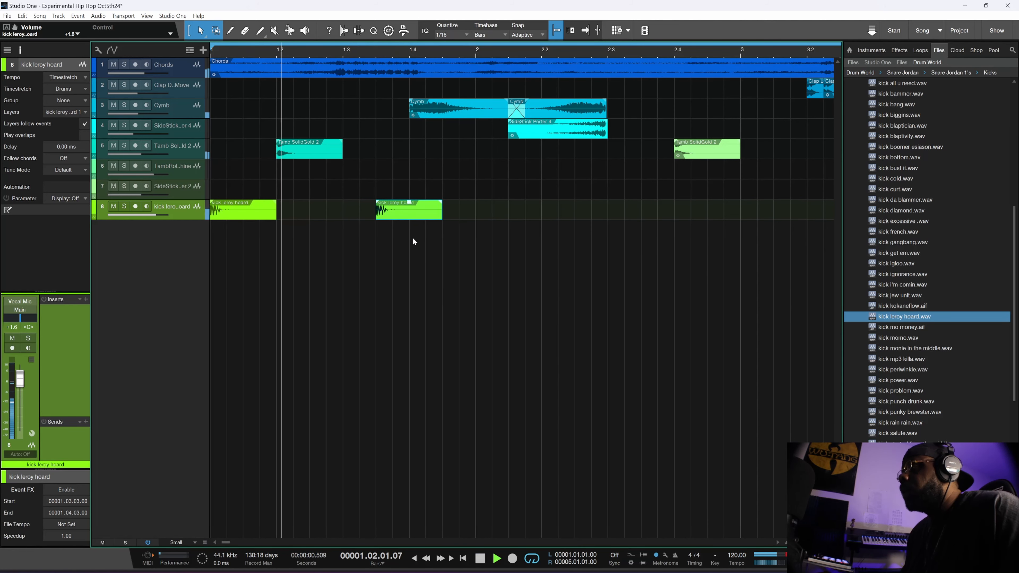
key("space")
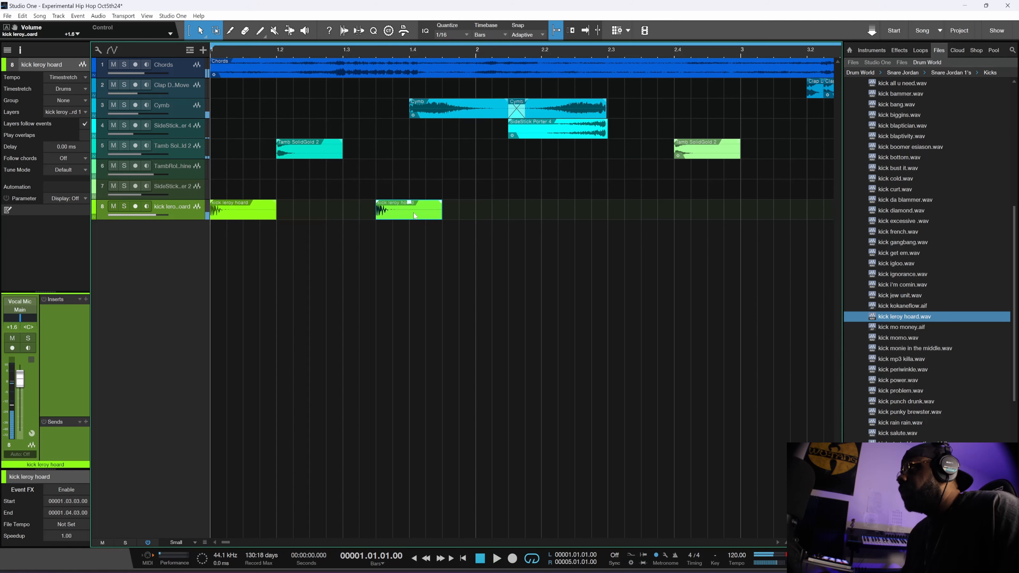
- Duplicate the one-bar kick pattern three times to fill the four-bar loop and play it back
left_click_drag(476, 213, 210, 213)
scroll(286, 277, "down", 3)
scroll(285, 270, "down", 5)
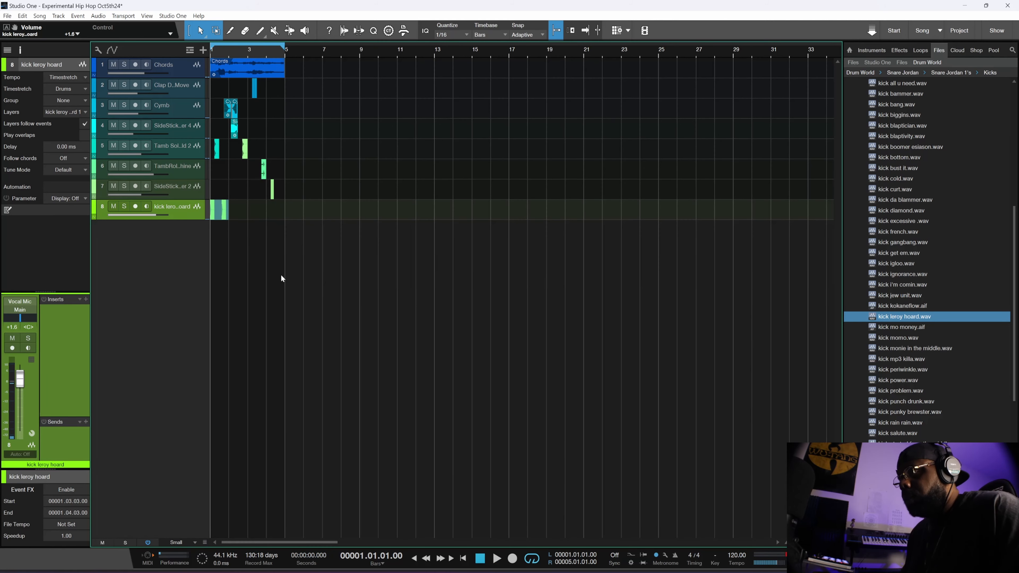
key("d")
key("d")
key("d")
left_click(270, 284)
key("space")
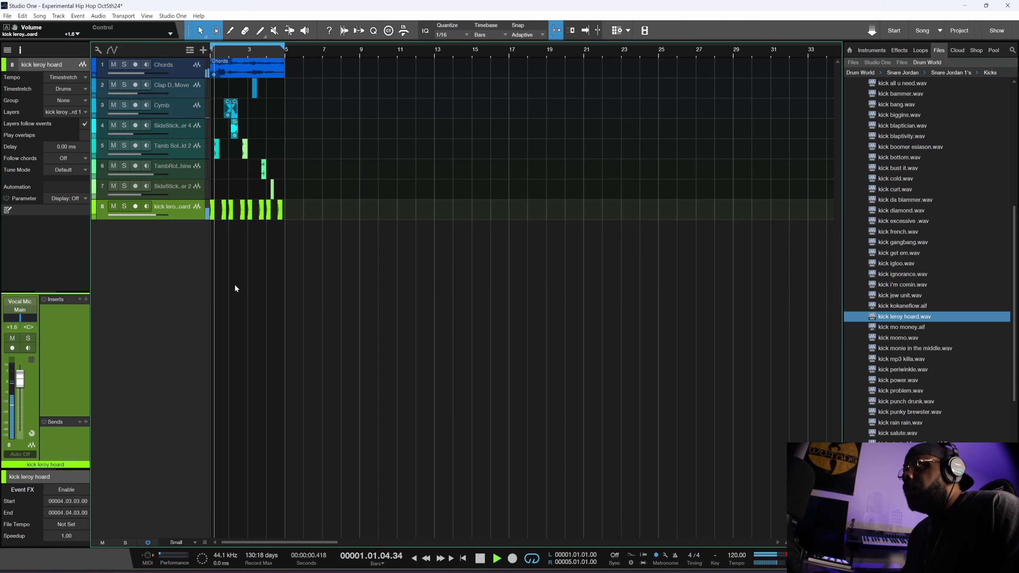
- Set the kick track's volume to +1.9 dB during playback and open the mixer console
scroll(233, 285, "up", 3)
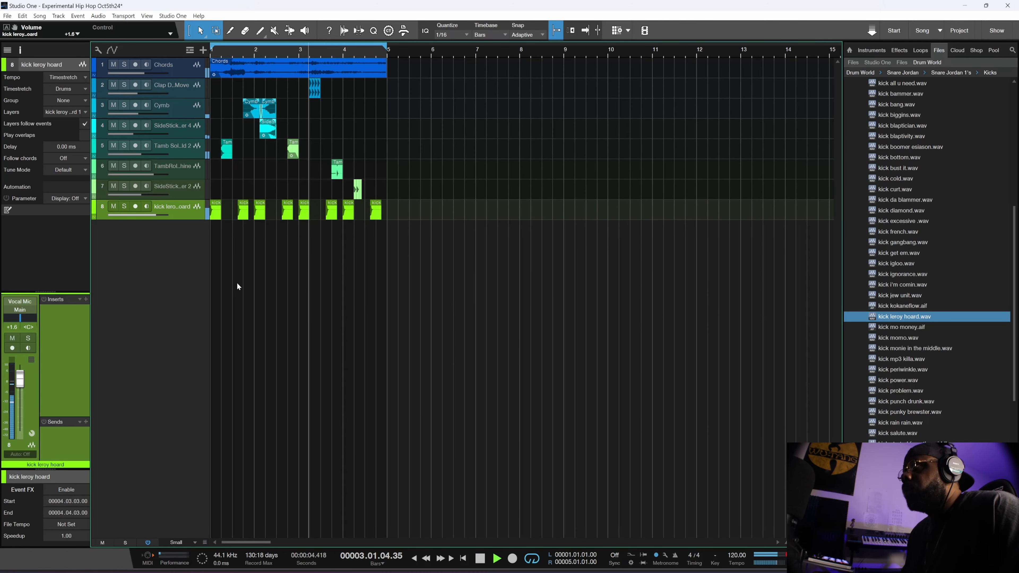
left_click_drag(156, 216, 156, 215)
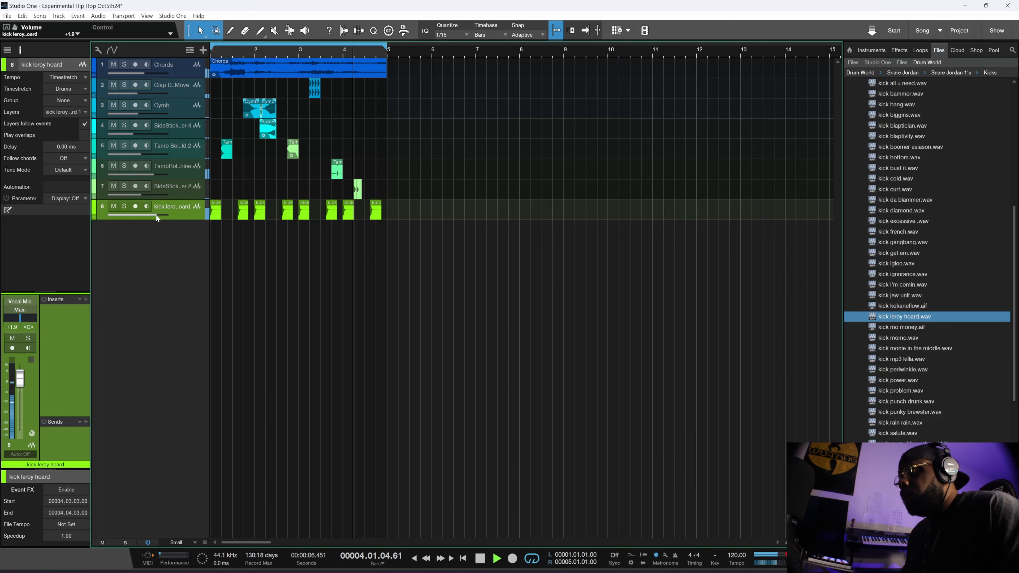
key("F3")
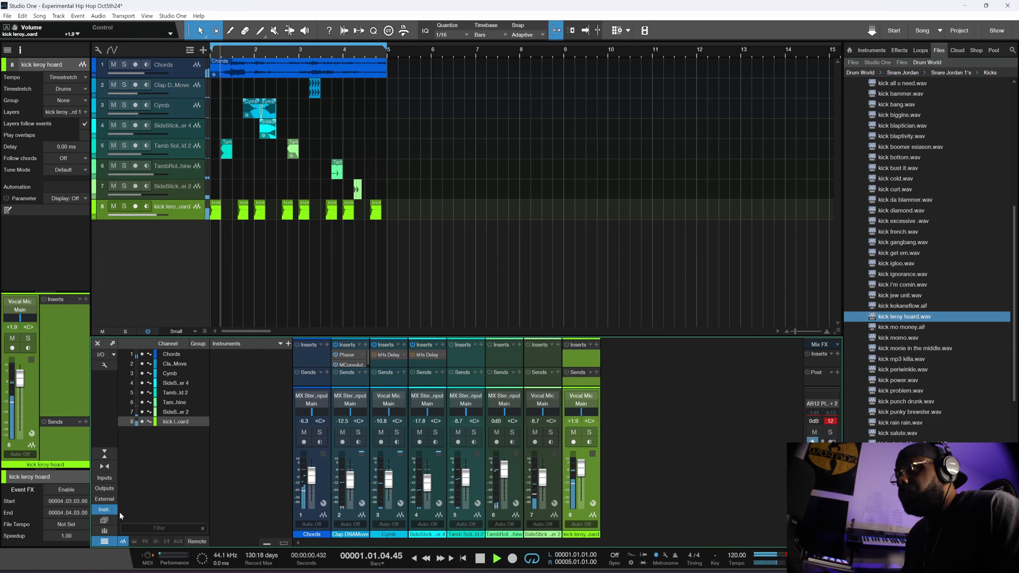
- Hide the console's channel and instrument lists, and set the volumes to -36.9 dB for Tamb Sol 2 and -32.8 dB for TambRoll
left_click(111, 542)
left_click(111, 509)
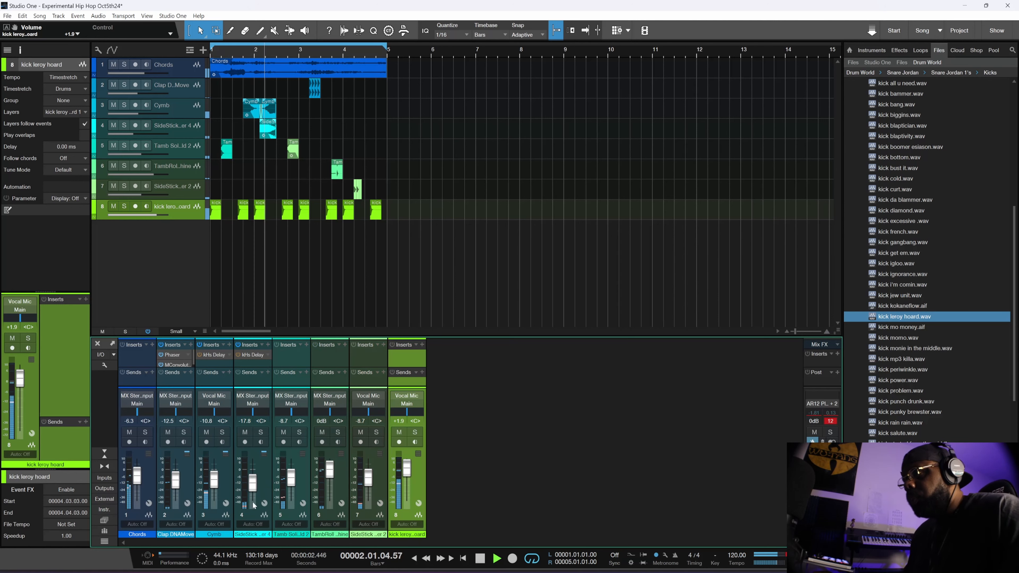
left_click_drag(292, 478, 330, 494)
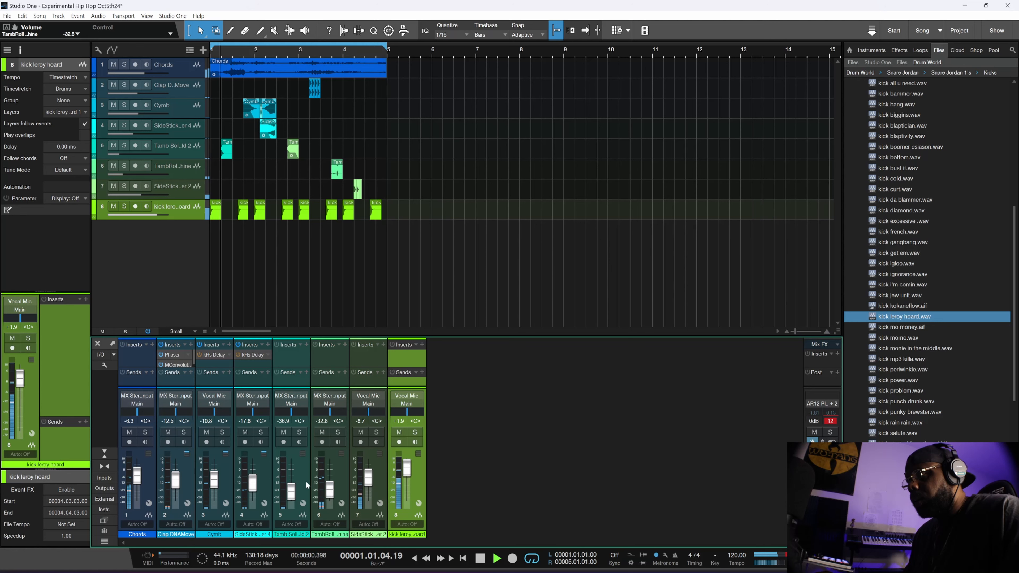
- Set the track volumes to -13.2 dB for Chords, -26.6 dB for Tamb Sol 2 and -19.4 dB for Cymb during playback
left_click_drag(137, 476, 137, 481)
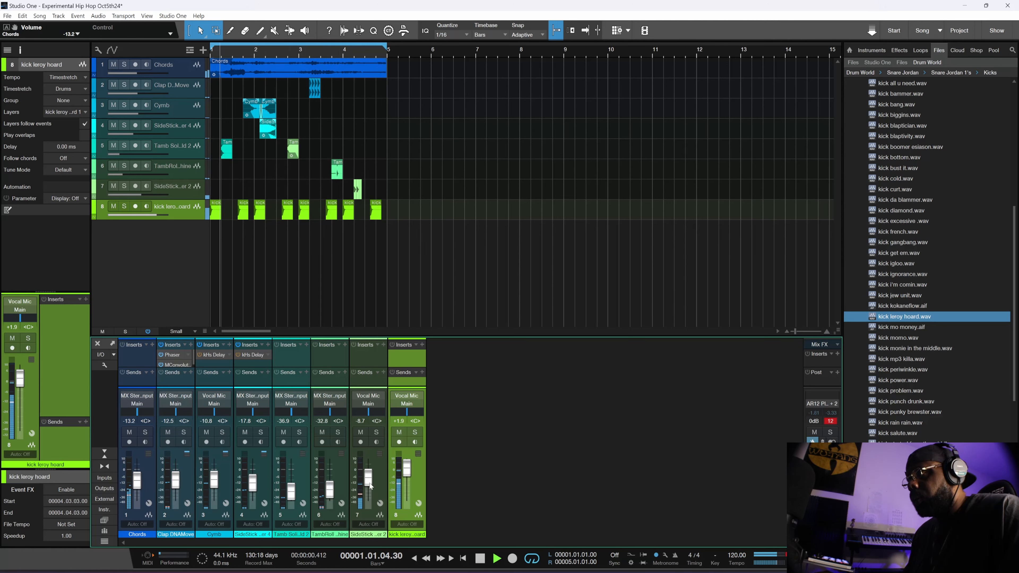
left_click_drag(291, 490, 293, 486)
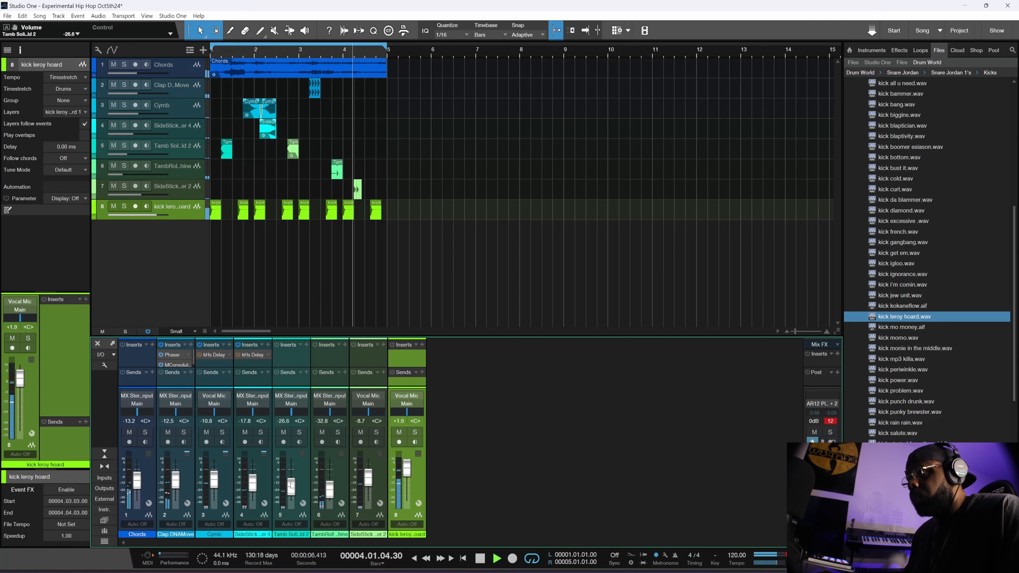
left_click_drag(215, 481, 215, 488)
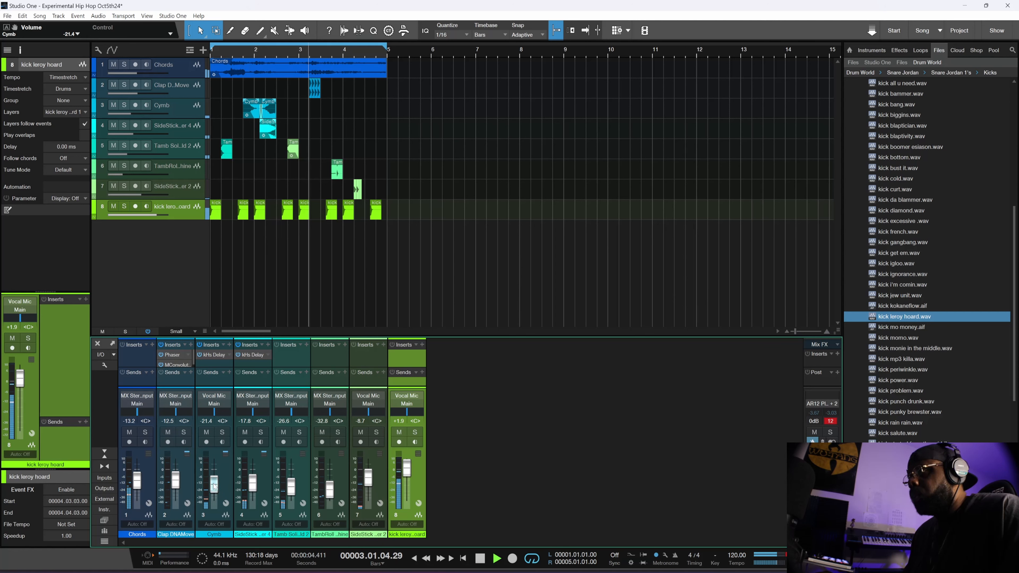
scroll(214, 486, "up", 2)
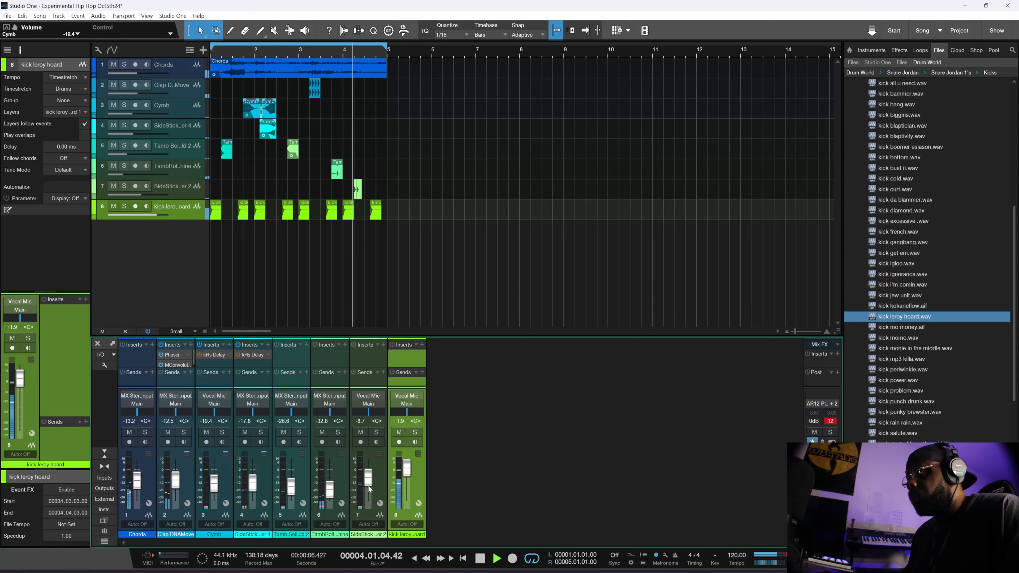
- Replay the loop and set the Clap DNAMove track's volume to -20.4 dB while listening
key("space")
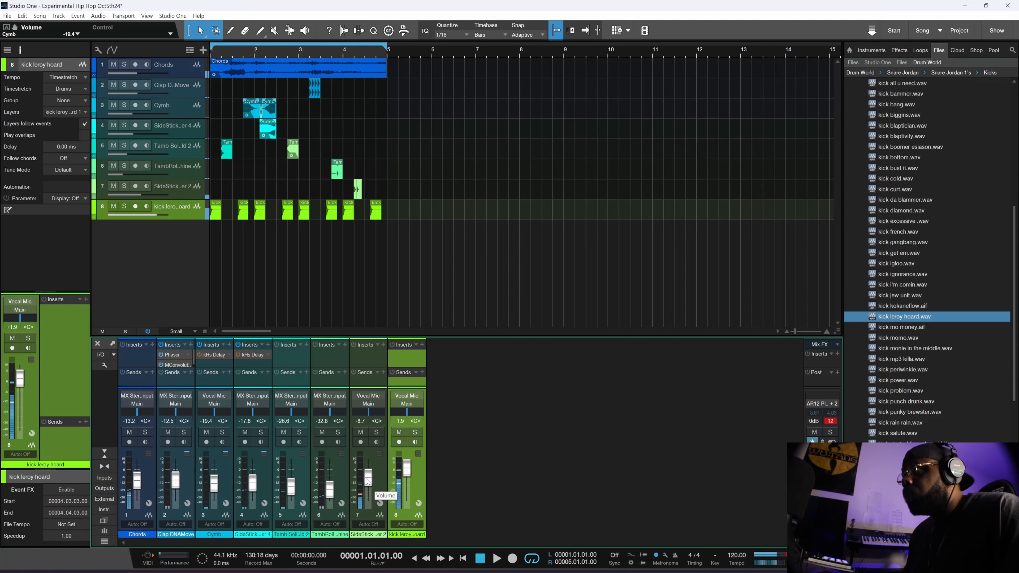
key("space")
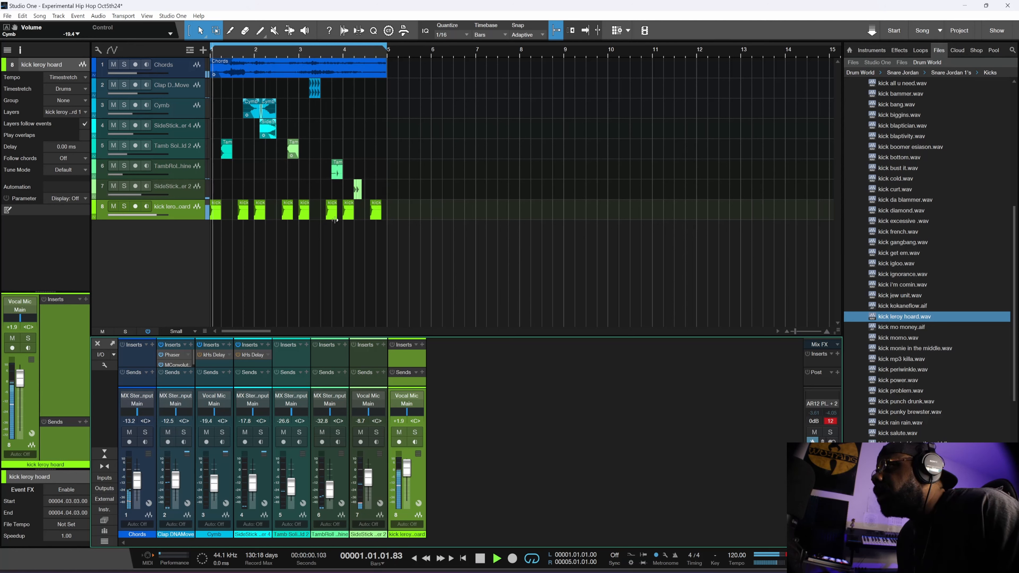
key("space")
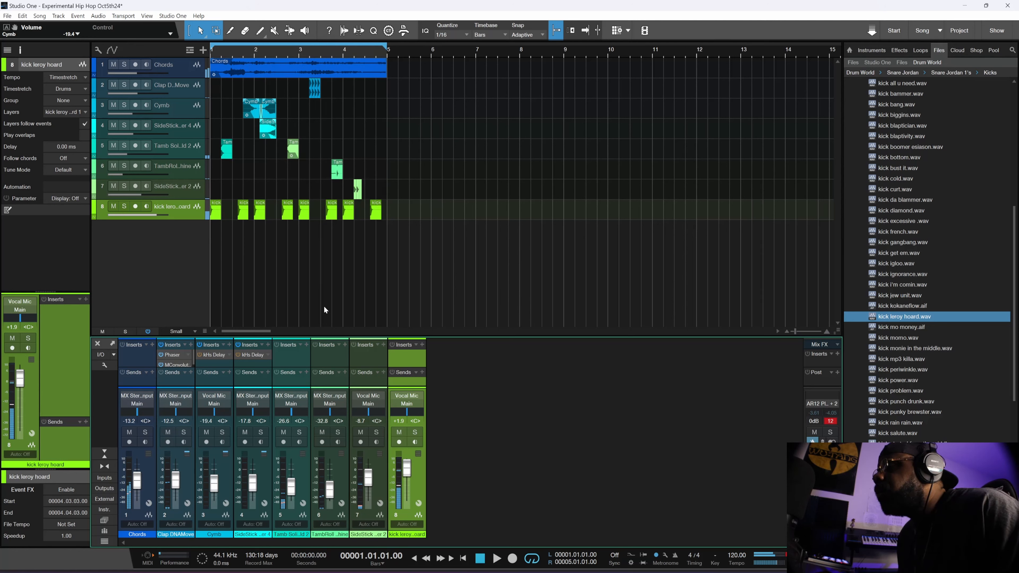
key("space")
left_click(175, 487)
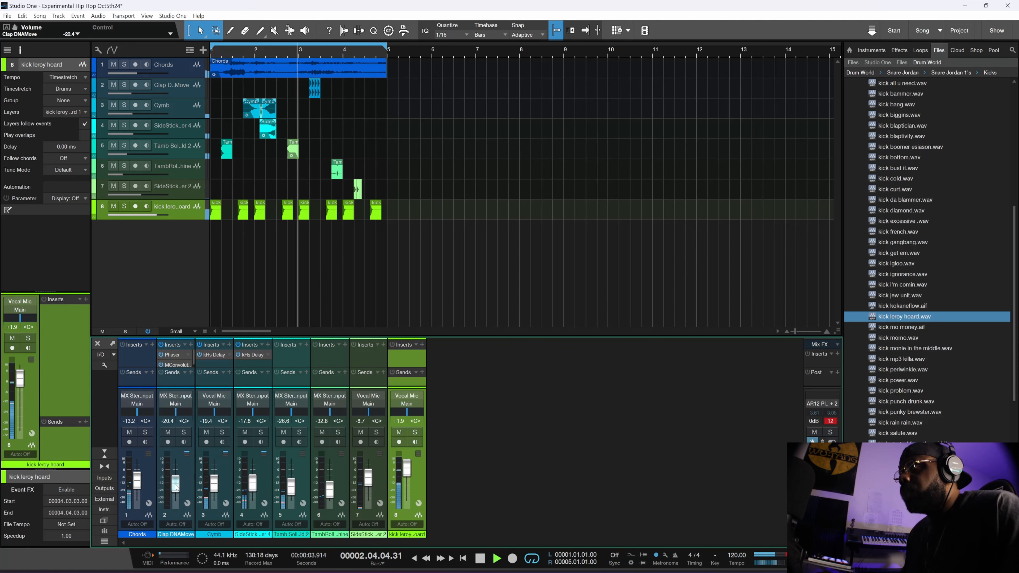
left_click_drag(175, 488, 176, 484)
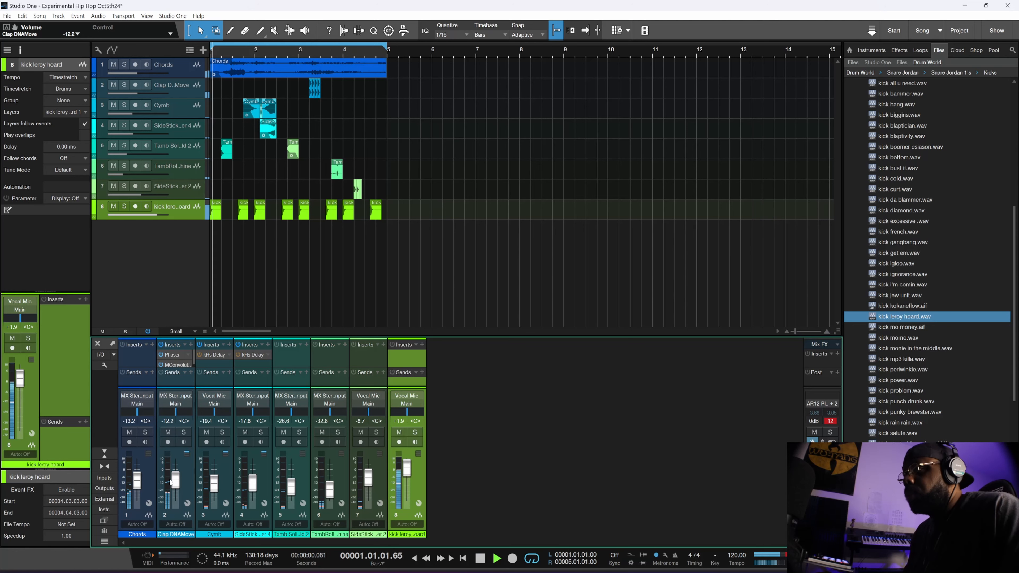
left_click_drag(176, 484, 177, 487)
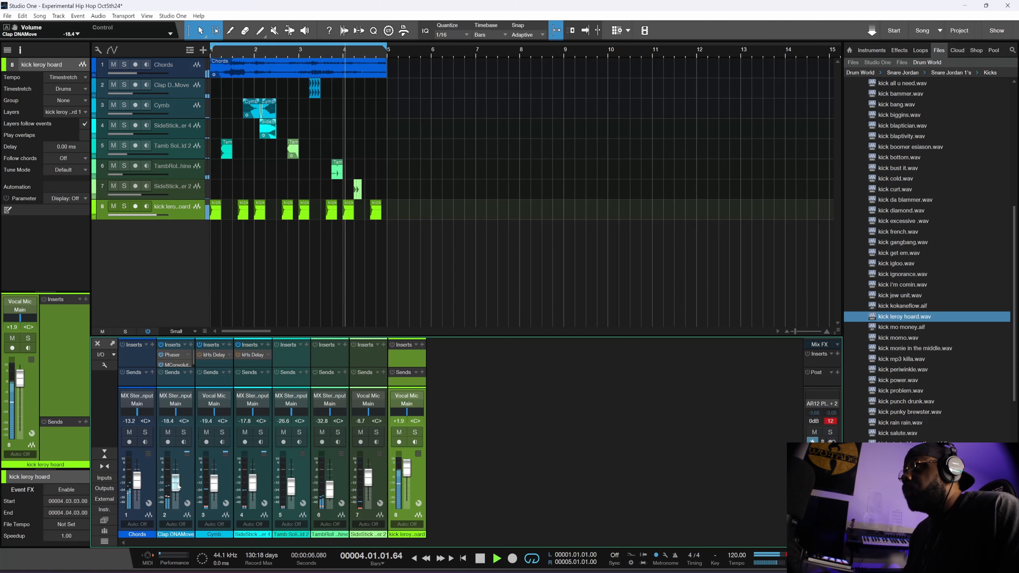
left_click_drag(178, 487, 178, 491)
key("space")
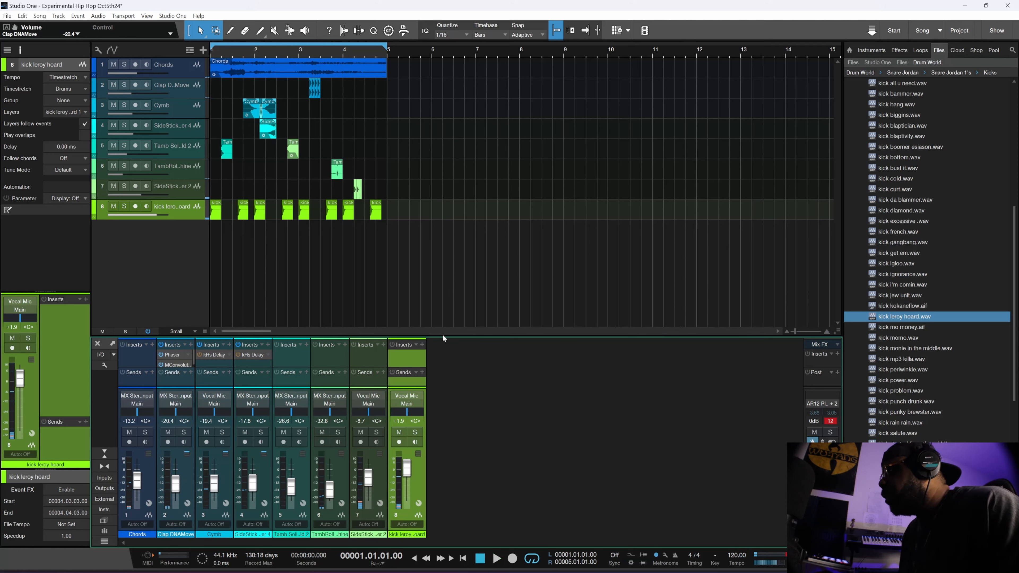
- Enlarge the console slightly, collapse the Kicks folder and browse the Claps and Snares folder of Snare Jordan 1's
left_click_drag(443, 338, 502, 316)
scroll(857, 207, "up", 2)
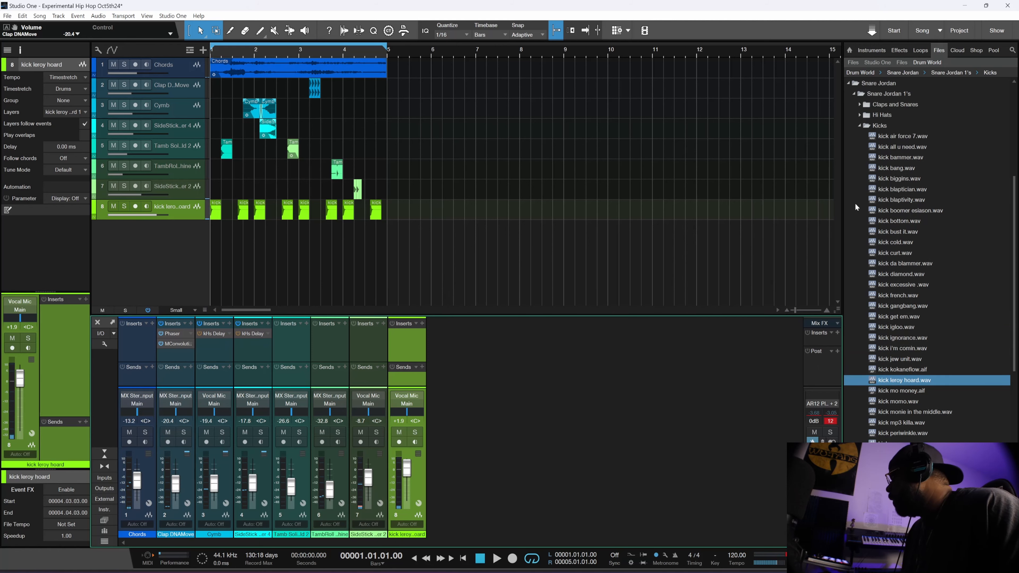
scroll(859, 213, "up", 3)
left_click(861, 233)
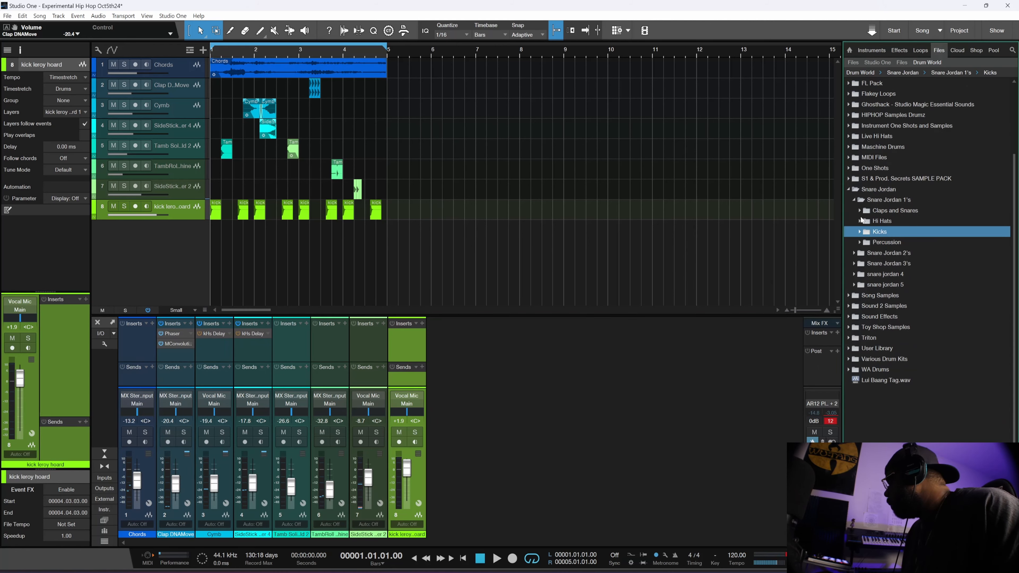
left_click(862, 214)
left_click(887, 298)
scroll(888, 297, "down", 5)
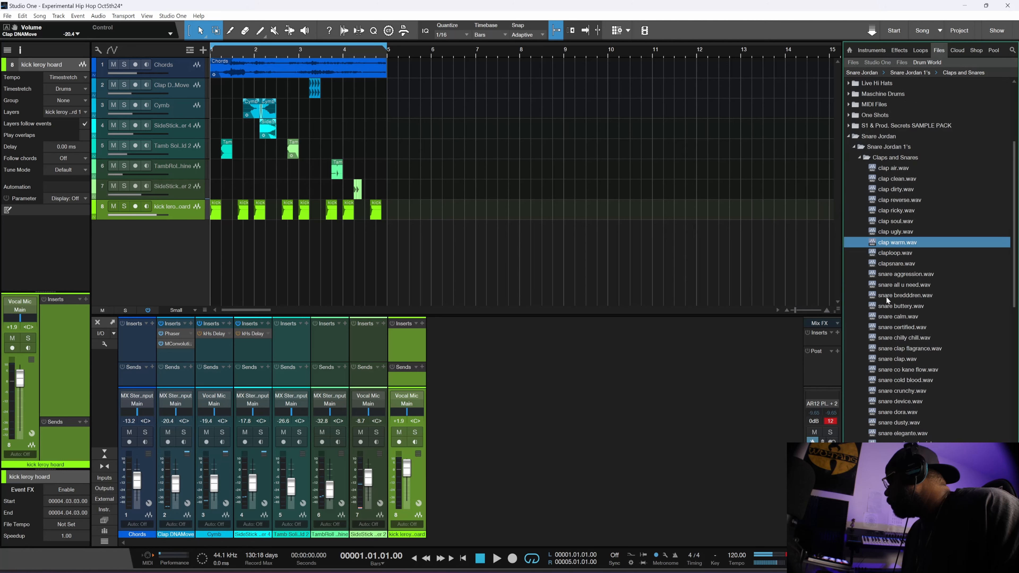
- Audition the snares from crunchy to dusty over the loop and place snare dora.wav on a new track at position 1.3
left_click(889, 298)
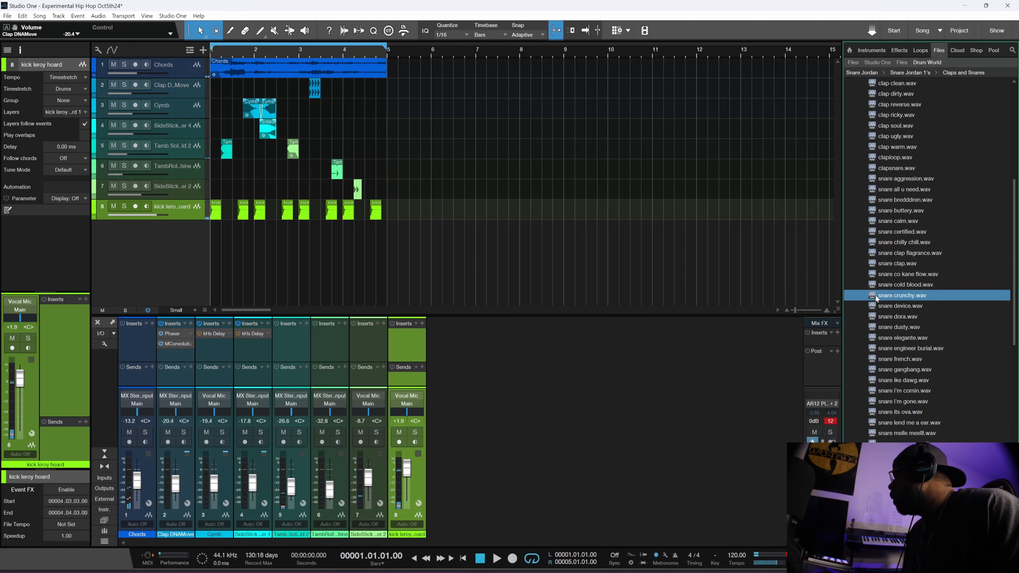
key("space")
left_click(877, 307)
left_click(881, 317)
left_click(886, 327)
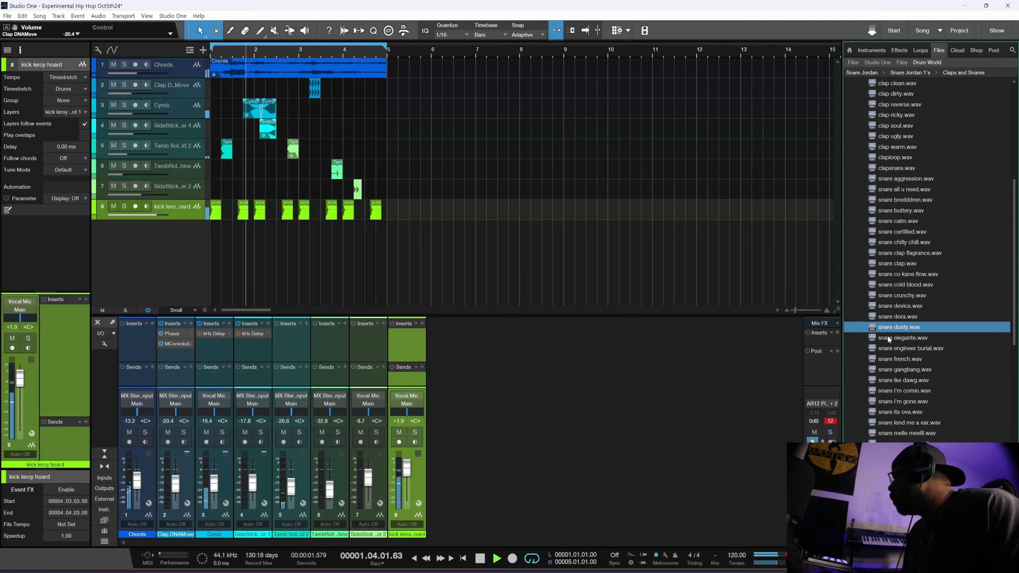
left_click(879, 317)
key("space")
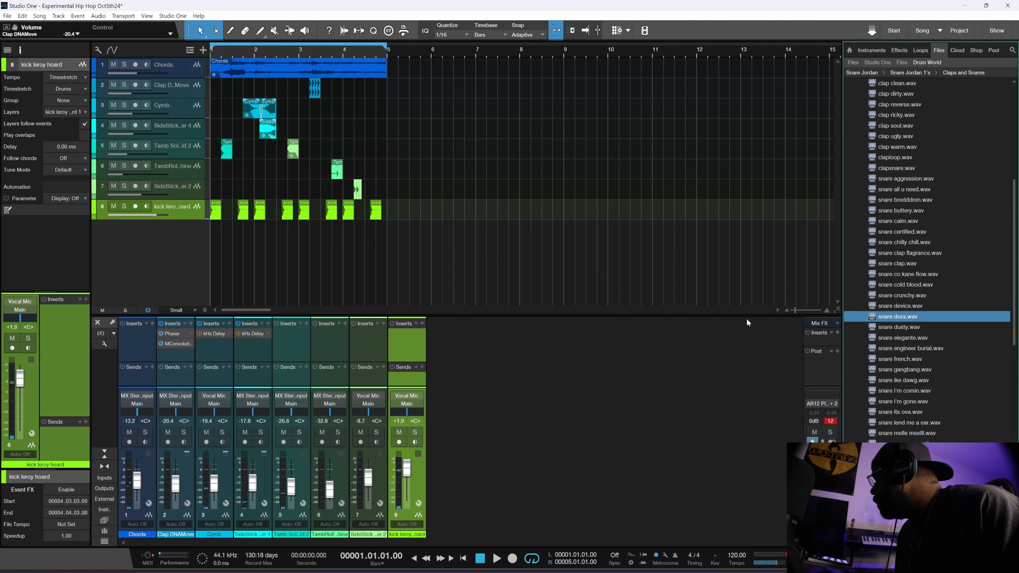
left_click_drag(679, 297, 238, 256)
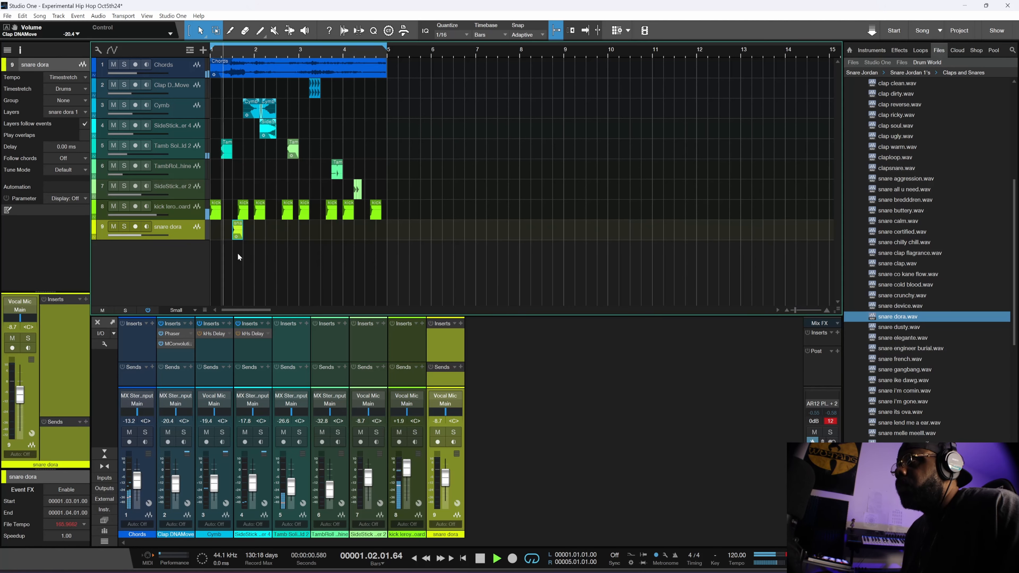
key("space")
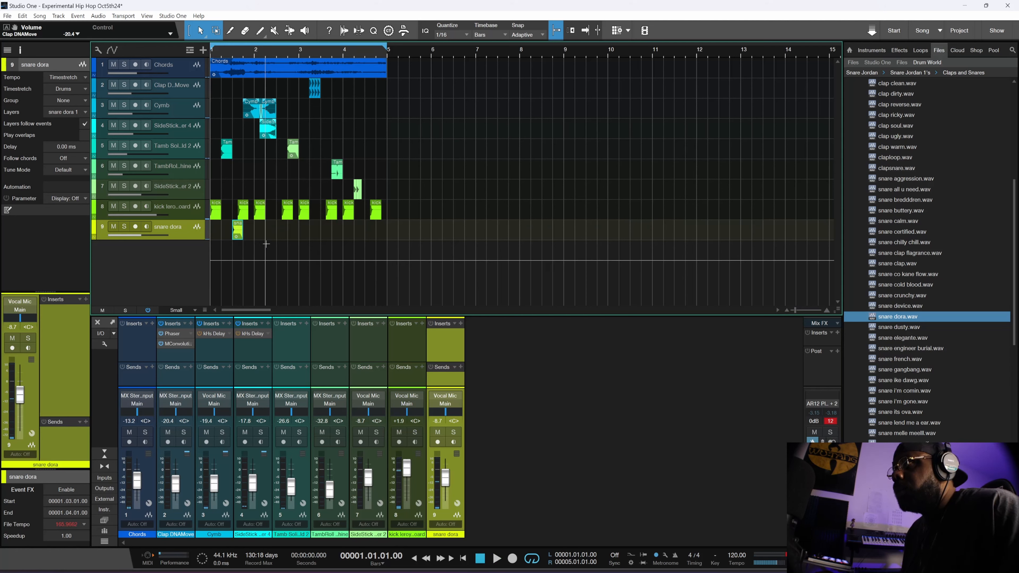
- Duplicate the first bar of the snare track three times to fill the four-bar loop and play it back
left_click_drag(254, 237, 169, 236)
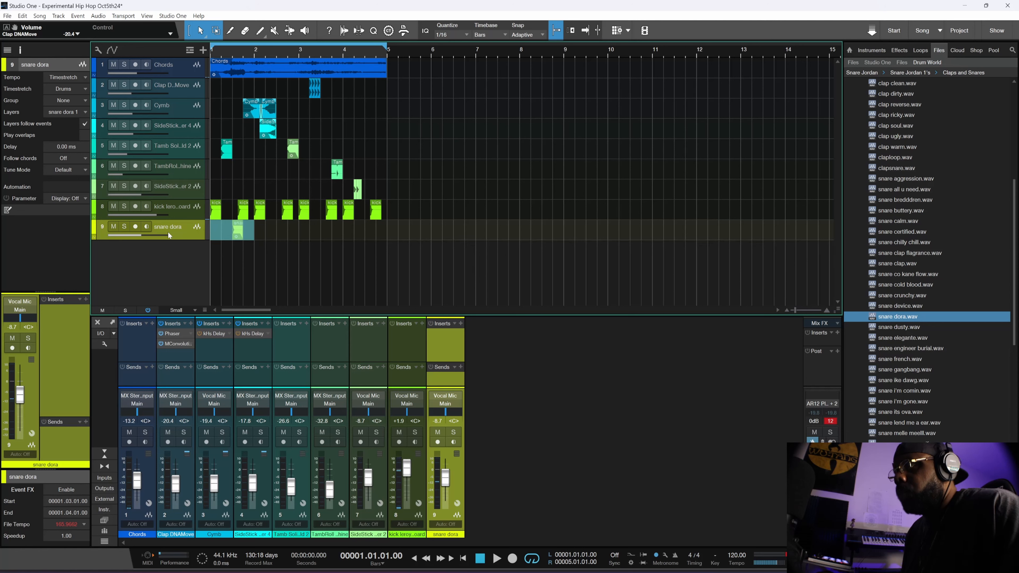
key("d")
key("d")
key("d")
key("space")
left_click(318, 275)
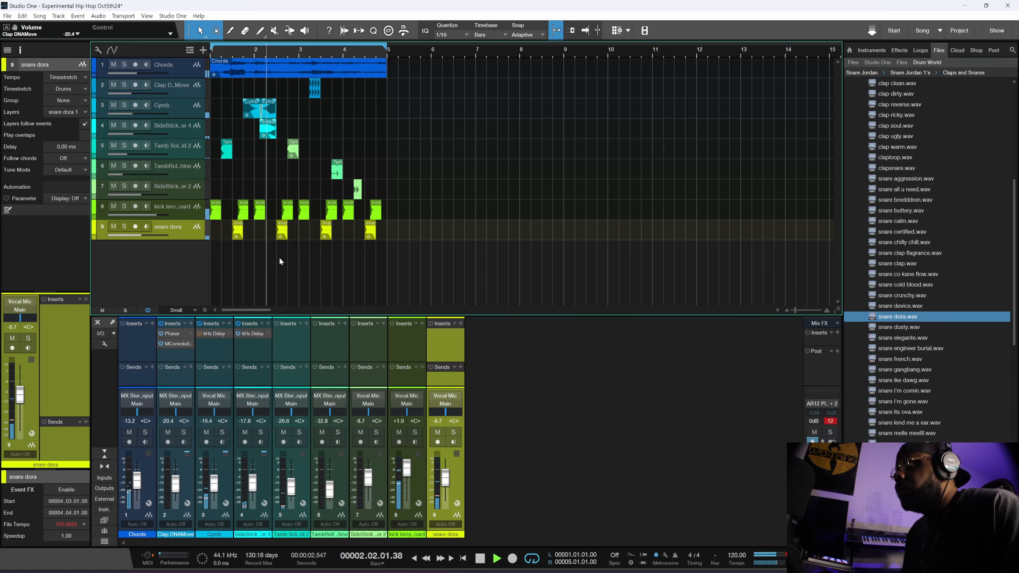
key("space")
key("space")
key("space")
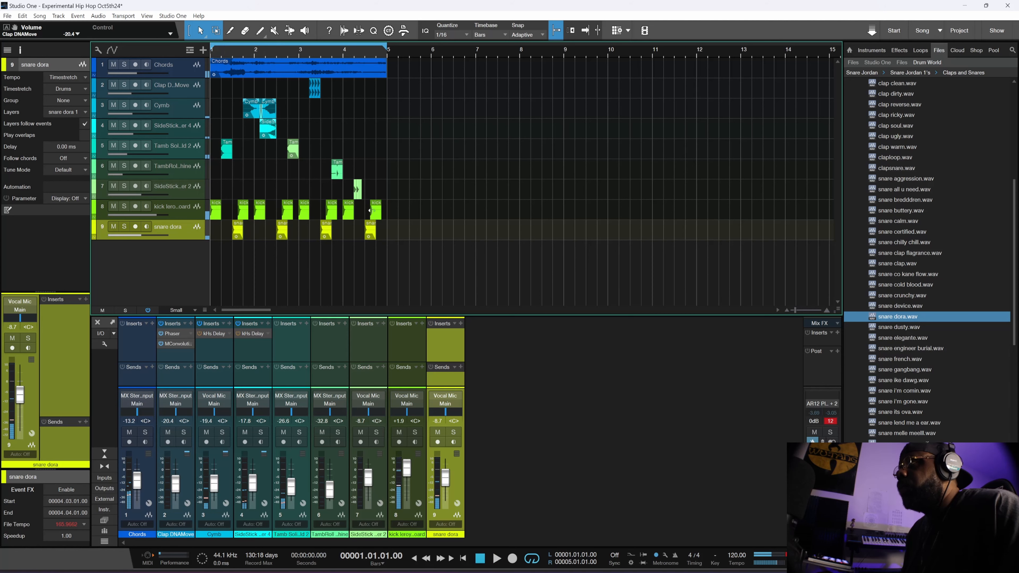
- Delete every kick event except the first, copy that kick to position 1.2.3 and play back the result
left_click_drag(387, 211, 232, 211)
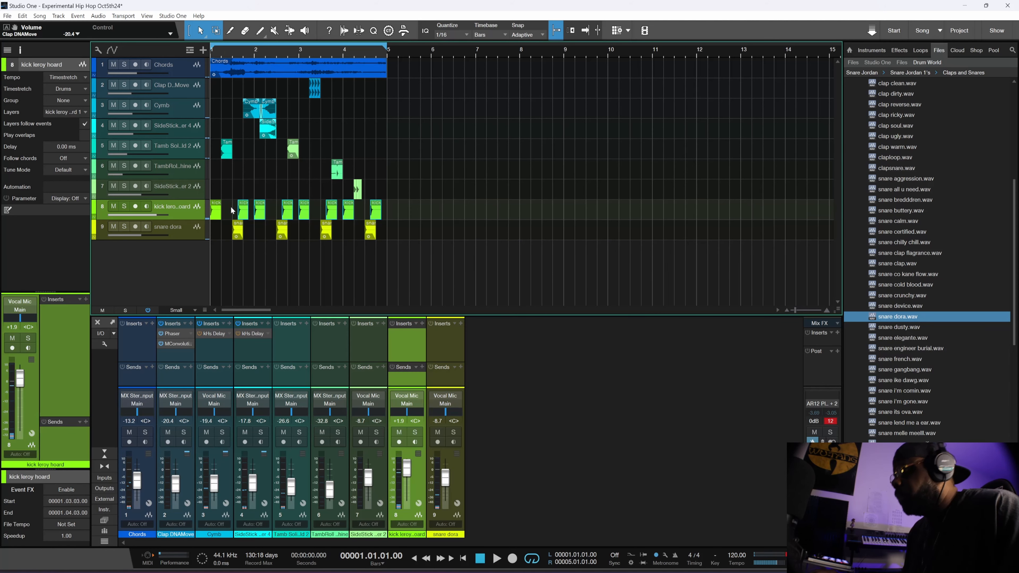
key("Delete")
scroll(221, 228, "up", 3)
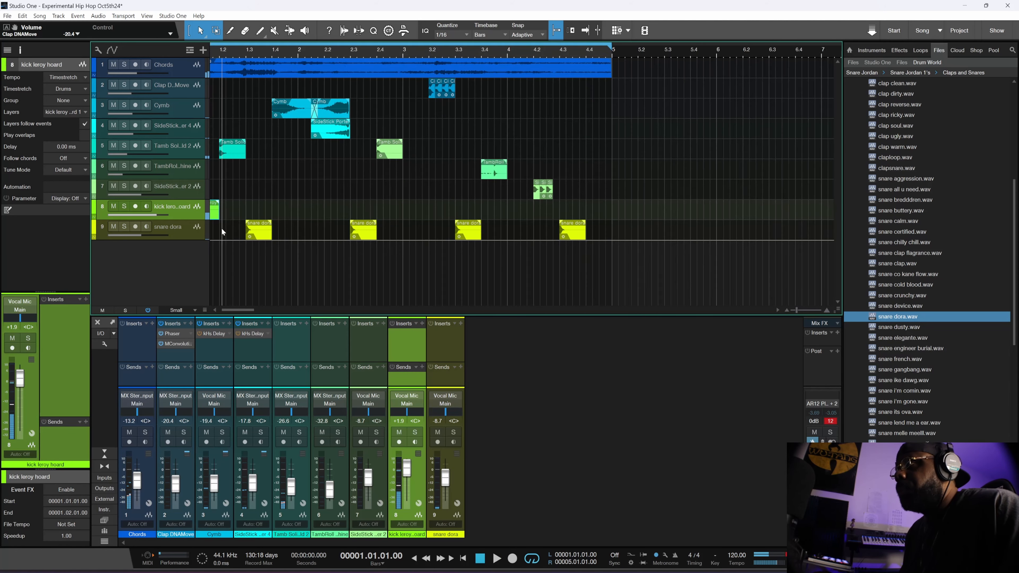
scroll(222, 228, "up", 2)
left_click_drag(244, 213, 284, 218)
key("space")
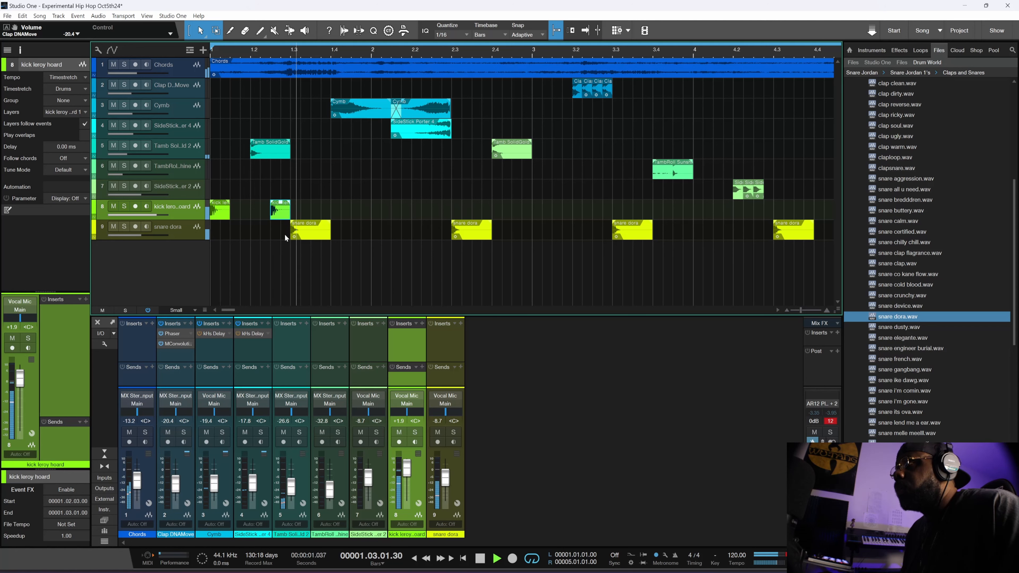
key("space")
key("space")
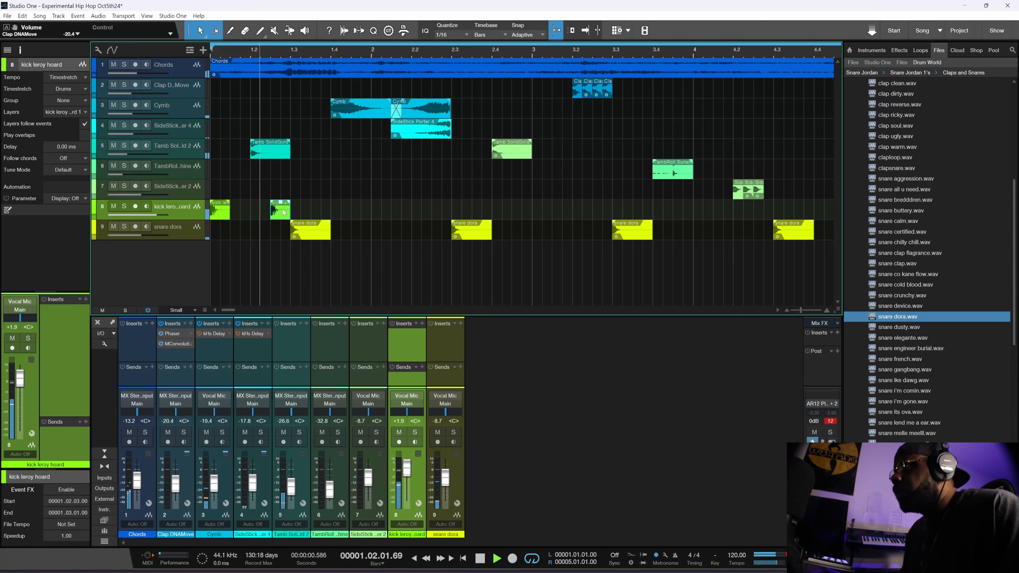
key("space")
- Copy the kick to position 1.4.3, duplicate it directly after at 2.1.1 and play back the pattern
left_click_drag(283, 213, 354, 216)
key("space")
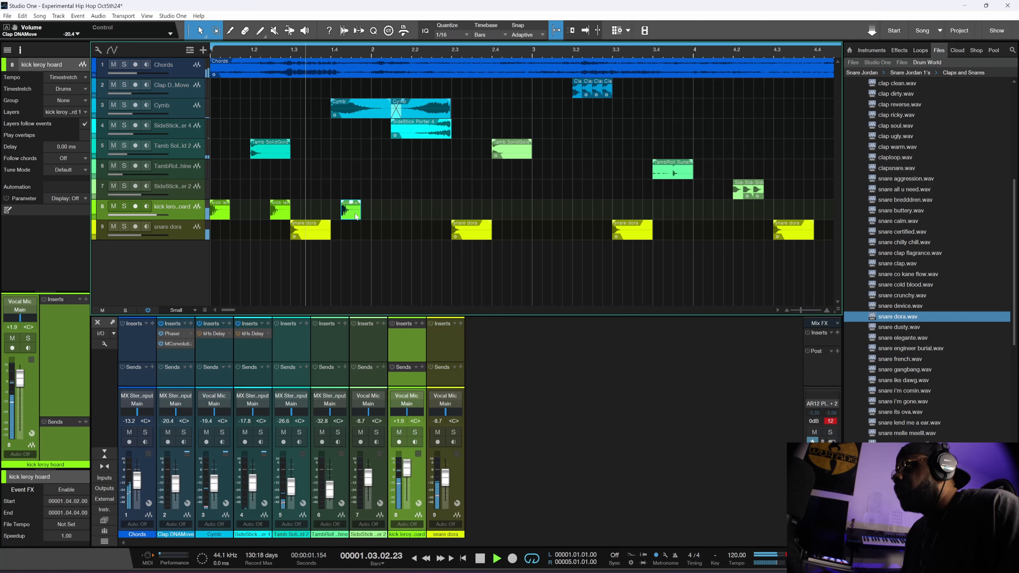
key("space")
left_click_drag(364, 215, 364, 214)
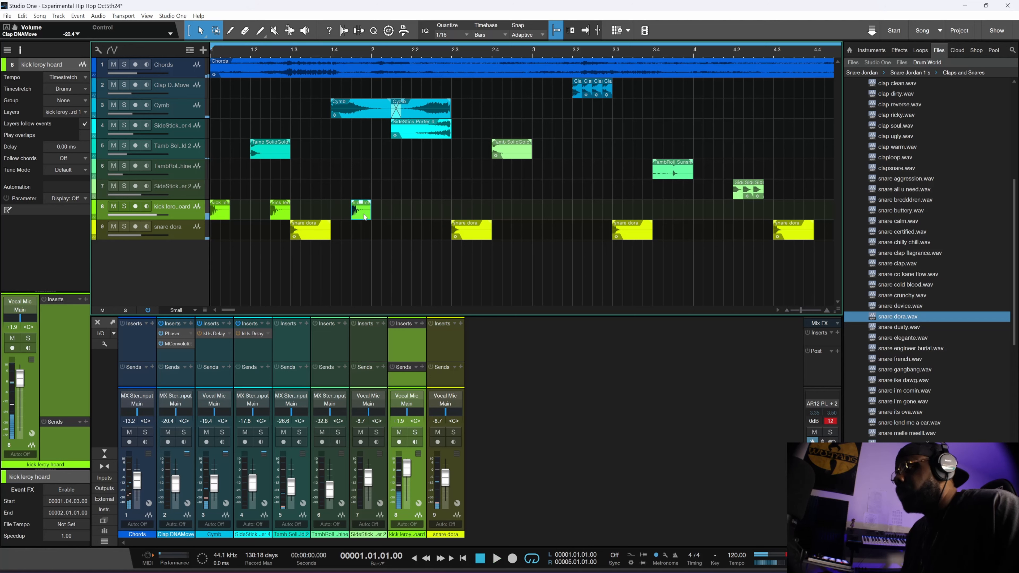
key("d")
key("space")
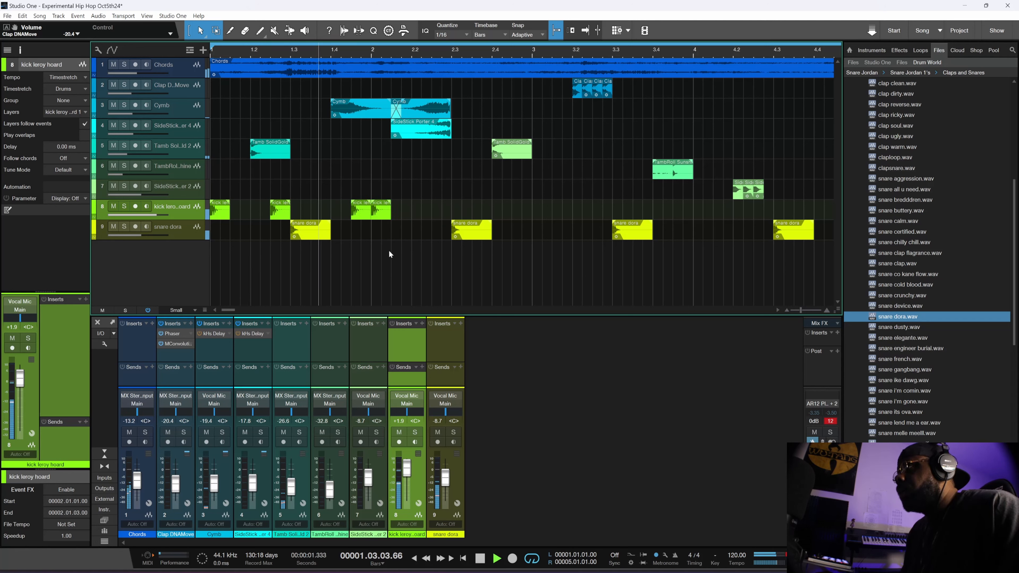
key("space")
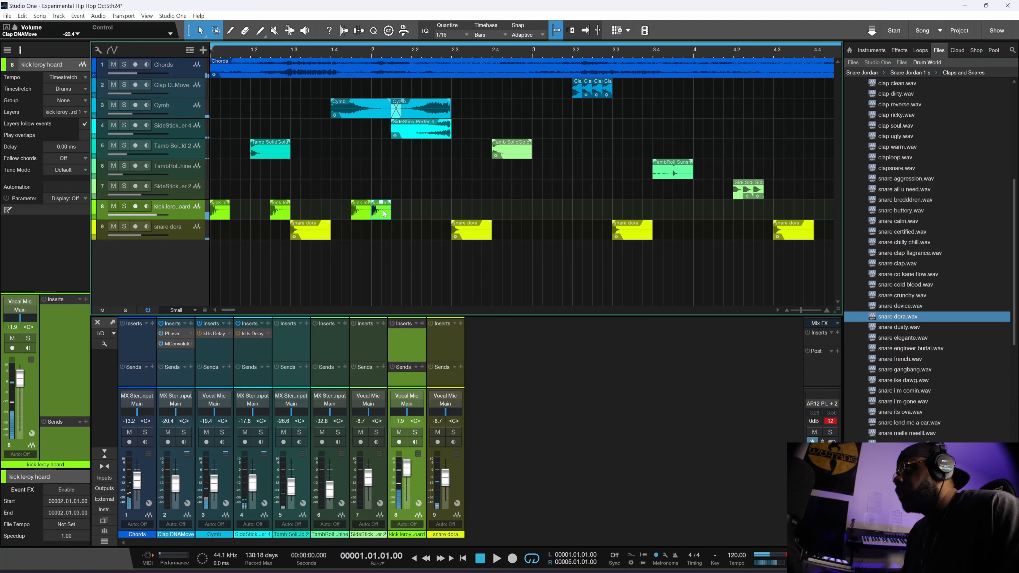
- Copy the kick to positions 2.2.3 and 2.3.3 in the second bar and play back the pattern
left_click_drag(377, 211, 440, 212)
key("space")
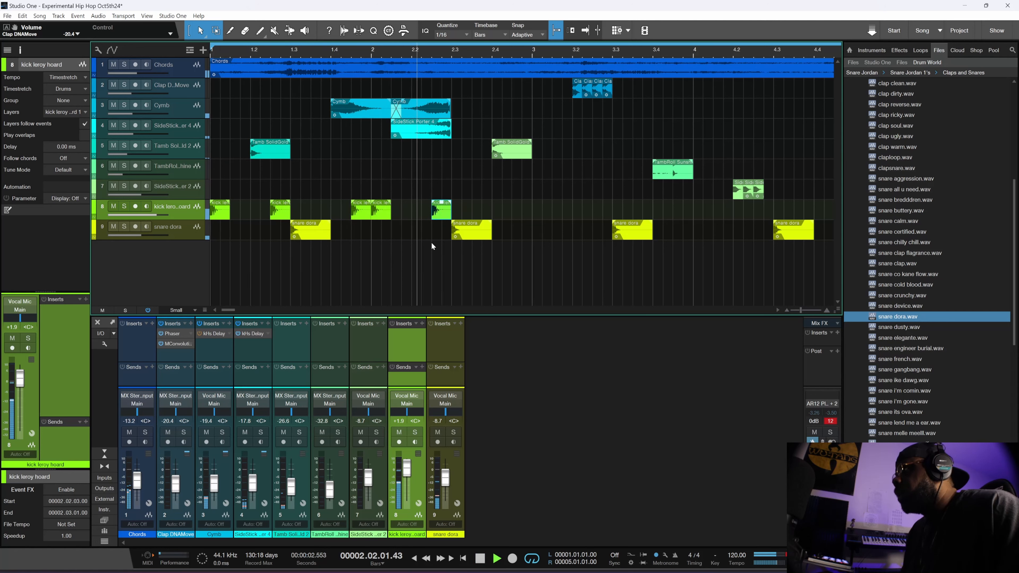
key("space")
key("space")
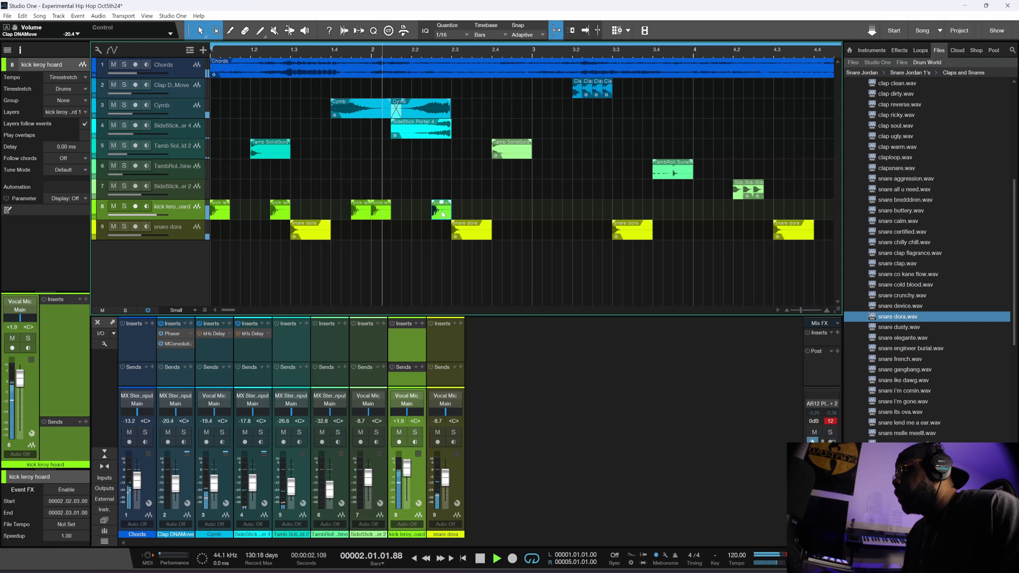
key("space")
mouse_move(443, 214)
left_mouse_down()
mouse_move(483, 216)
mouse_move(442, 215)
left_mouse_up()
key("space")
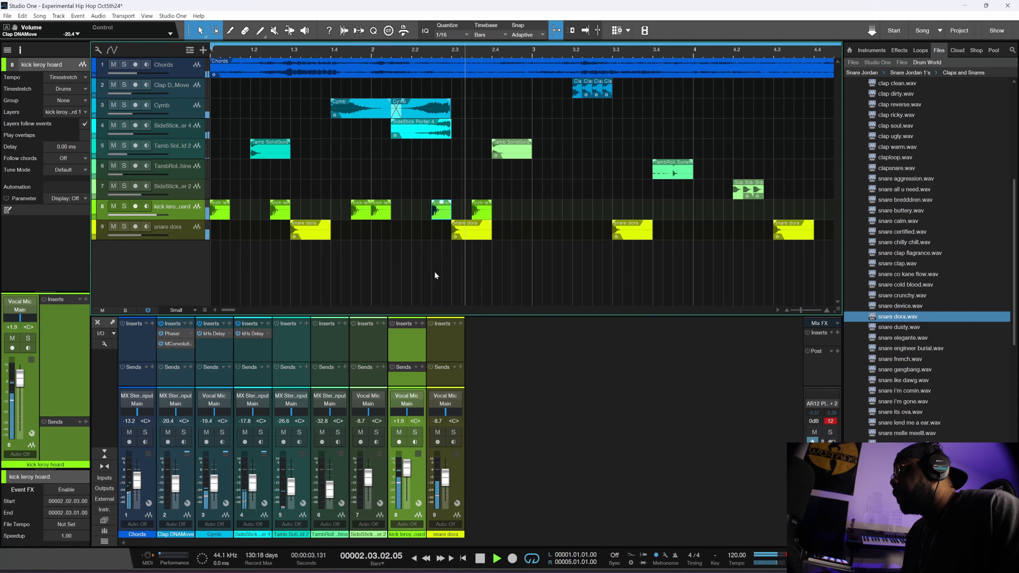
- Duplicate the two-bar kick pattern into bars 3 and 4 and play back the full four-bar loop
key("space")
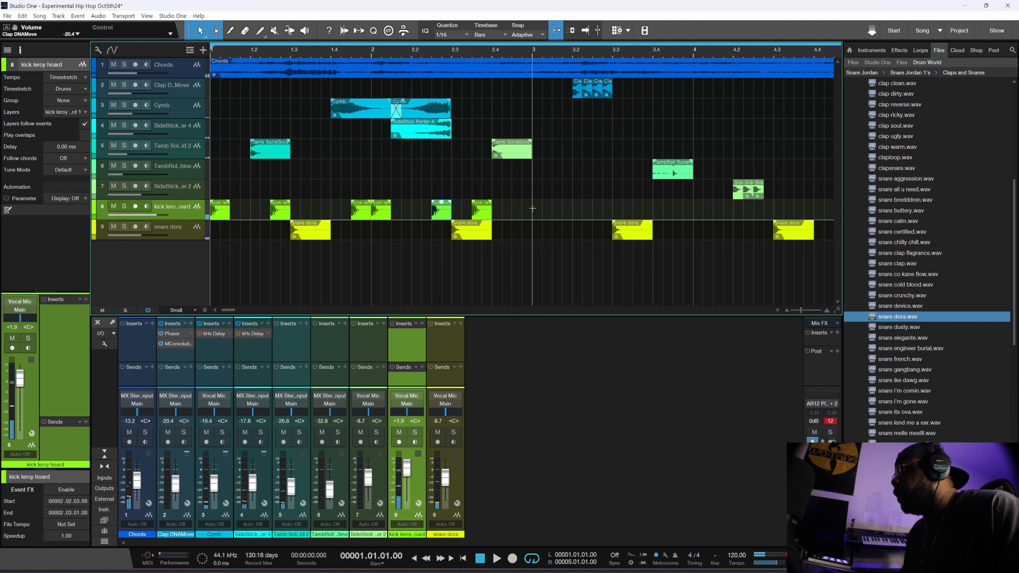
left_click_drag(532, 208, 210, 209)
key("ctrl+d")
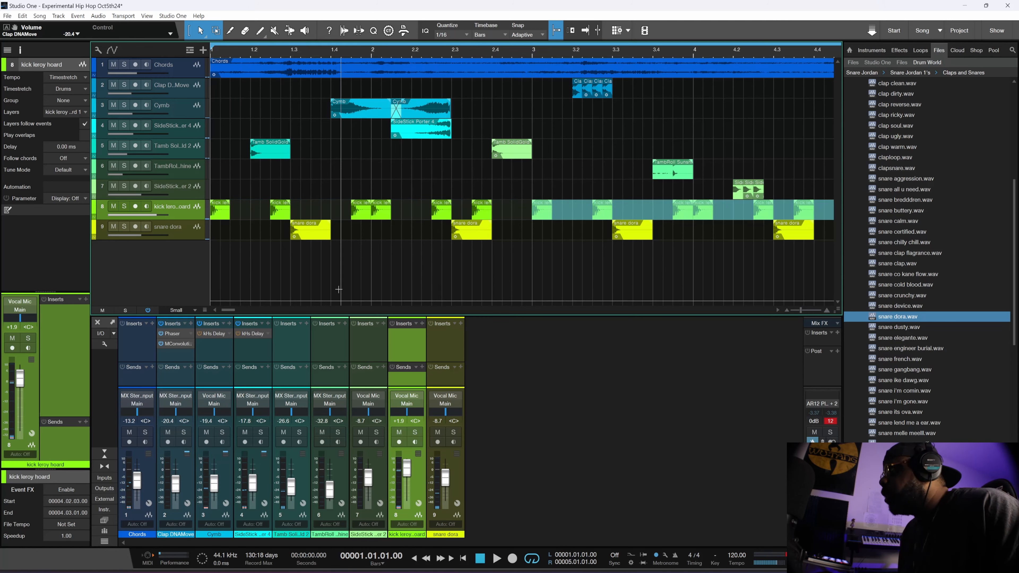
key("w")
key("w")
key("space")
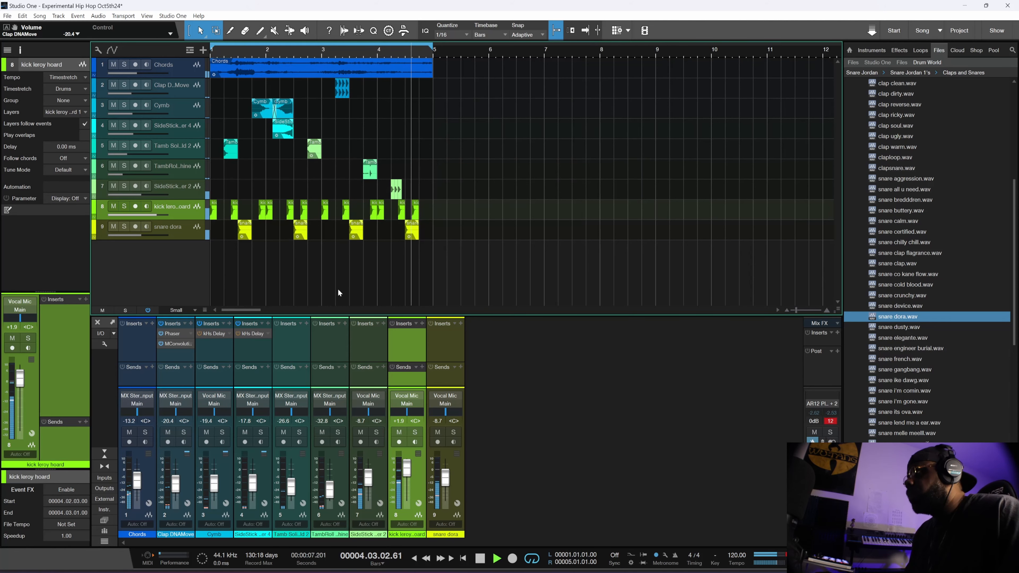
key("space")
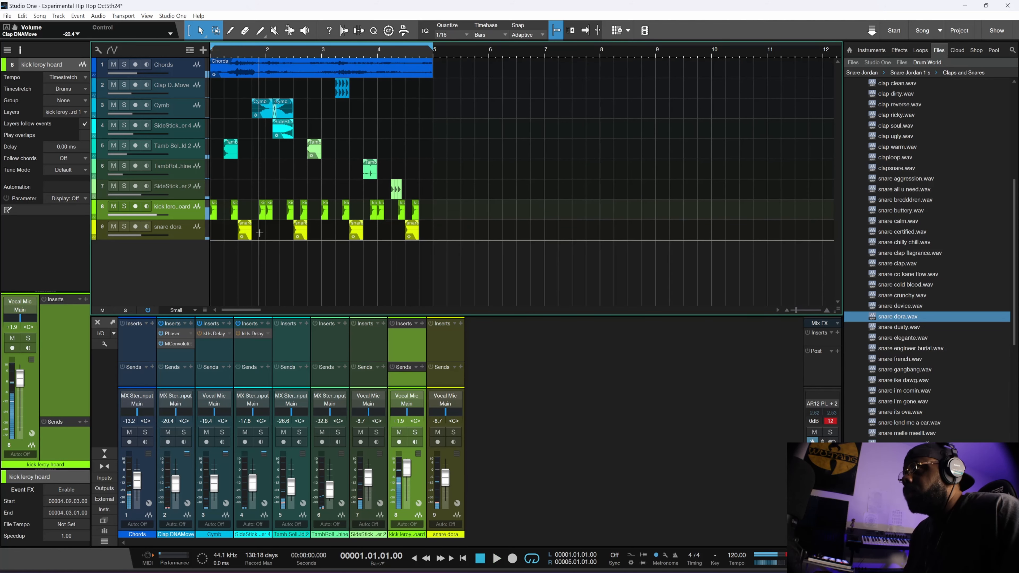
- Move the kick at 2.2.3 back to position 2.2.1 and play back the pattern
scroll(260, 233, "up", 8)
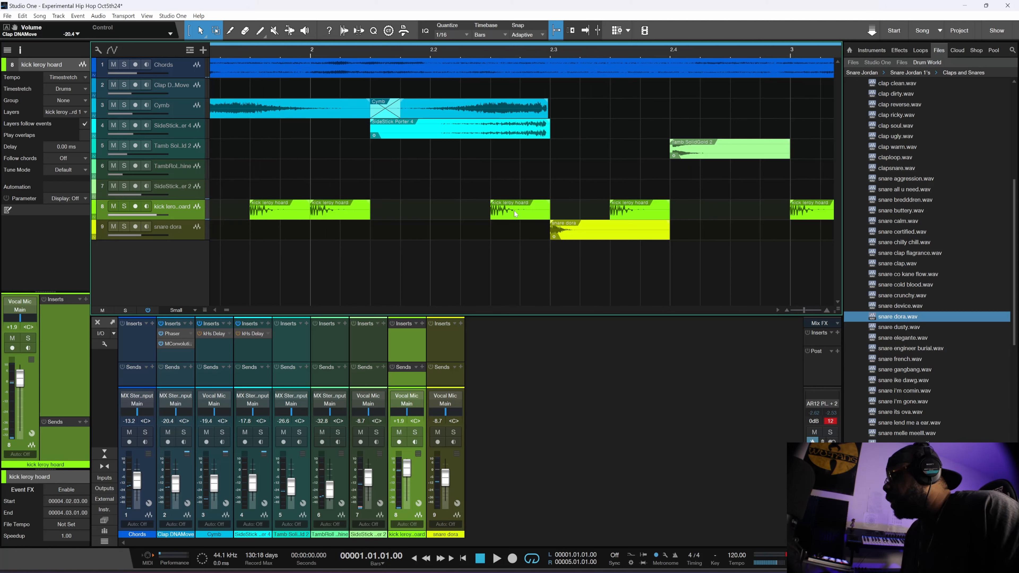
left_click_drag(514, 211, 462, 213)
key("space")
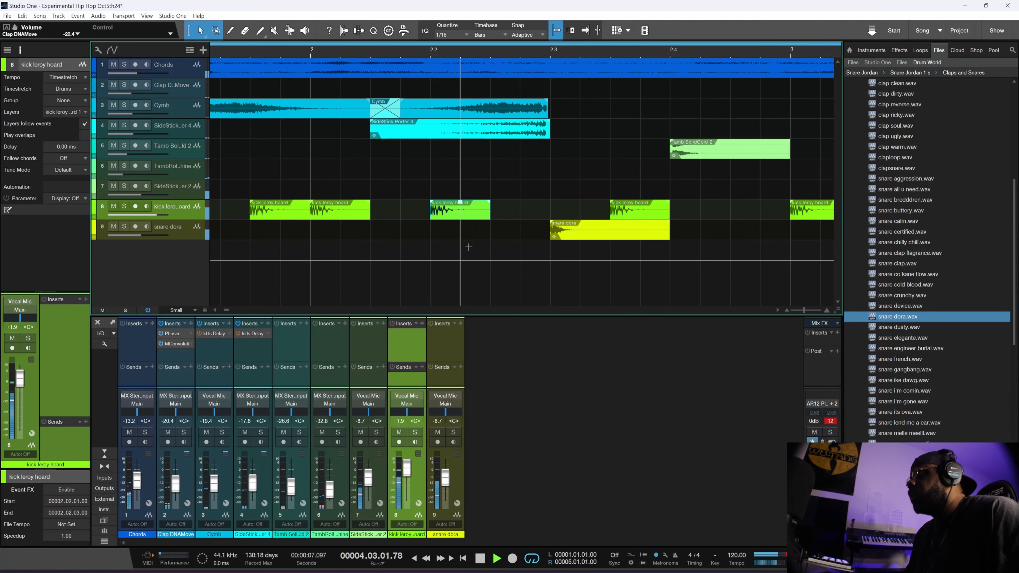
- Raise the snare dora track's volume to -6.4 dB during playback and shrink the tracks to overview height
scroll(469, 247, "down", 5)
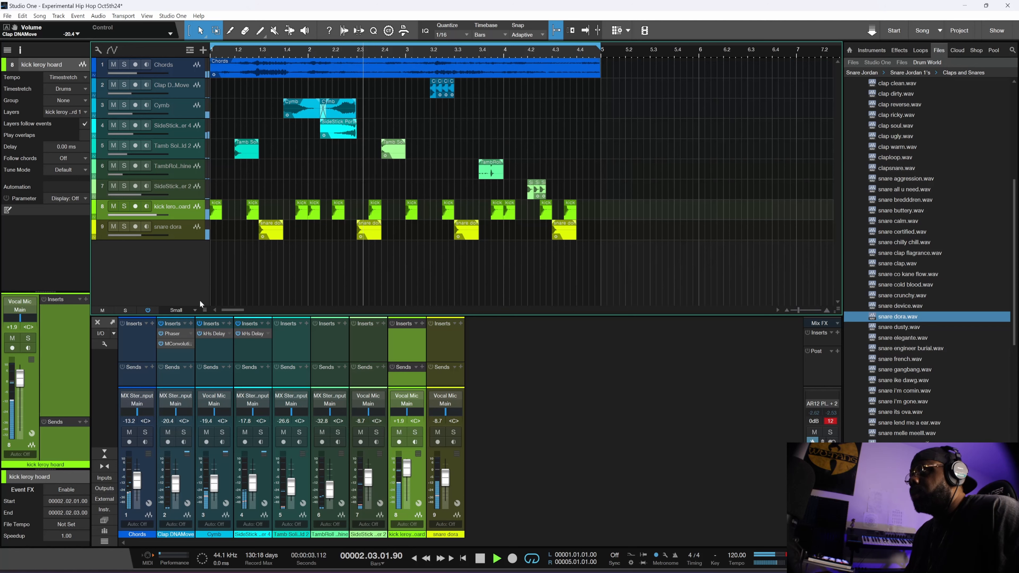
left_click_drag(141, 237, 145, 235)
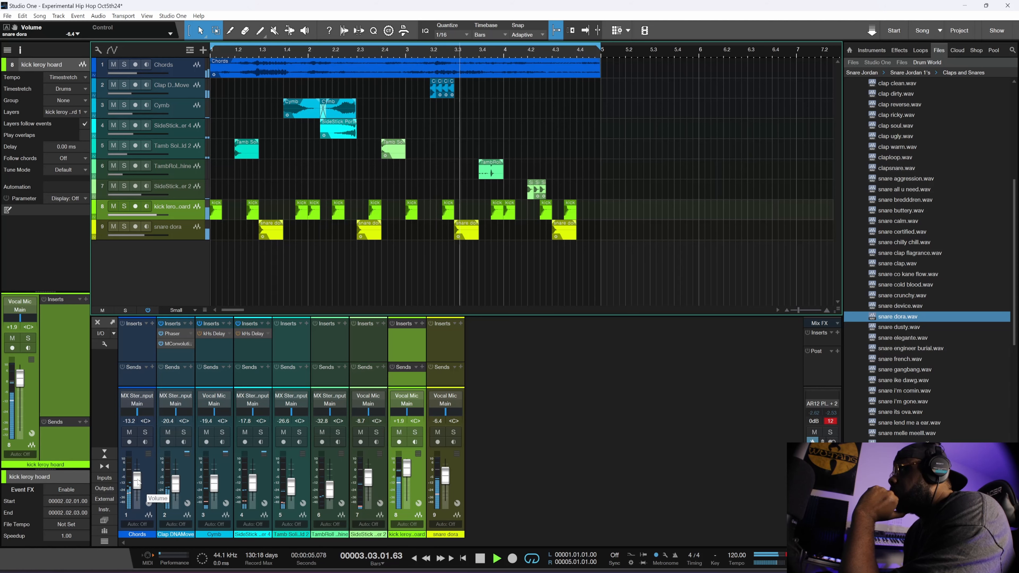
scroll(465, 281, "down", 2)
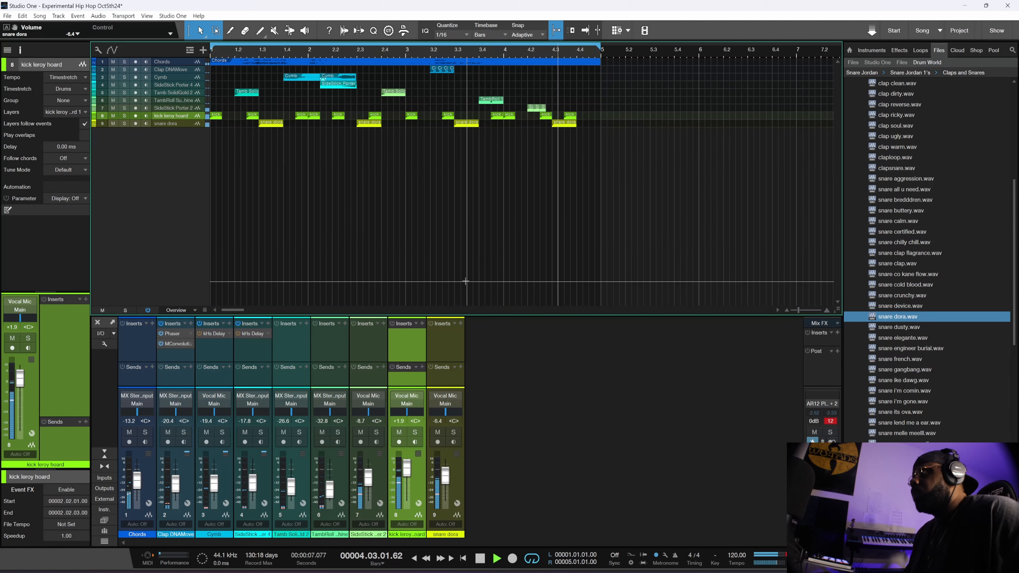
- Stop playback, collapse the Snare Jordan sample folders and open the 110bpm folder inside Live Hi Hats
scroll(904, 187, "up", 6)
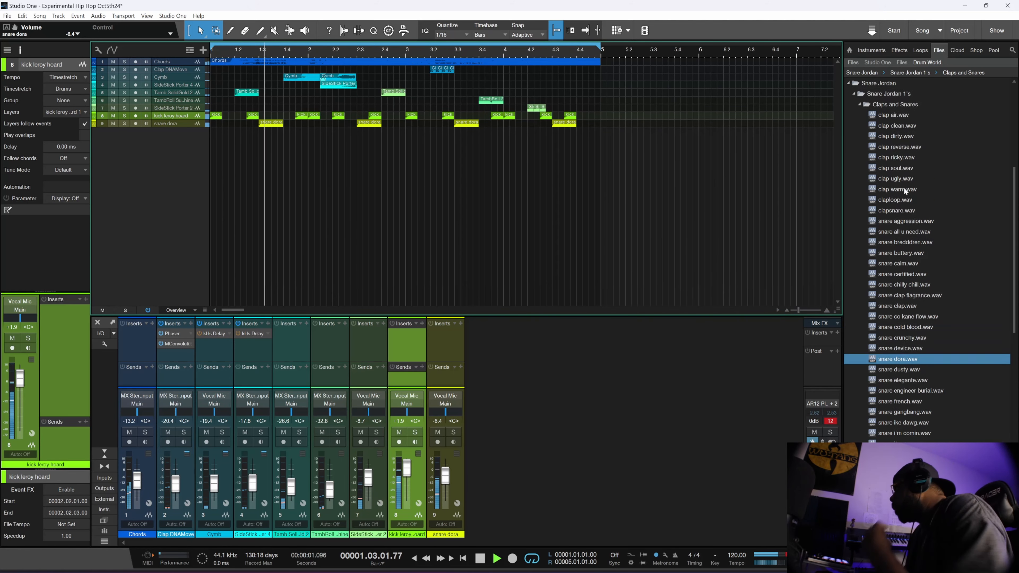
key("space")
left_click(854, 221)
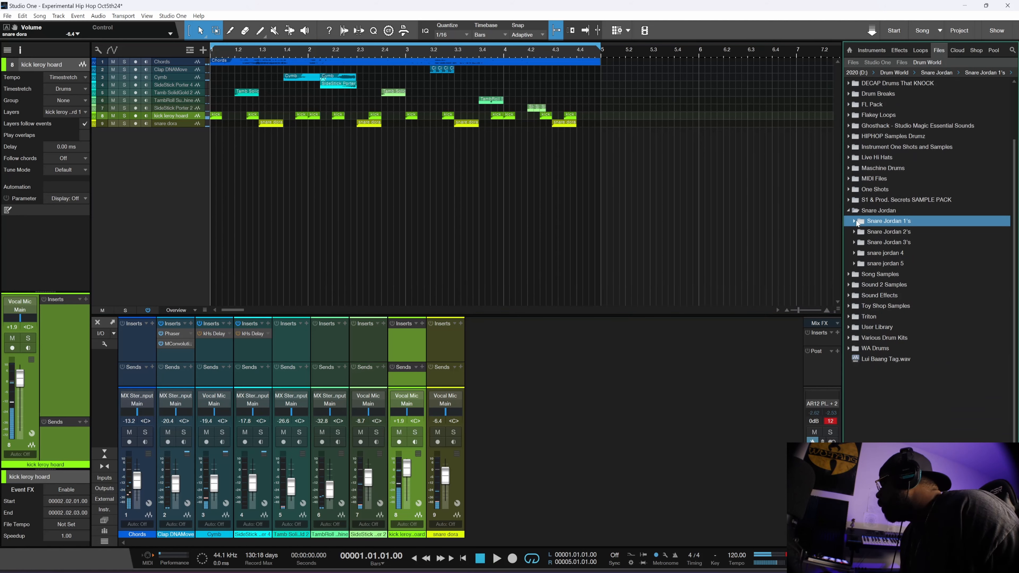
left_click(849, 211)
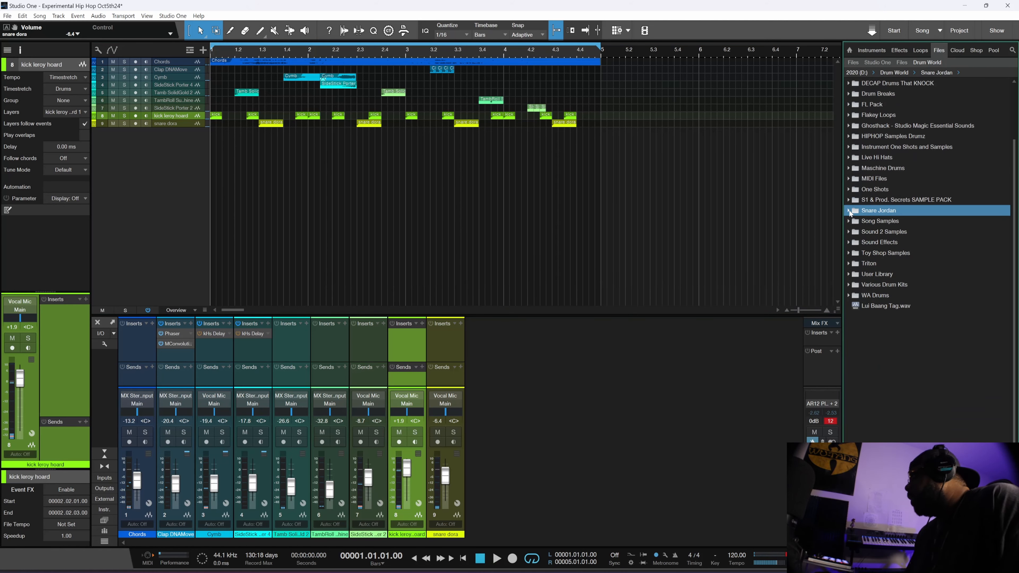
scroll(860, 208, "up", 2)
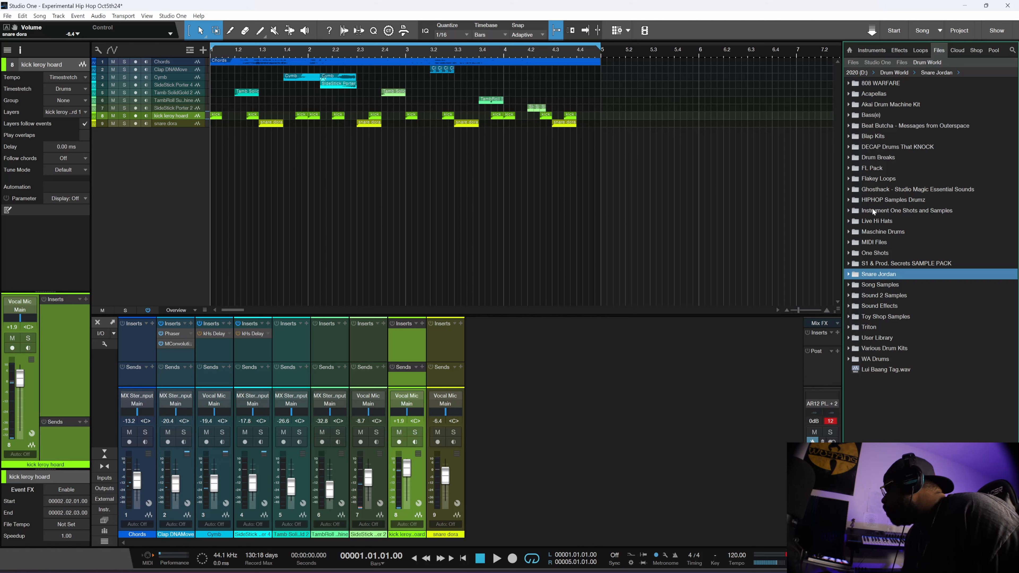
left_click(850, 221)
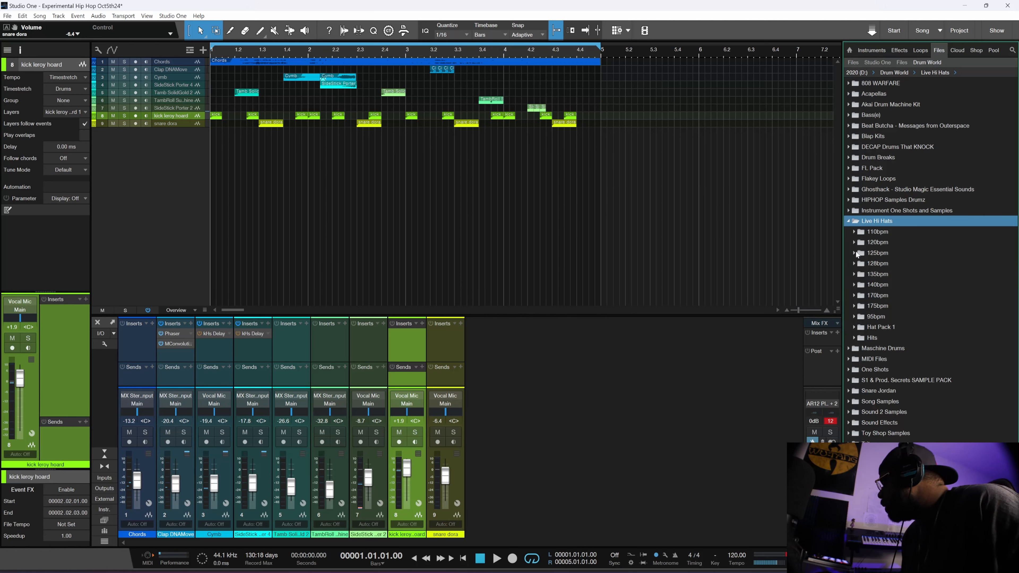
left_click(854, 233)
- Audition the acoustic hi-hat loops in the 110bpm folder, ending on UHH_AcoustiHatC_110-04.wav
left_click(872, 283)
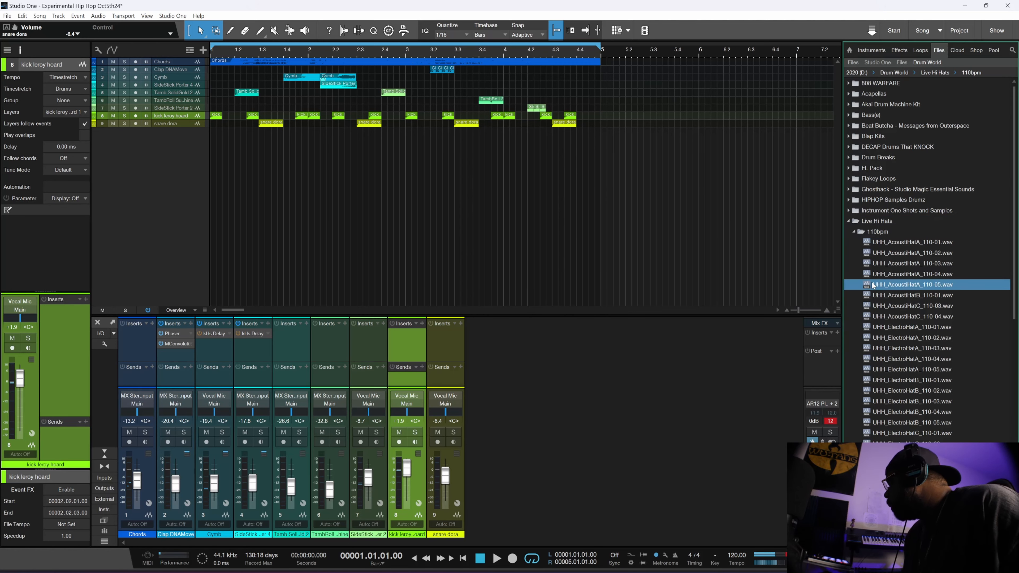
left_click(878, 265)
left_click(880, 254)
left_click(881, 242)
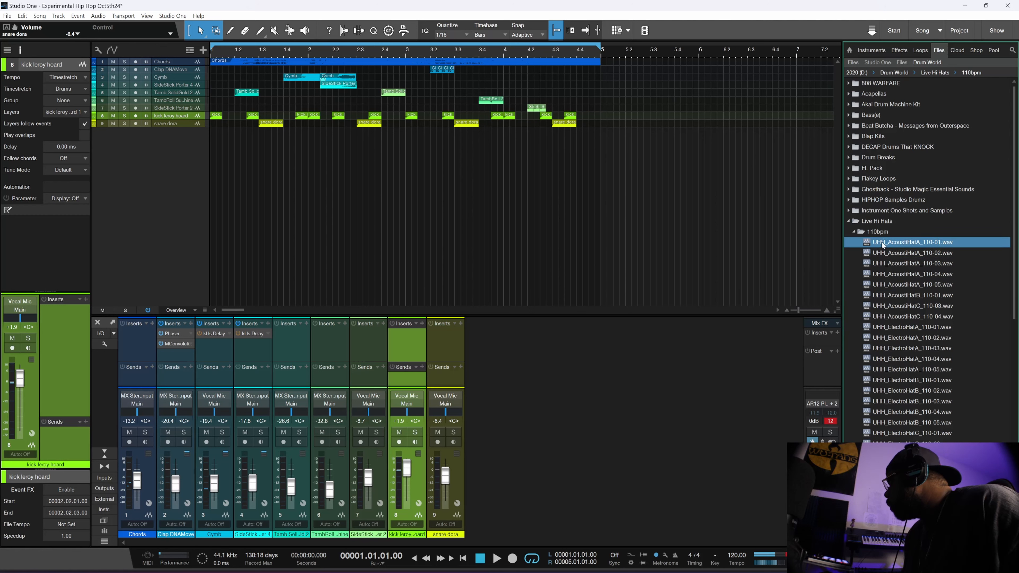
left_click(885, 306)
left_click(880, 296)
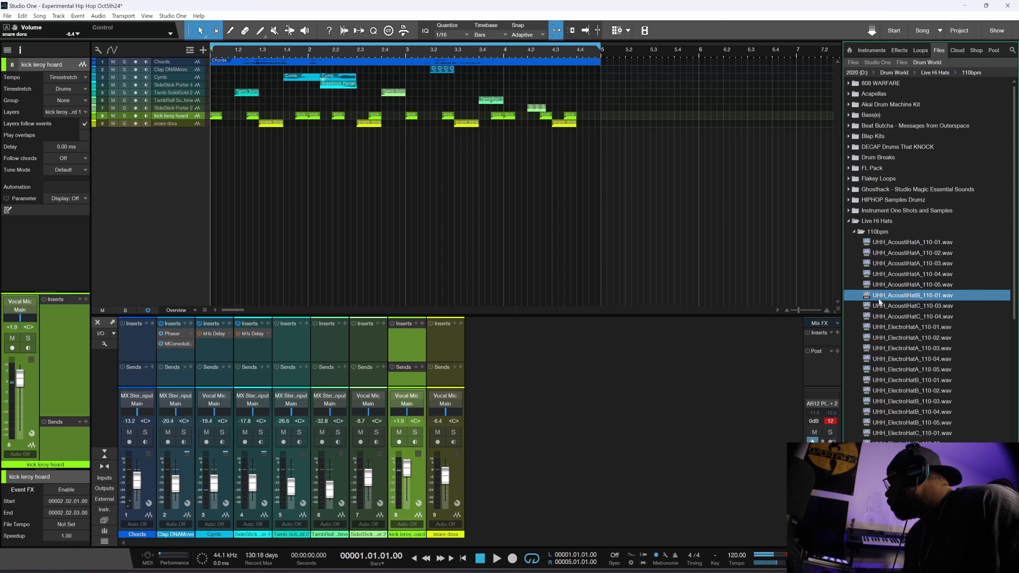
left_click(877, 317)
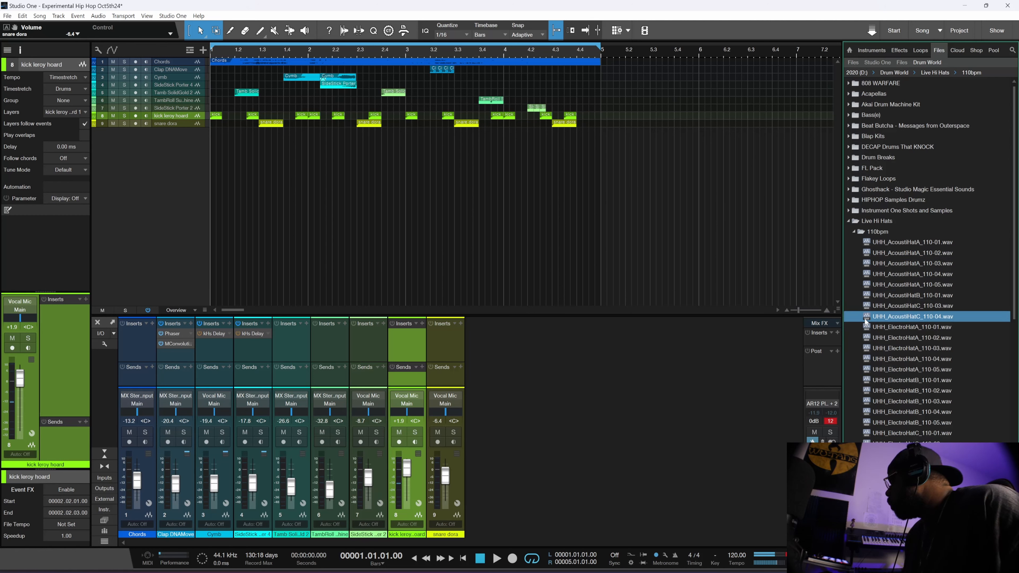
- Place UHH_AcoustiHatC_110-04.wav at bar 1 on a new track below the snare, enlarge the tracks and play it back
left_click_drag(866, 322, 223, 227)
scroll(265, 220, "up", 3)
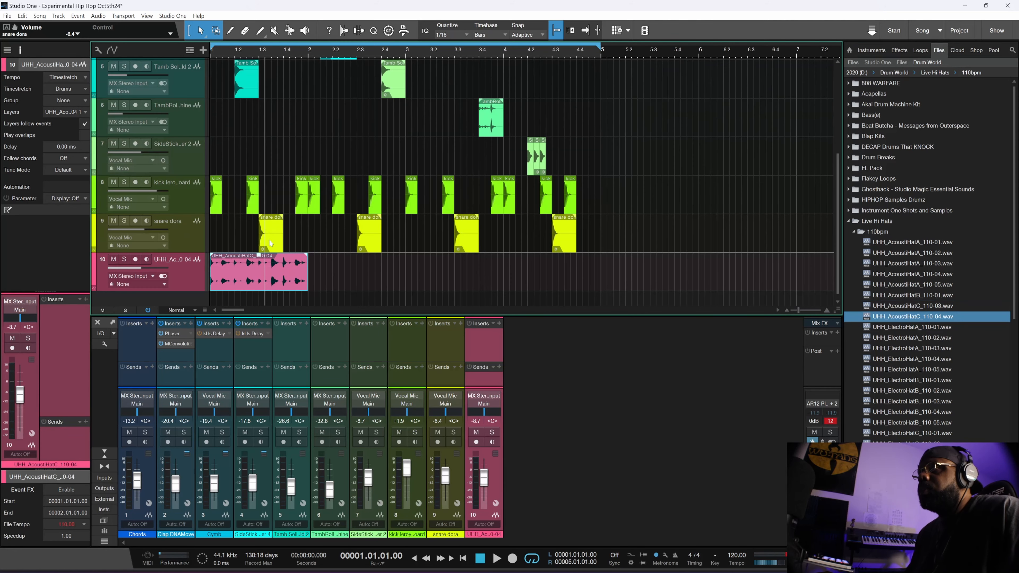
key("space")
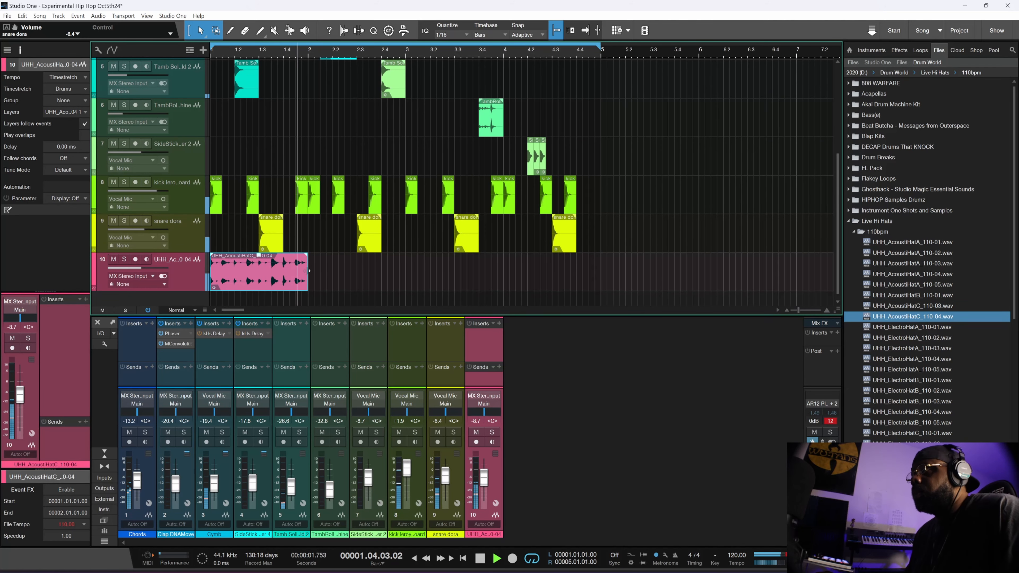
key("space")
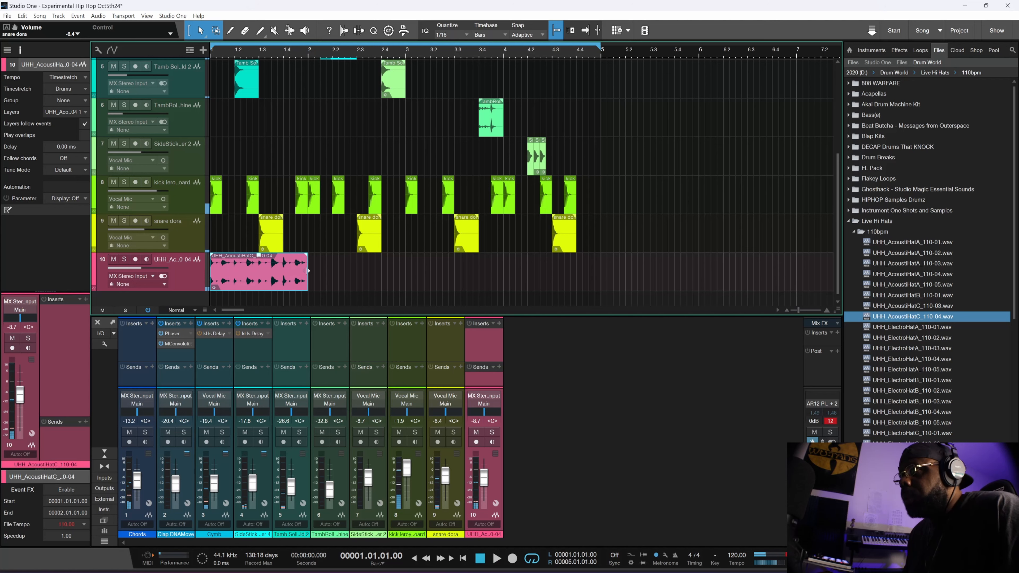
- Shorten the hi-hat loop so it ends at 1.3.1 and play it back
left_click_drag(308, 271, 259, 268)
key("space")
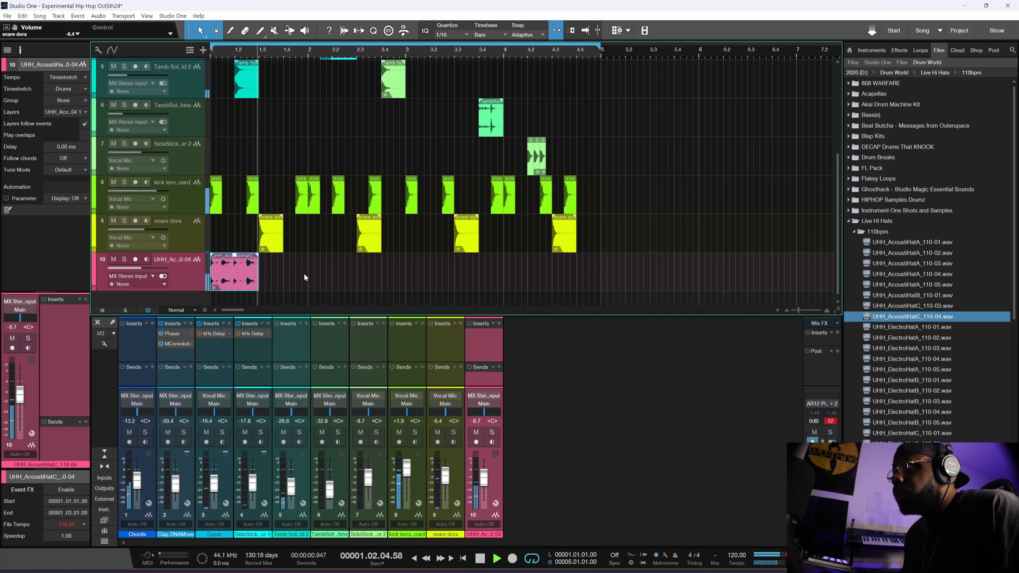
key("space")
- Duplicate the shortened hi-hat directly after itself, play it back and extend the copy to end at 2.3.1
key("d")
key("space")
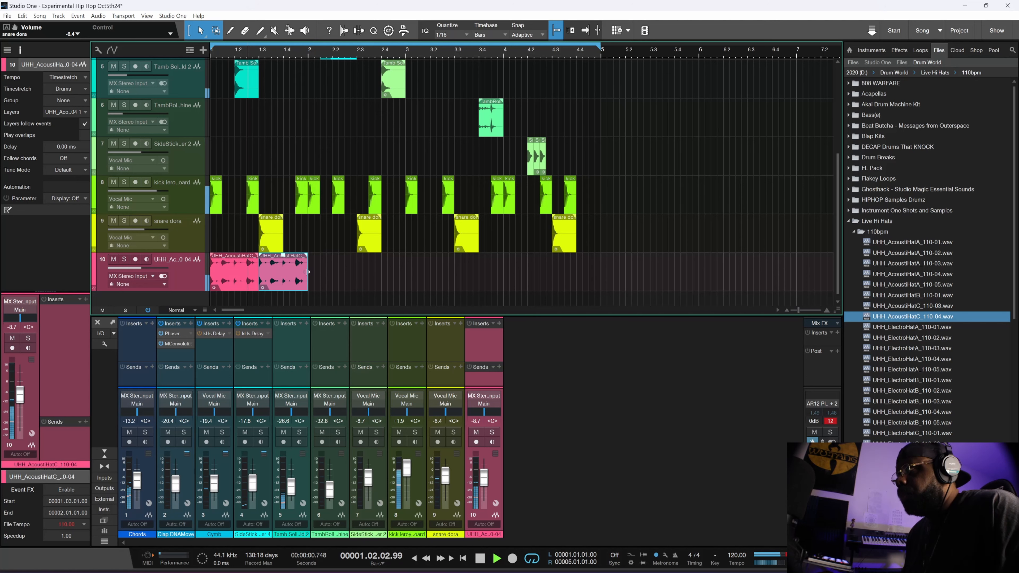
left_click_drag(309, 272, 379, 276)
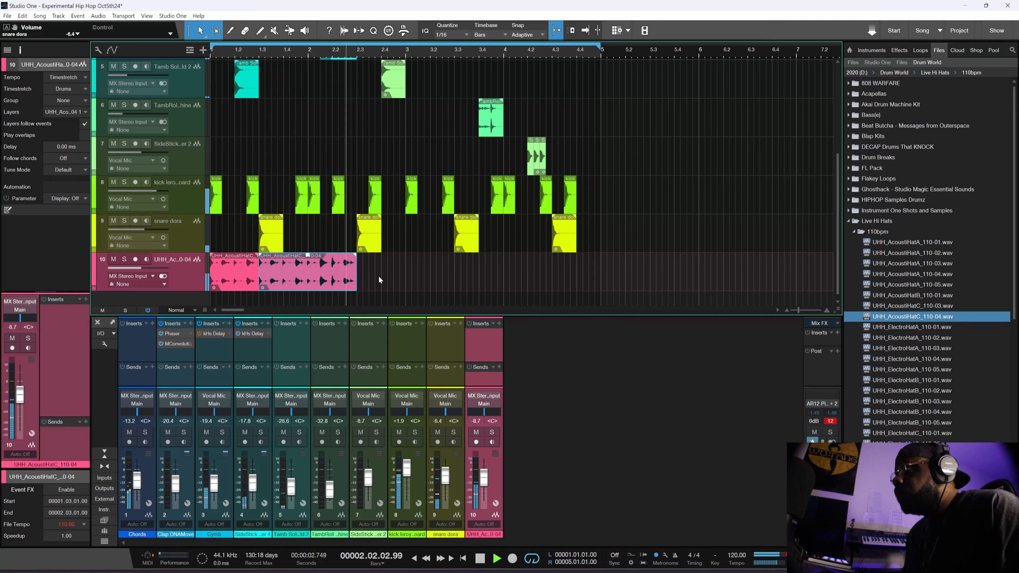
key("space")
left_click(215, 265, "shift")
key("d")
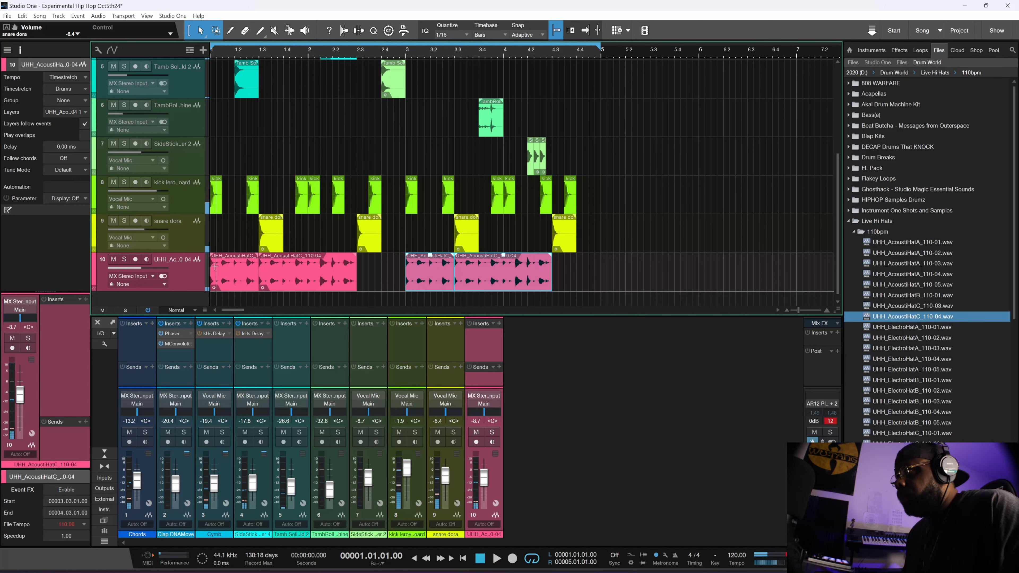
key("ctrl+z")
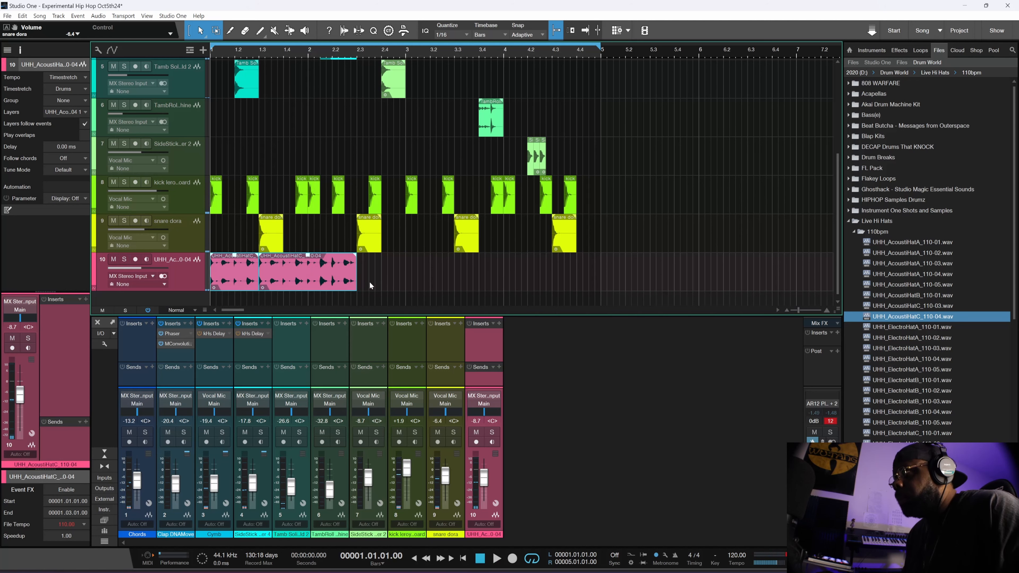
- Split the long hi-hat event at 2.1.1 and 1.3.3, and copy the slice starting at 1.3.3 to 2.3.1
right_click(365, 289)
left_click(333, 296)
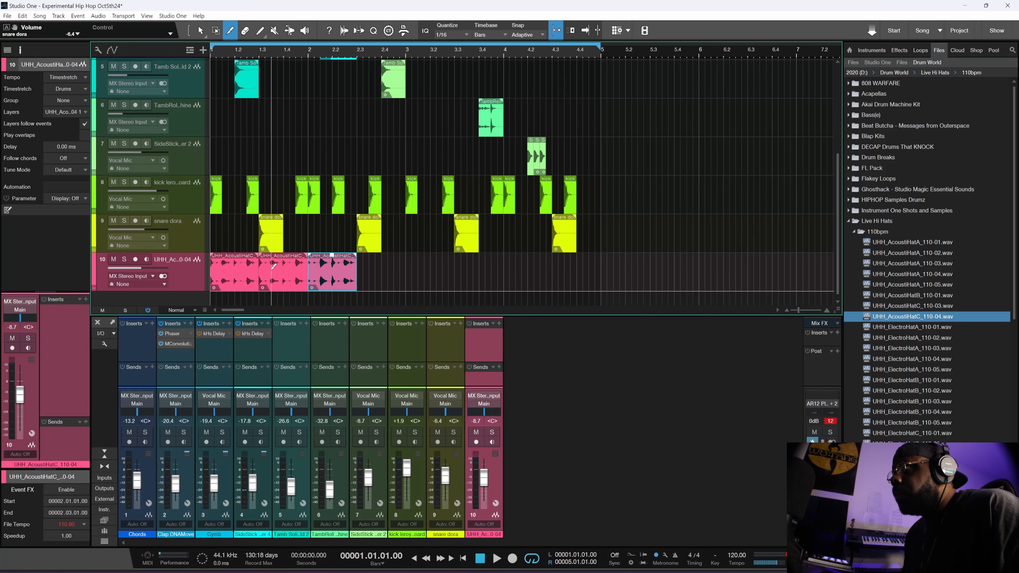
left_click(271, 266)
right_click(271, 273)
left_click(270, 282)
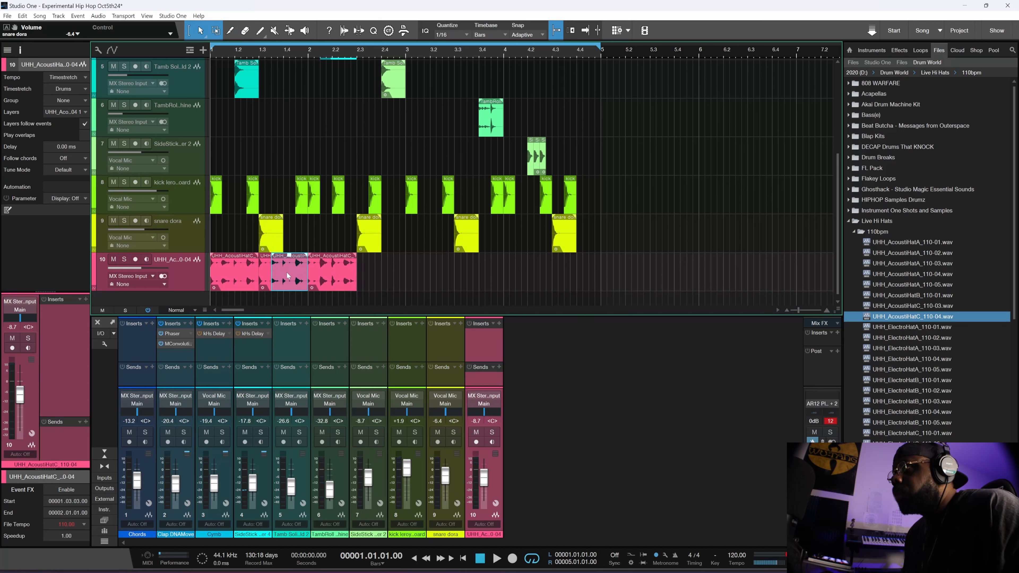
left_click_drag(288, 276, 407, 275)
- Duplicate the two-bar hi-hat pattern into bars 3 and 4 and set the hi-hat track's volume to -11.5 dB during playback
left_click_drag(430, 277, 205, 267)
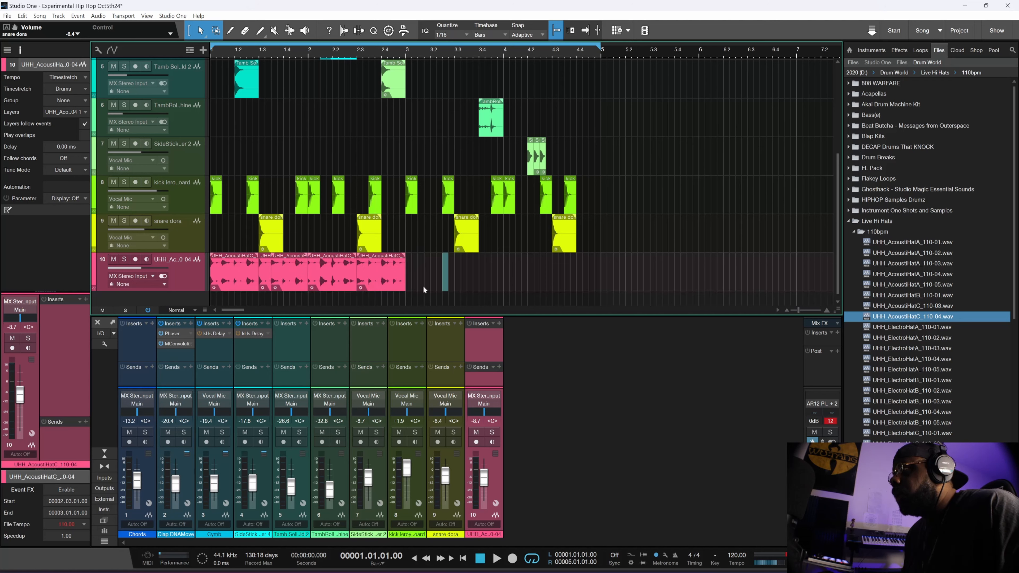
key("d")
key("space")
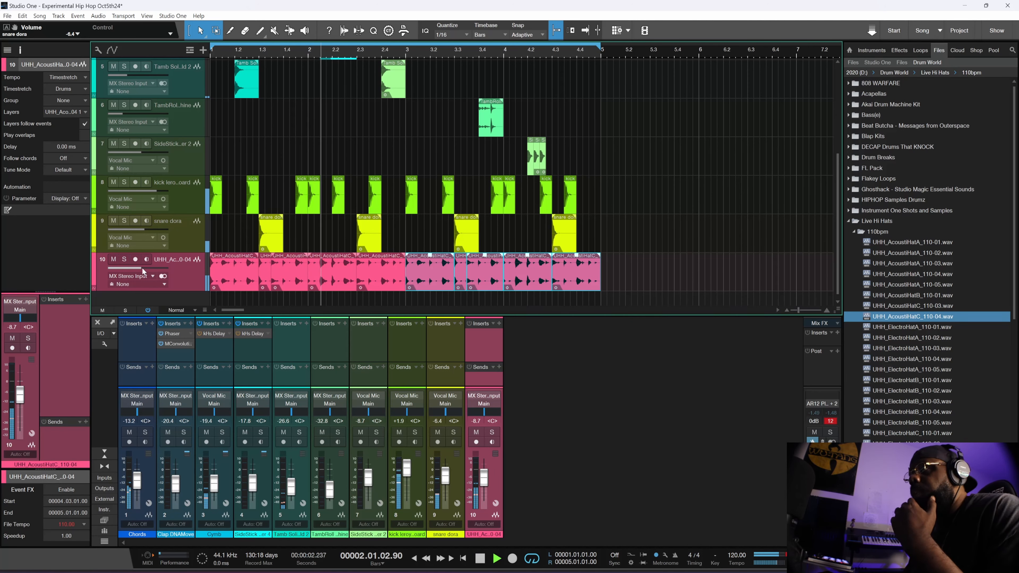
left_click_drag(140, 267, 138, 268)
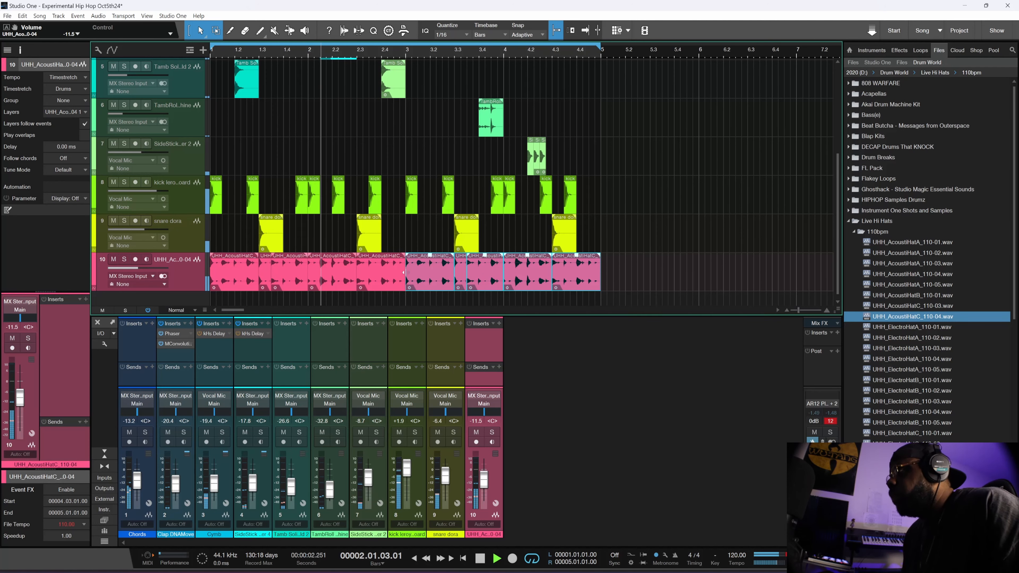
key("space")
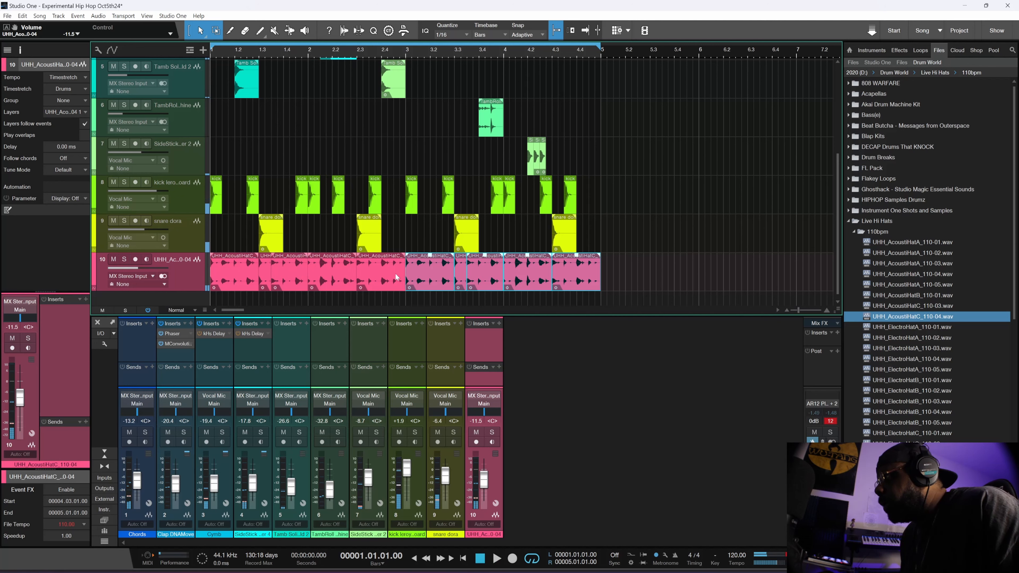
- Shorten the hi-hat event at 2.3.1 to end at 2.4.1, repeat it up to bar 3 and play back the loop
left_click(397, 277)
left_click_drag(404, 276, 381, 277)
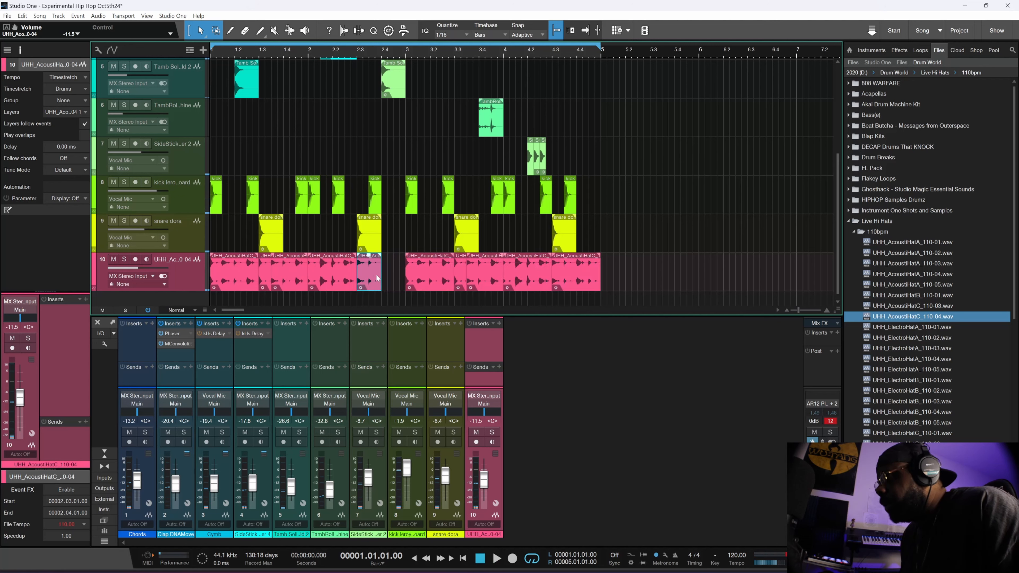
key("space")
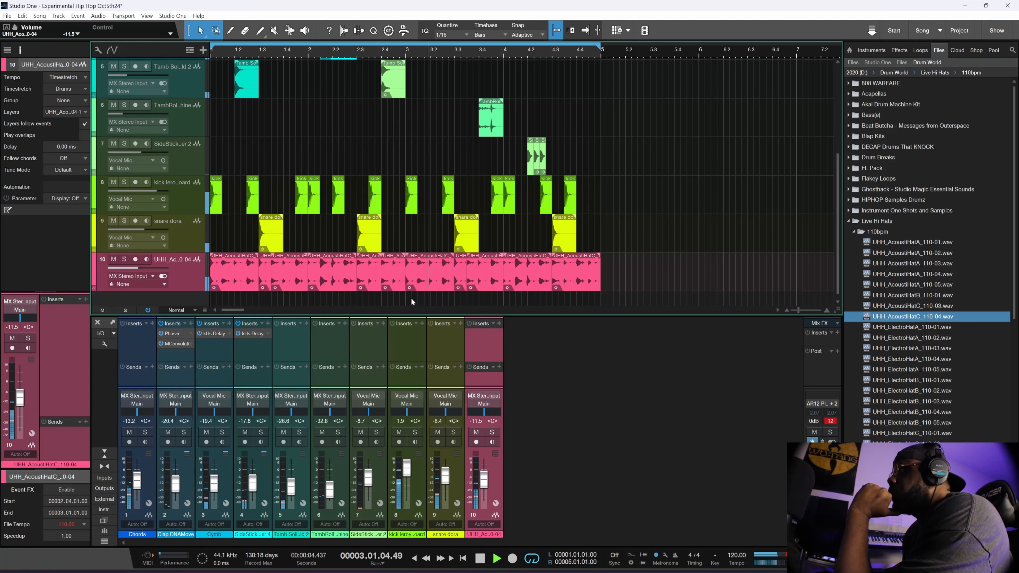
key("space")
key("space")
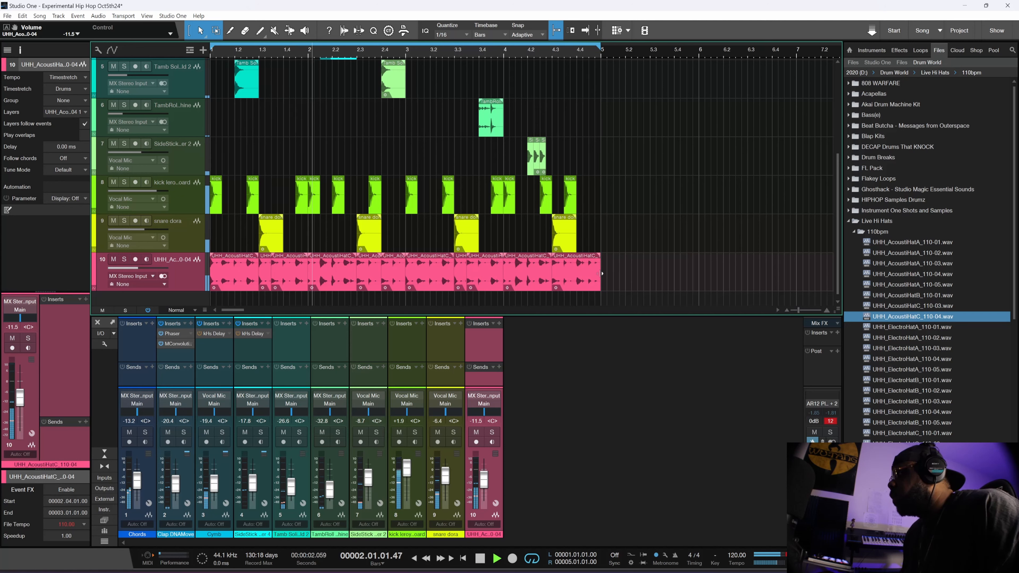
- Place a hi-hat slice from 4.4.1 to 5.1.1, play back the loop and set the hi-hat track's volume to -19.4 dB
key("space")
left_click_drag(550, 272, 603, 277)
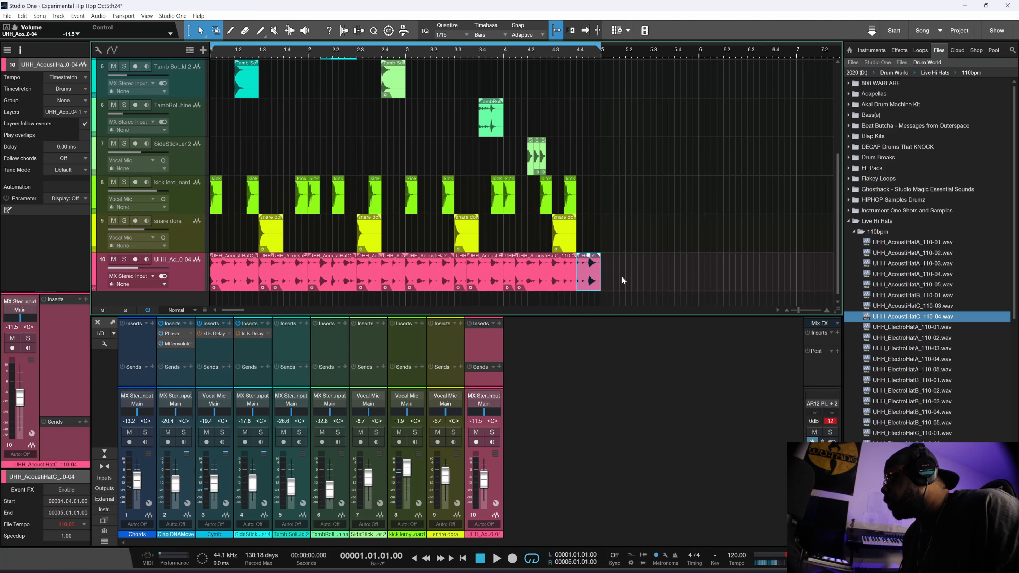
key("space")
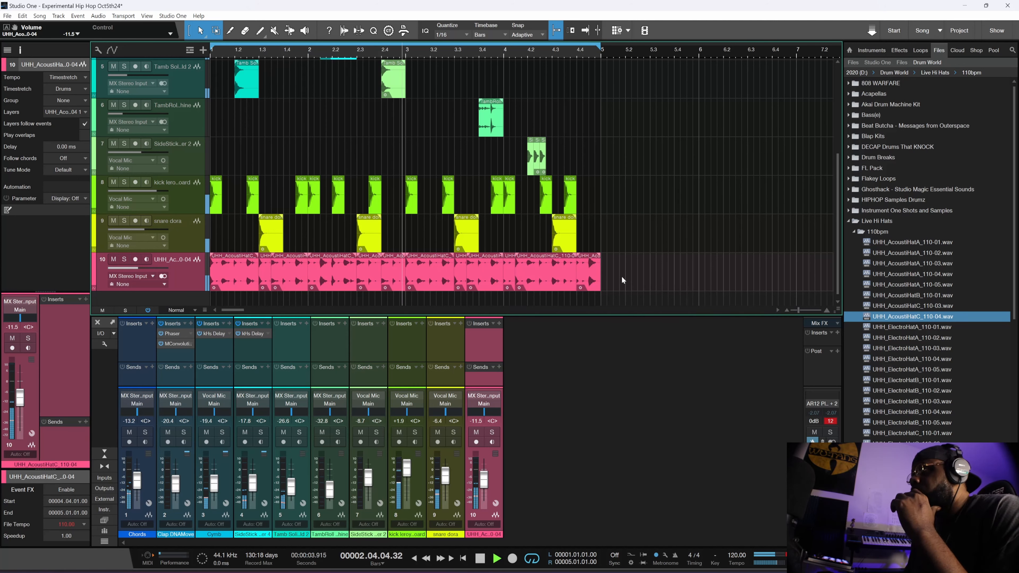
left_click_drag(484, 480, 485, 484)
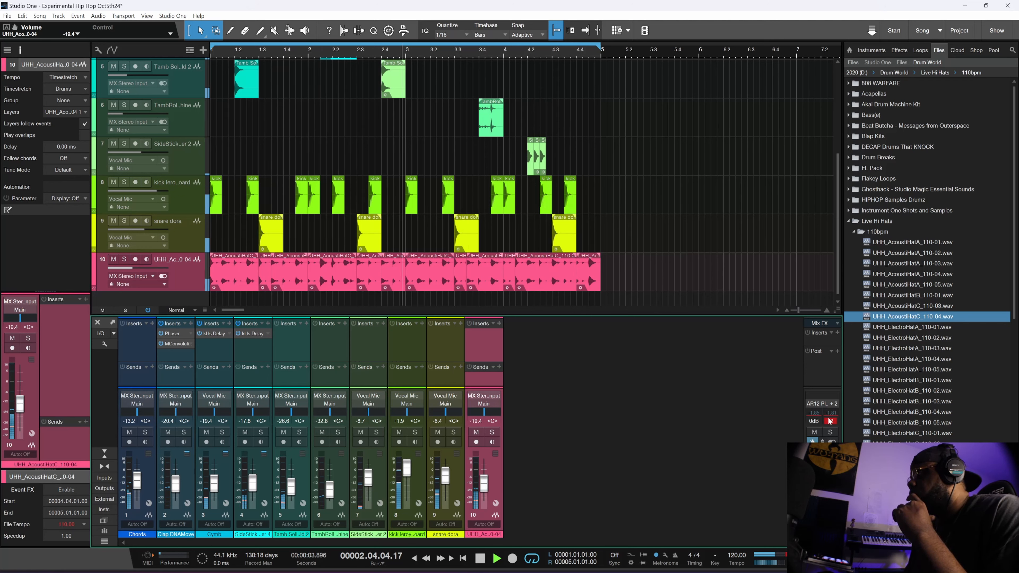
- Collapse the Live Hi Hats sample folder and rename the hi-hat track as HH Loop
left_click(851, 220)
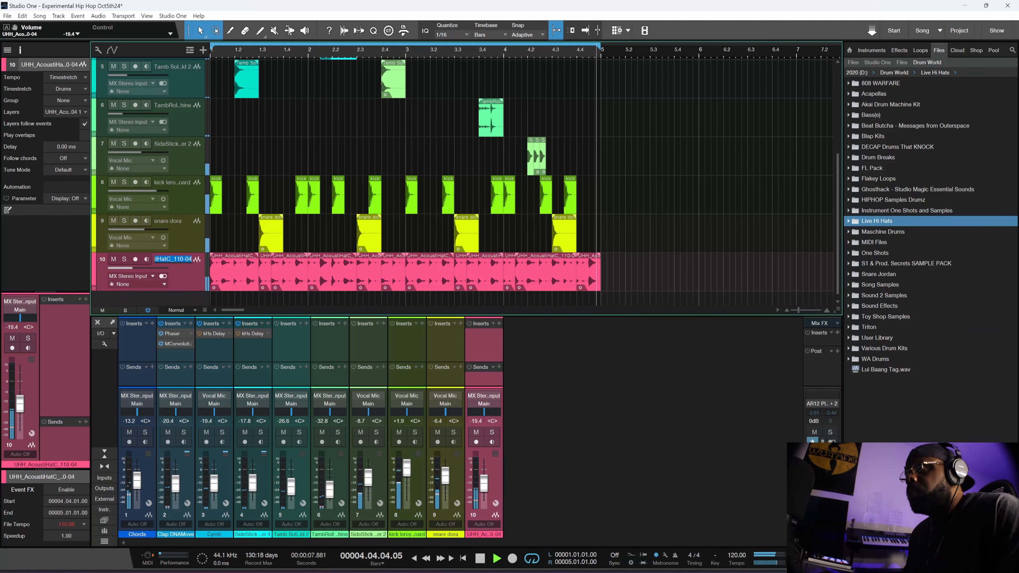
double_click(181, 263)
type("HH Loop")
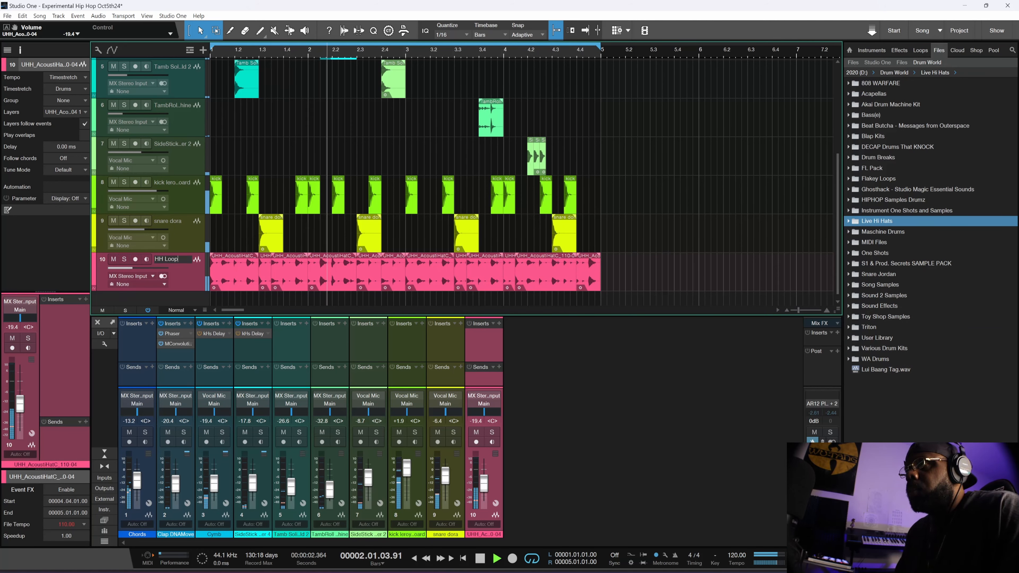
key("Return")
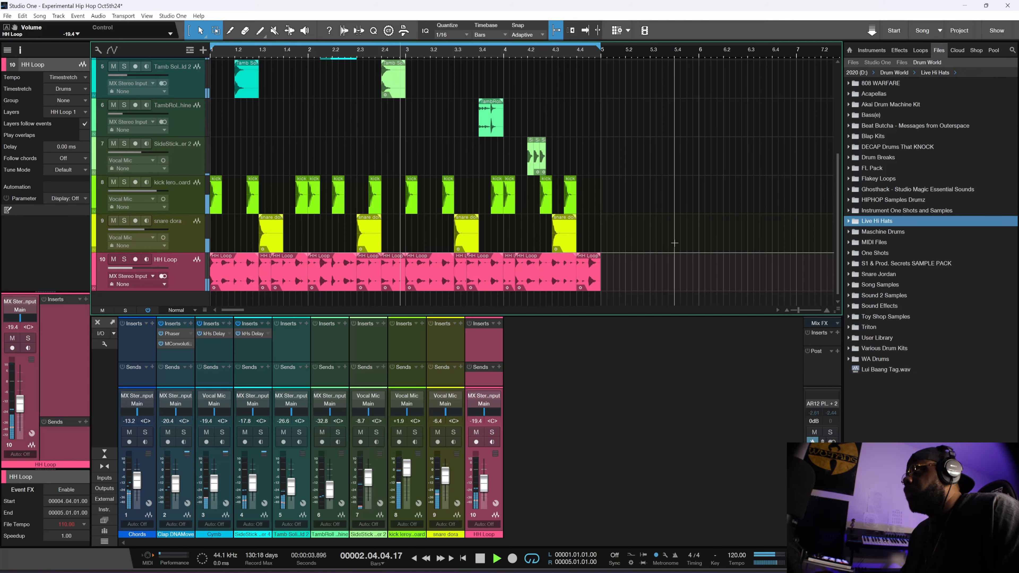
- Reduce all tracks to Tiny height and set the Chords track's volume to -12.5 dB
key("shift+w")
key("shift+w")
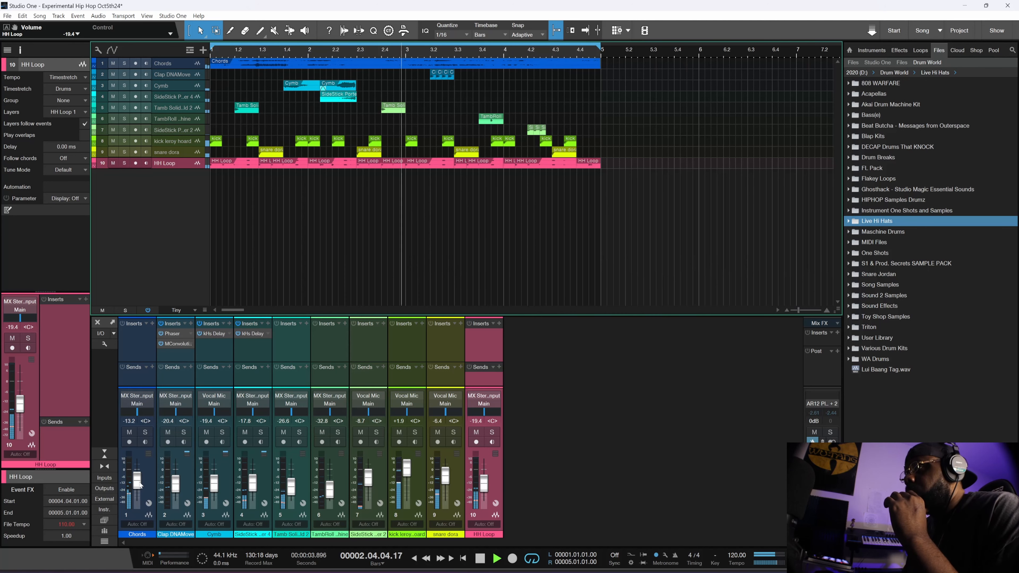
left_click_drag(137, 484, 137, 482)
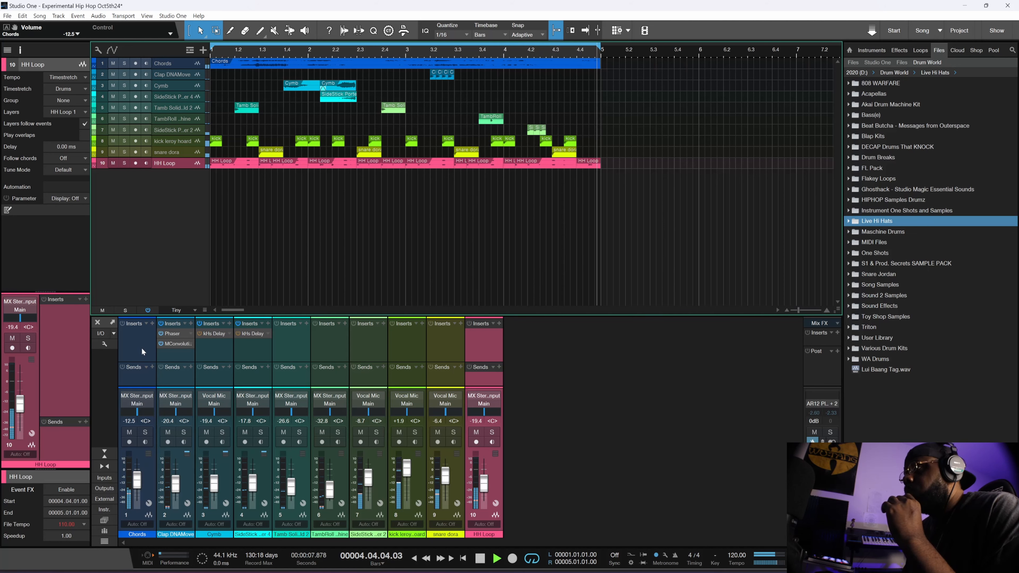
- Insert the FabFilter Pro-Q 2 x64 equalizer on the Chords track
left_click(152, 323)
type("fa")
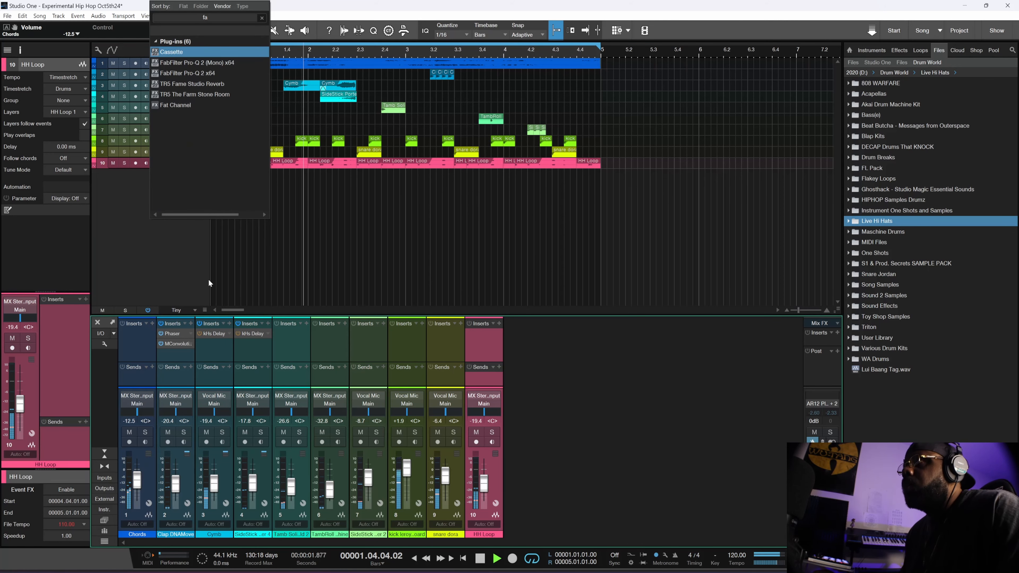
left_click(193, 73)
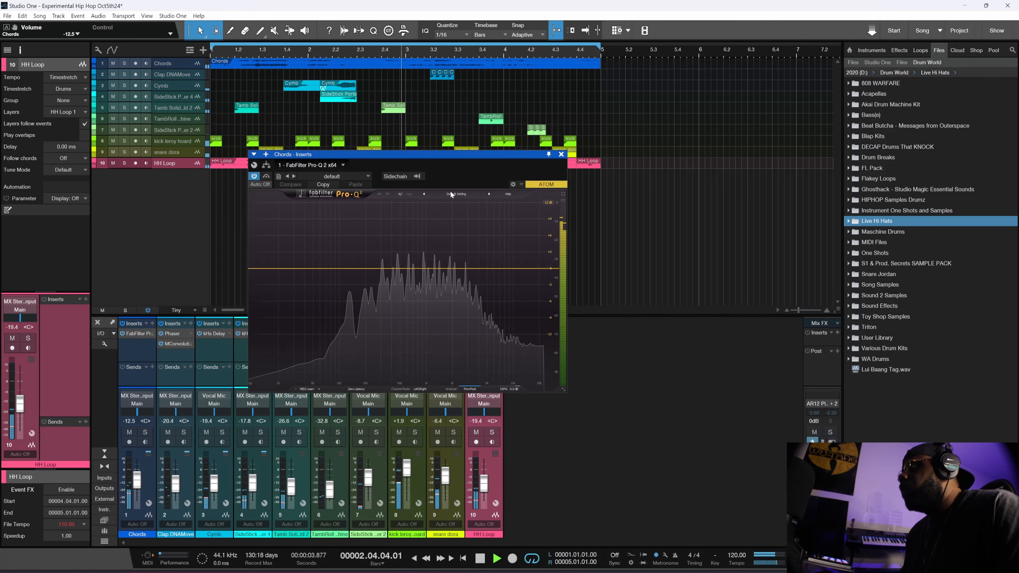
- Audition the S2S Bass preset on the Chords equalizer, apply the S2S Bandpass preset instead and stop playback
left_click(458, 193)
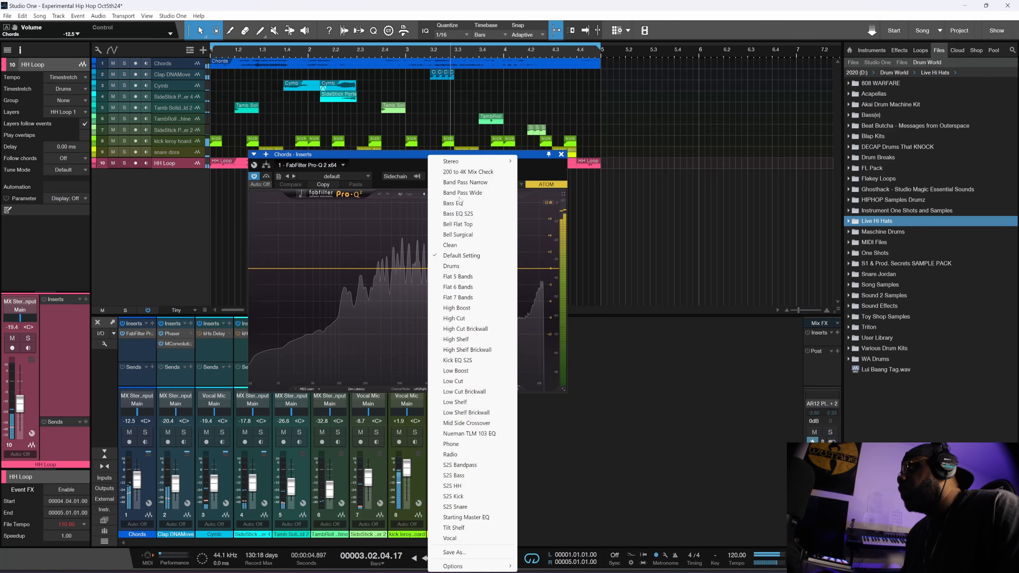
left_click(482, 476)
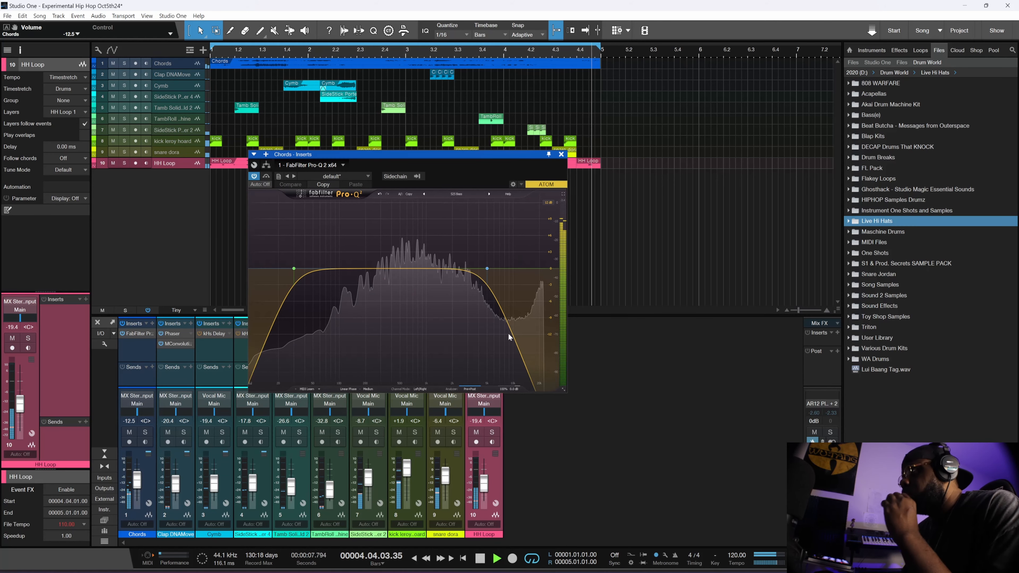
left_click(457, 194)
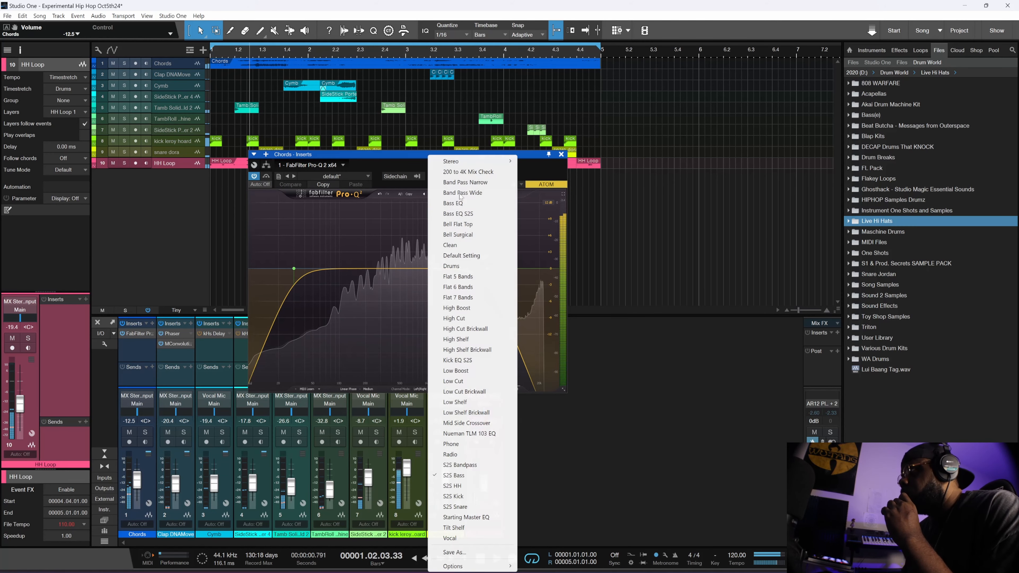
left_click(487, 465)
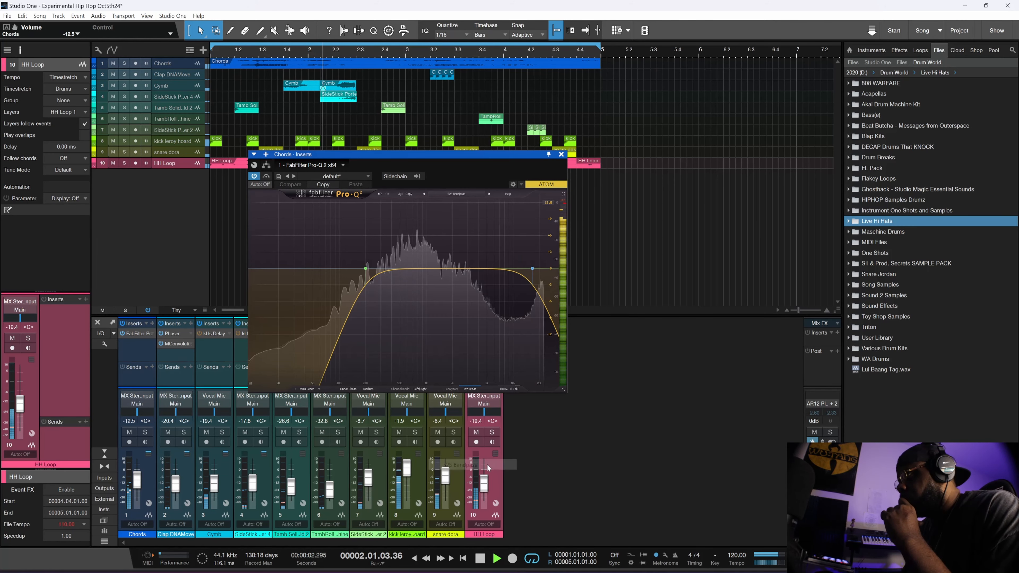
left_click(562, 154)
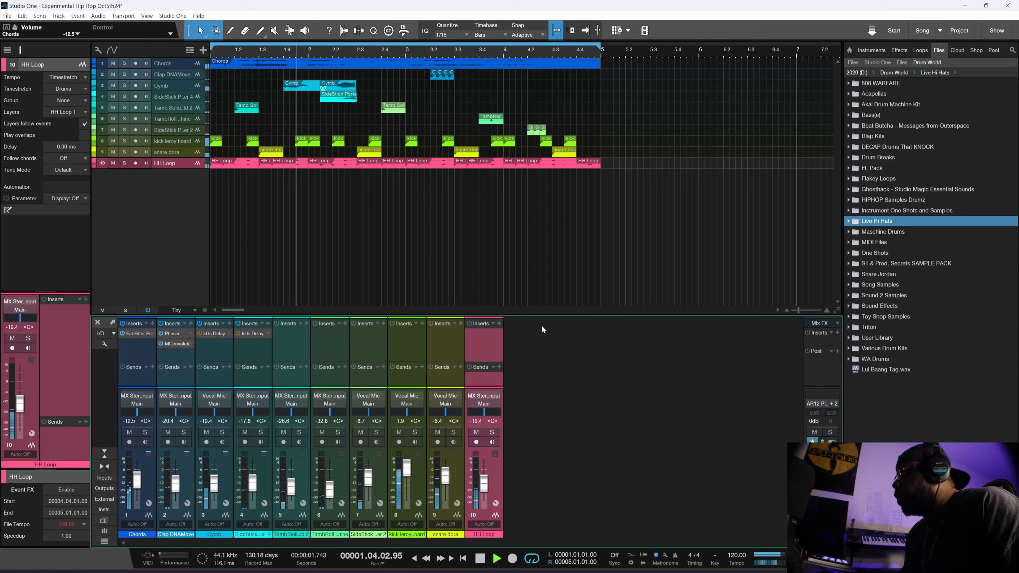
key("space")
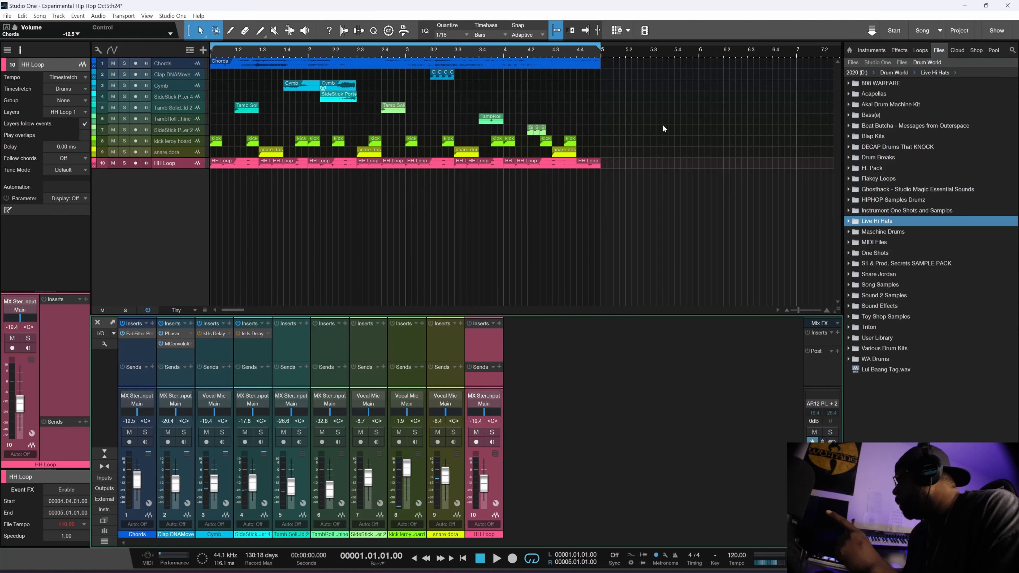
left_click(872, 51)
left_click(858, 158)
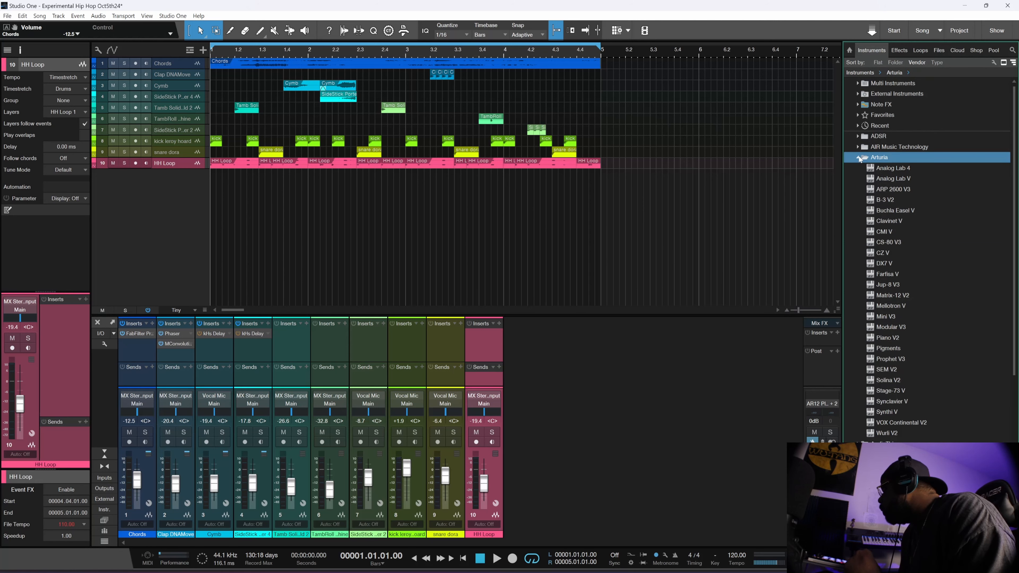
left_click(859, 158)
left_click(857, 158)
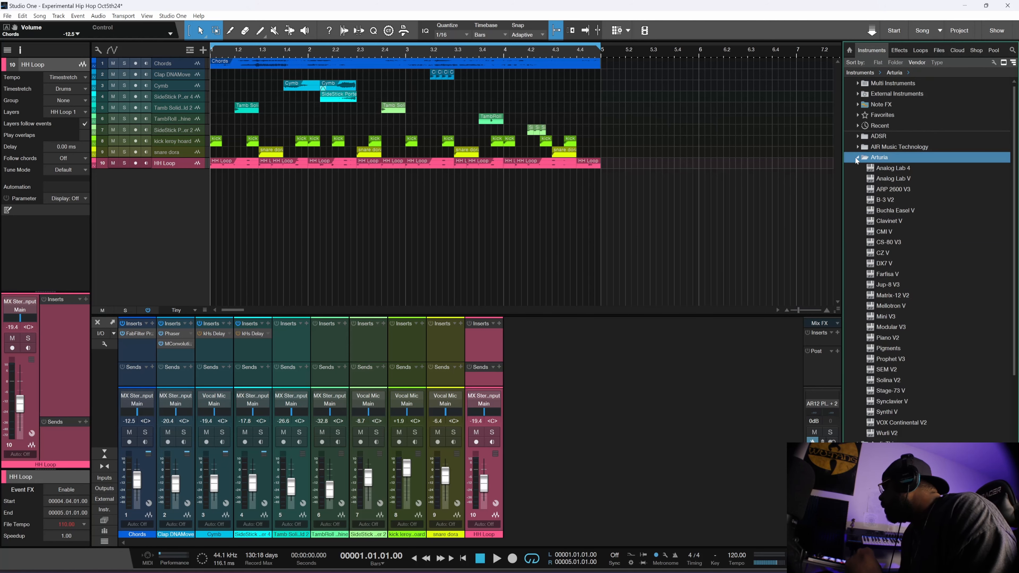
left_click_drag(871, 318, 172, 218)
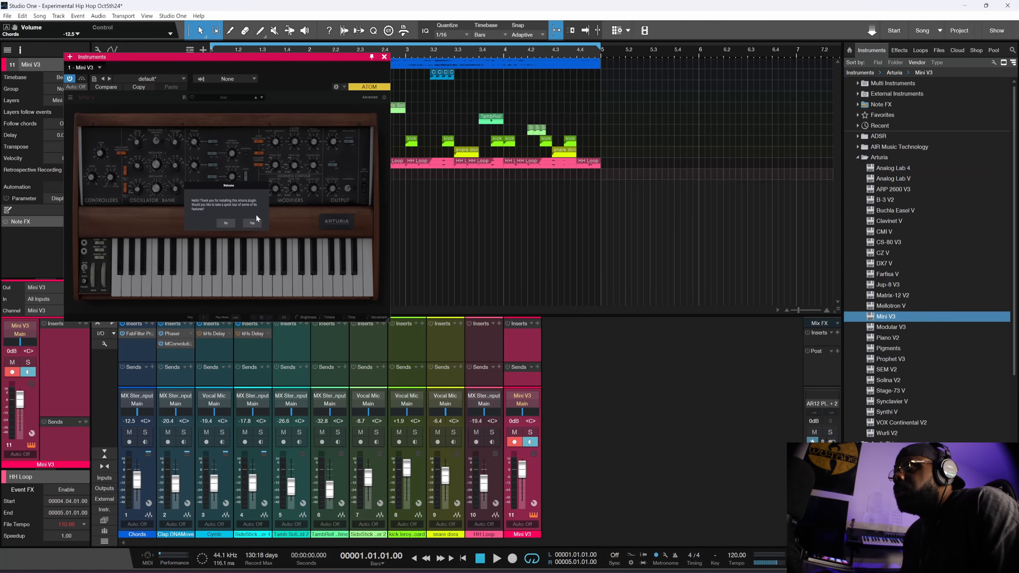
left_click(220, 223)
- Reposition the Mini V3 window, check its preset categories and resize its interface to 100%
left_click_drag(252, 60, 371, 71)
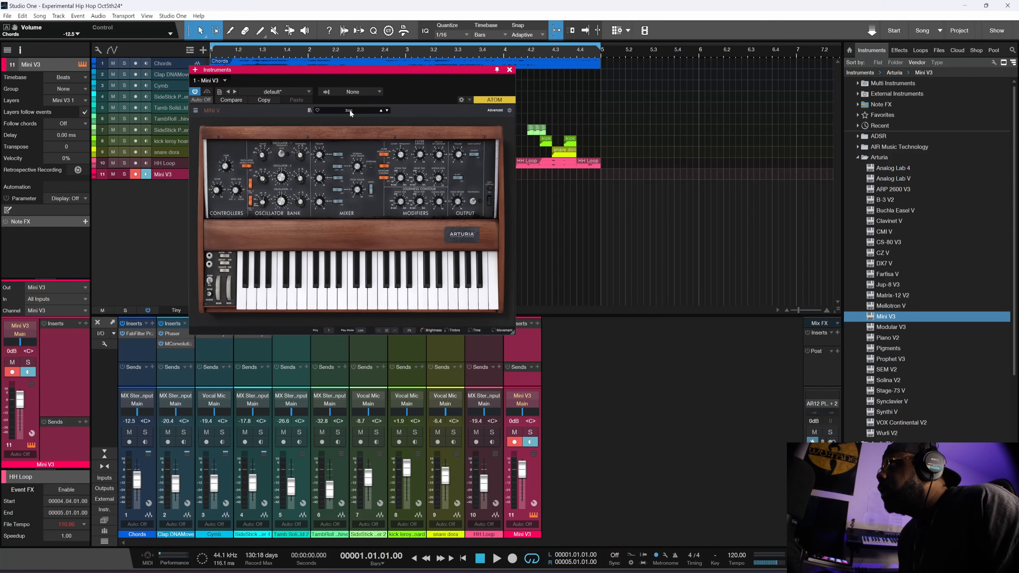
left_click(350, 113)
mouse_move(358, 125)
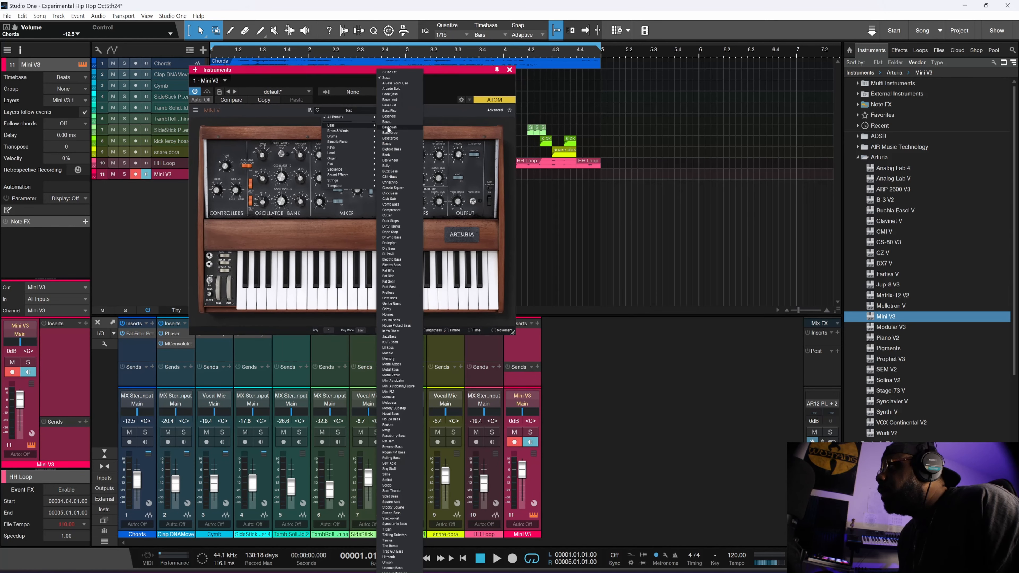
left_click(196, 109)
mouse_move(223, 149)
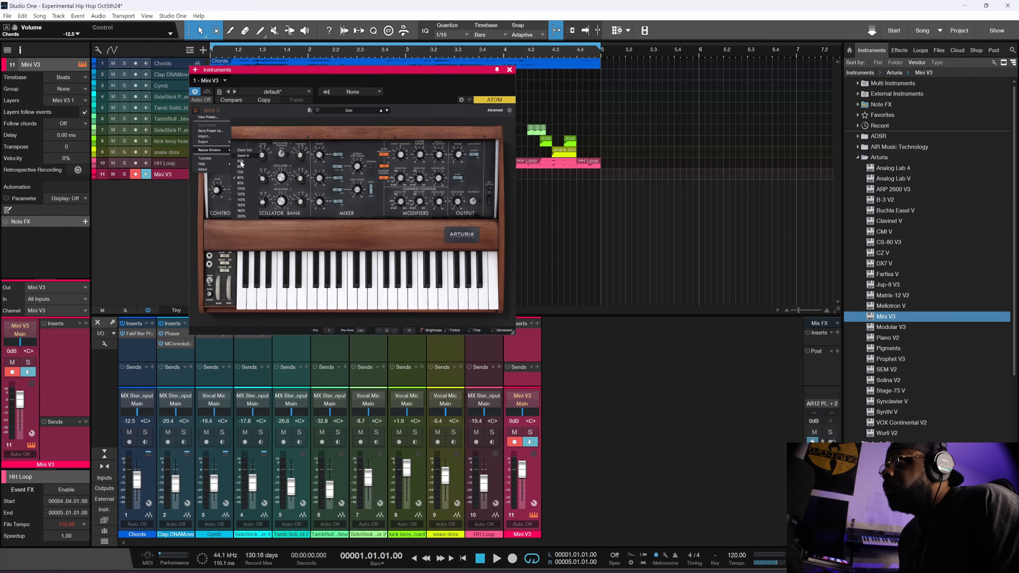
left_click(242, 188)
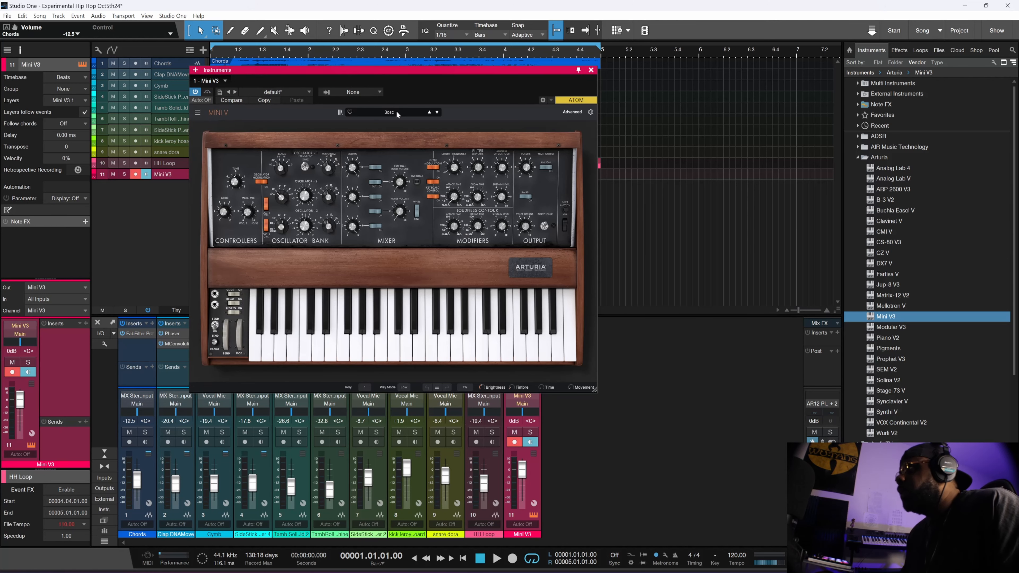
- Filter the Mini V3 presets by the Bass type and load A Bass You'll Use
left_click(340, 112)
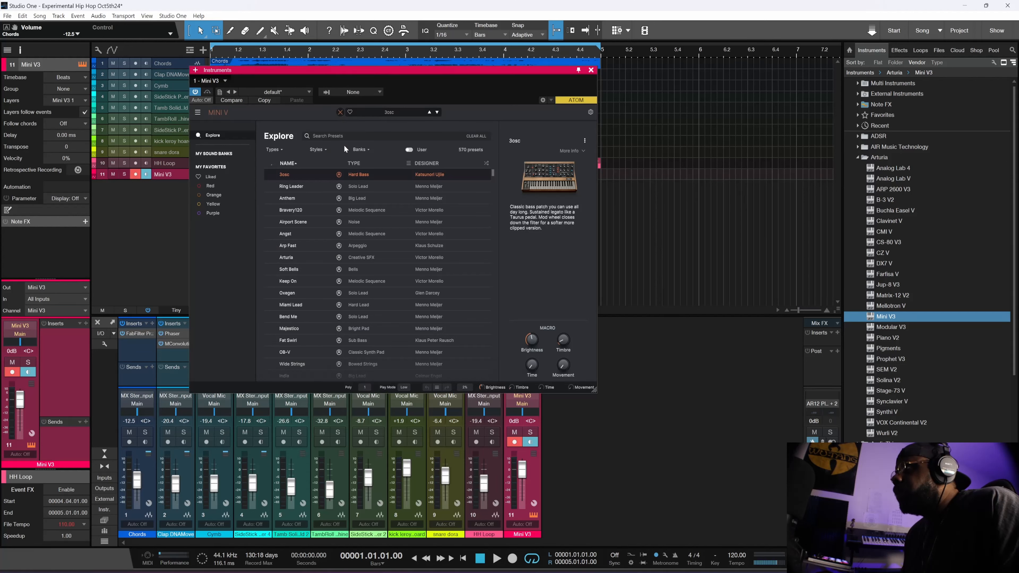
left_click(274, 150)
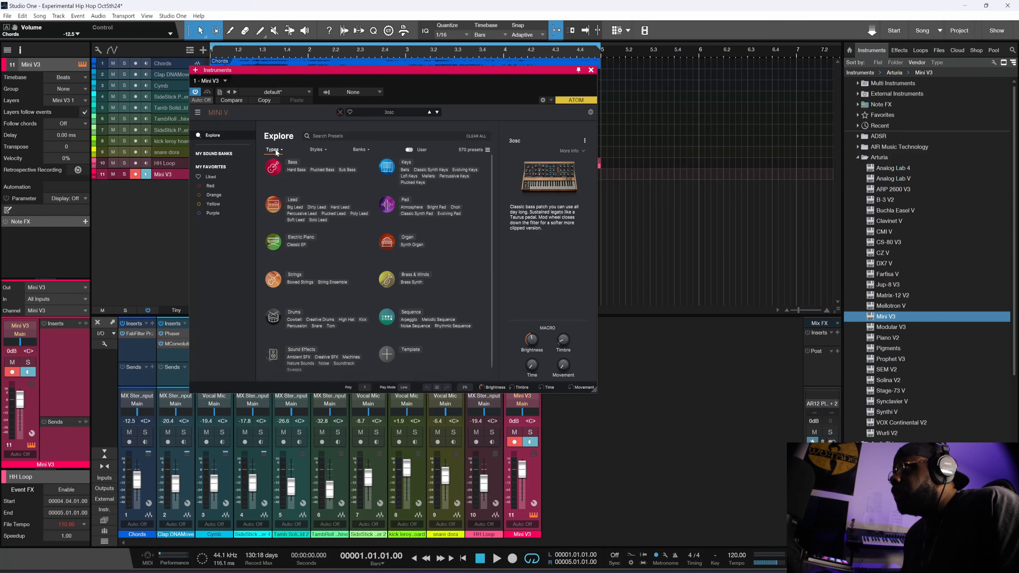
left_click(292, 162)
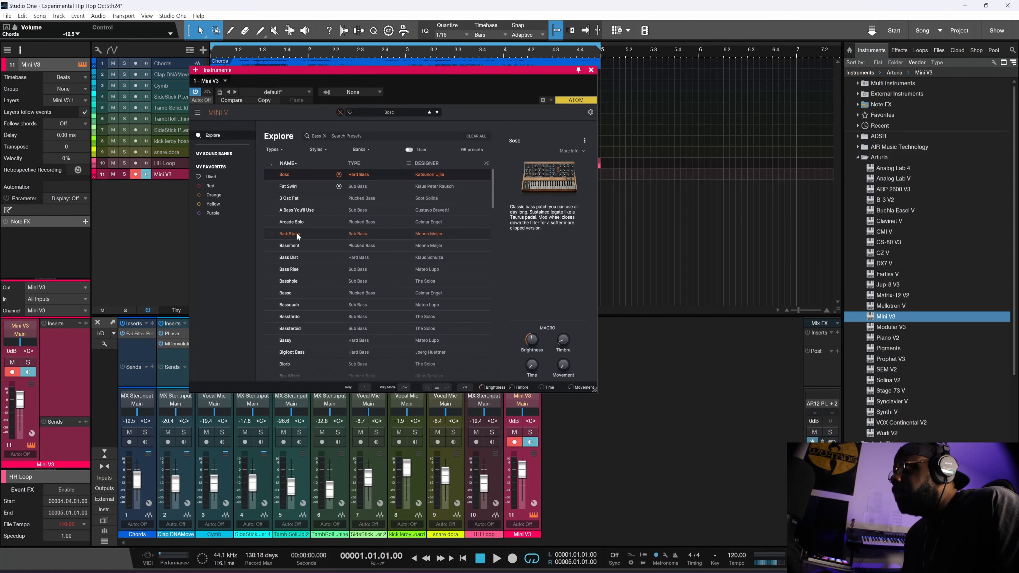
left_click(296, 209)
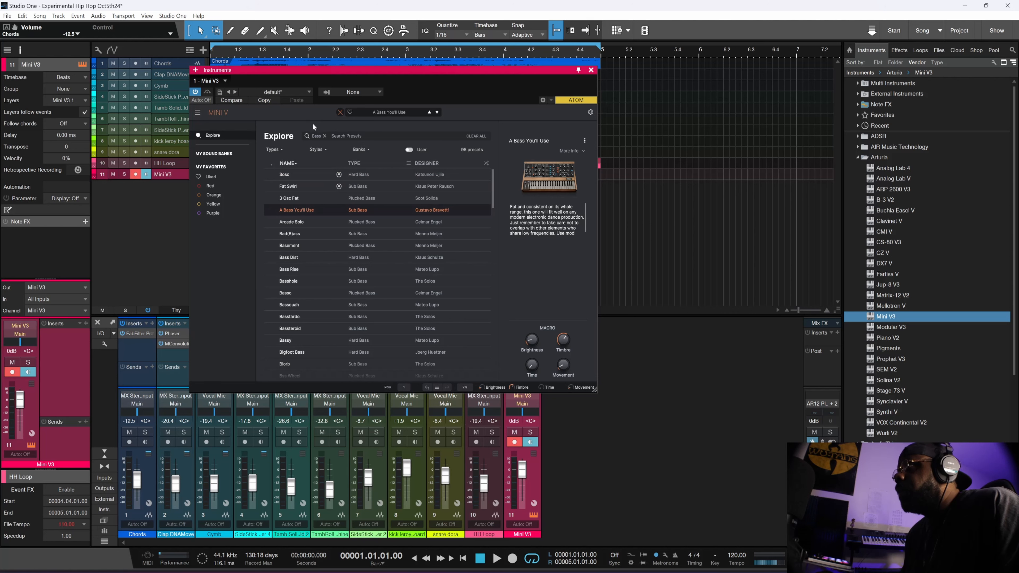
- Rehearse a bass line over the loop and record it on the Mini V3 track from bar 1 to bar 5
key("space")
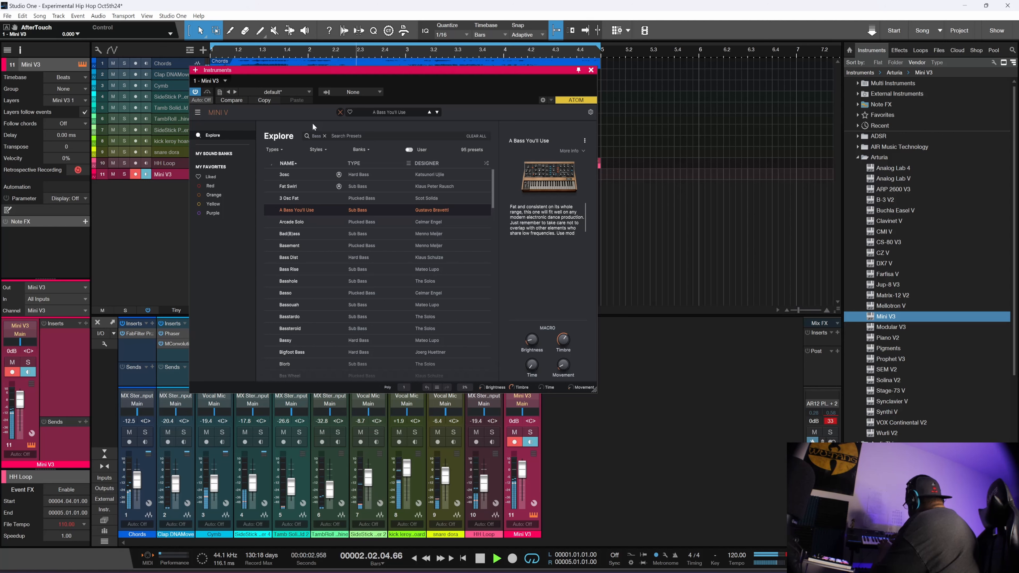
key("space")
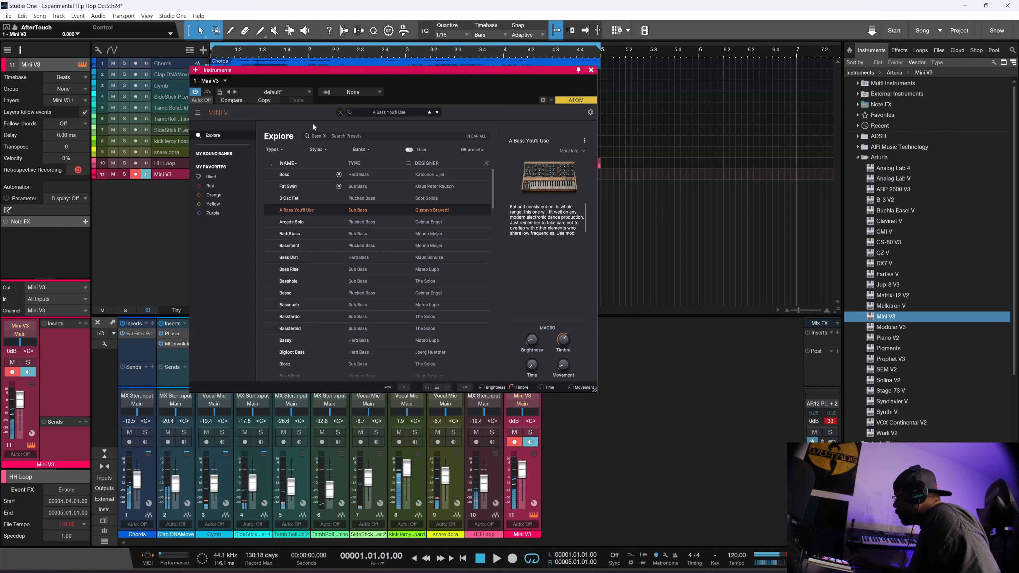
key("KP_Multiply")
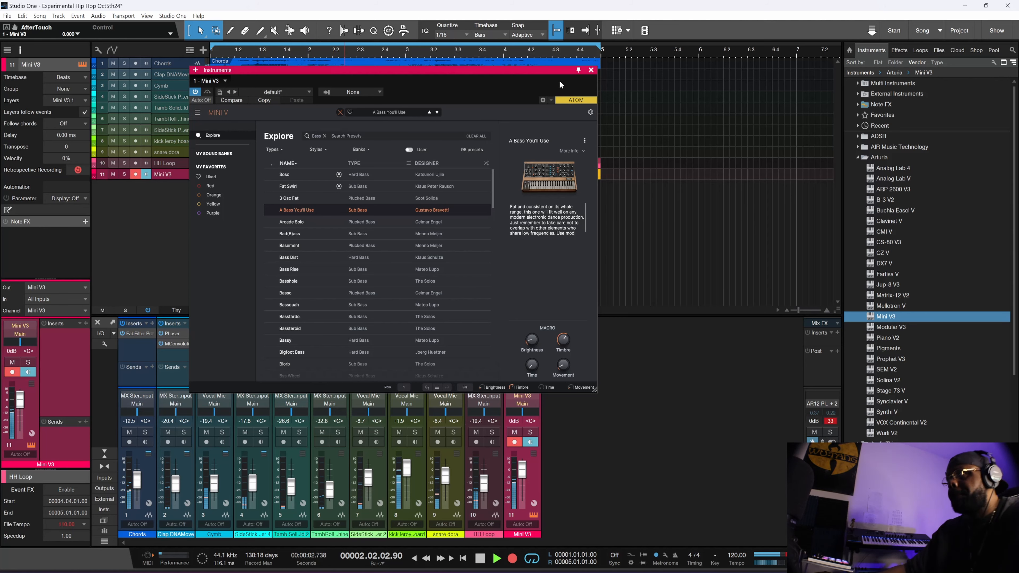
- Close the instrument window, set the Mini V3 track's volume to -5.9 dB and end the recording
left_click(591, 70)
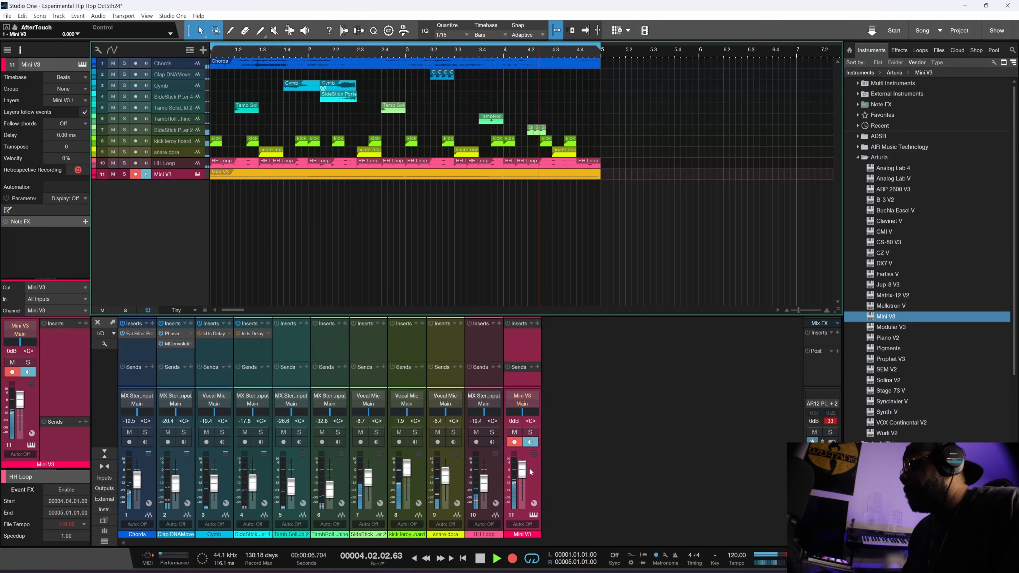
left_click_drag(522, 470, 525, 477)
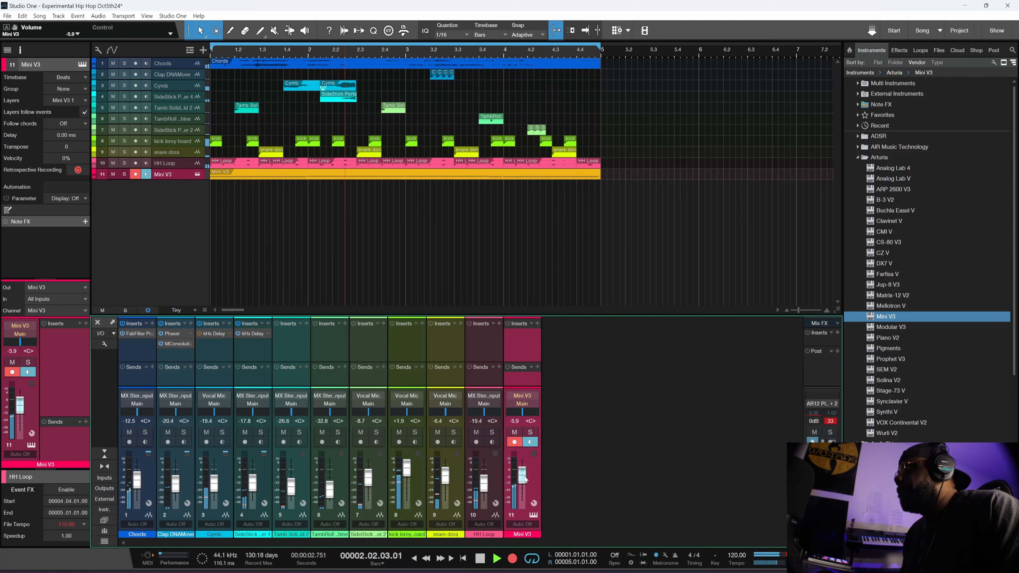
left_click(515, 442)
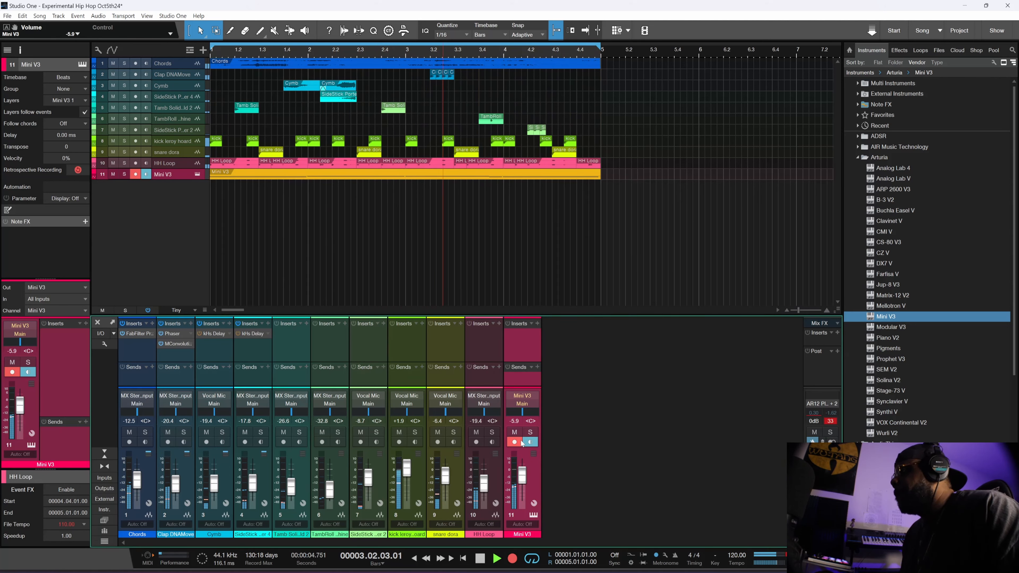
left_click(514, 442)
key("space")
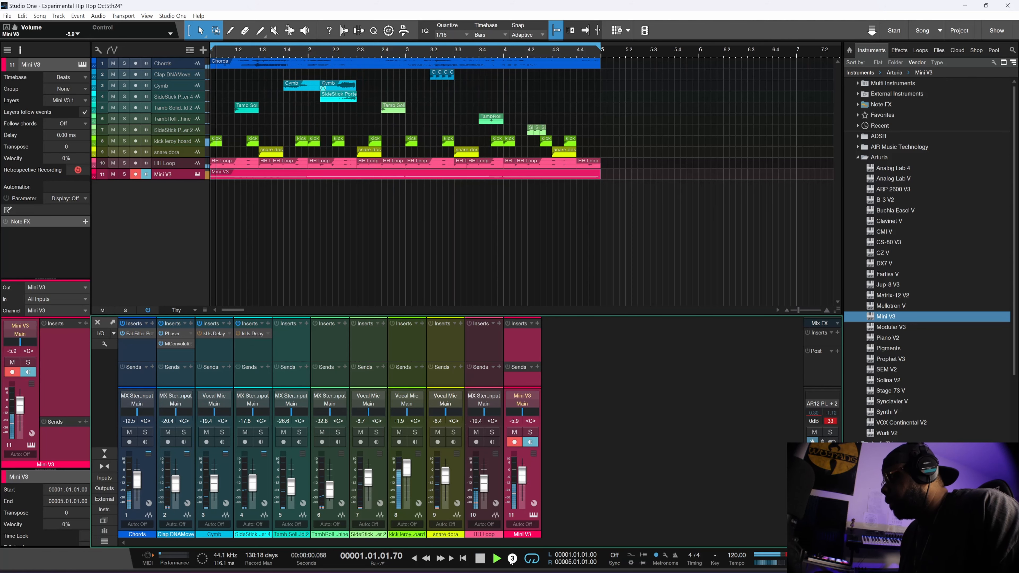
- Open the Mini V3 clip's notes and shift the last two bass notes around bar 4 slightly later, checking them in playback
double_click(438, 176)
key("space")
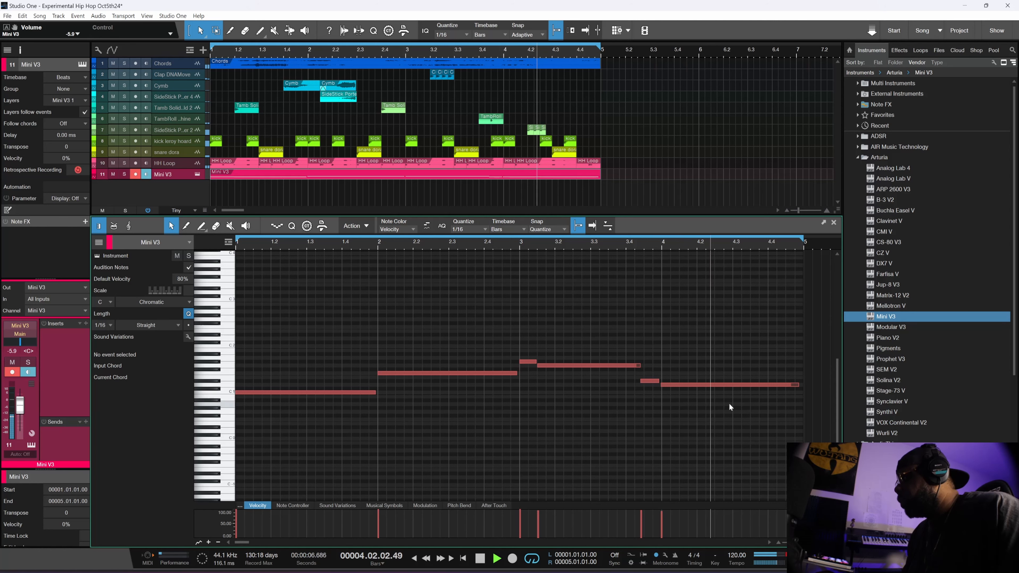
key("space")
scroll(683, 412, "up", 4)
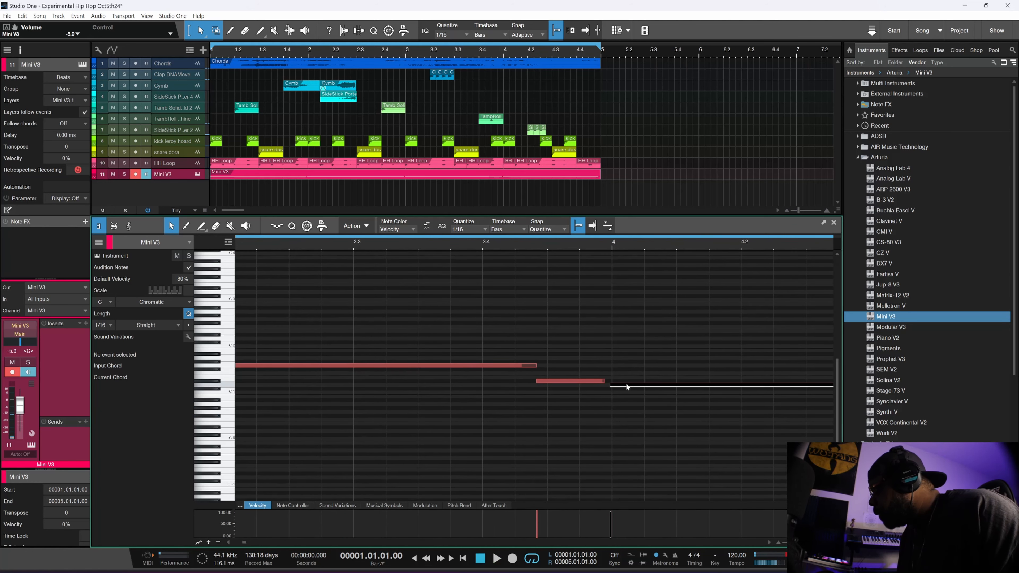
left_click_drag(626, 383, 630, 385)
left_click_drag(548, 382, 560, 382)
left_click(558, 403)
key("space")
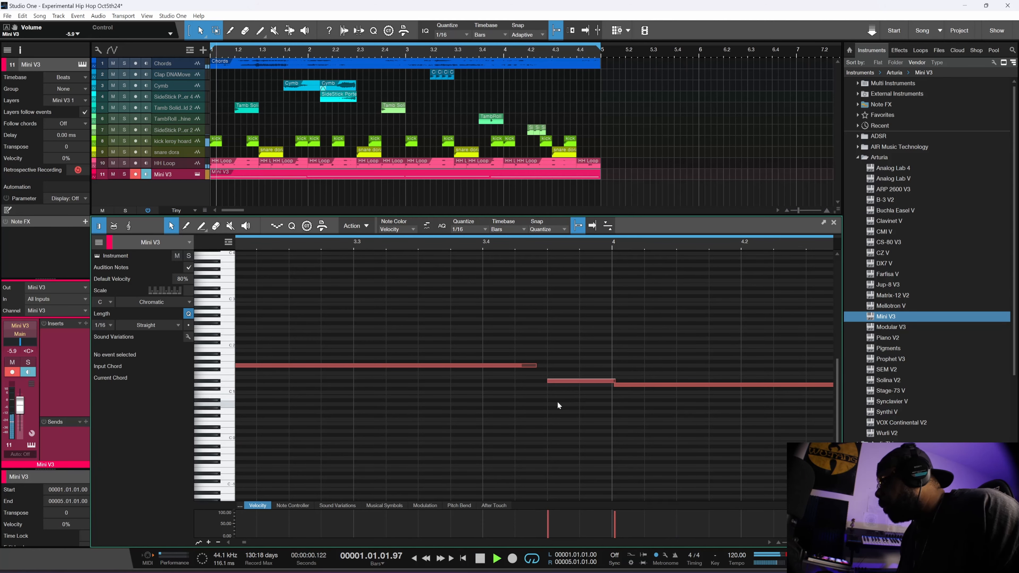
- Nudge every bass note from bar 2 onward slightly later as a group, audition the timing and close the note editor
scroll(561, 402, "down", 5)
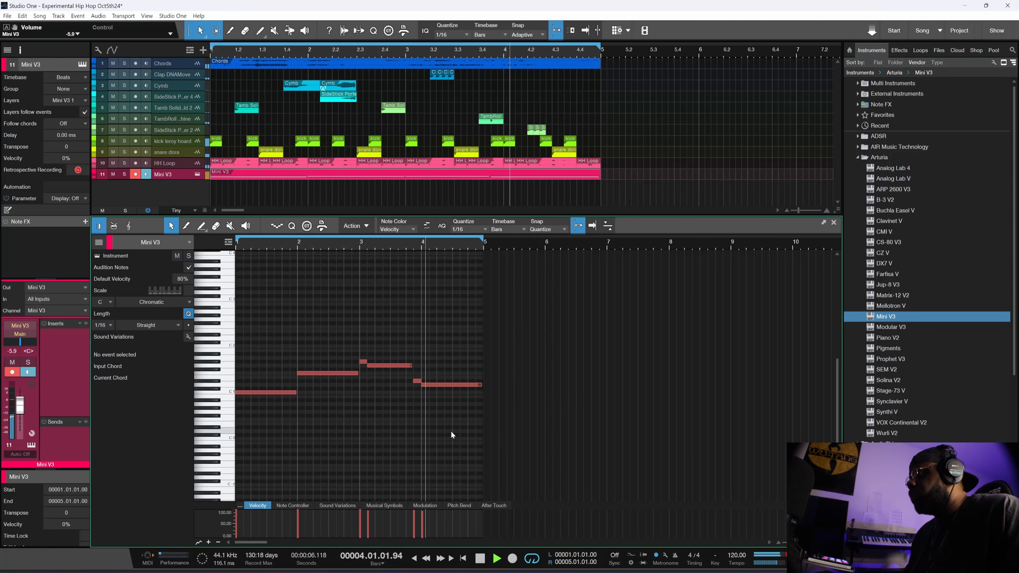
left_click_drag(495, 417, 296, 352)
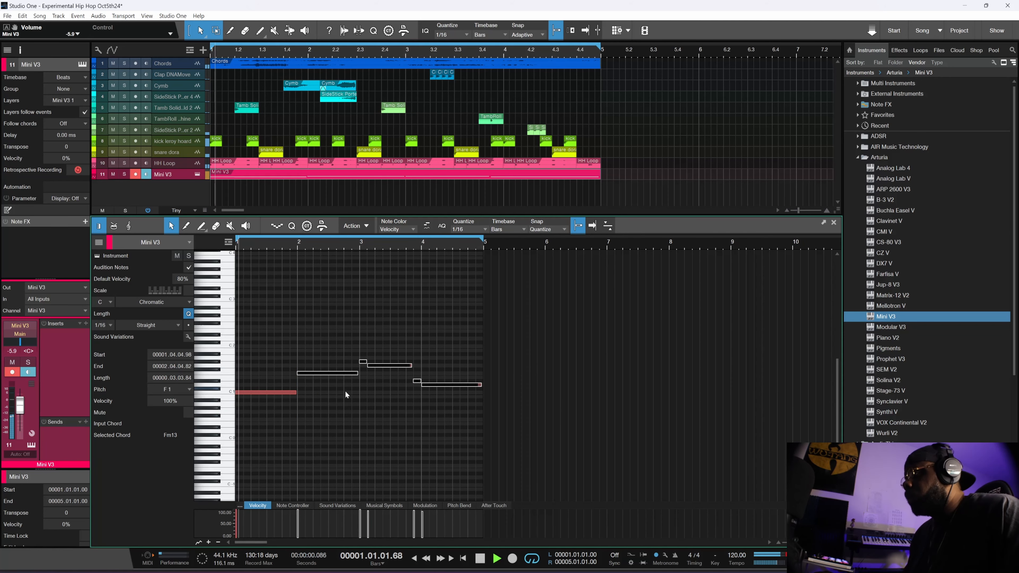
key("space")
scroll(313, 387, "up", 5)
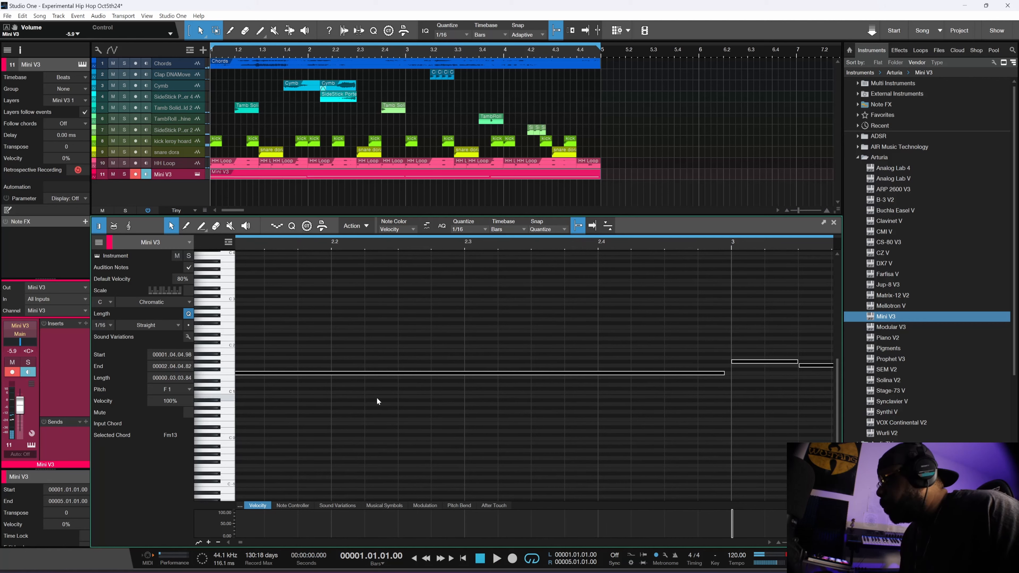
scroll(377, 398, "left", 8)
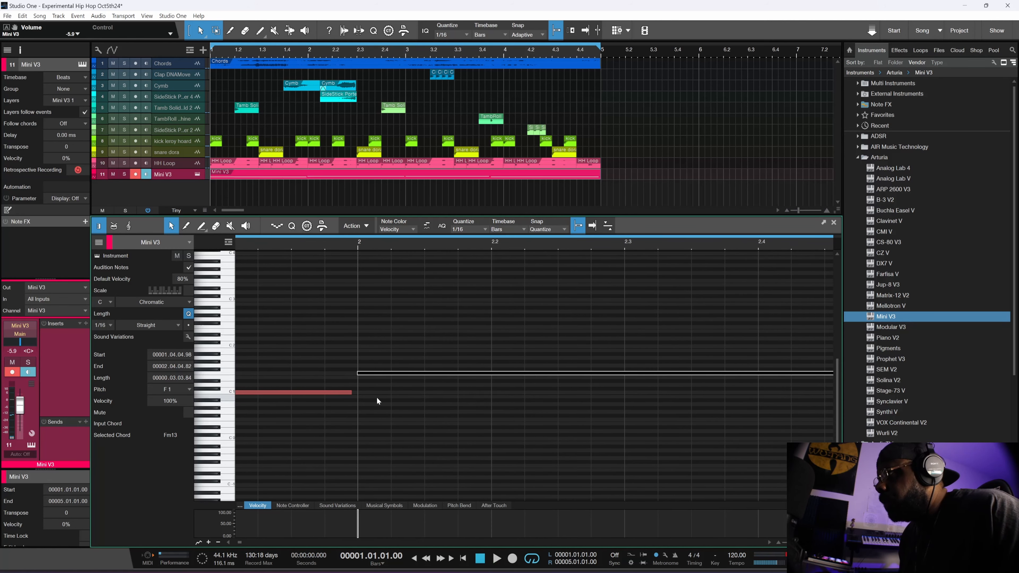
left_click_drag(365, 374, 370, 374)
left_click(371, 394)
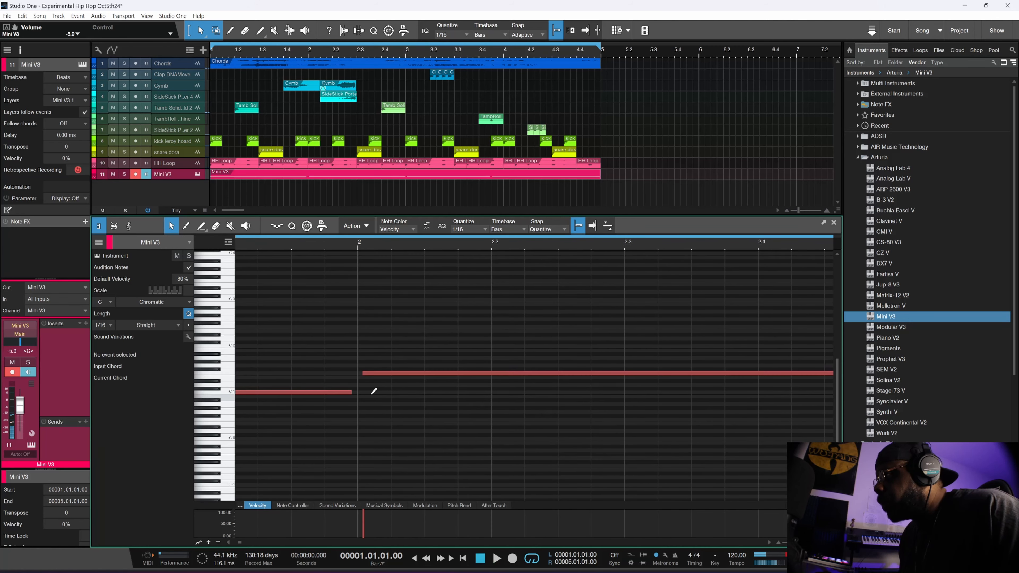
scroll(374, 399, "down", 10)
key("space")
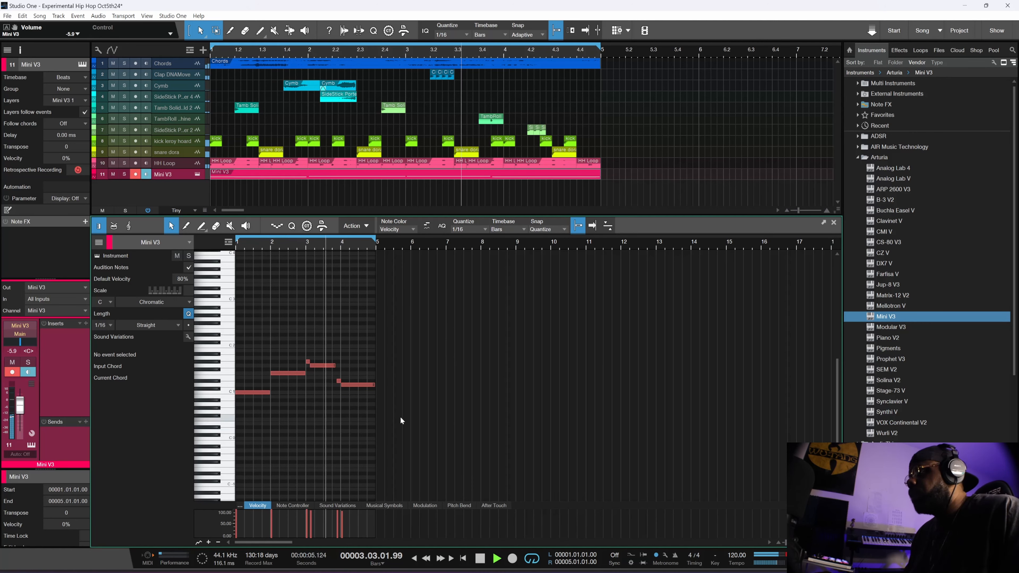
left_click(834, 223)
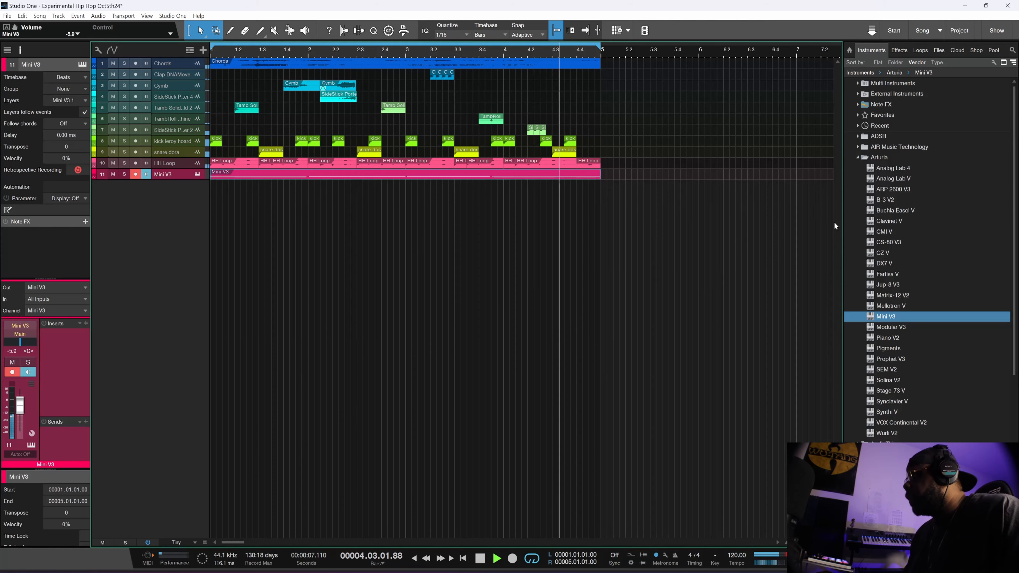
- Stop playback, rename the Mini V3 track to Bass and transform it into an audio track
key("space")
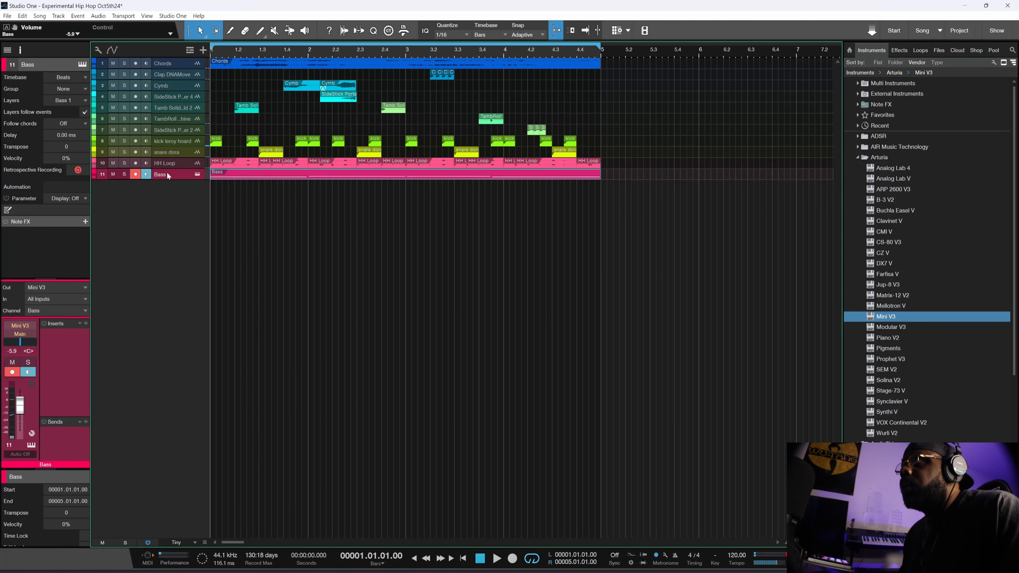
scroll(257, 258, "up", 1)
right_click(174, 277)
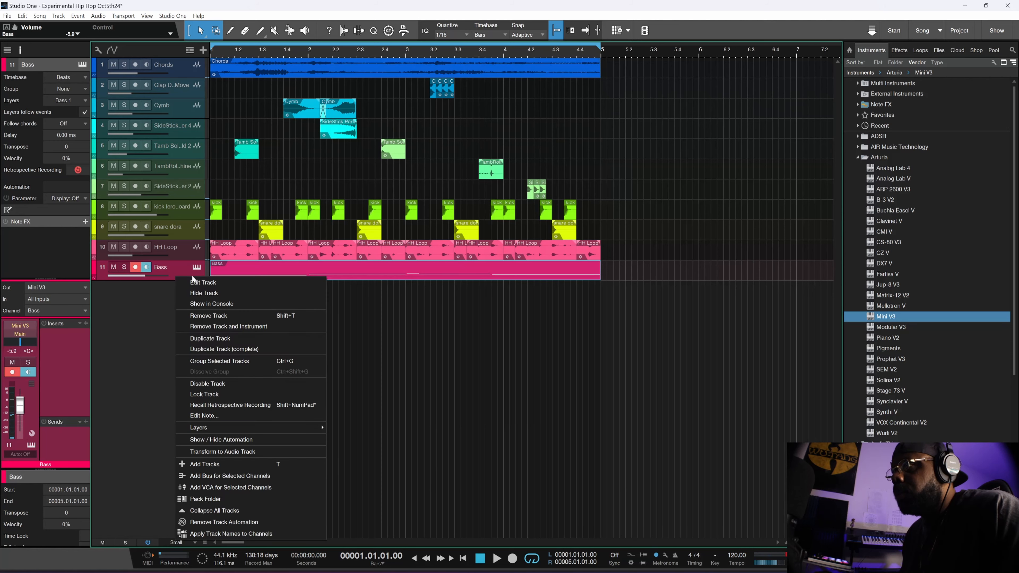
left_click(245, 452)
left_click(403, 299)
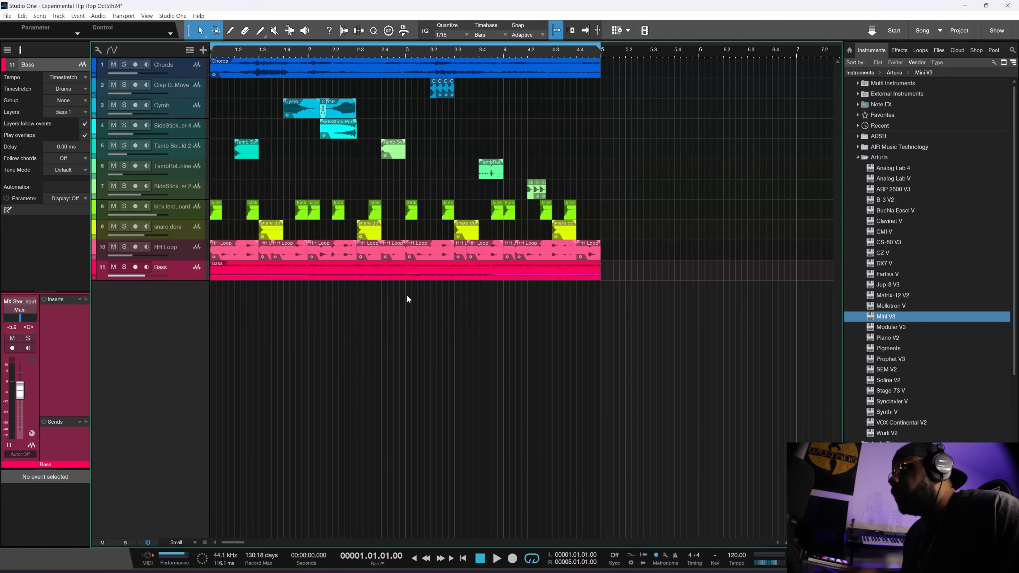
- Enlarge the track rows and recolor the Bass track slate blue
scroll(266, 359, "up", 2)
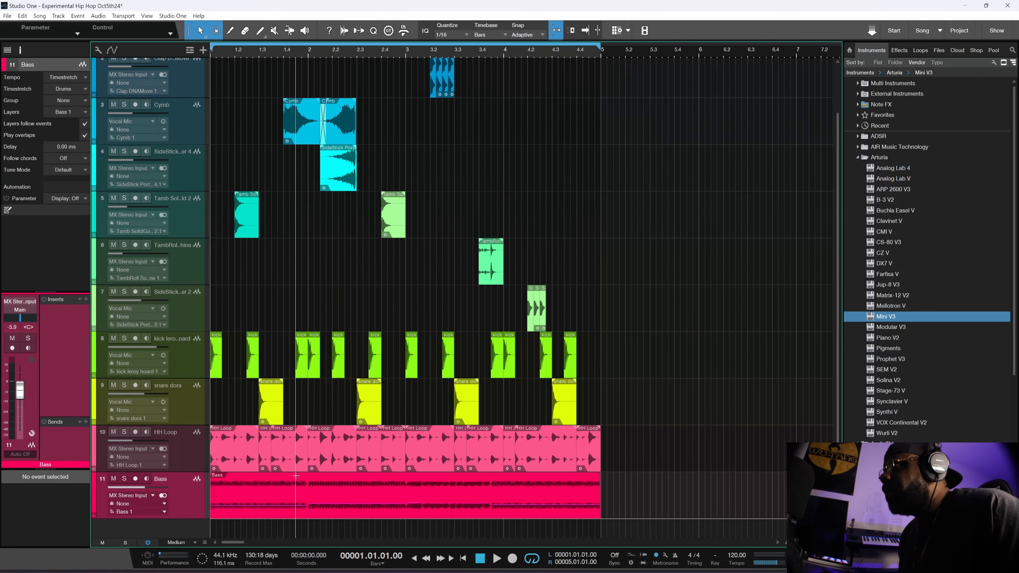
scroll(308, 478, "down", 1)
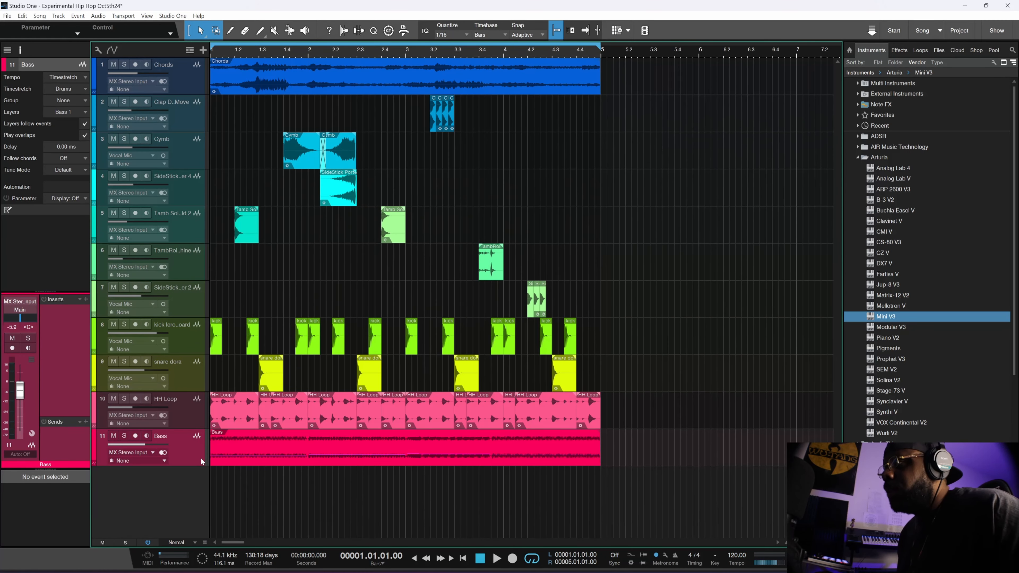
left_click(94, 445)
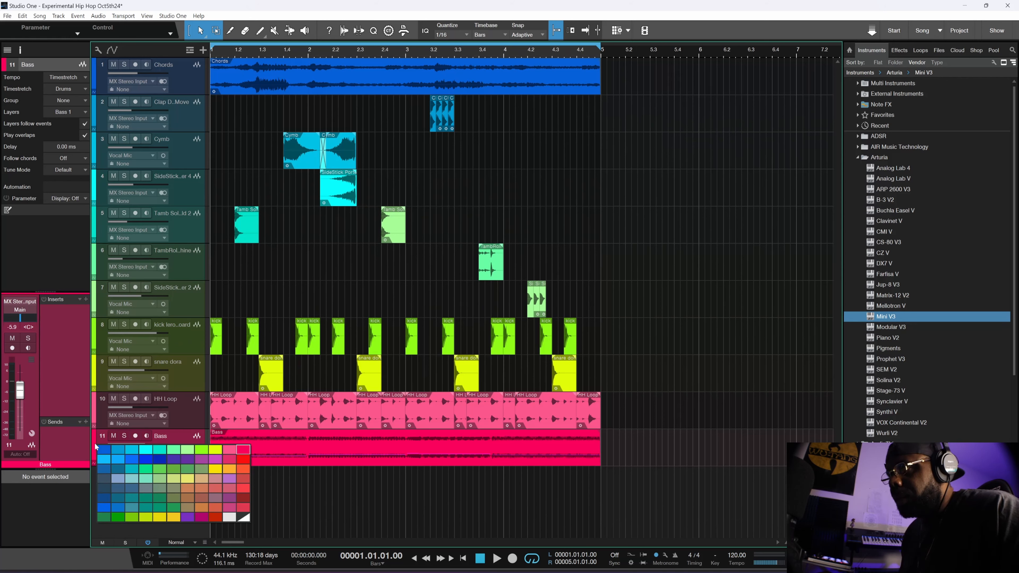
left_click(107, 487)
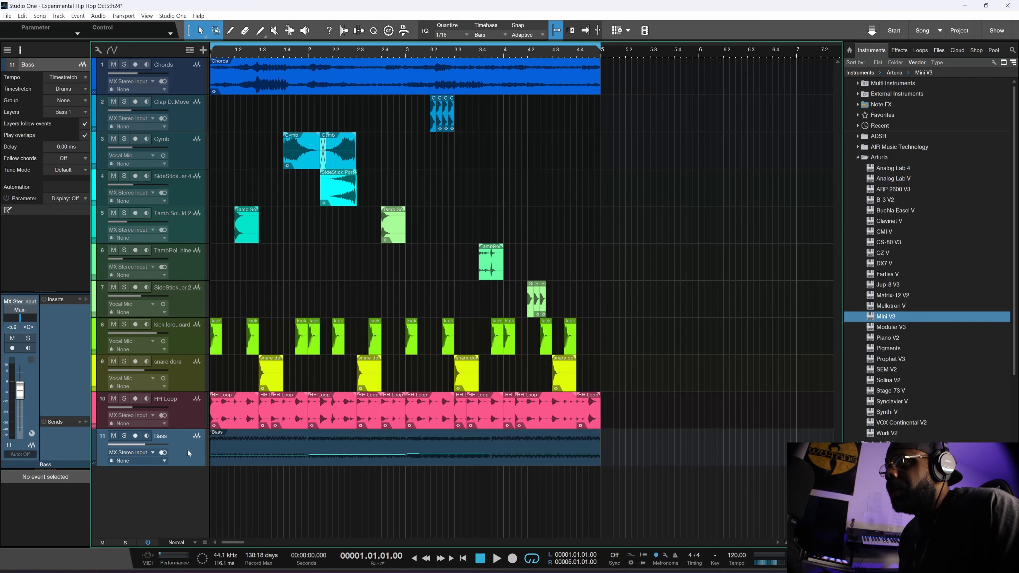
- Switch the Bass track from stereo to mono while auditioning the loop, and stop playback
key("space")
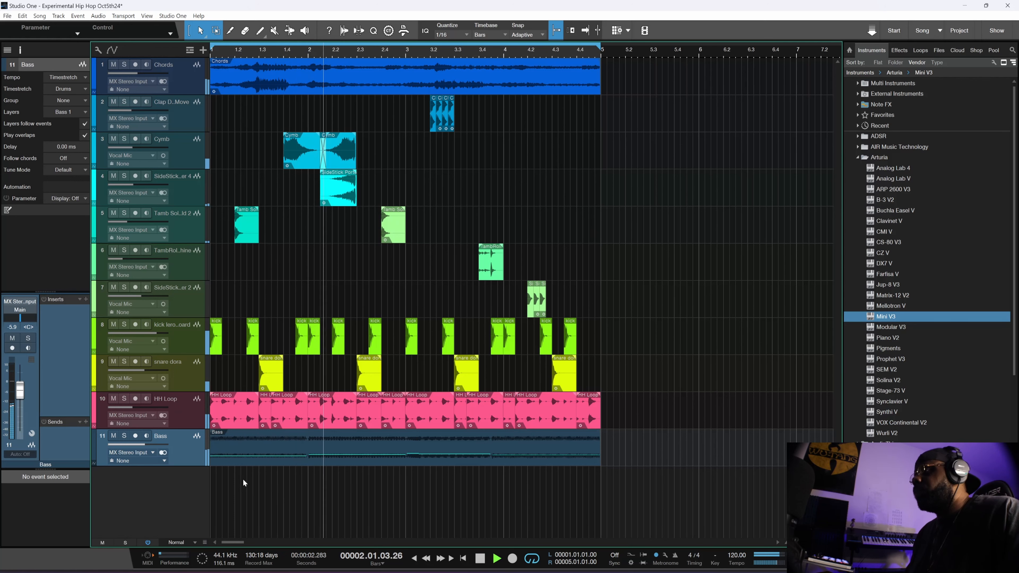
left_click(163, 453)
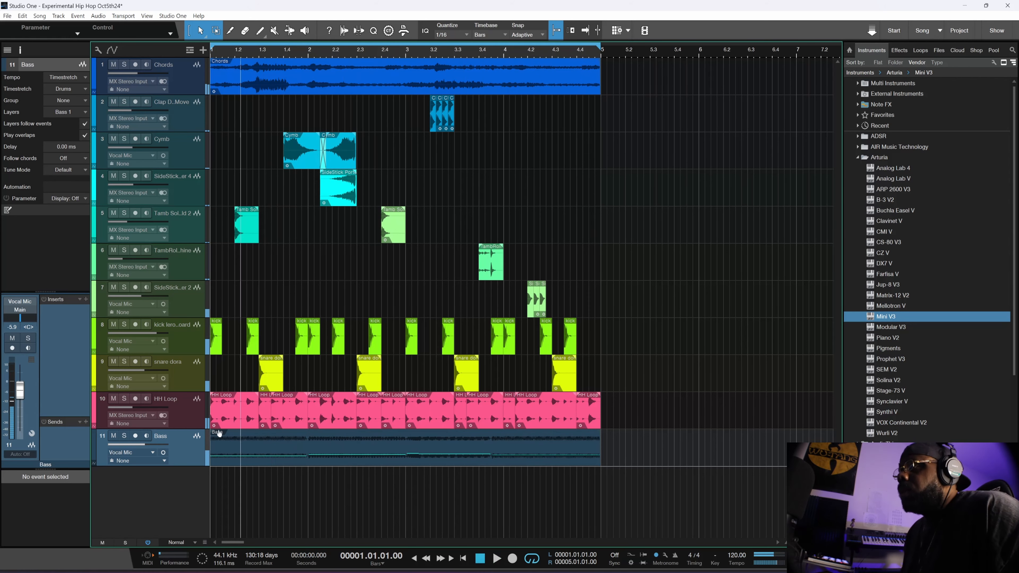
key("space")
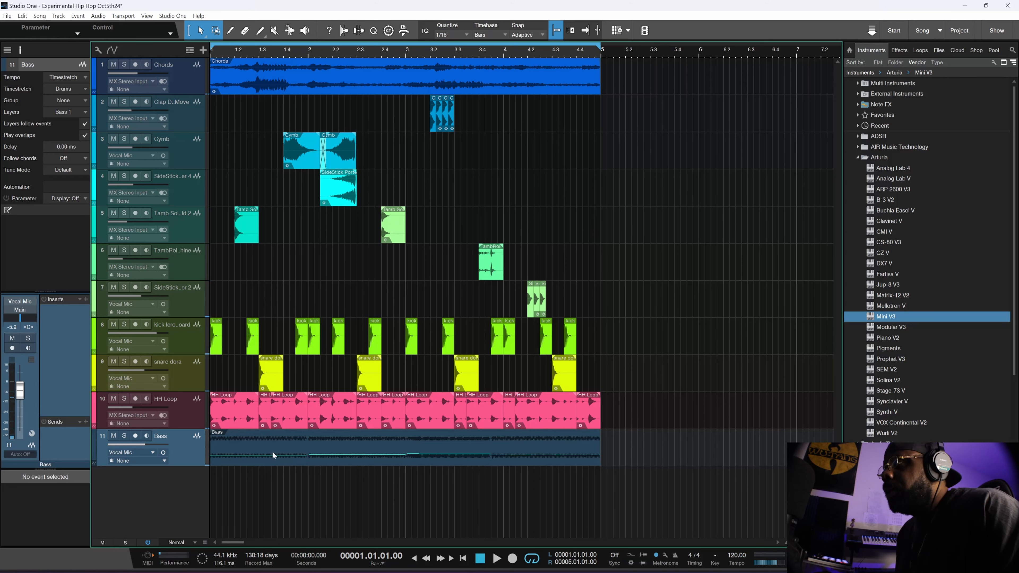
- Reorder the arrangement so the Chords track is last and the Bass track is first
left_click_drag(203, 92, 185, 438)
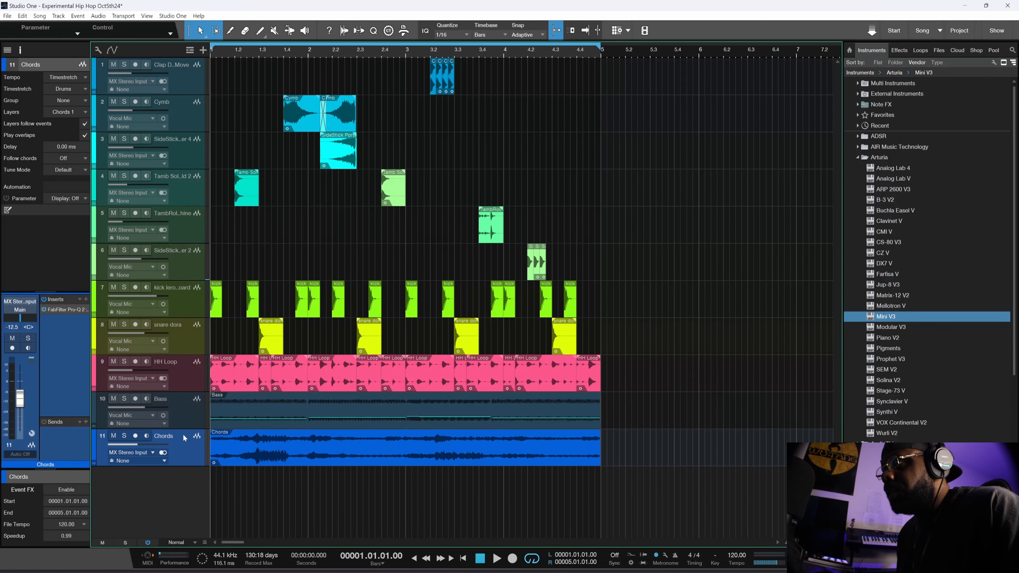
left_click(187, 410)
left_click_drag(180, 66, 181, 67)
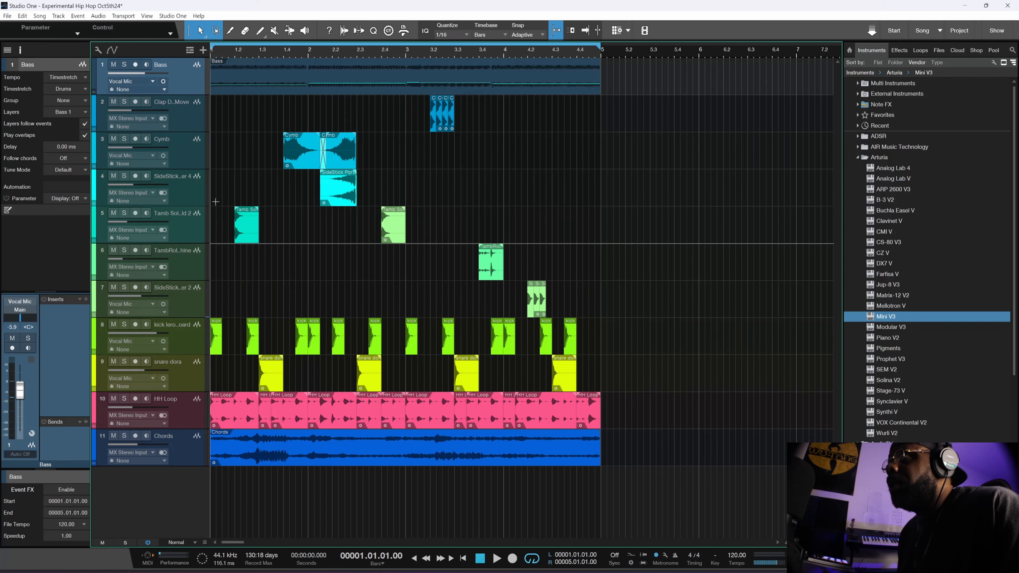
- Move the kick, snare and HH Loop tracks directly below the Bass track, in that order
left_click_drag(185, 338, 168, 136)
left_click_drag(189, 374, 189, 140)
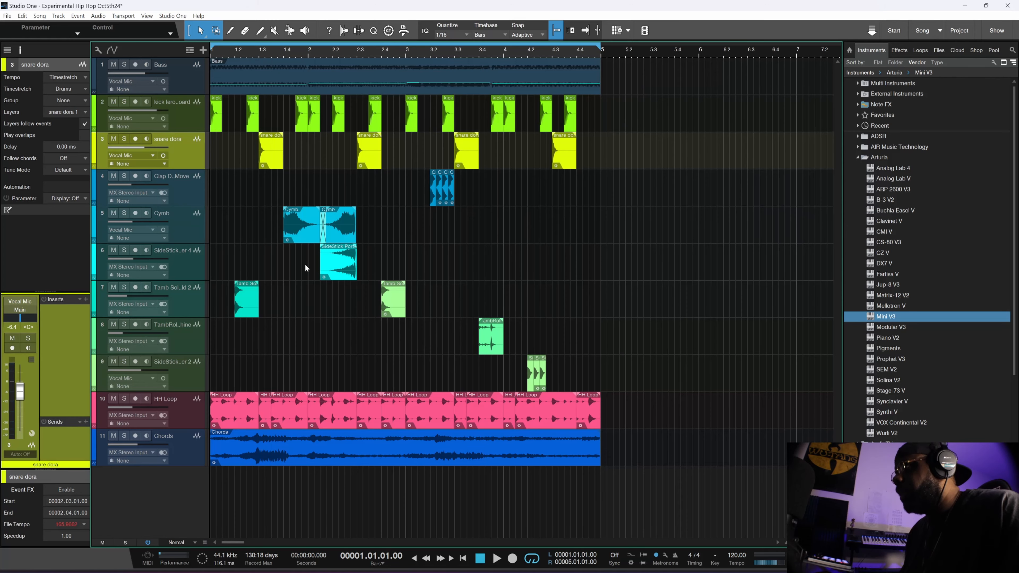
scroll(402, 258, "down", 1)
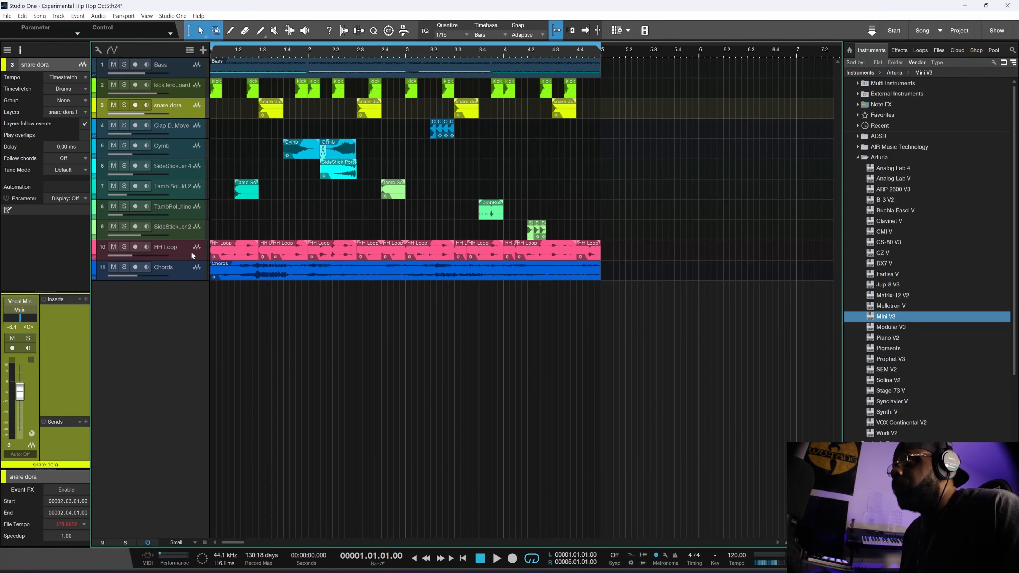
left_click_drag(192, 253, 192, 166)
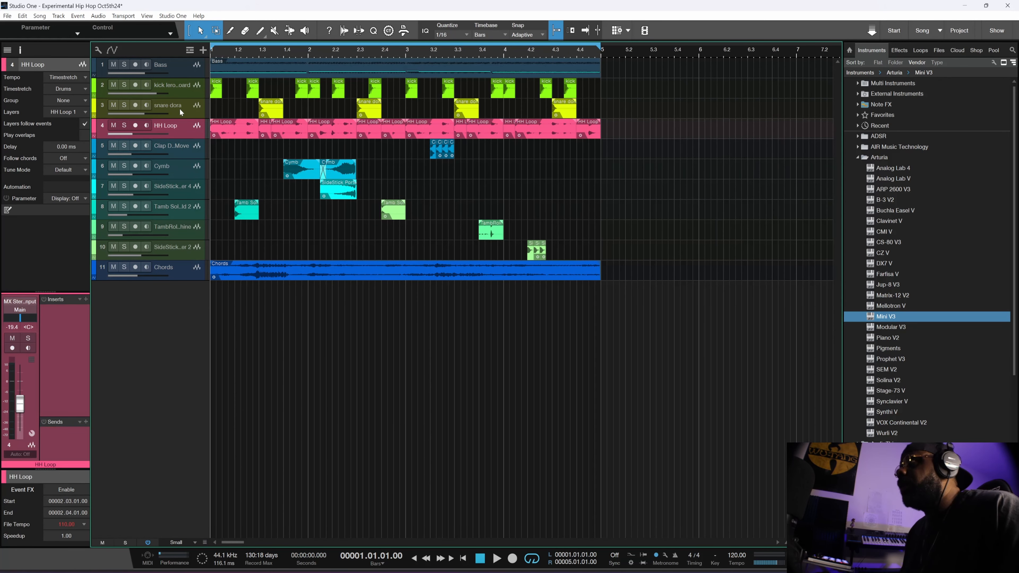
- Select all drum and percussion tracks from the kick to SideStick Porter 2 and recolor them dusty pink
left_click(172, 84)
left_click(189, 251)
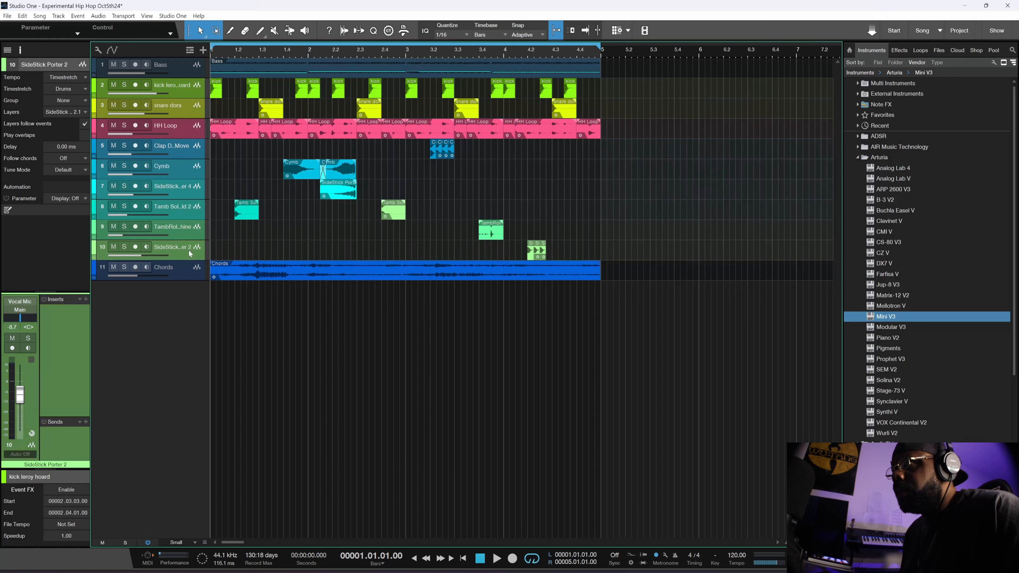
left_click(93, 211)
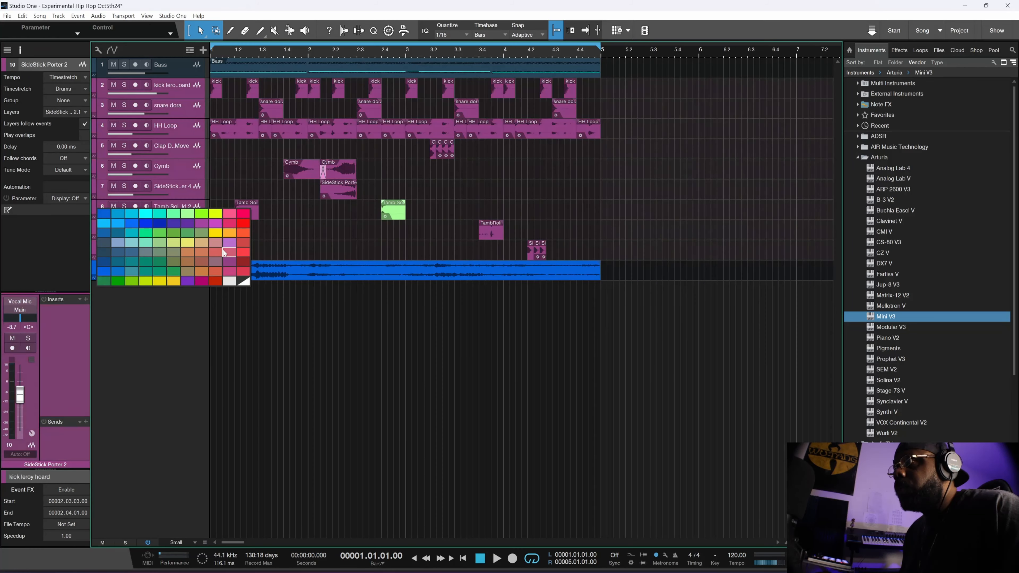
left_click(215, 242)
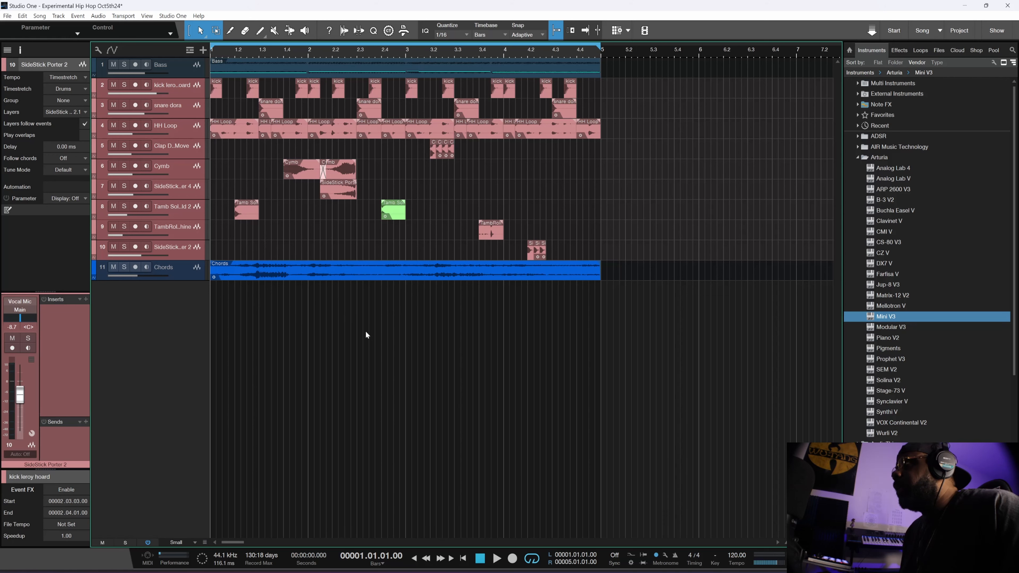
- Play the loop, show the mixing console and lower the Bass channel's volume to -6.5 dB
left_click(190, 277)
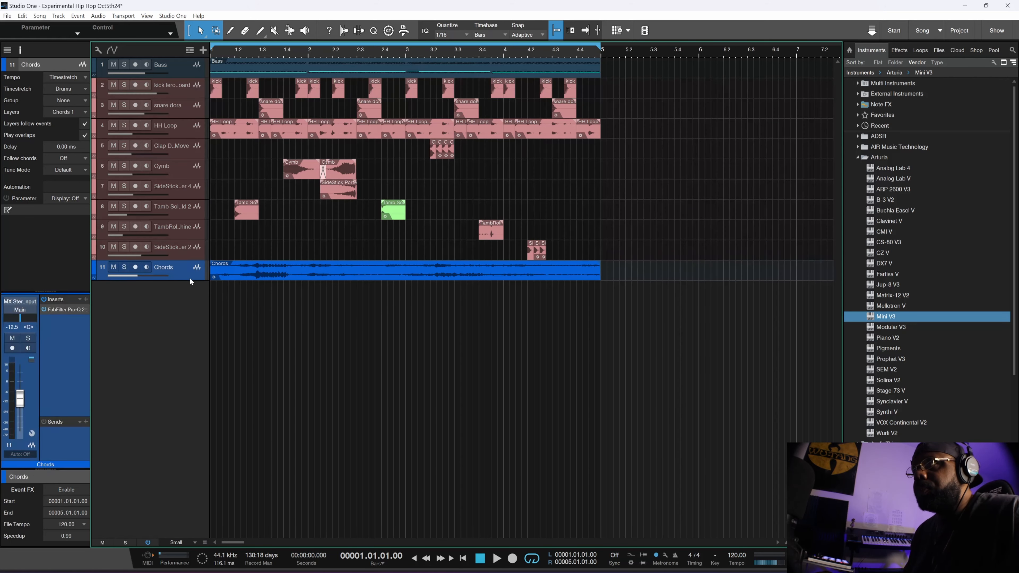
key("space")
key("F3")
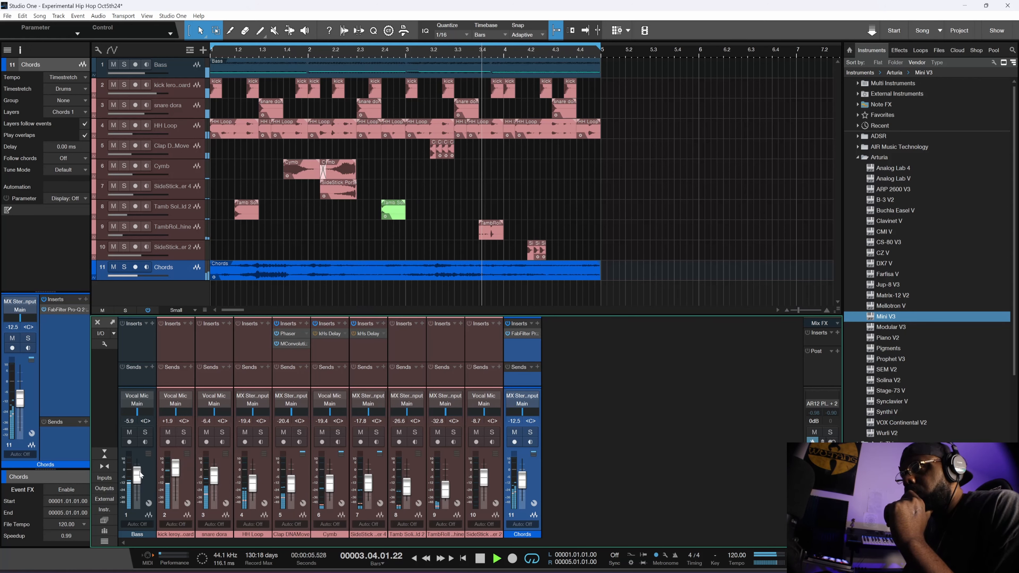
left_click_drag(140, 477, 139, 480)
- Insert Tonal Balance Control 2 on the Main output and move its window clear of the first bars
left_click(837, 333)
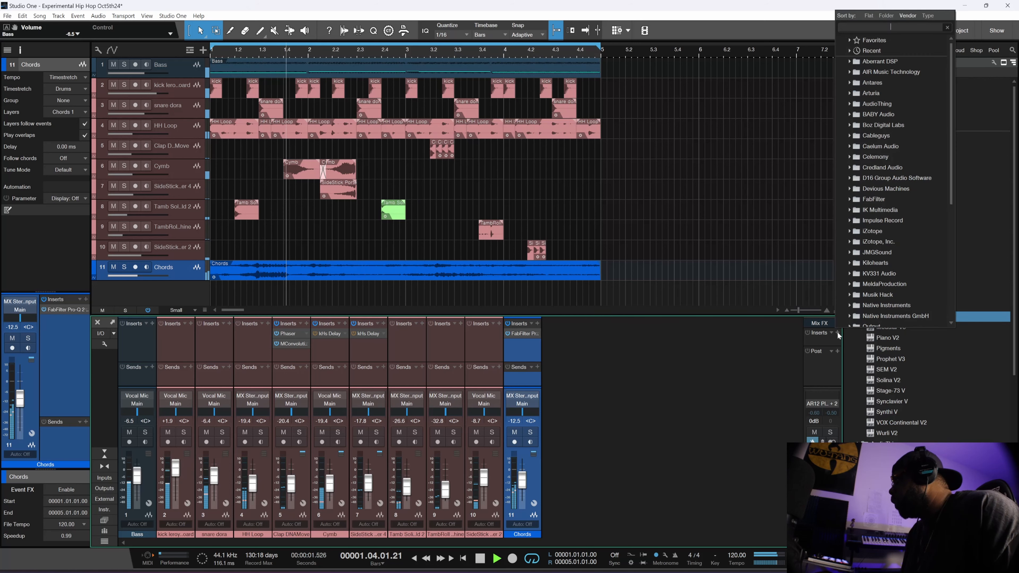
type("tonal")
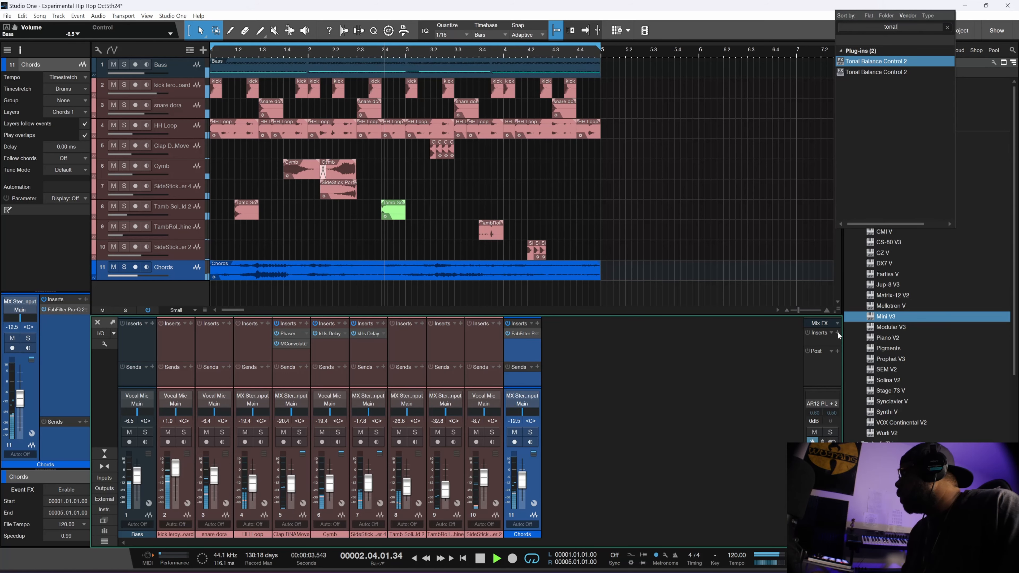
key("Return")
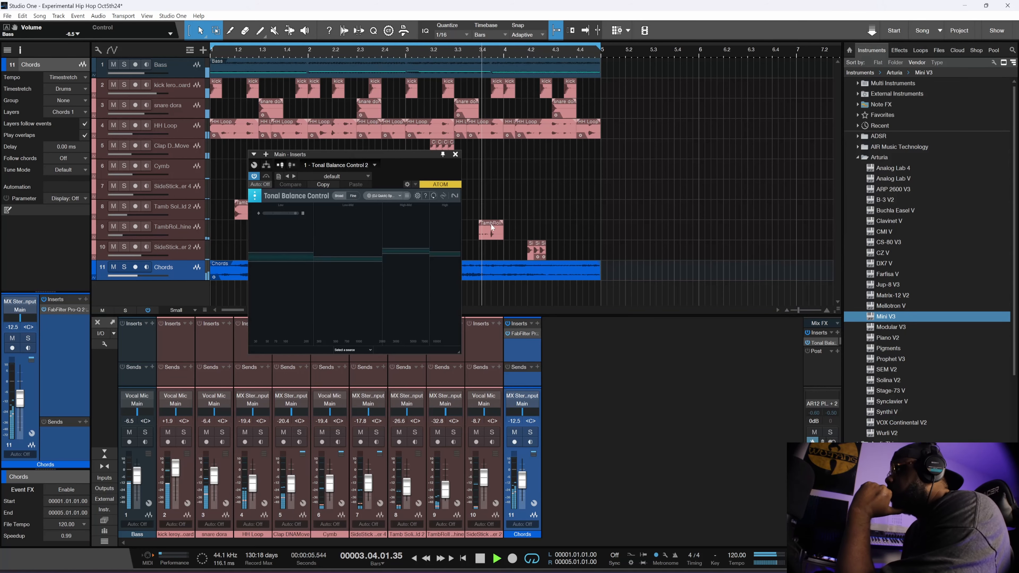
left_click_drag(372, 153, 507, 130)
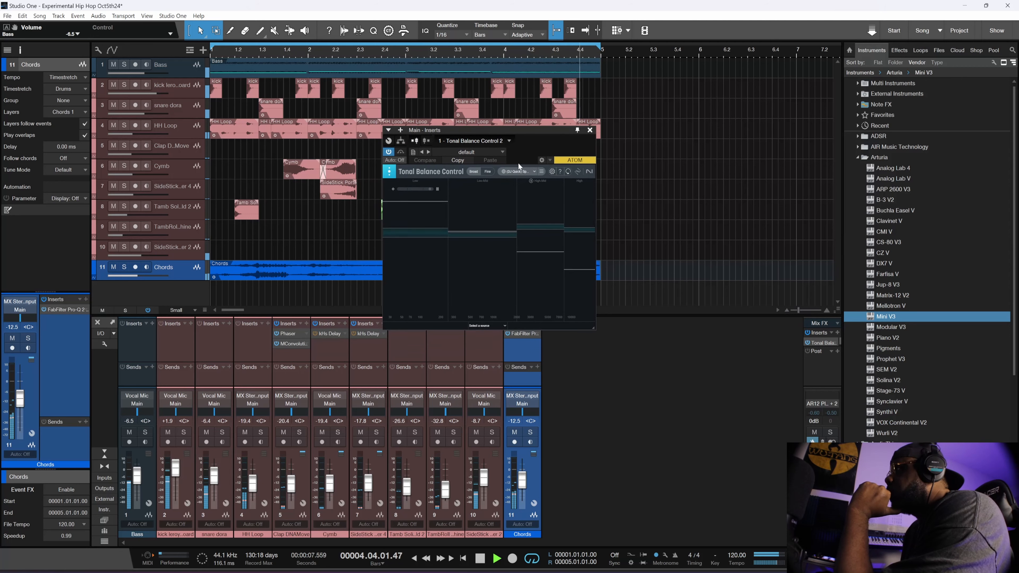
- Set the Tonal Balance Control target to Hip Hop in the Broad view
left_click(521, 172)
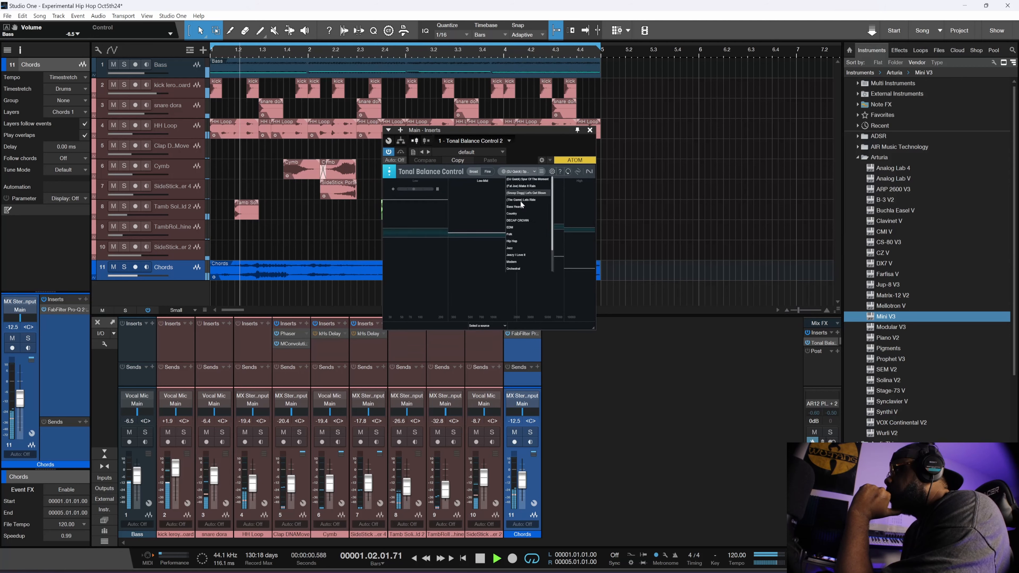
left_click(524, 241)
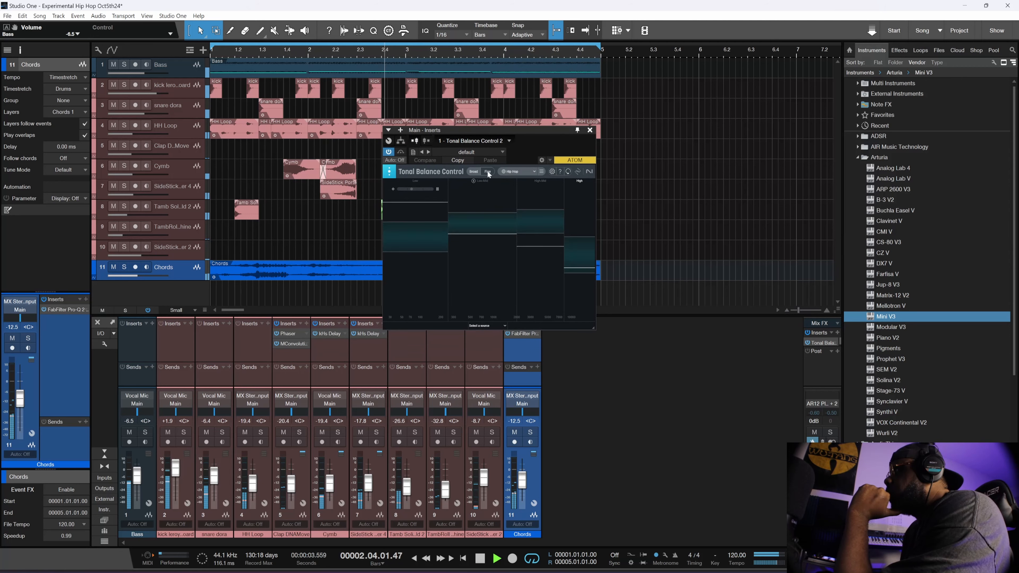
left_click(474, 170)
left_click(474, 169)
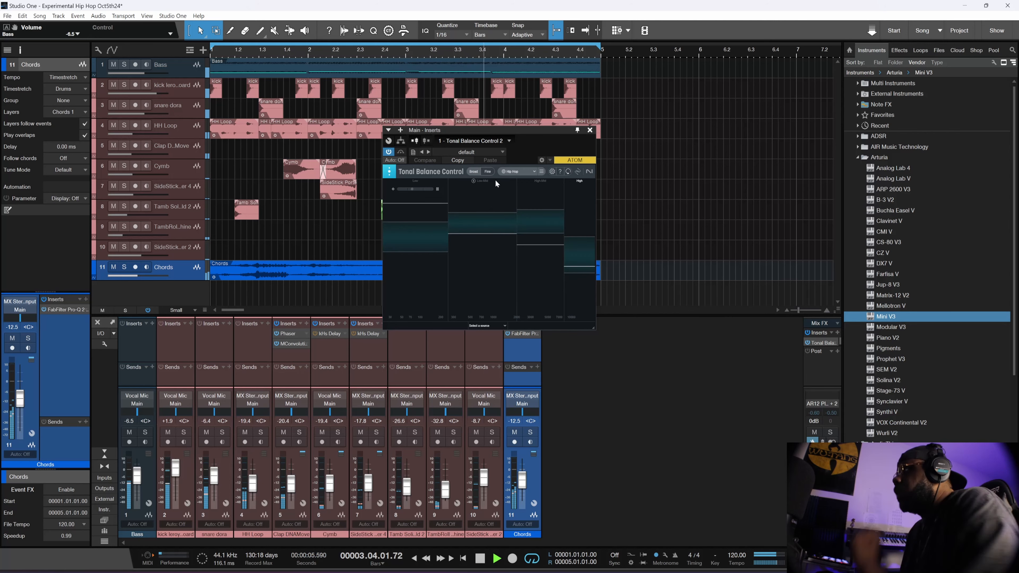
- Lower the kick channel's volume to -3.4 dB and the Bass channel's volume to -18.4 dB
key("space")
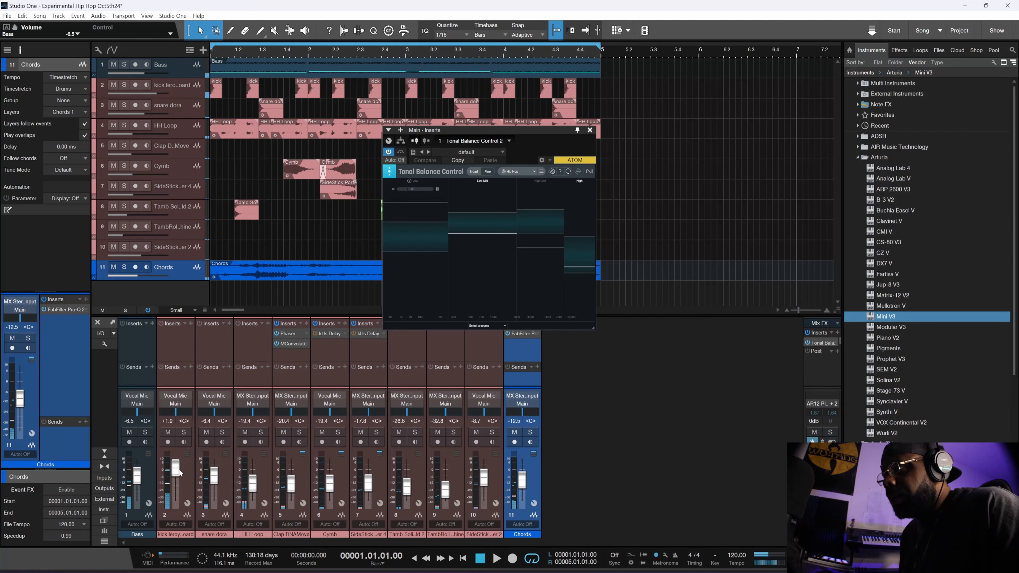
left_click_drag(175, 472, 178, 476)
key("space")
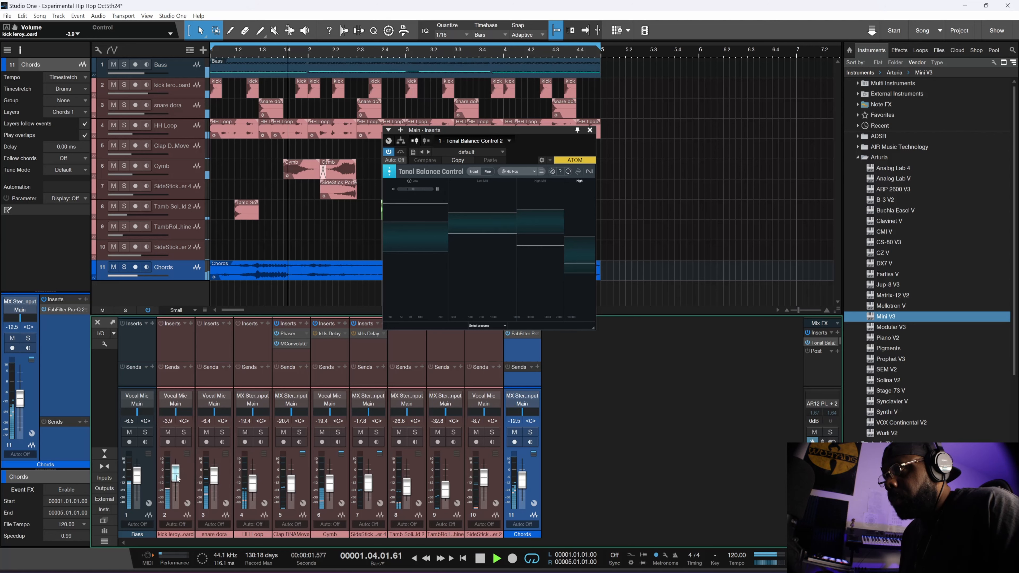
left_click_drag(137, 476, 140, 485)
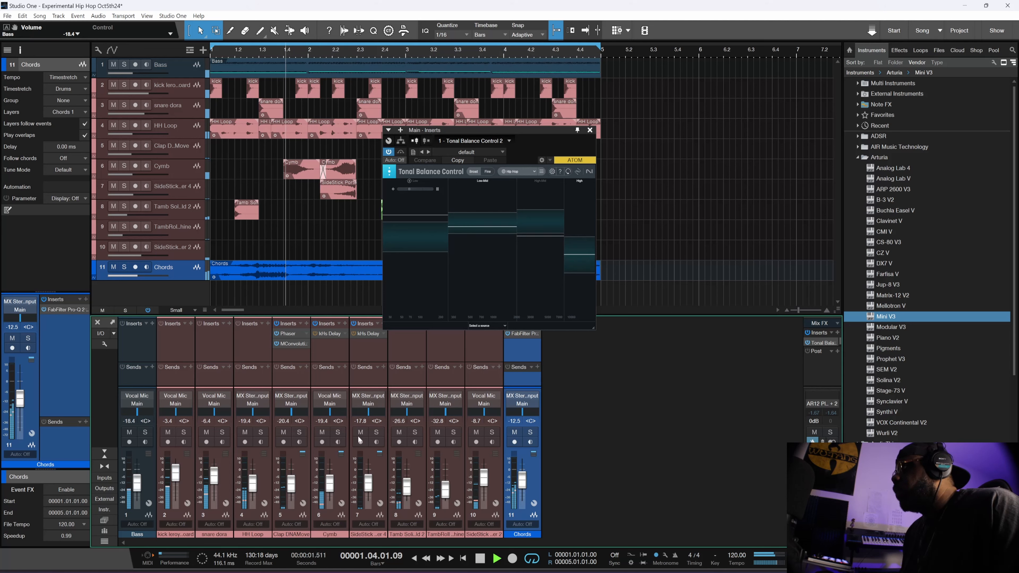
- Check the mix in the Fine view, close the meter and set Bass to -17.5 dB and snare dora to -7.9 dB
left_click(488, 172)
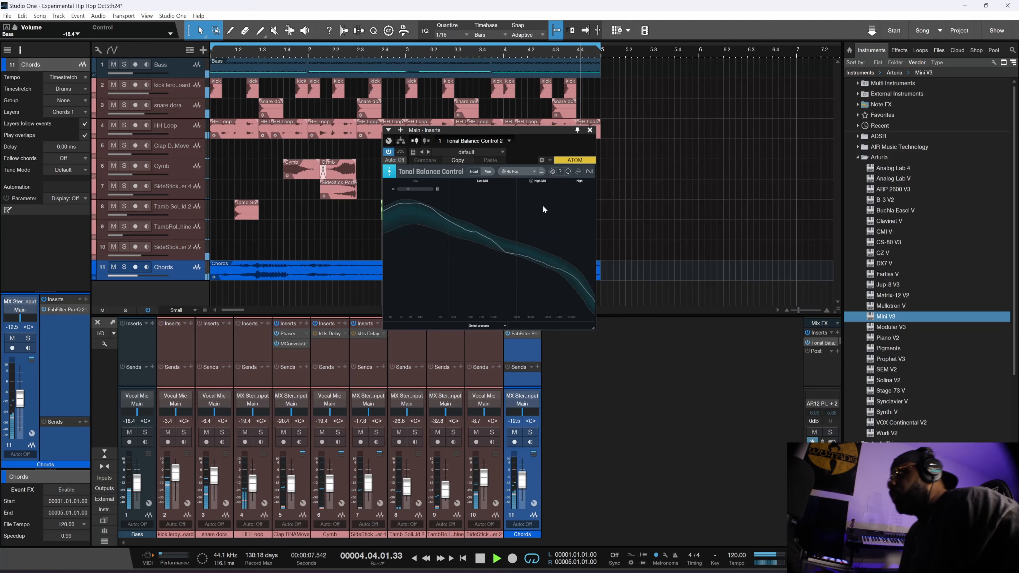
left_click(590, 130)
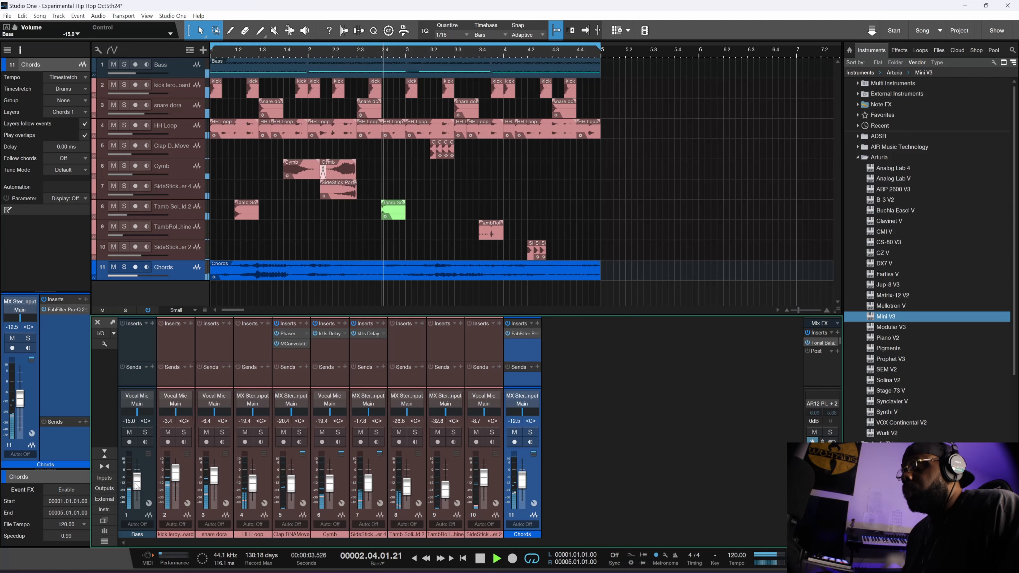
scroll(136, 485, "down", 5)
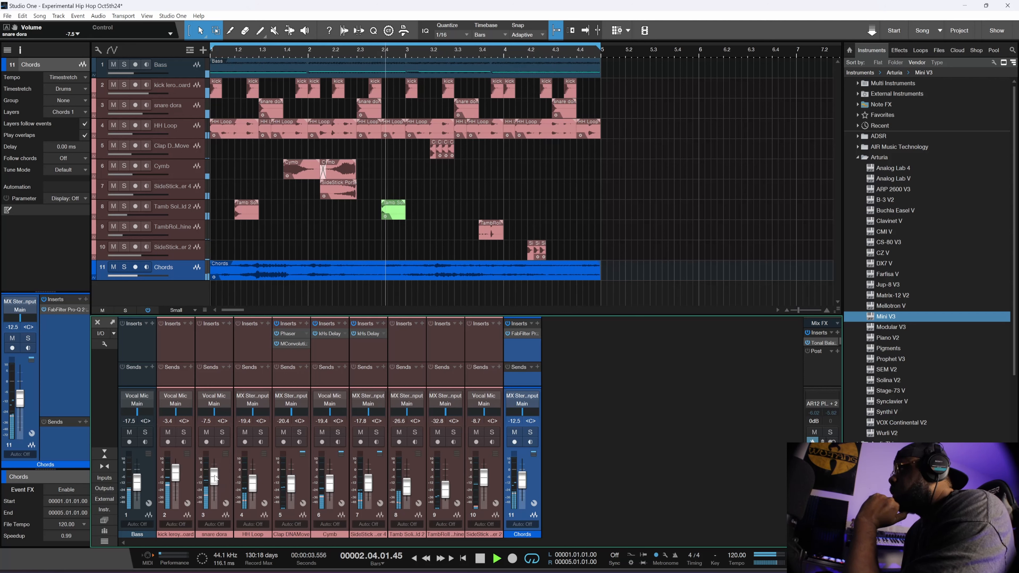
scroll(215, 479, "down", 1)
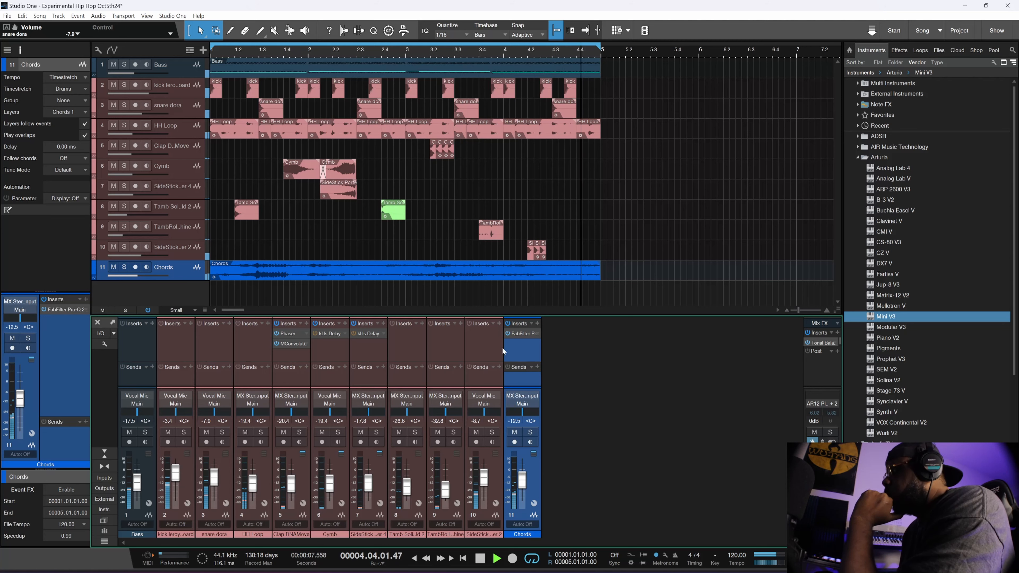
- Make the mixing console taller, stop playback, select the events on all tracks and duplicate the four-bar loop three times
left_click_drag(574, 316, 572, 301)
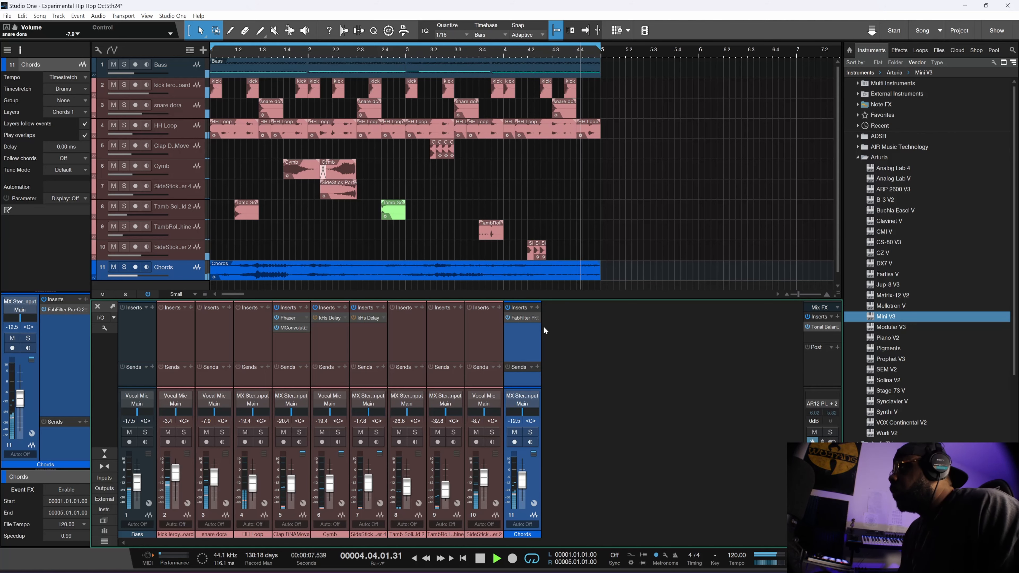
key("space")
key("shift+w")
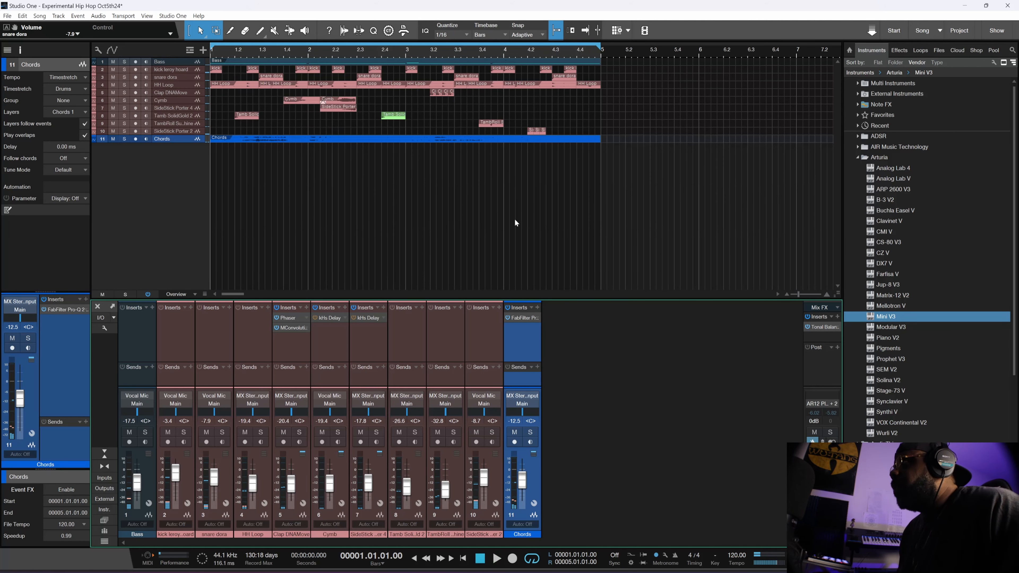
key("w")
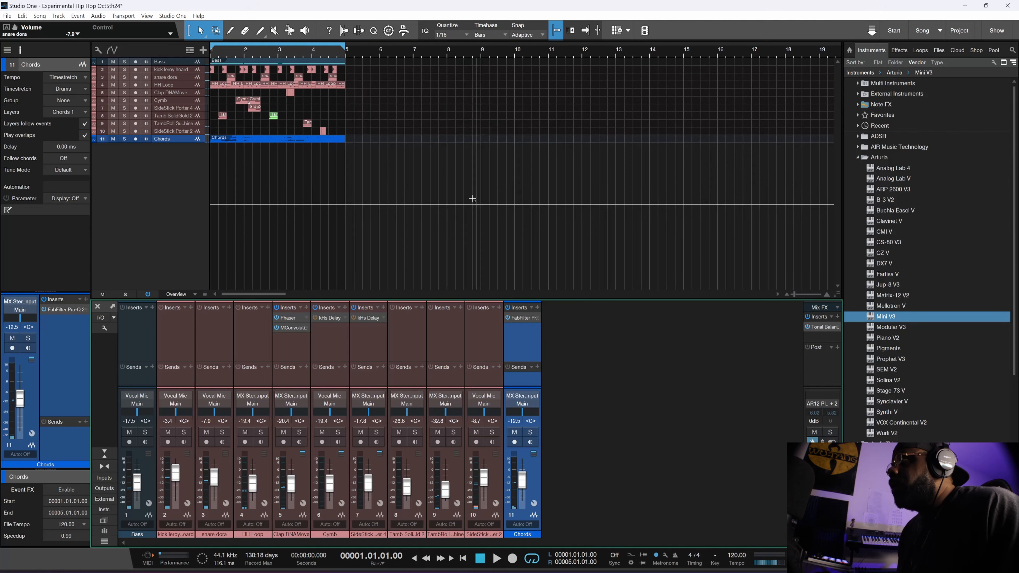
left_click_drag(404, 173, 202, 30)
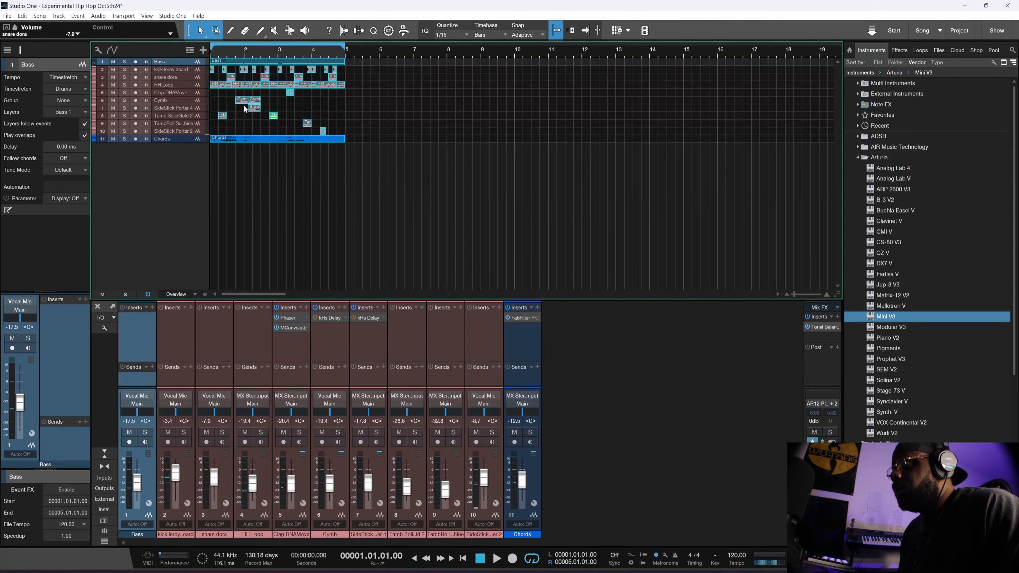
key("d")
key("d")
key("d")
key("w")
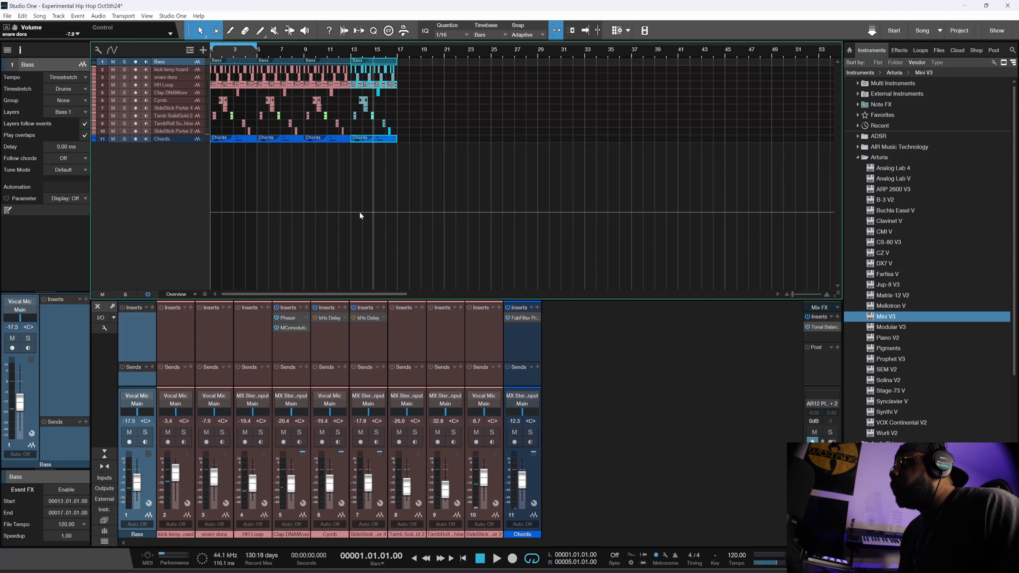
- Extend the loop range to bar 17 and delete the last Chords event, from bar 13 to 17
left_click(359, 212)
left_click_drag(258, 49, 397, 53)
left_click_drag(418, 158, 354, 141)
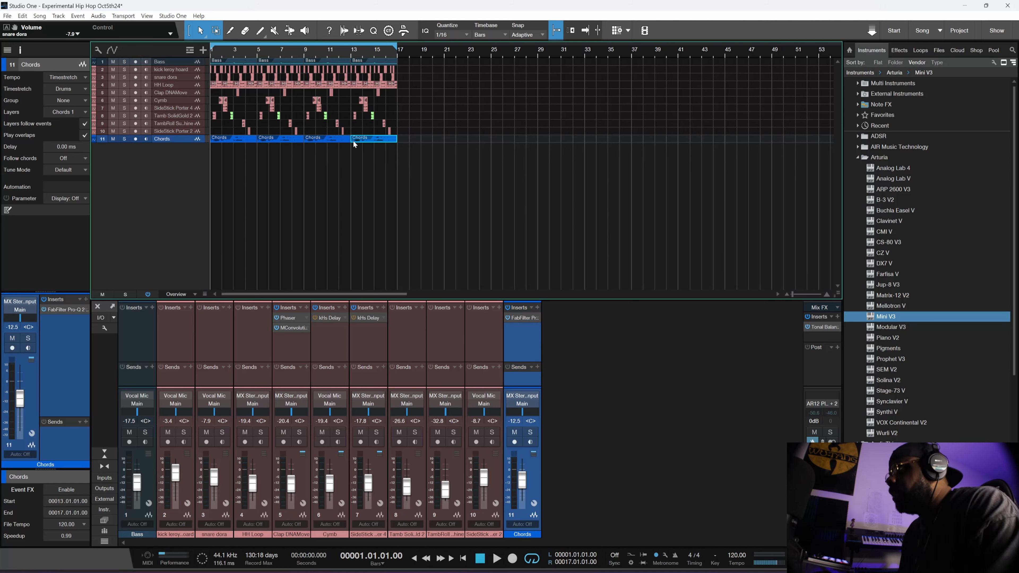
key("Delete")
- Recolor the third Chords event, starting at bar 9, to cyan
scroll(304, 175, "up", 3)
scroll(310, 274, "up", 3)
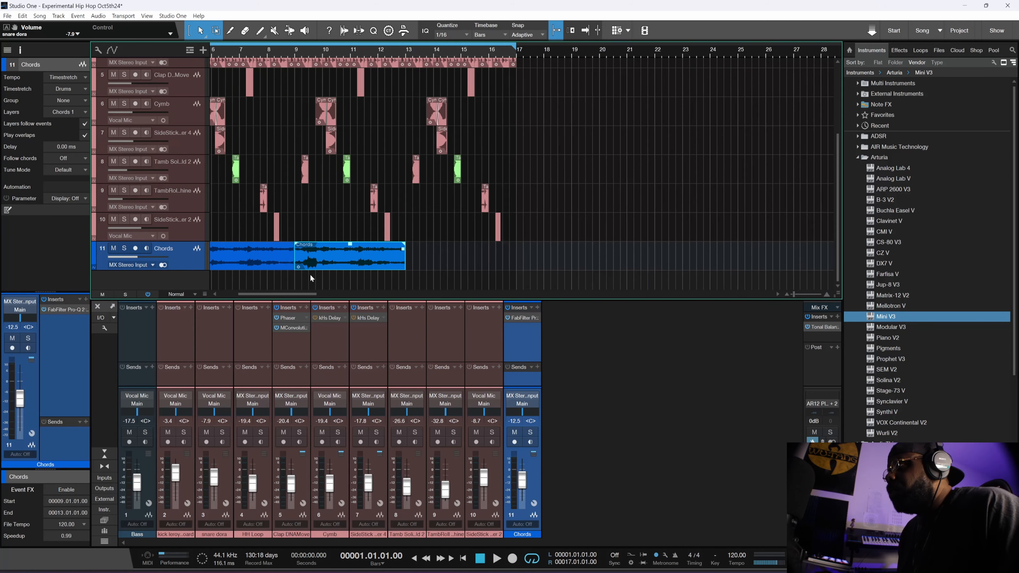
scroll(310, 274, "left", 5)
right_click(452, 256)
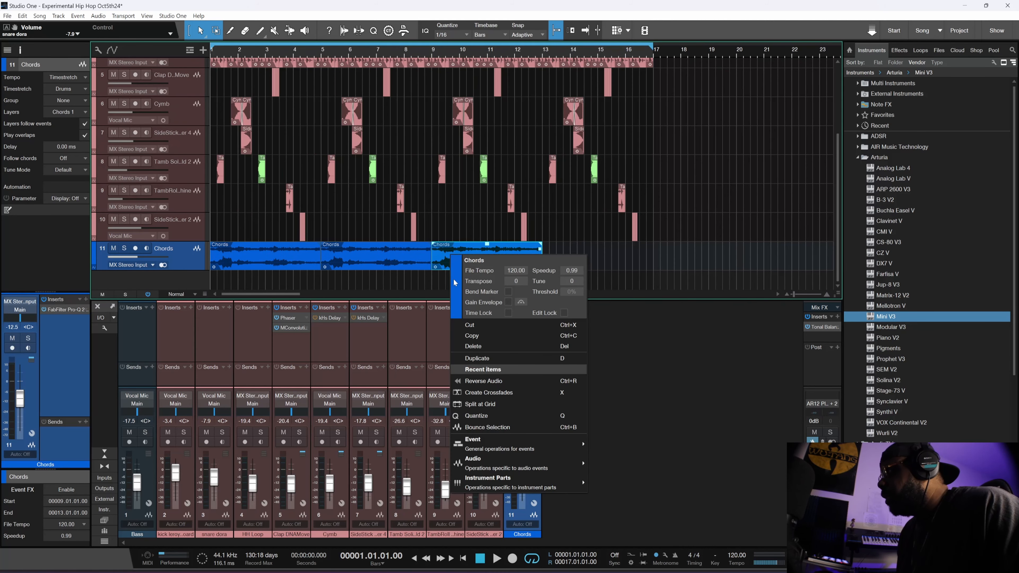
scroll(456, 276, "up", 2)
left_click(564, 263)
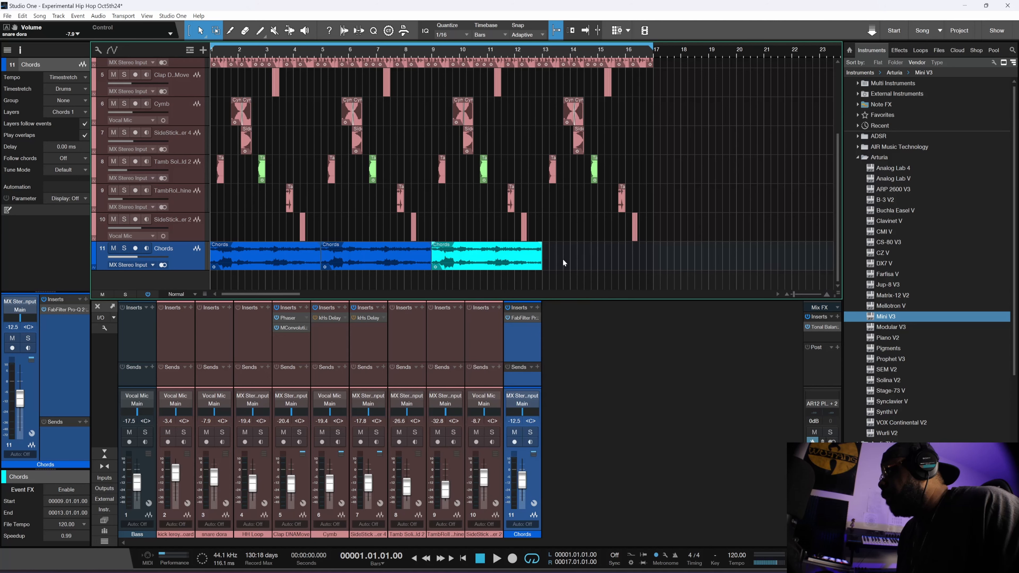
- Time-stretch the cyan Chords event to end at bar 11 and duplicate it three times to fill up to bar 17
left_click_drag(544, 256, 462, 256)
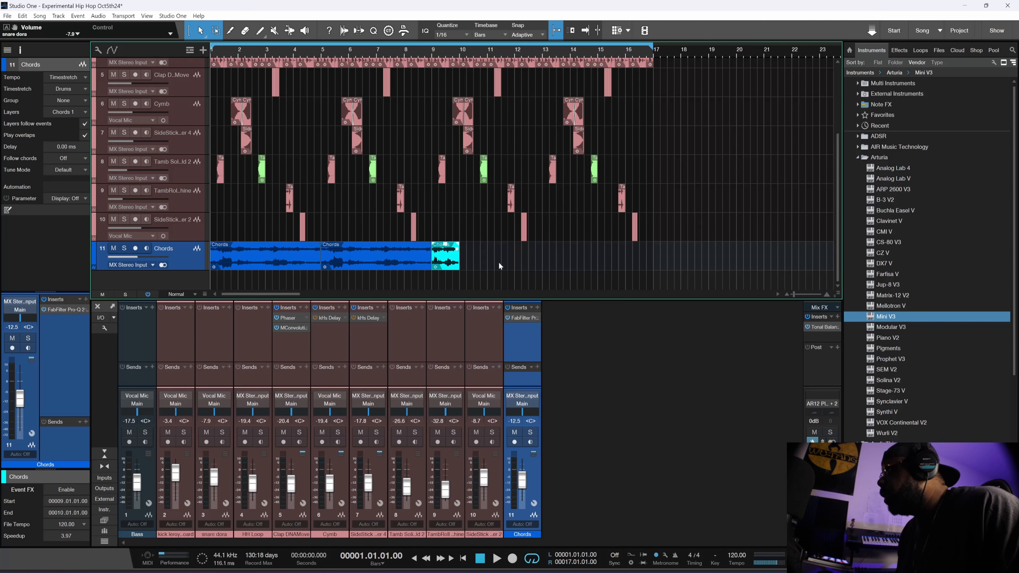
key("ctrl+z")
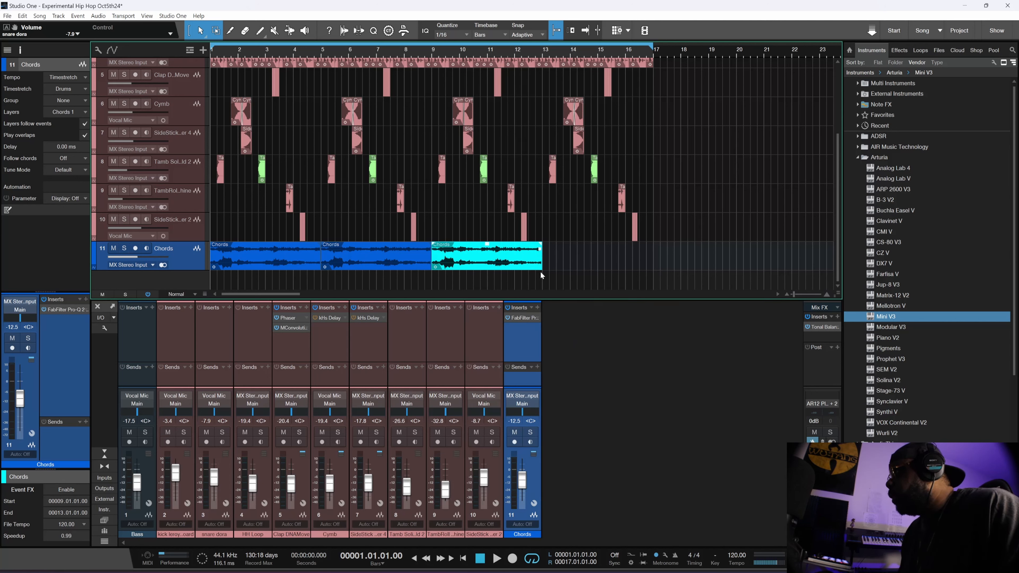
left_click_drag(520, 265, 503, 268)
key("space")
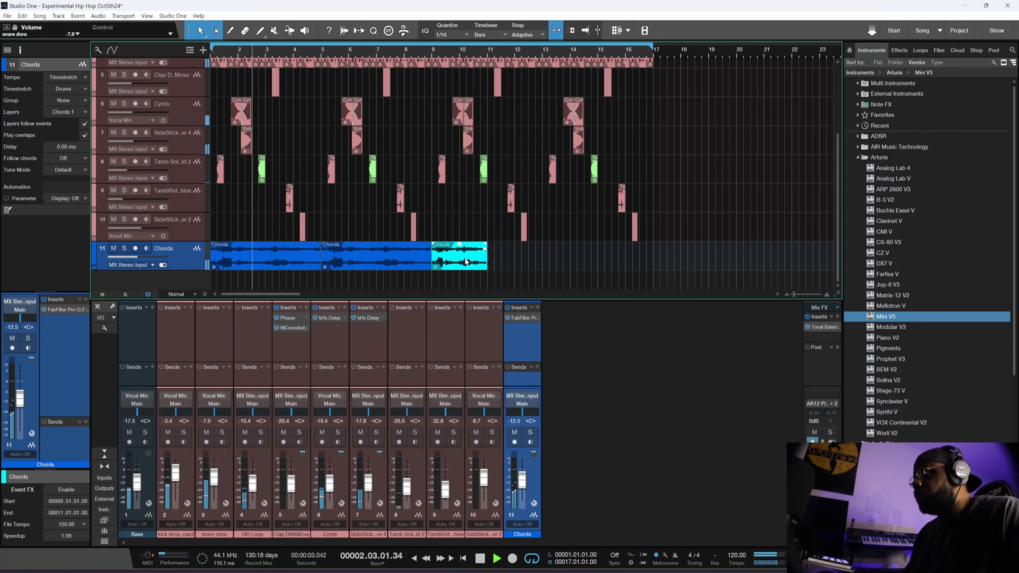
key("d")
key("d")
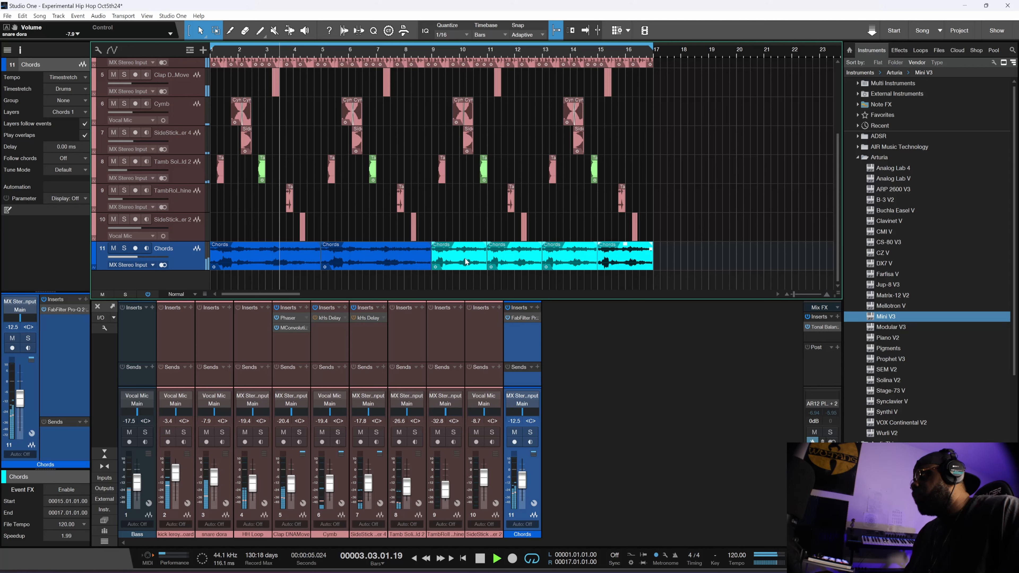
key("d")
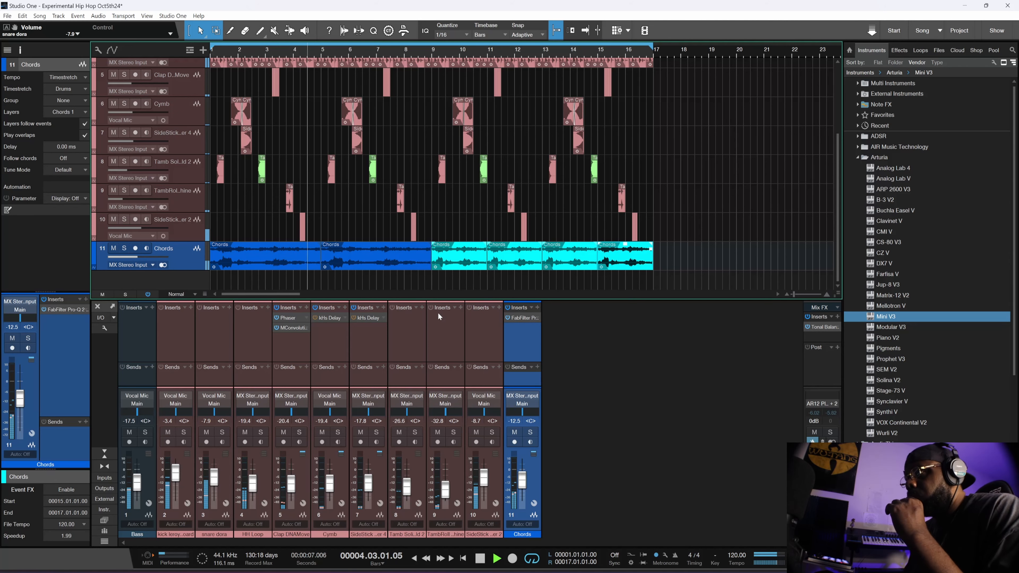
- Insert the HalfTime plug-in on the Chords channel
left_click(538, 306)
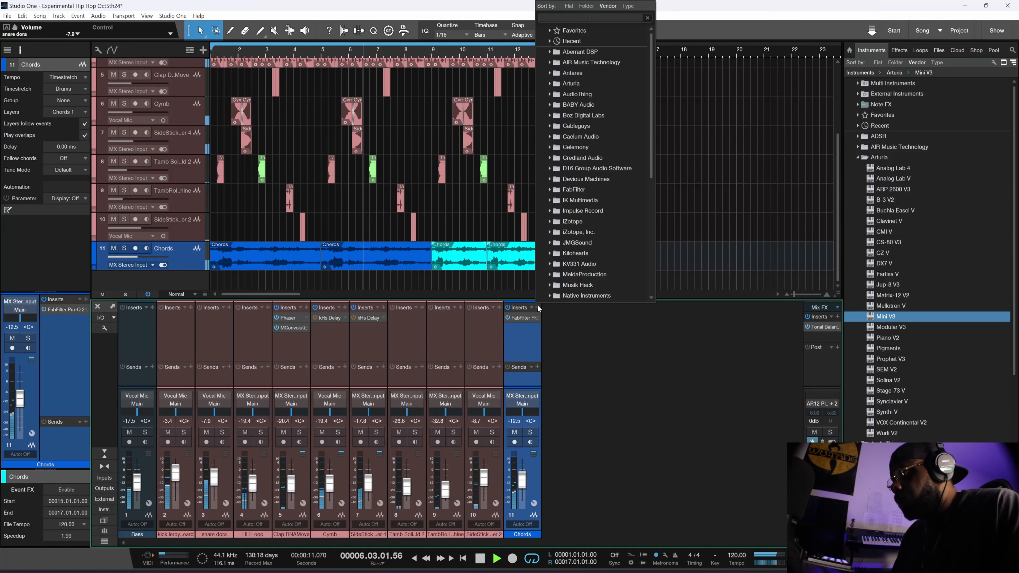
type("half")
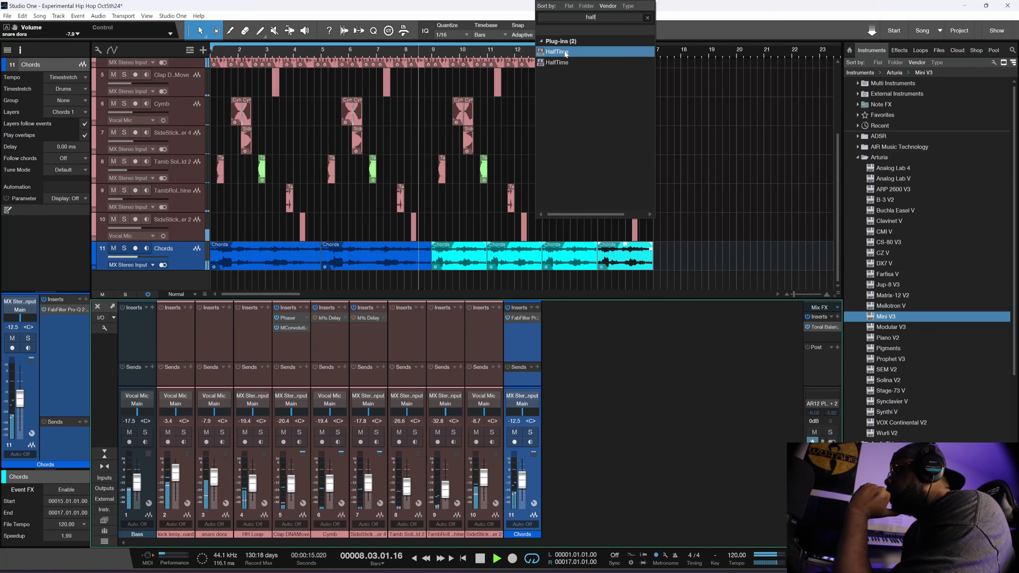
left_click(566, 53)
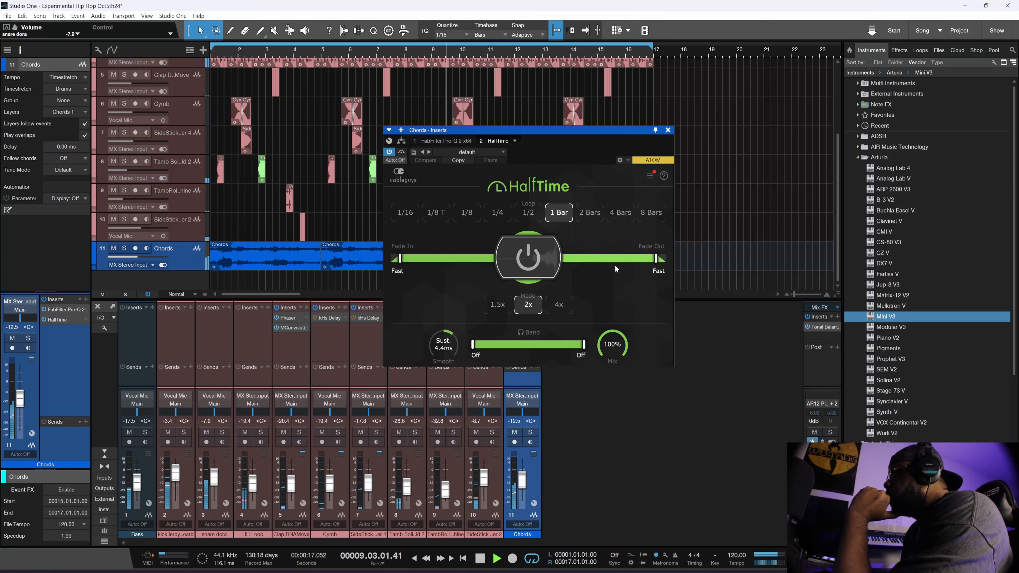
- Set HalfTime's mix to 50% and limit its band to 251 Hz through 2.68 kHz
left_click_drag(612, 346, 613, 352)
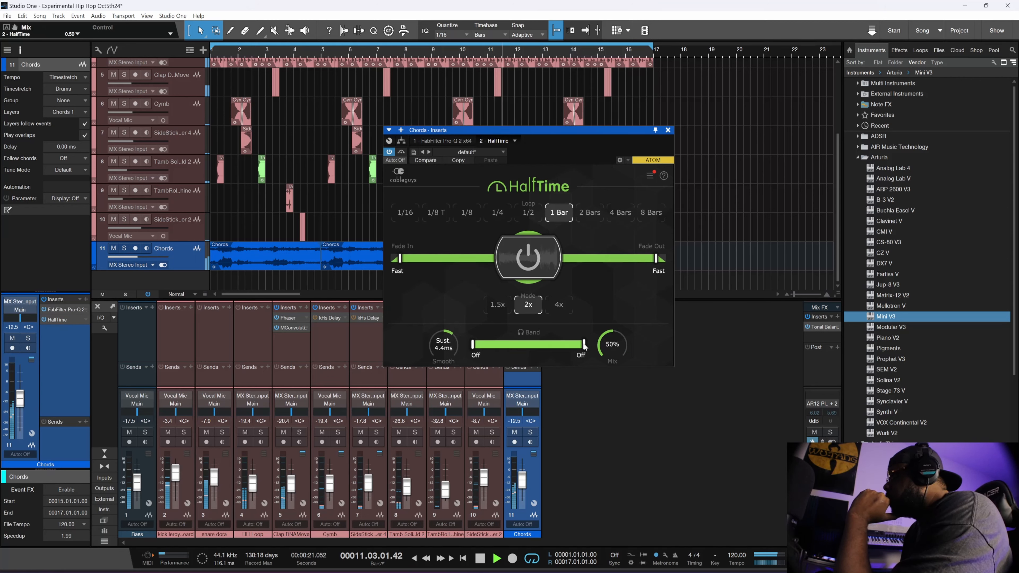
left_click_drag(585, 346, 555, 346)
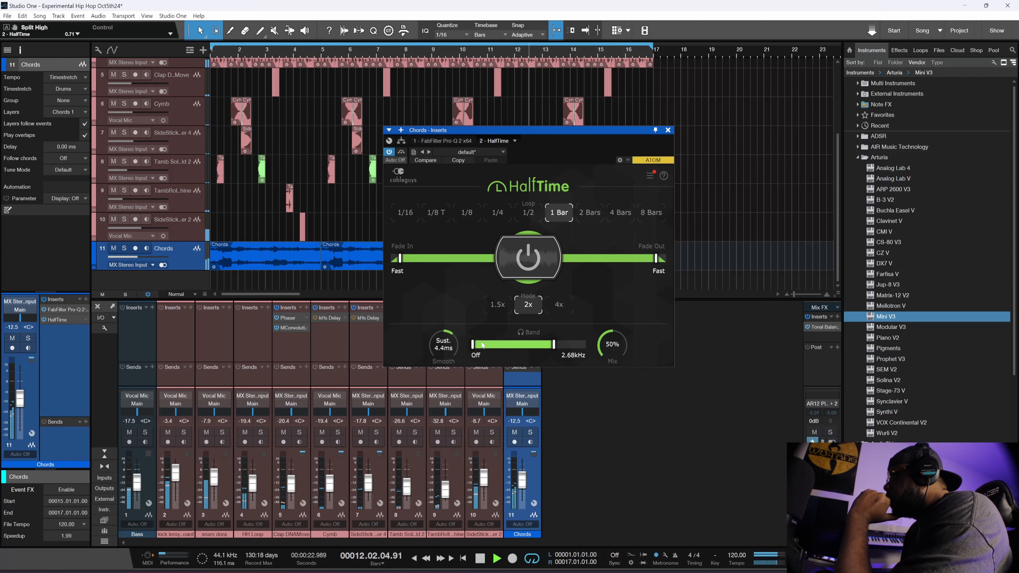
left_click_drag(473, 347, 508, 344)
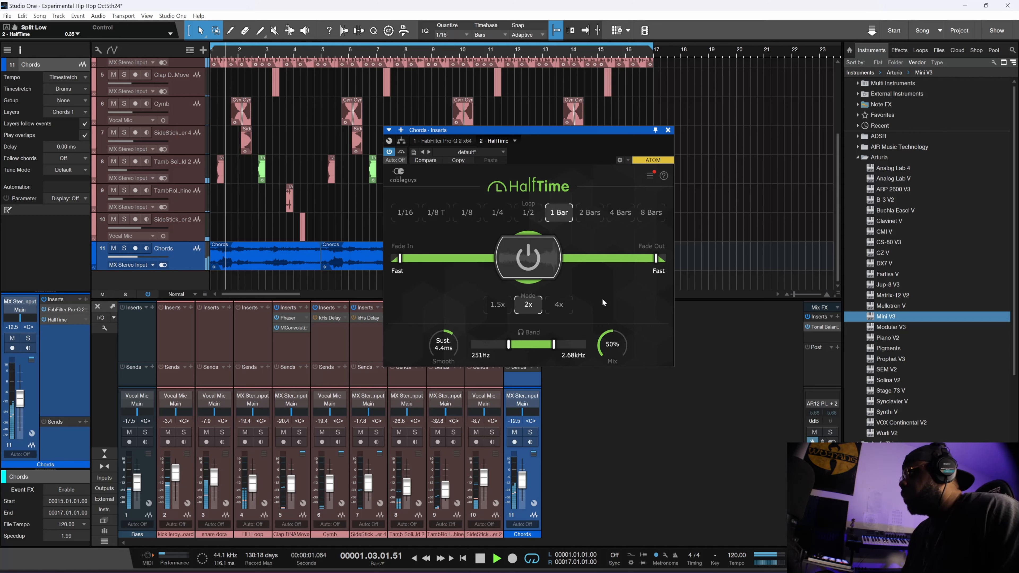
- Create a bypass automation envelope for HalfTime on the Chords track and close the plug-in window
key("space")
left_click(401, 153)
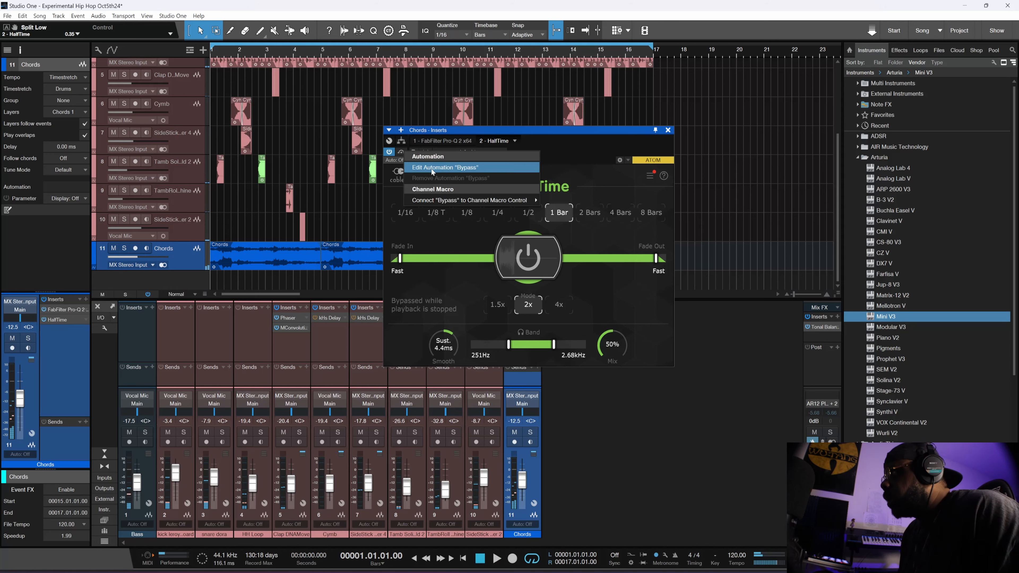
left_click(490, 168)
left_click(669, 130)
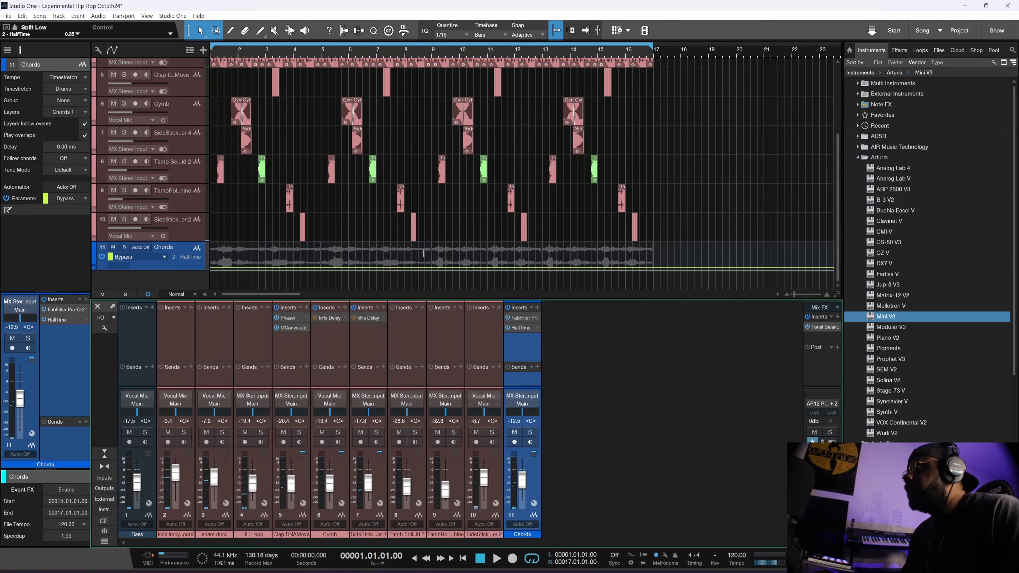
- Automate HalfTime's bypass on until bar 9, off from bar 9 to bar 17, and on again from bar 17
key("w")
key("w")
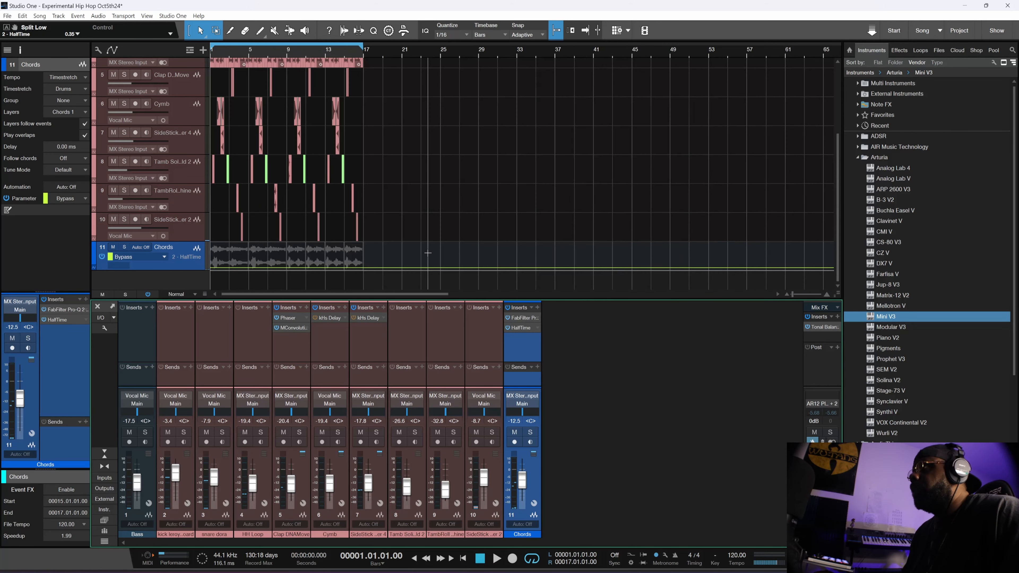
left_click(286, 268)
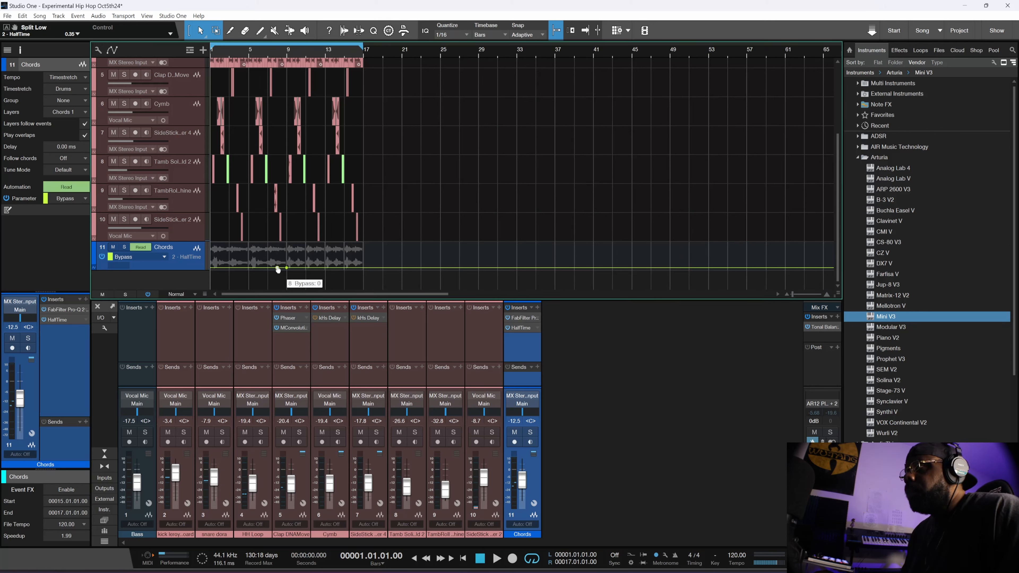
left_click_drag(278, 268, 287, 246)
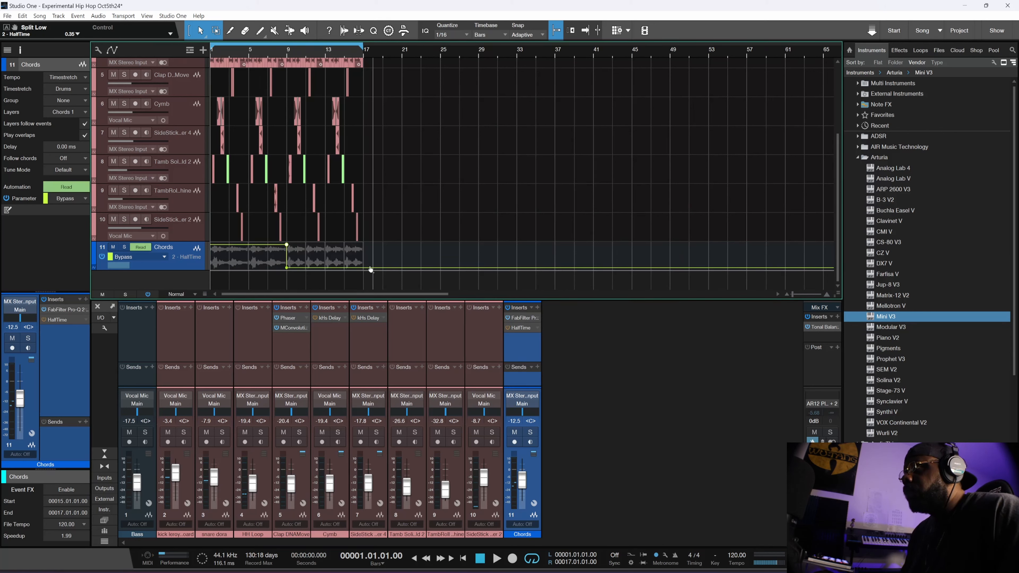
left_click(363, 268)
left_click_drag(372, 268, 363, 247)
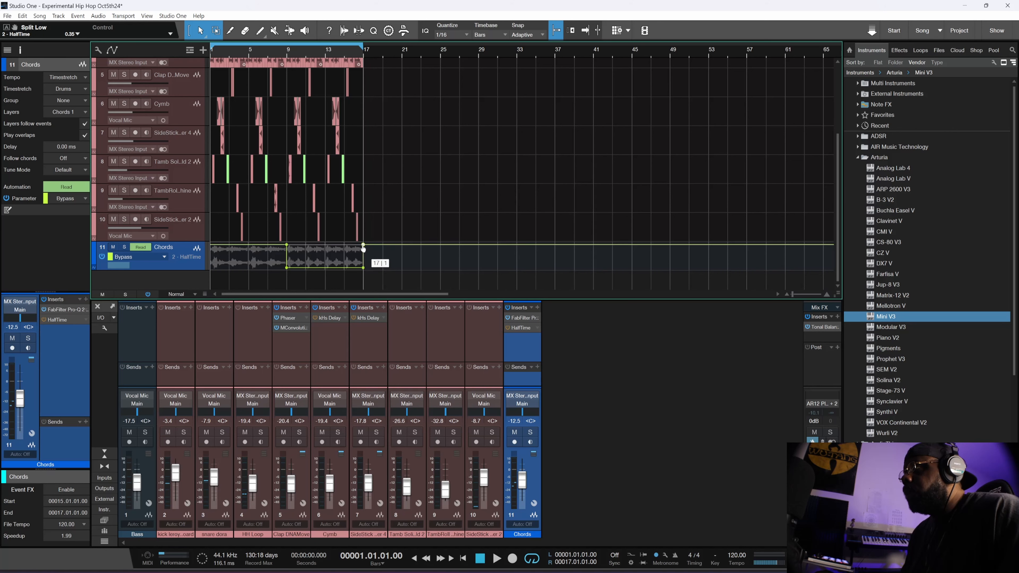
- Hide the automation envelopes and place HalfTime ahead of FabFilter Pro-Q 2 in the Chords channel's inserts
scroll(379, 271, "down", 3)
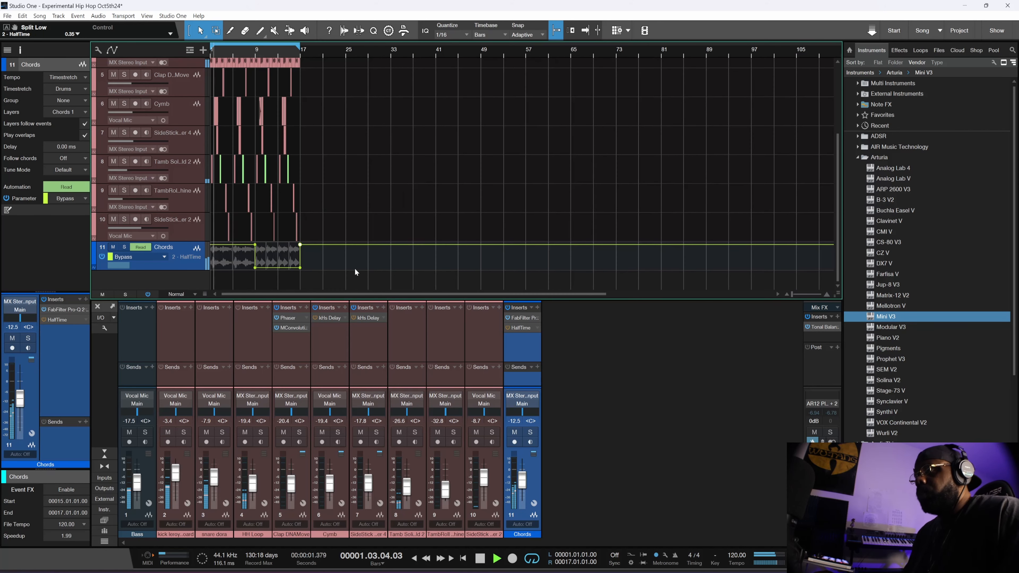
key("a")
key("a")
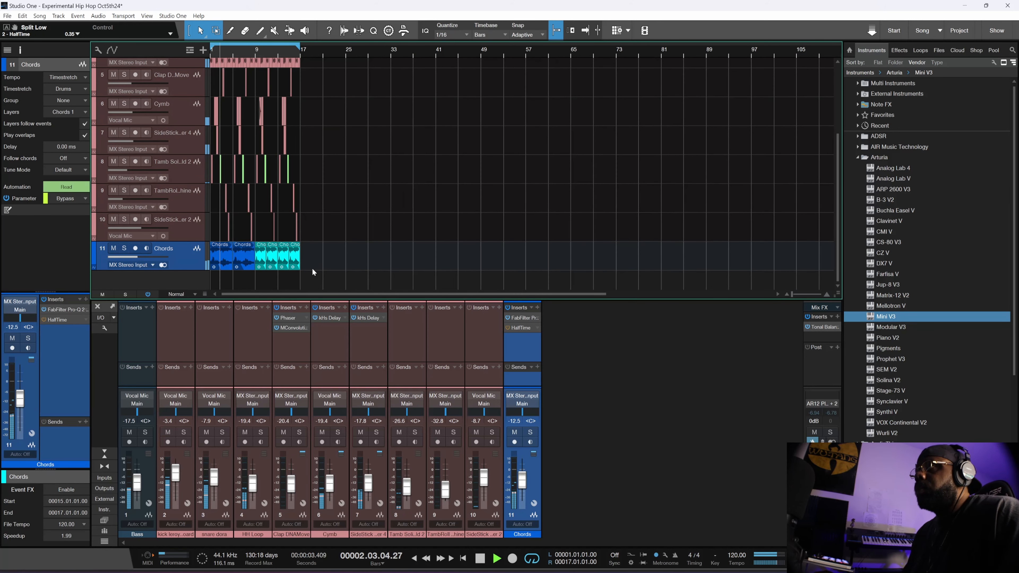
scroll(313, 269, "down", 1)
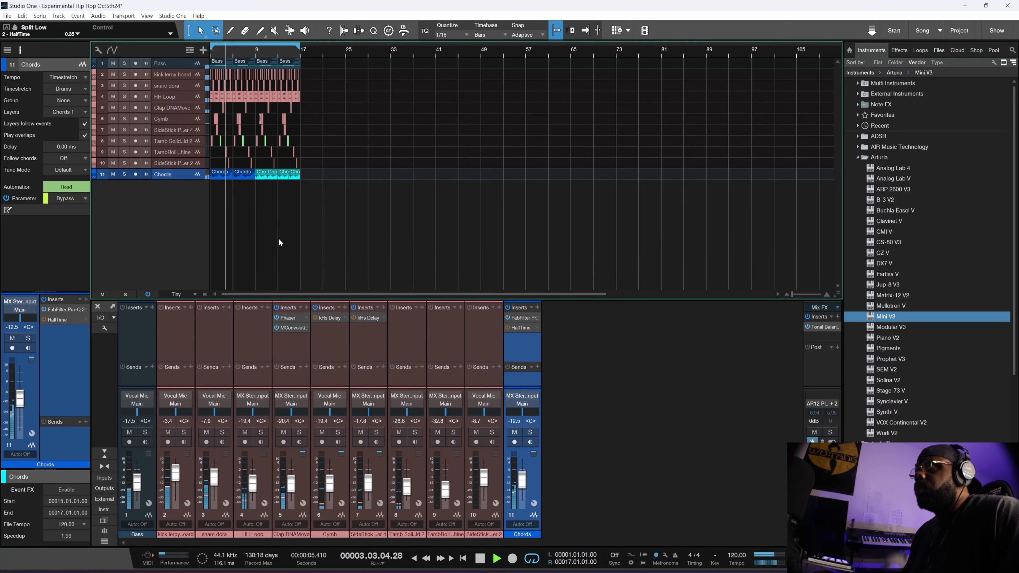
scroll(275, 240, "up", 2)
scroll(274, 240, "up", 1)
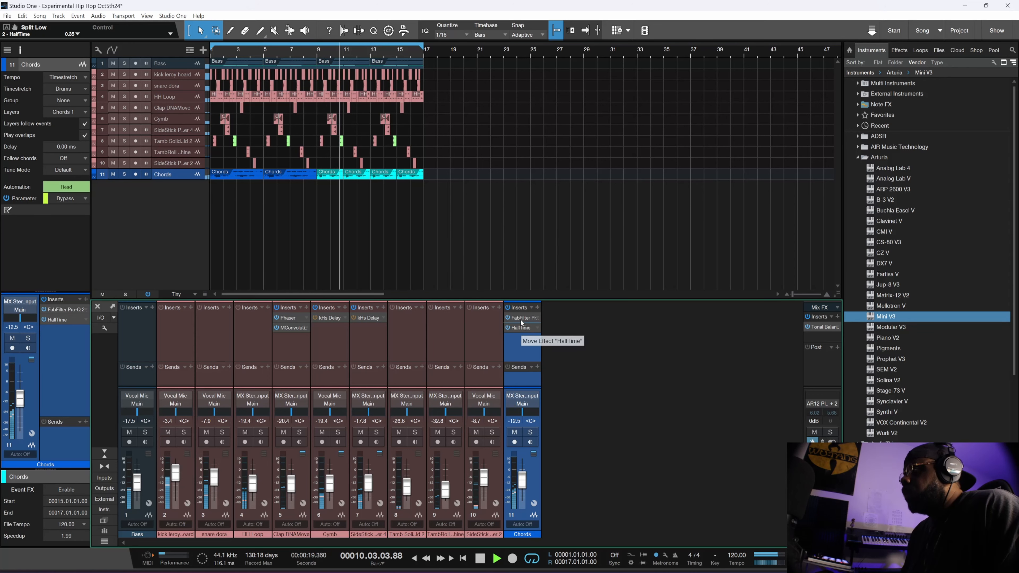
left_click_drag(521, 314, 520, 313)
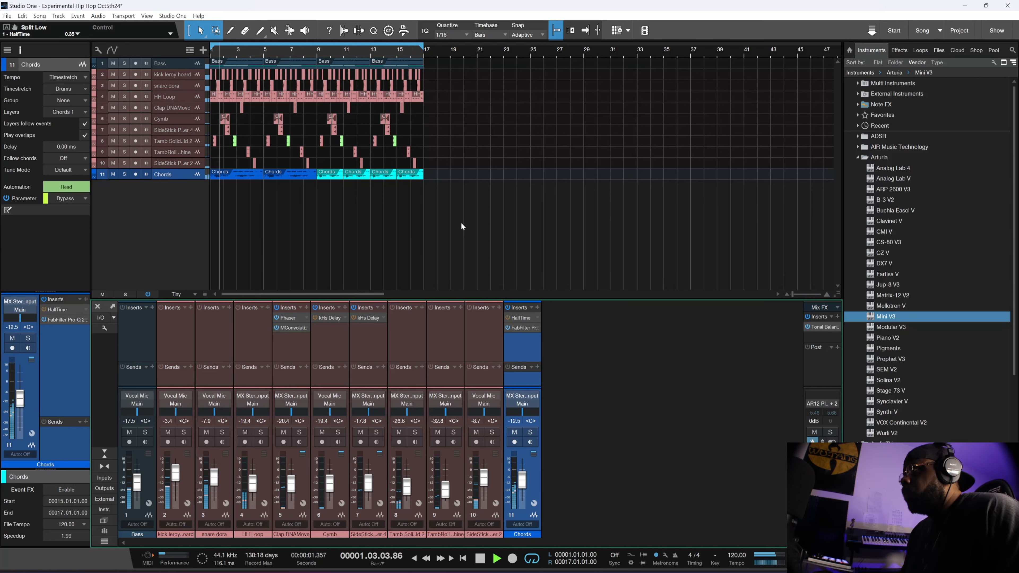
key("space")
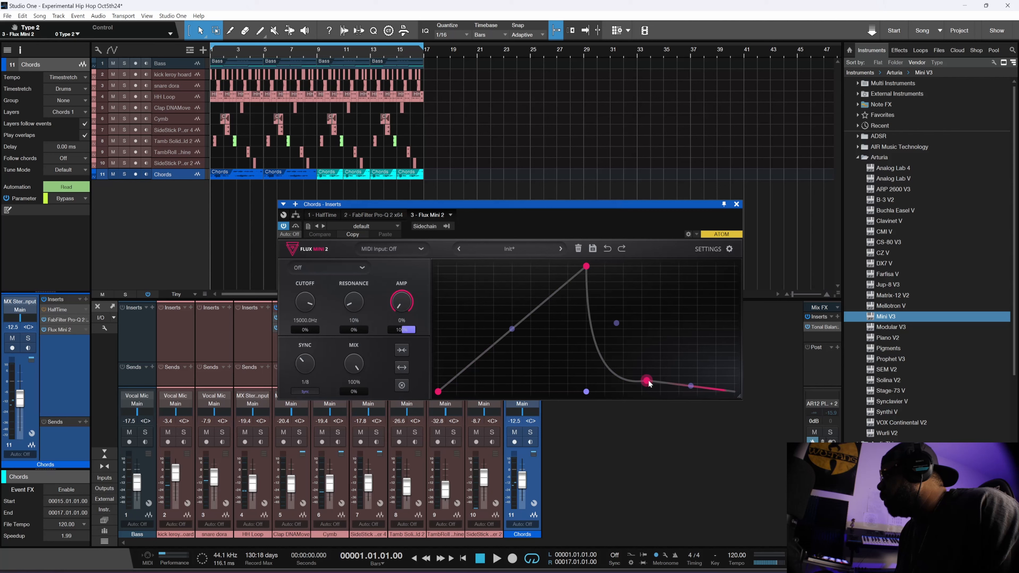
- Move Flux Mini 2's low curve point up to full level at the end of the cycle and start playback
left_click_drag(647, 381, 741, 246)
left_click_drag(652, 204, 525, 102)
key("space")
- Apply Flux Mini 2's low-pass filter with a cutoff of about 6920.9 Hz and a mix of 76%
left_click(226, 164)
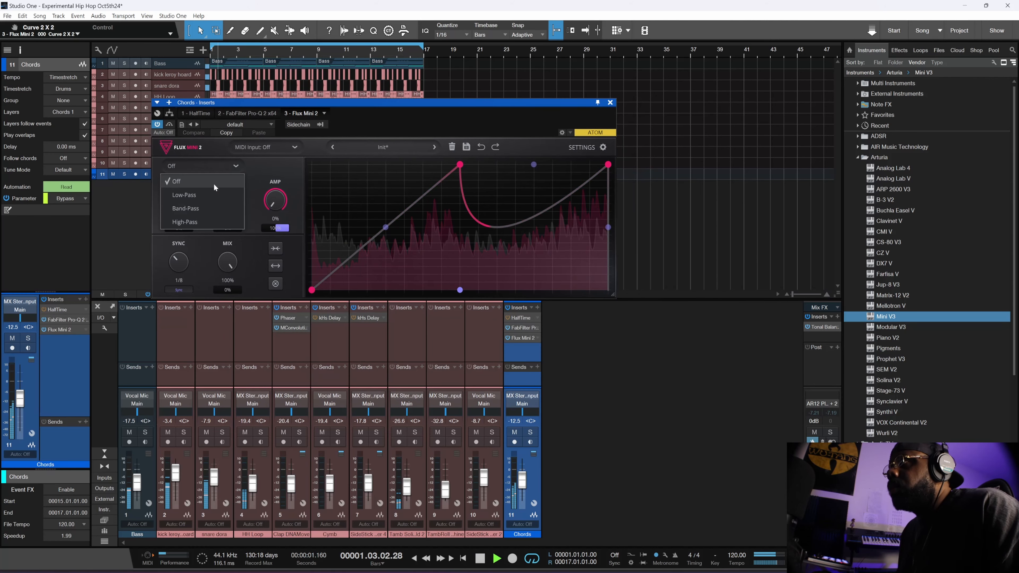
left_click(205, 195)
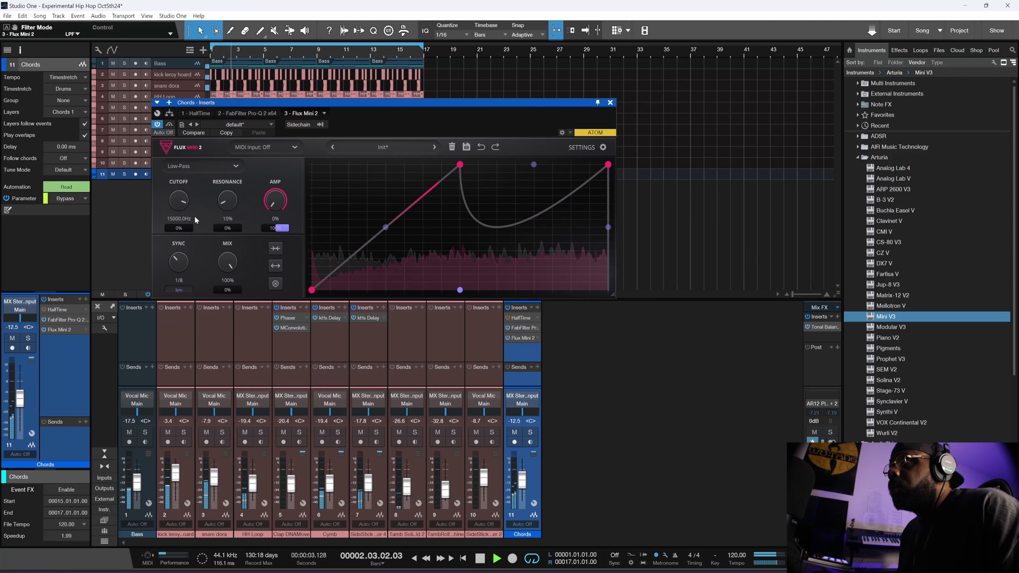
left_click_drag(185, 228, 187, 233)
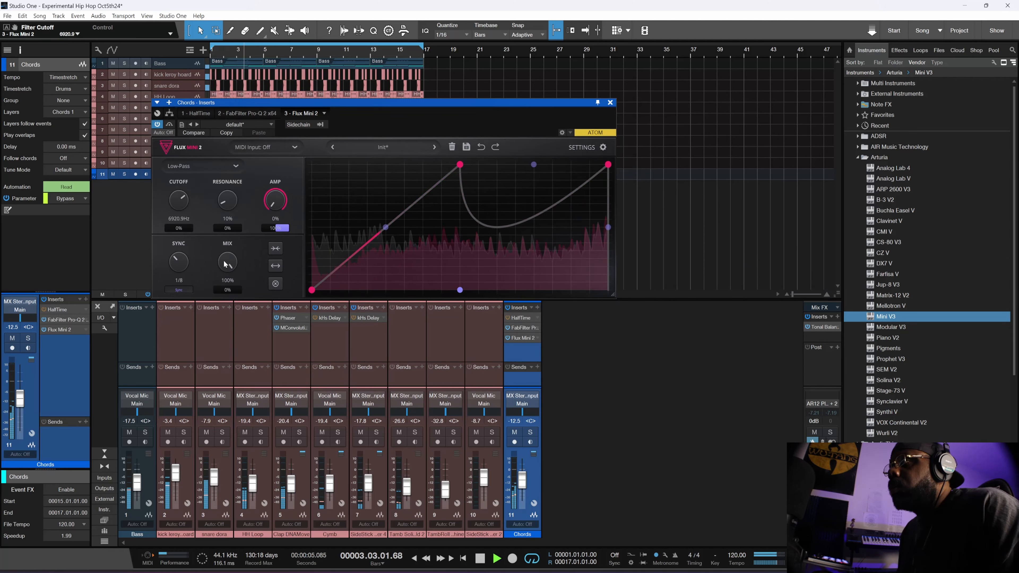
left_click_drag(226, 264, 248, 313)
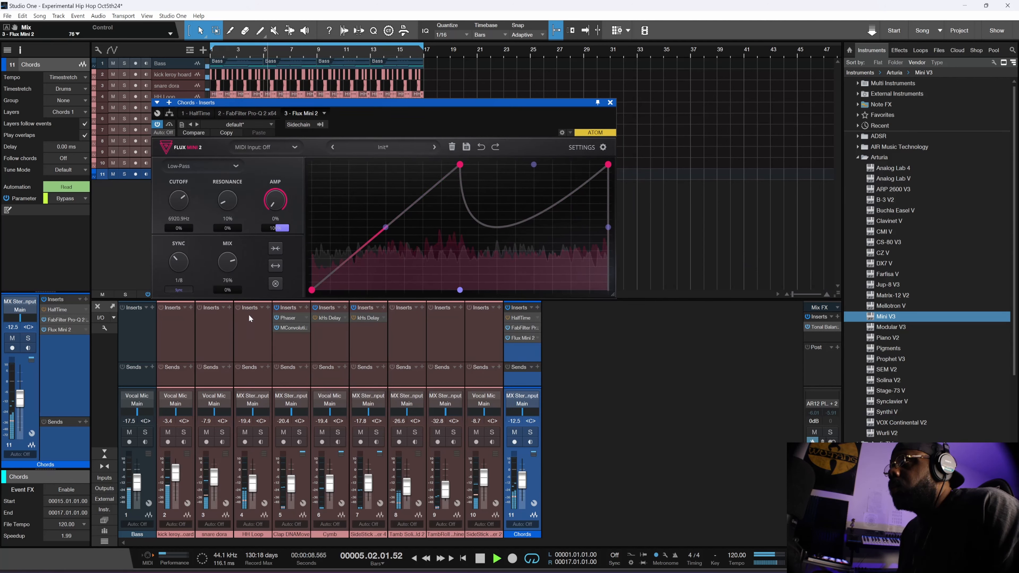
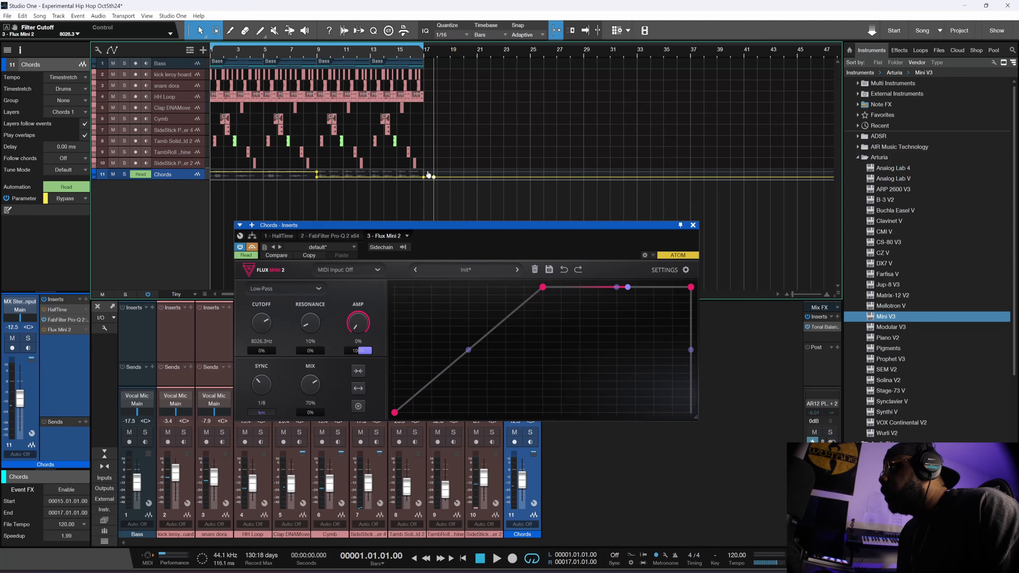
- Switch Flux Mini 2's bypass automation back on at bar 17 and play the loop
left_click(420, 172)
left_click_drag(421, 179, 424, 180)
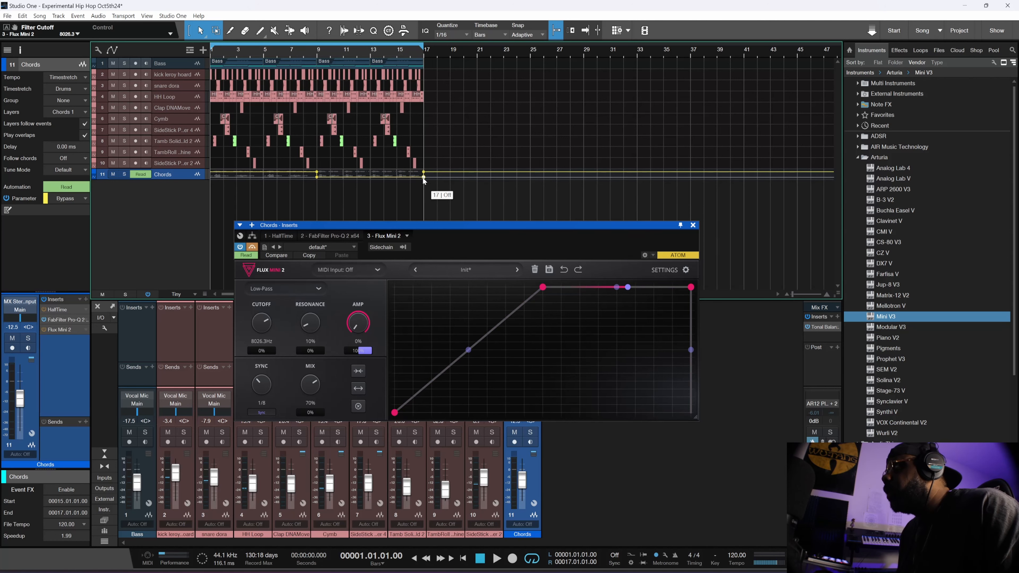
key("space")
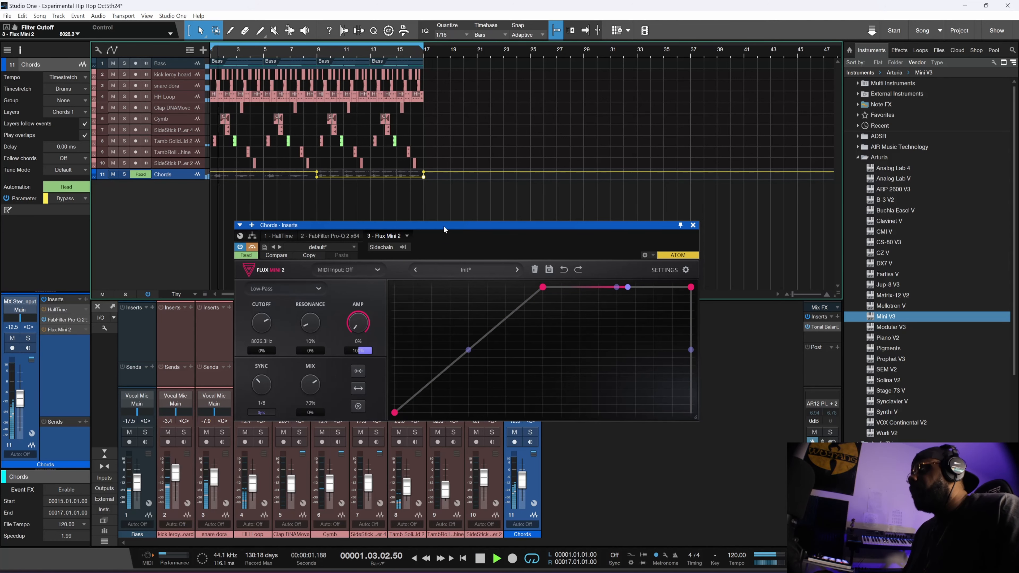
- Set Flux Mini 2's cutoff to about 5859.9 Hz, close its window and hide the automation envelopes
left_click_drag(443, 225, 381, 114)
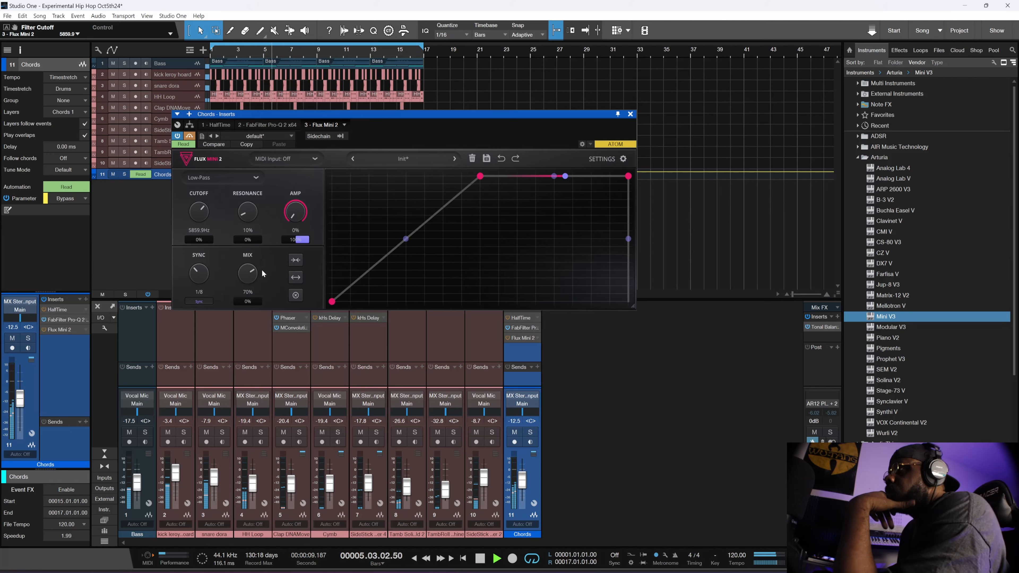
left_click(631, 114)
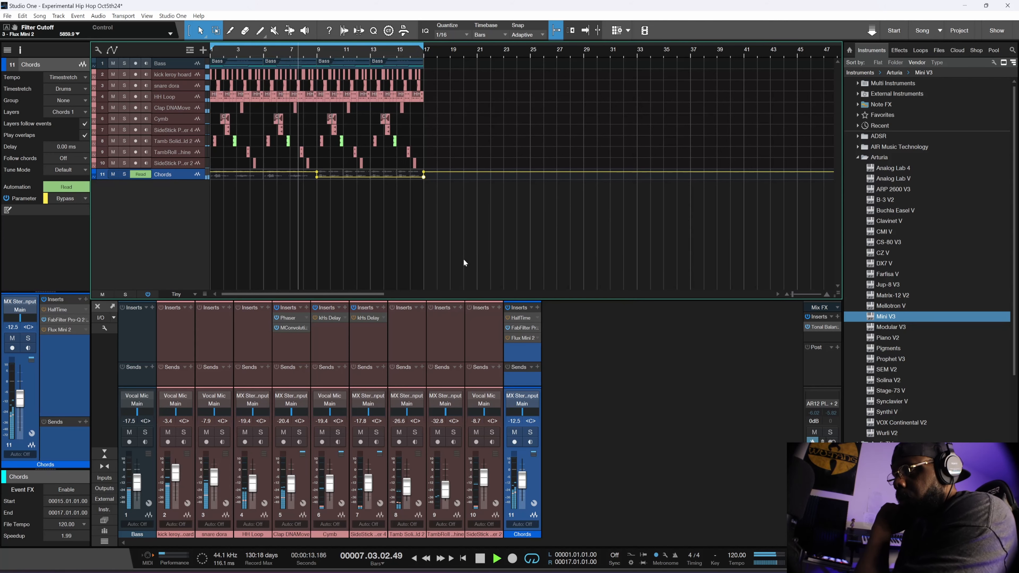
key("a")
key("a")
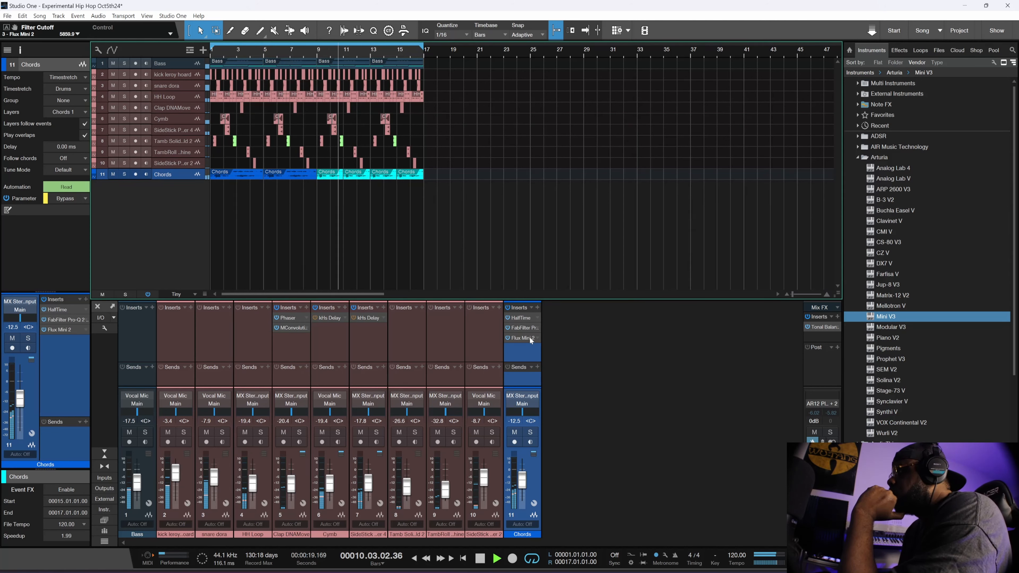
- Move Flux Mini 2 ahead of FabFilter Pro-Q 2 and set its mix to 50% and cutoff to about 6644.5 Hz
left_click_drag(530, 326, 528, 329)
double_click(527, 327)
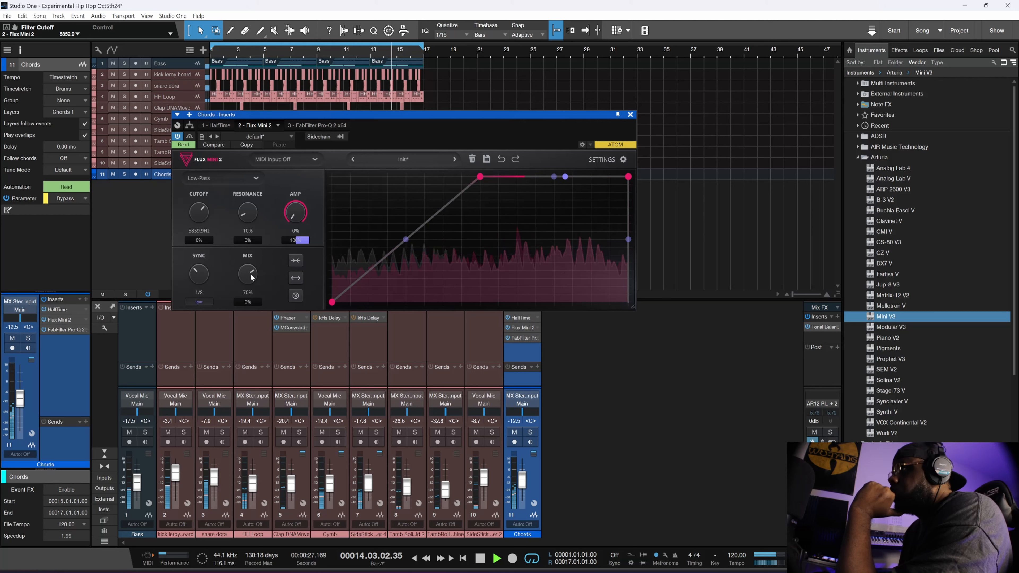
left_click_drag(251, 288, 256, 303)
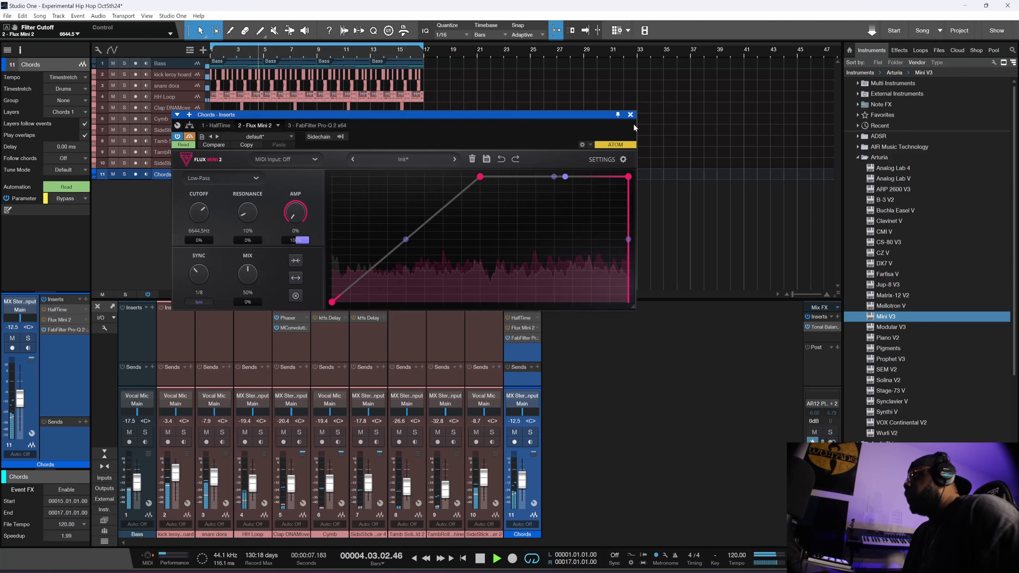
left_click(630, 115)
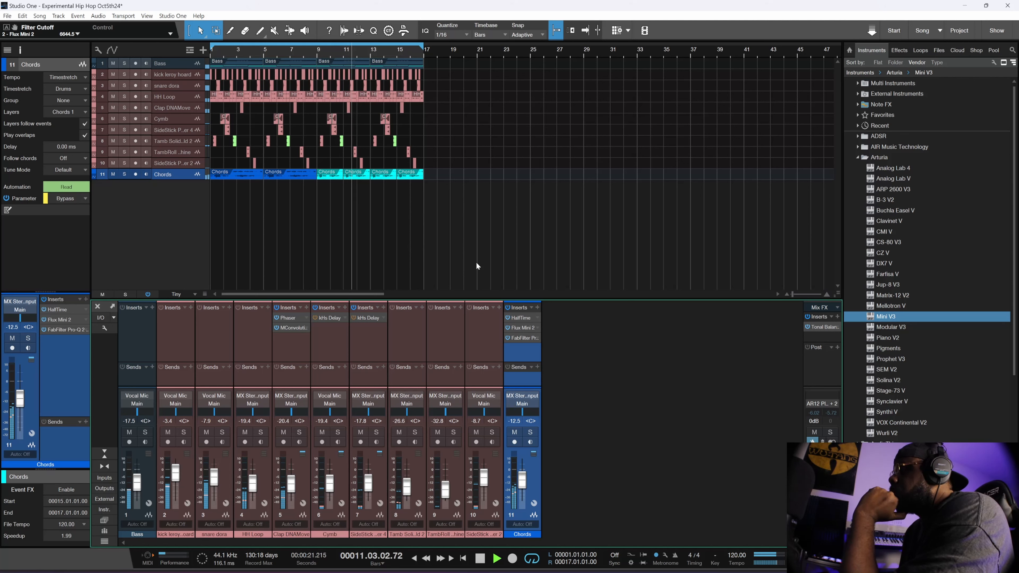
- Set Flux Mini 2's mix to 25% on the Chords channel, close its window and stop playback
left_click(524, 328)
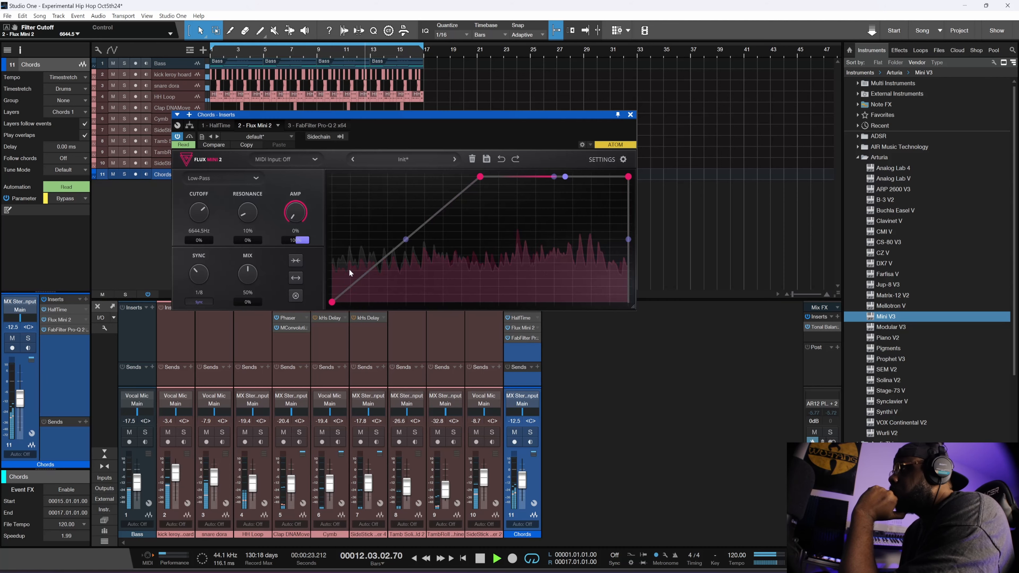
left_click_drag(240, 277, 242, 303)
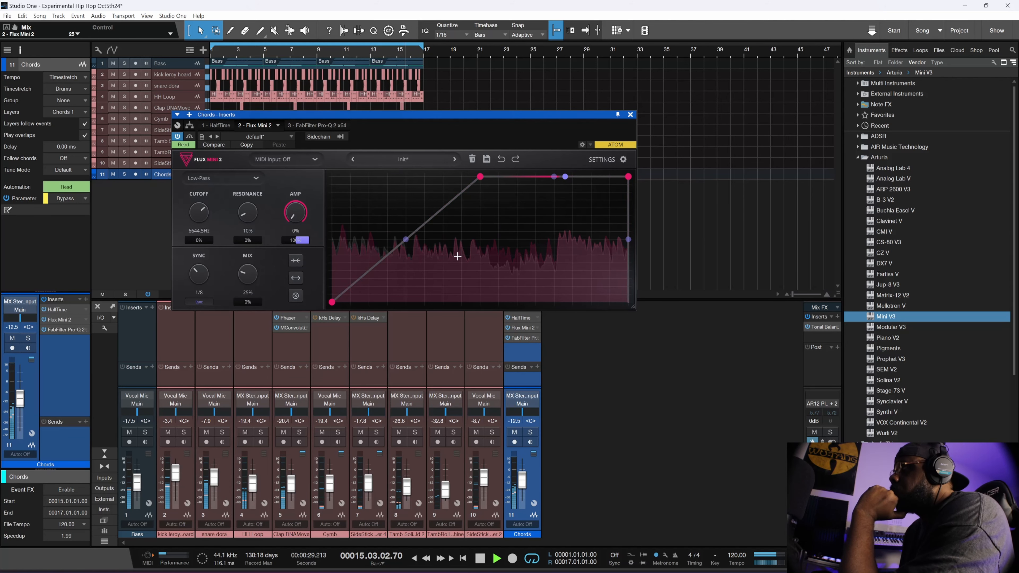
left_click(630, 115)
key("space")
- Bypass HalfTime and Flux Mini 2 on the Chords channel and audition the start of the loop
left_click(508, 318)
left_click(508, 328)
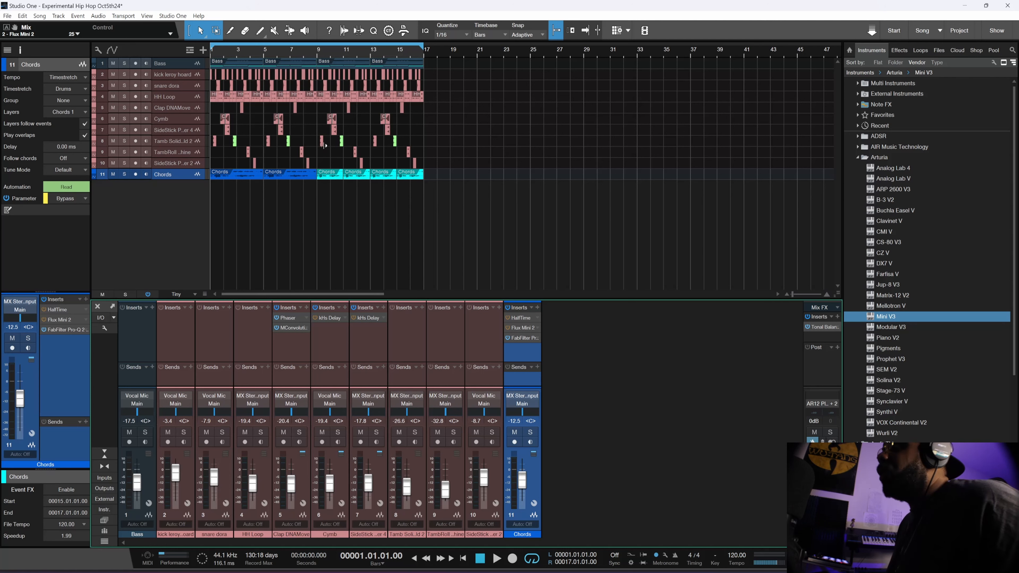
key("space")
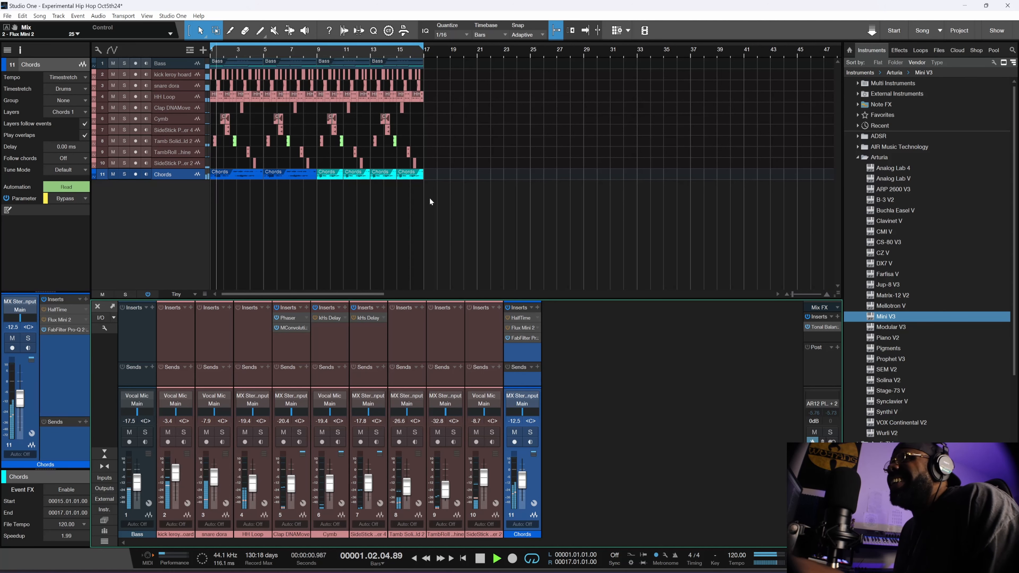
key("space")
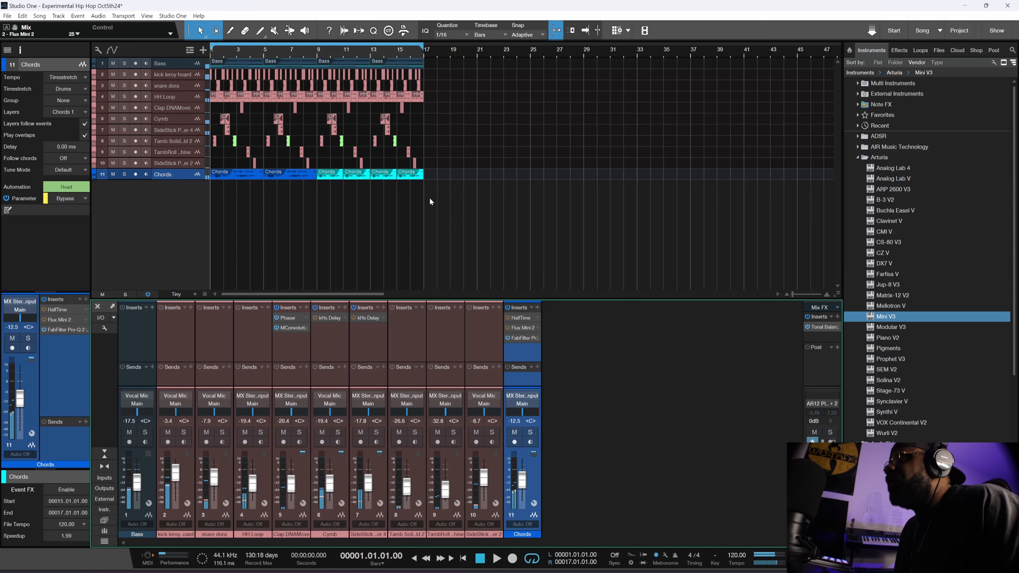